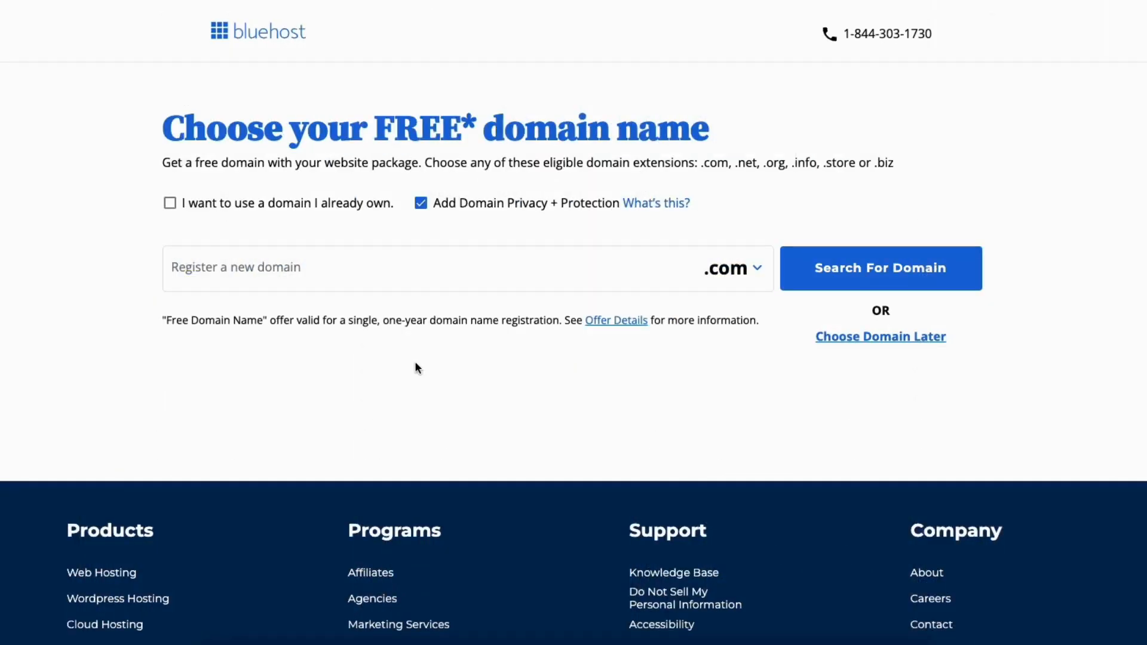
- Look through the domain extensions offered for registering a new domain
click(288, 269)
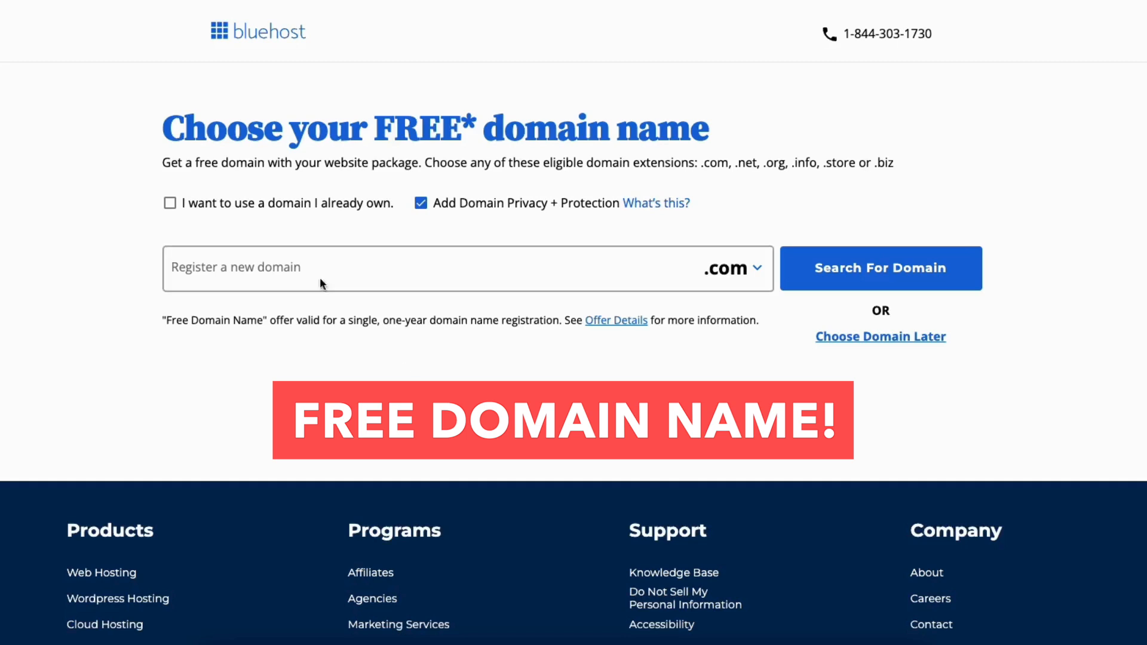
click(288, 268)
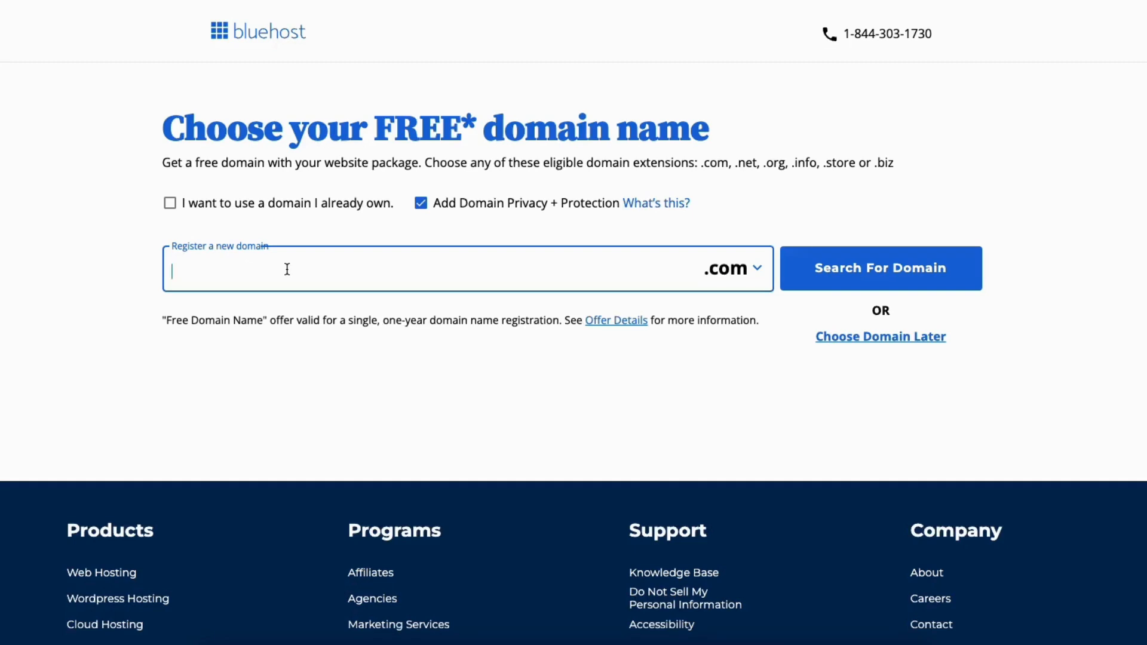
click(738, 279)
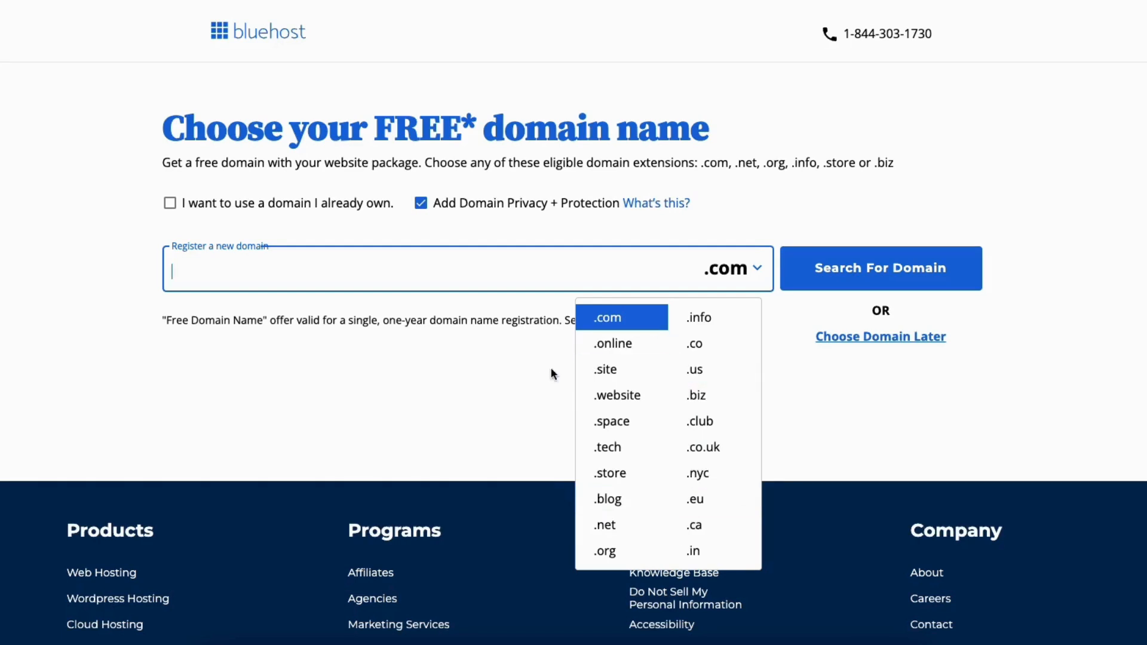
click(532, 374)
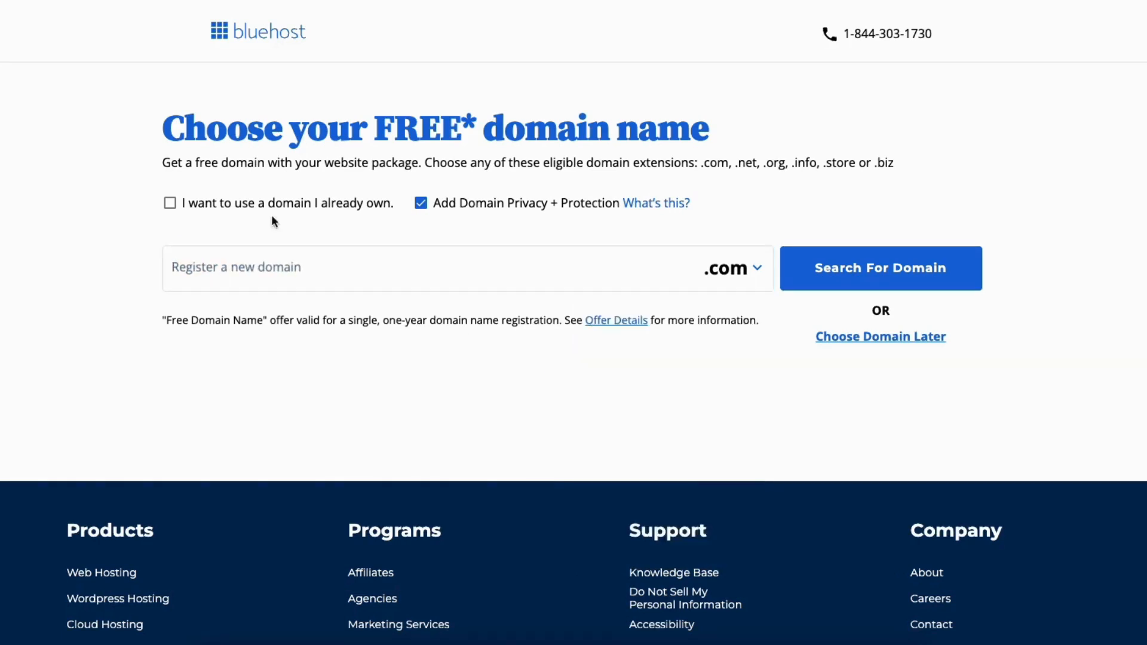
- Look at the entry form for using an already owned domain, then turn that option off again
click(170, 204)
click(239, 297)
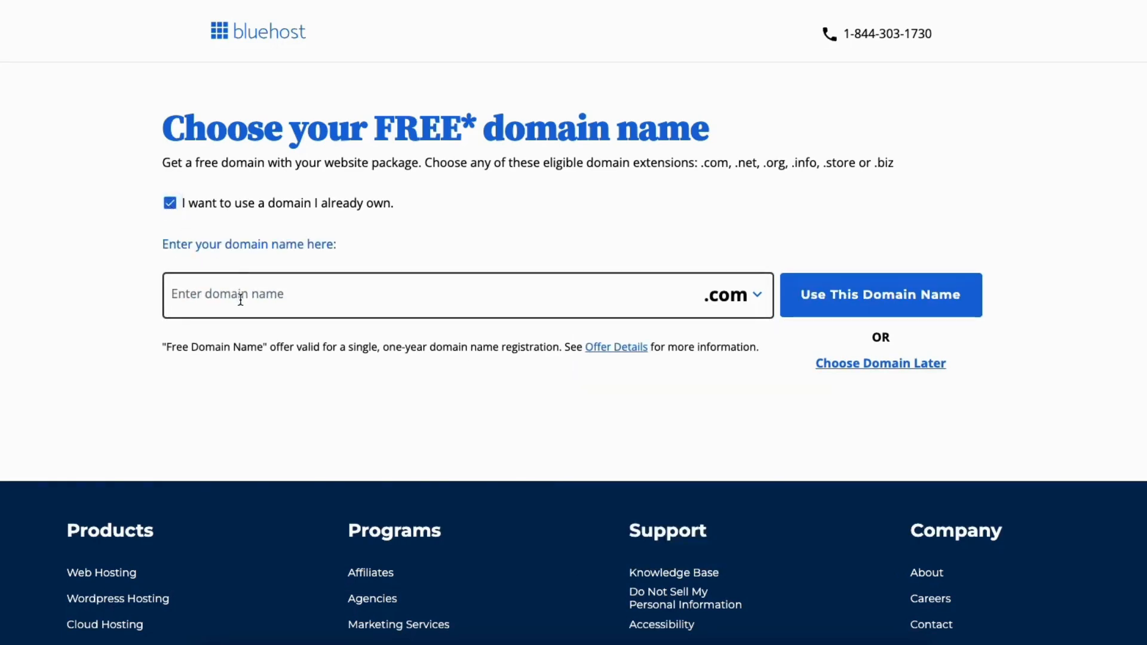
click(797, 301)
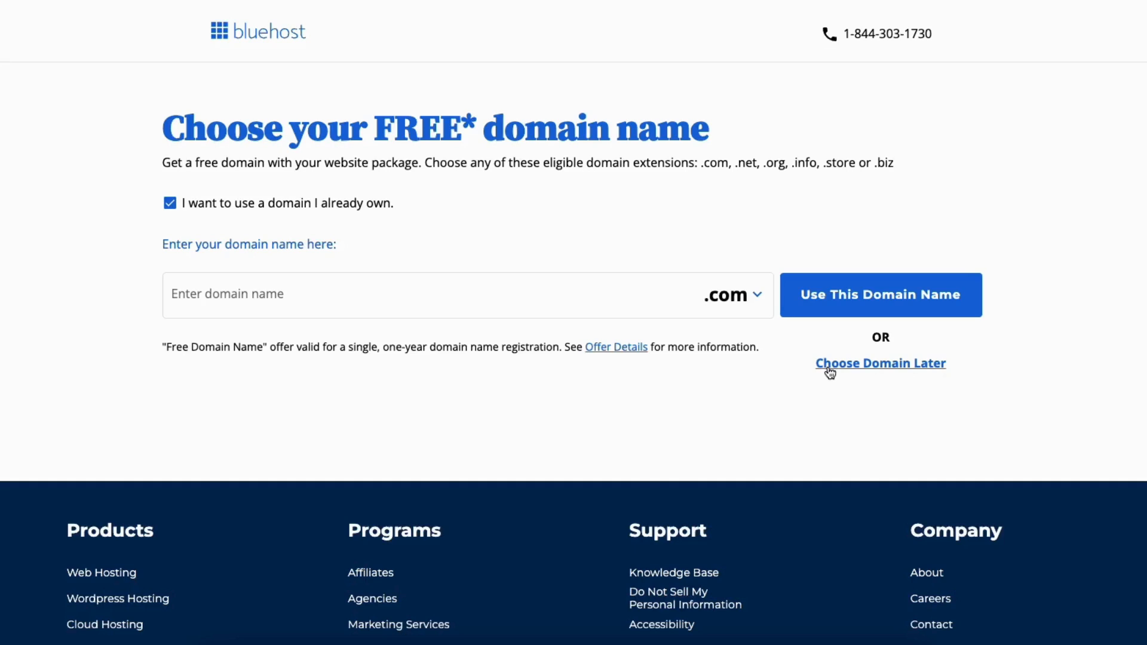
click(169, 203)
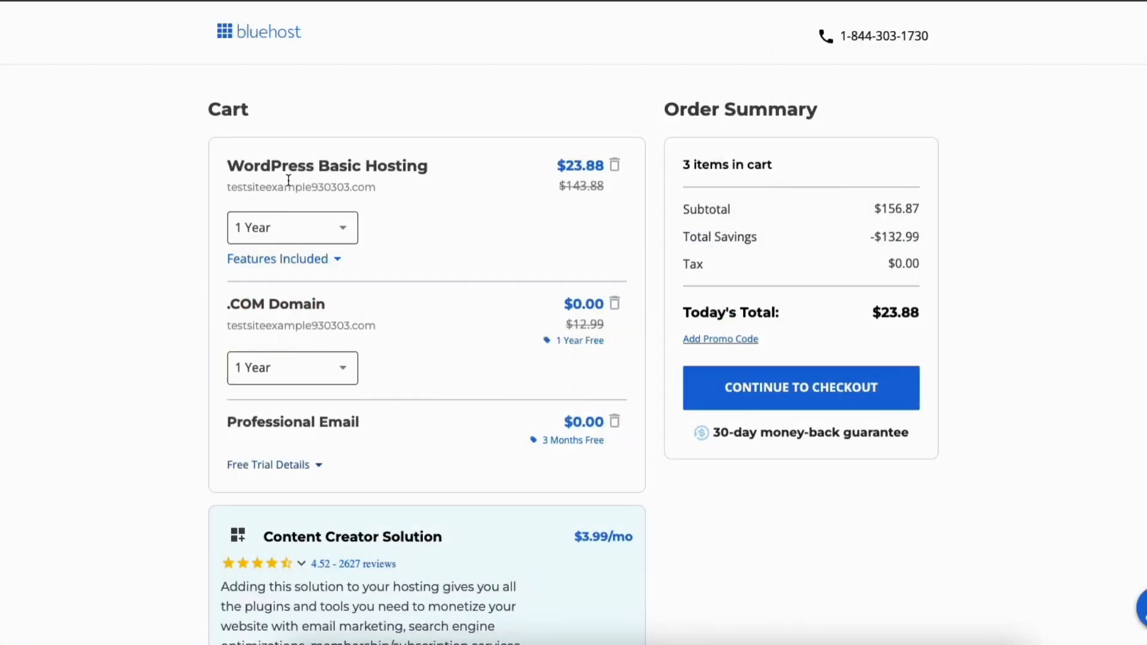
- Choose the 1 Year term for WordPress Basic Hosting in the cart and continue to checkout
click(317, 227)
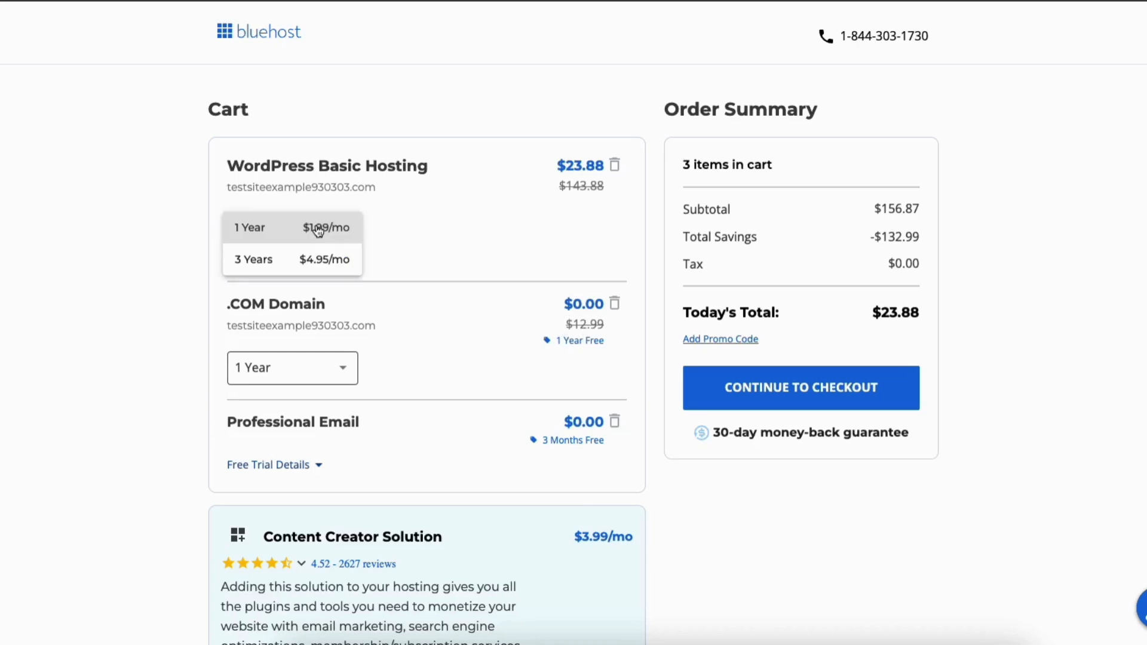
click(283, 237)
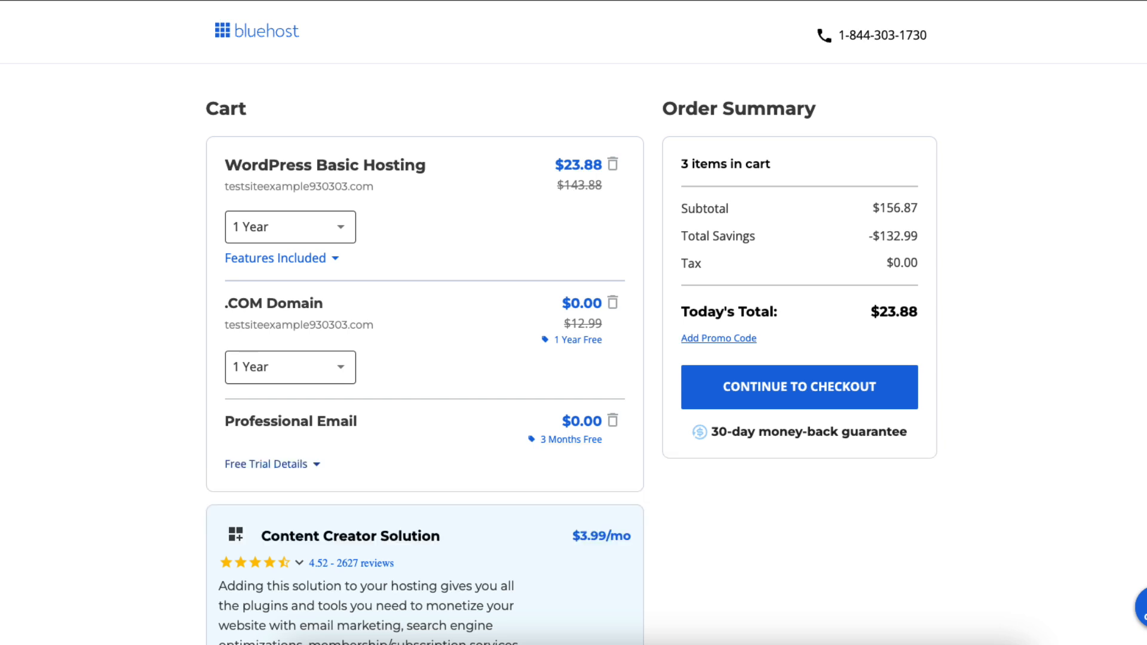
click(739, 391)
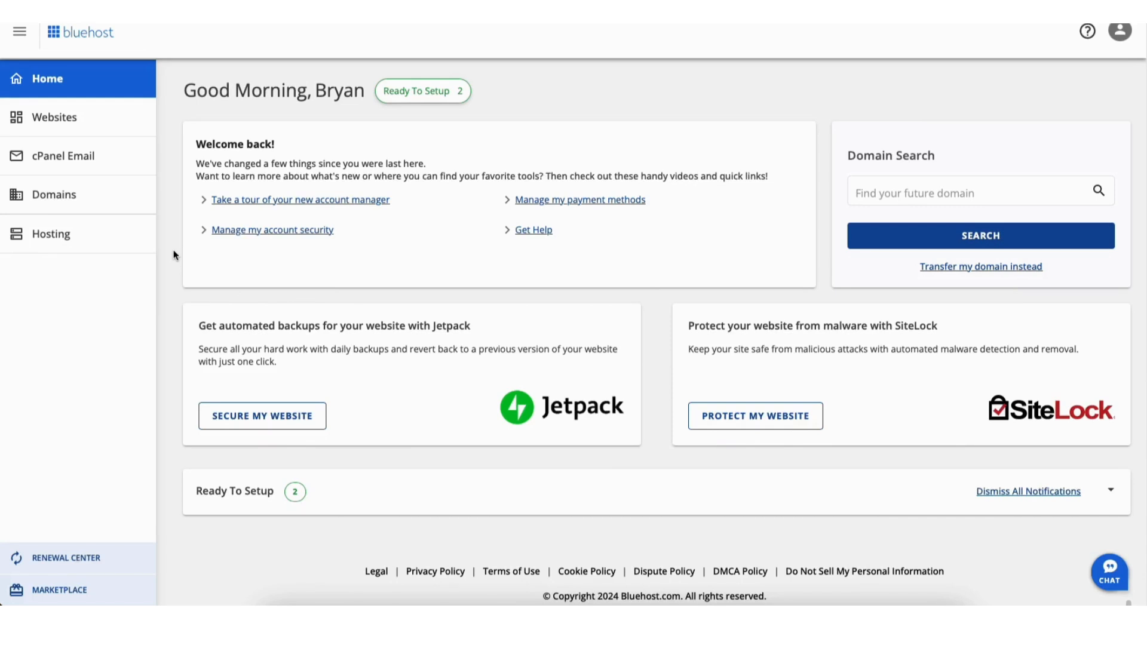
- Open the Welcome site's settings from the account's websites and enter its WordPress admin area
click(60, 122)
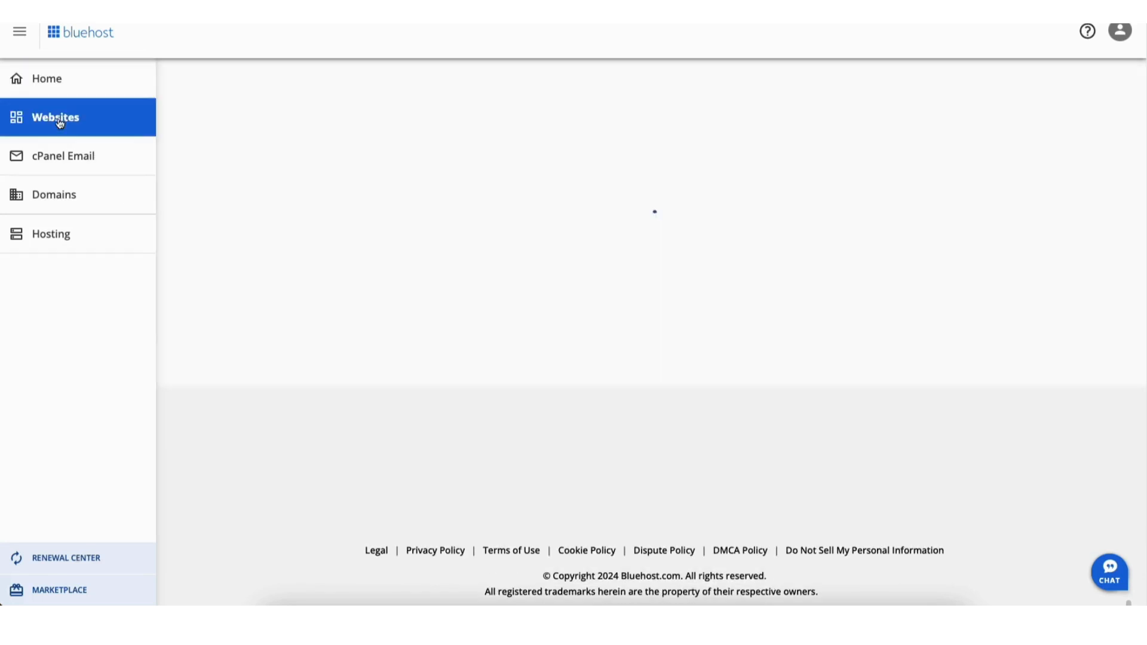
click(346, 528)
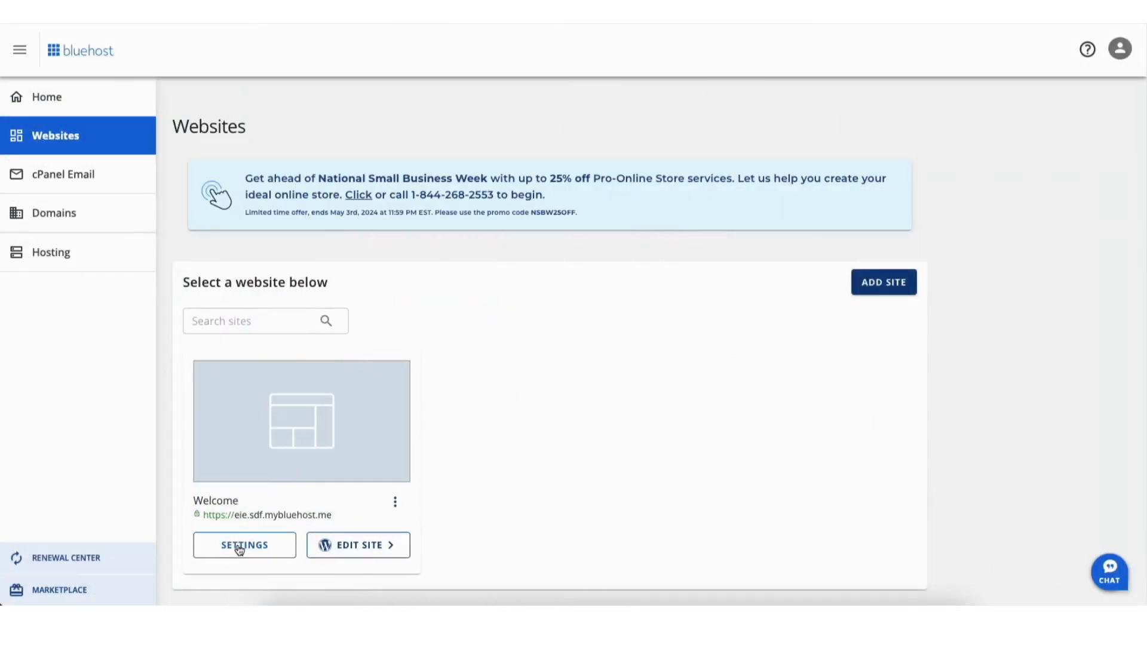
click(240, 546)
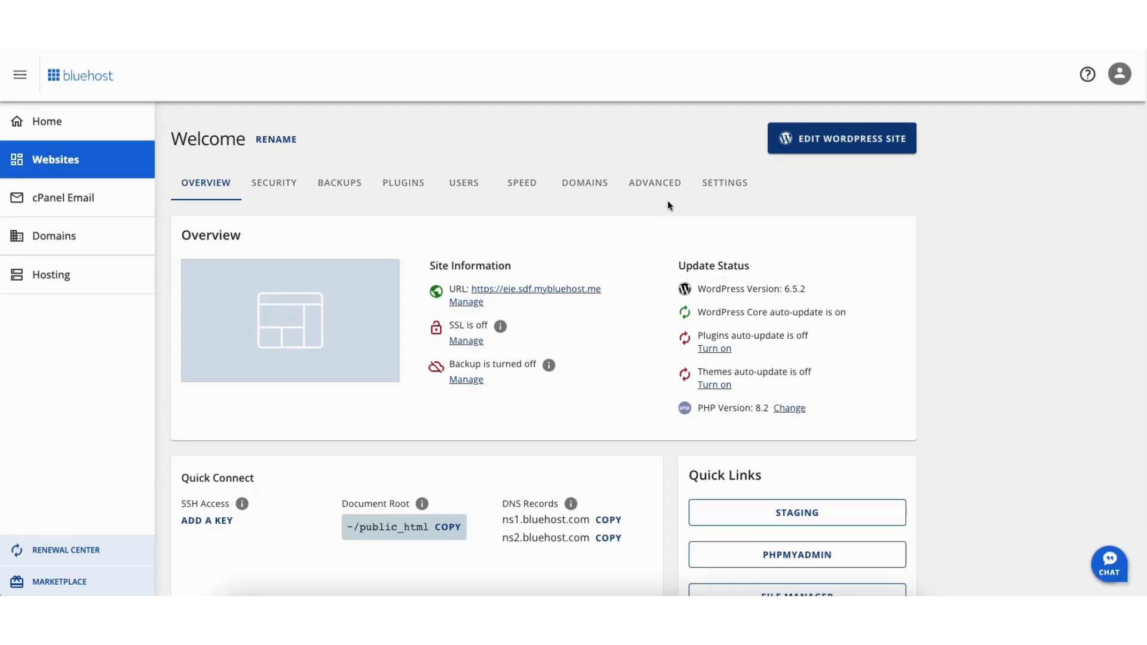
click(821, 144)
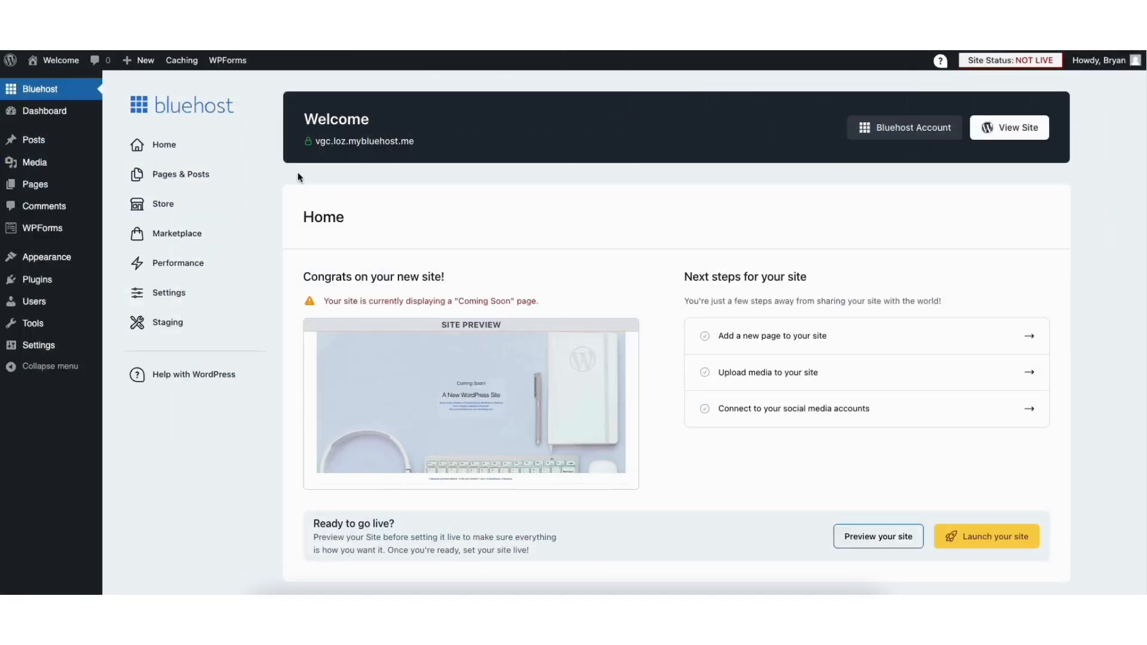
- Change both the WordPress Address and Site Address from http to https in the general settings and save the changes
mouse_move(38, 351)
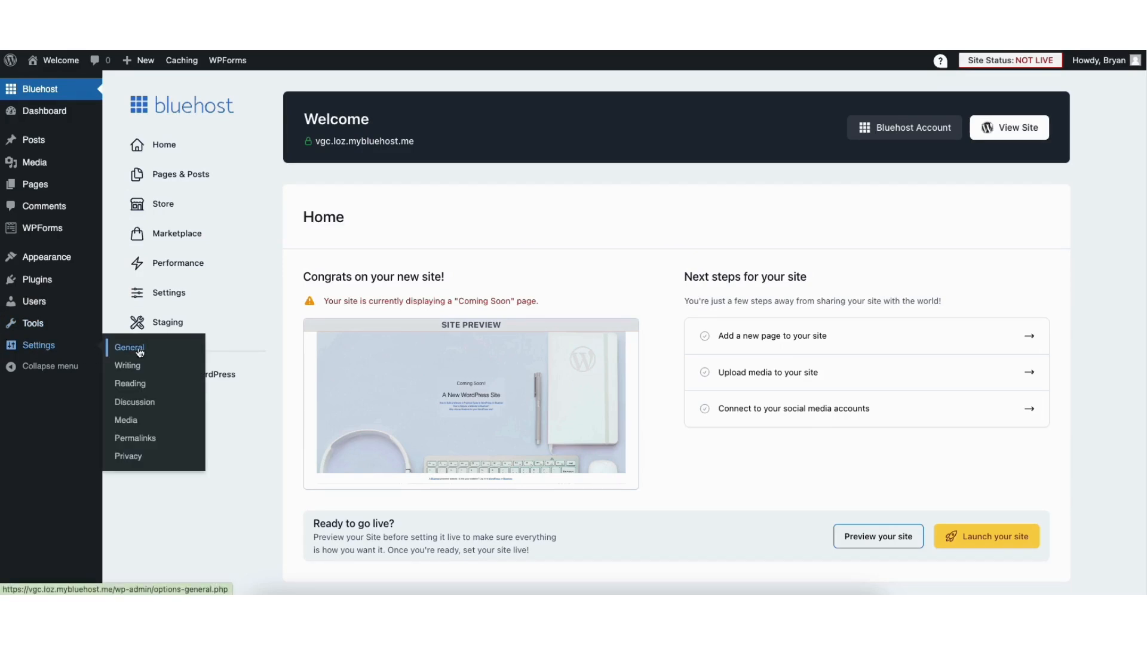
click(139, 353)
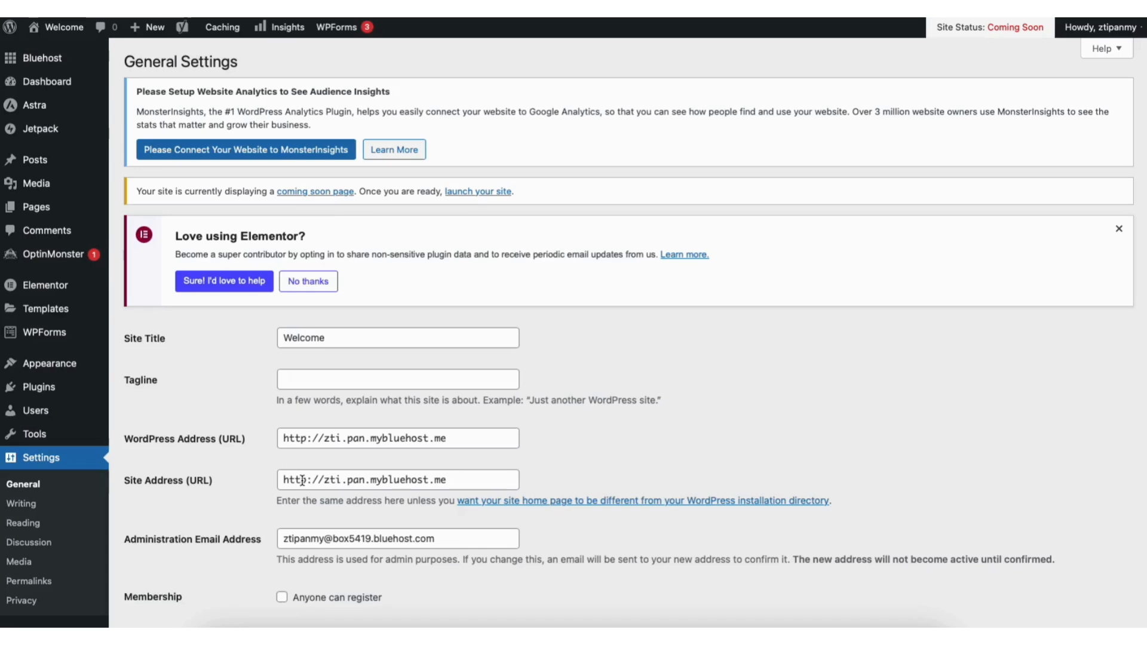
click(305, 439)
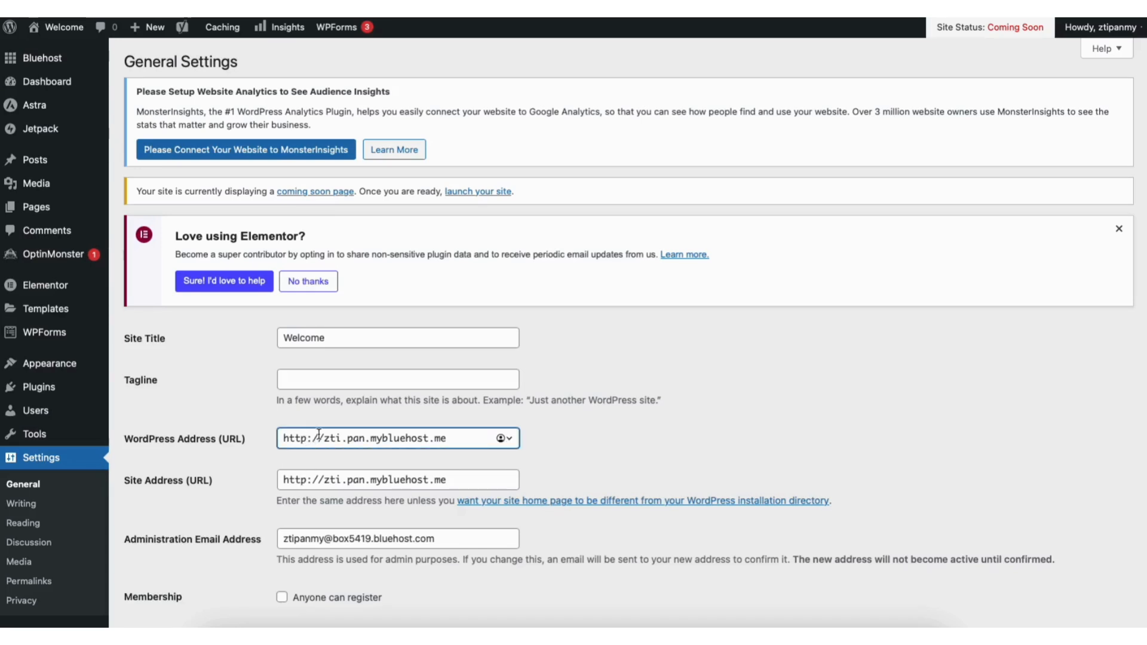
text(s)
click(308, 480)
text(s)
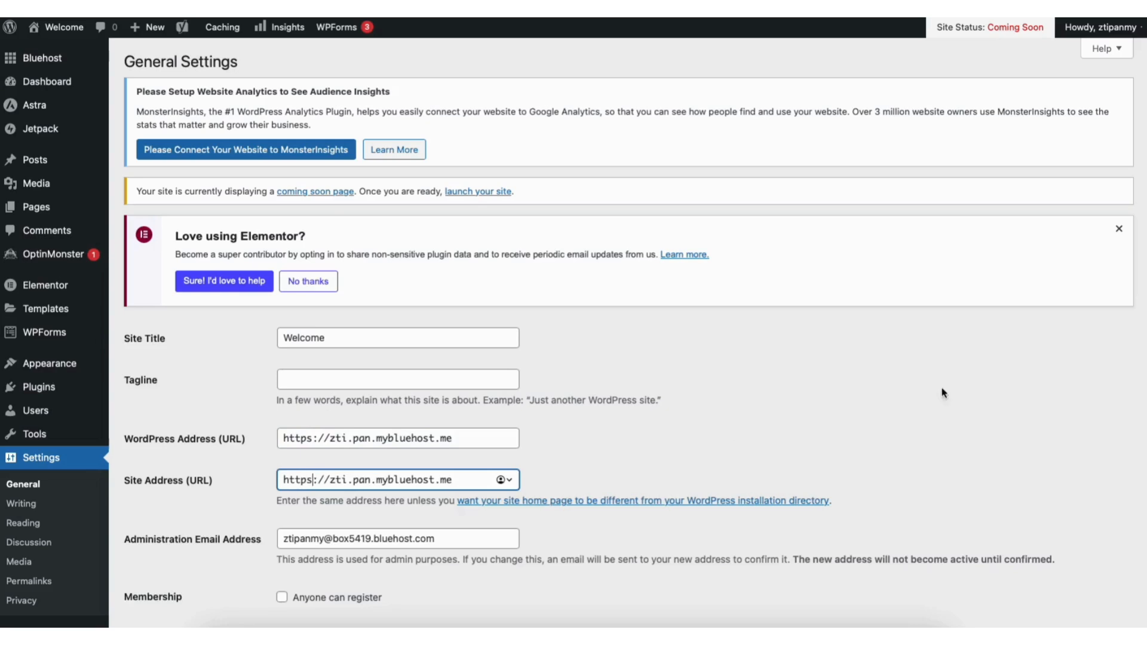
scroll(1142, 248, down, 15)
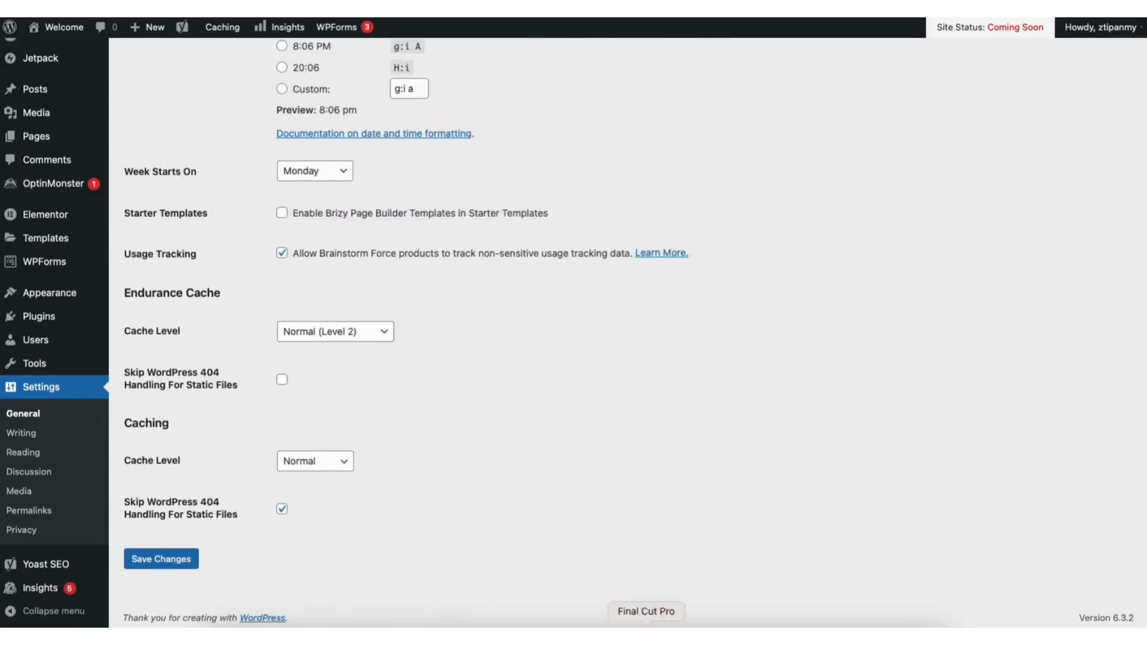
click(178, 556)
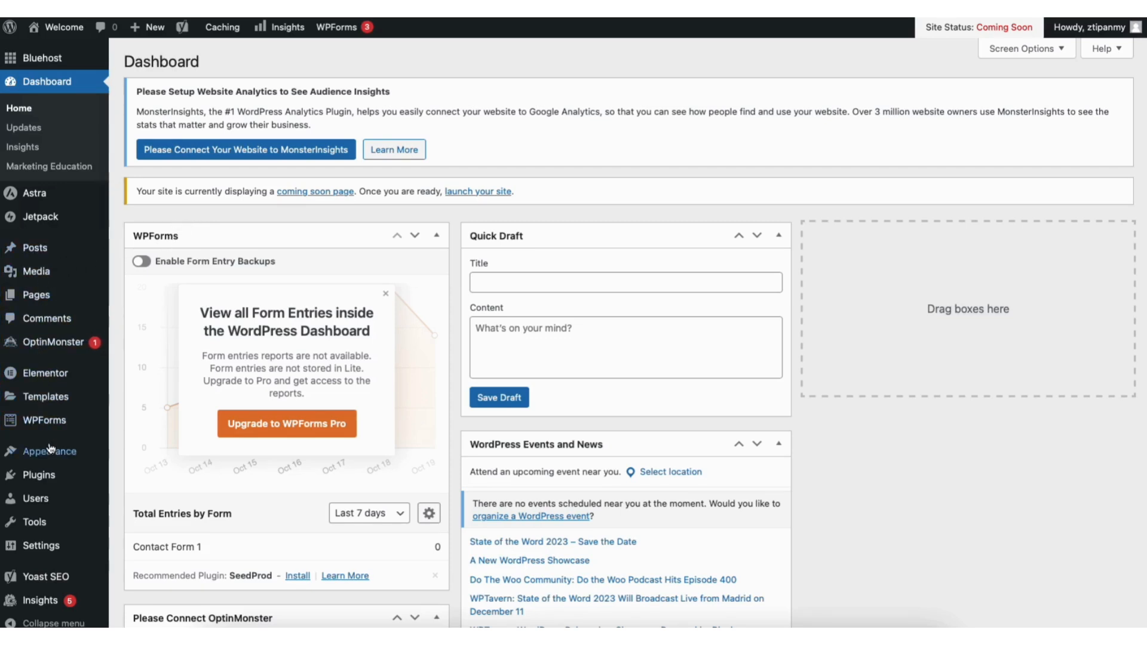
- Open the catalogue for adding a new theme and browse the popular themes
mouse_move(50, 456)
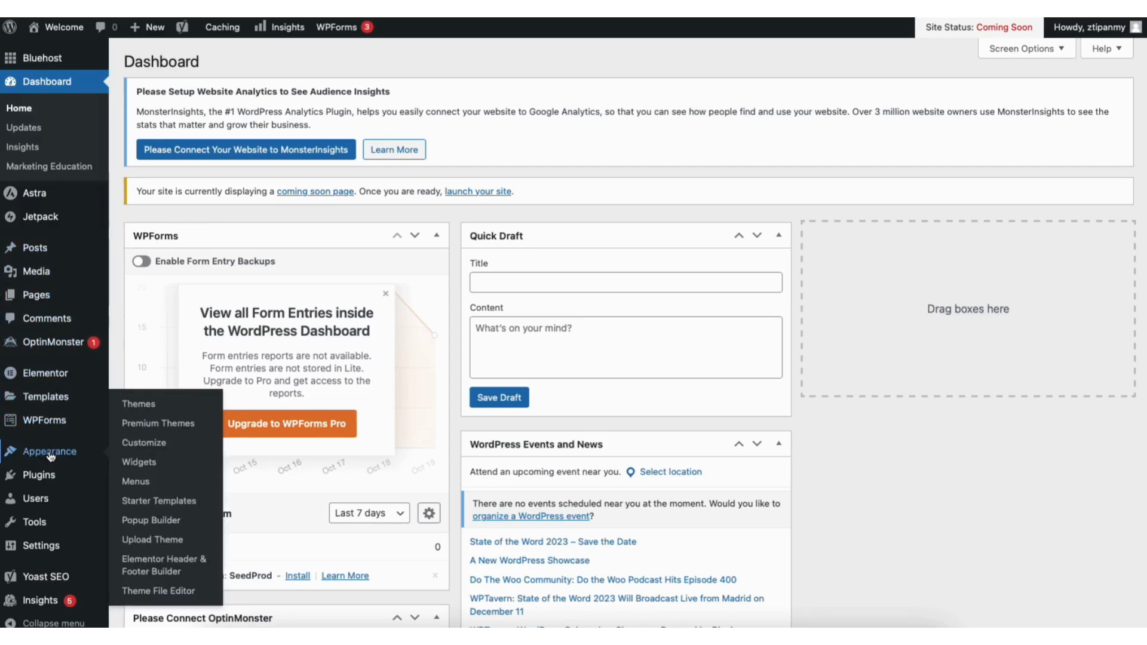
click(147, 409)
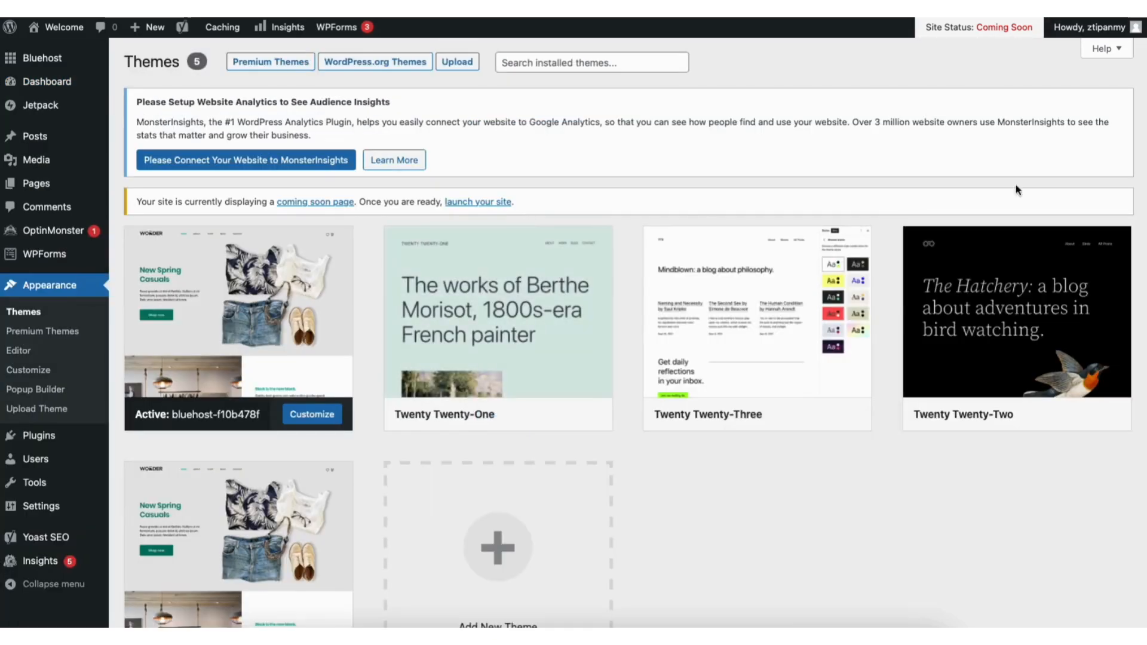
scroll(1135, 263, down, 2)
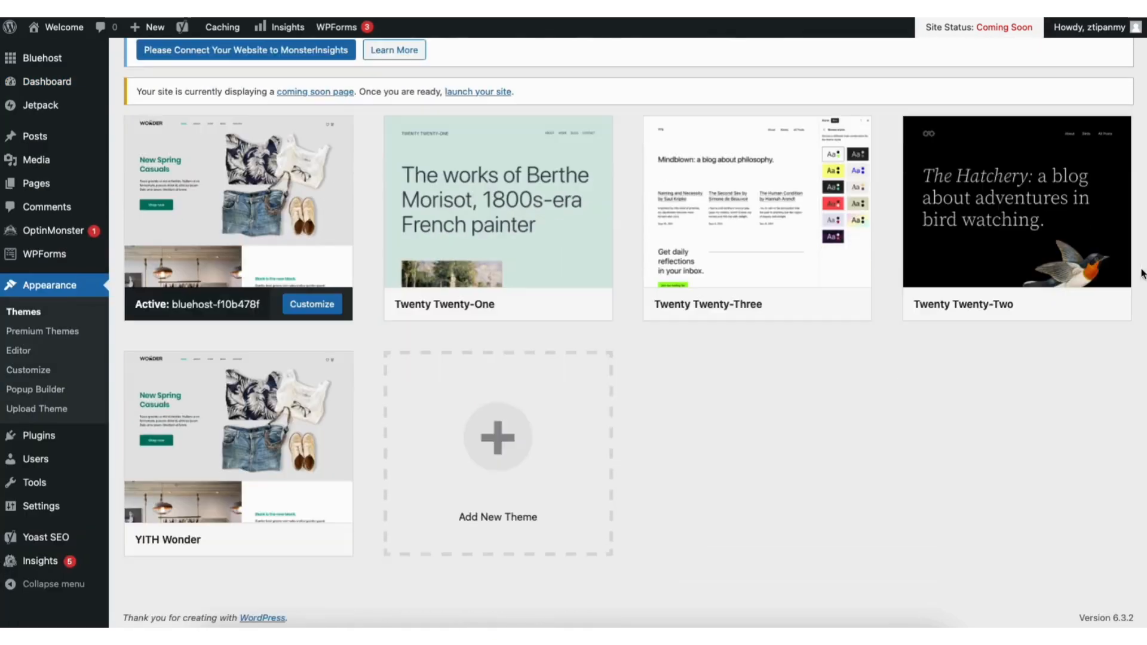
click(478, 464)
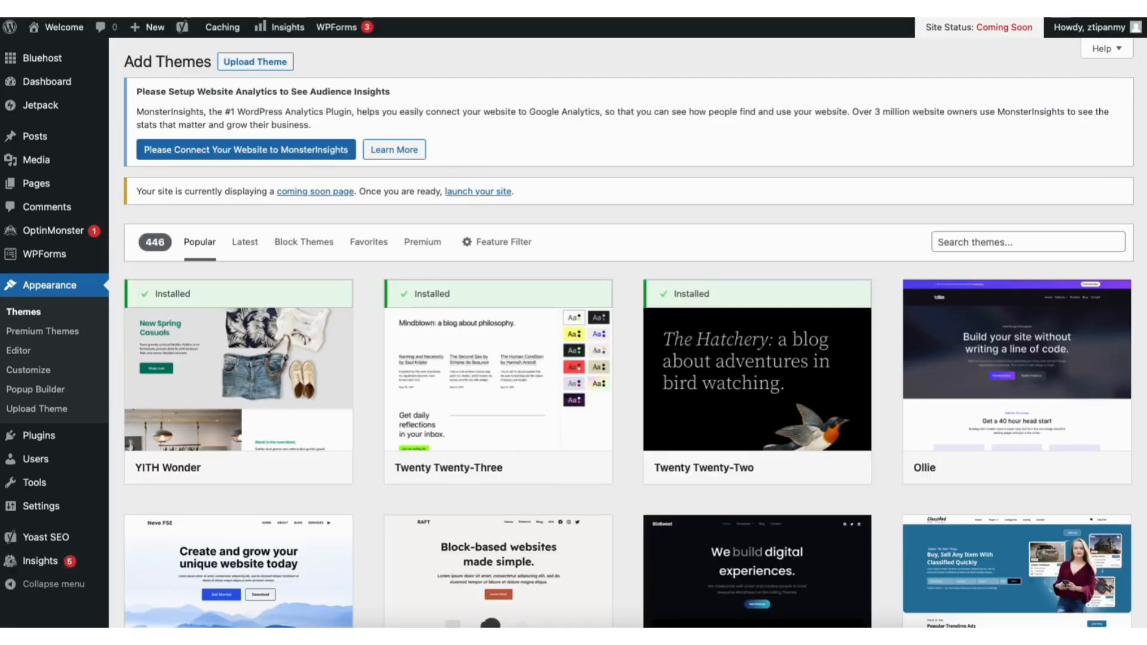
scroll(629, 335, down, 10)
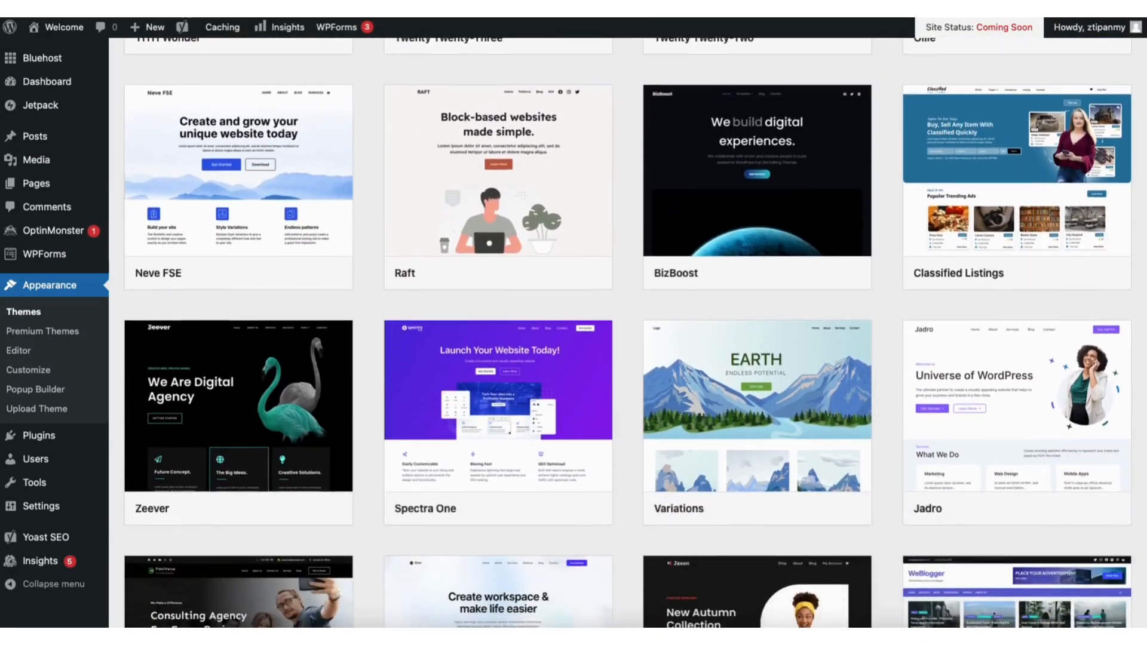
scroll(629, 335, down, 10)
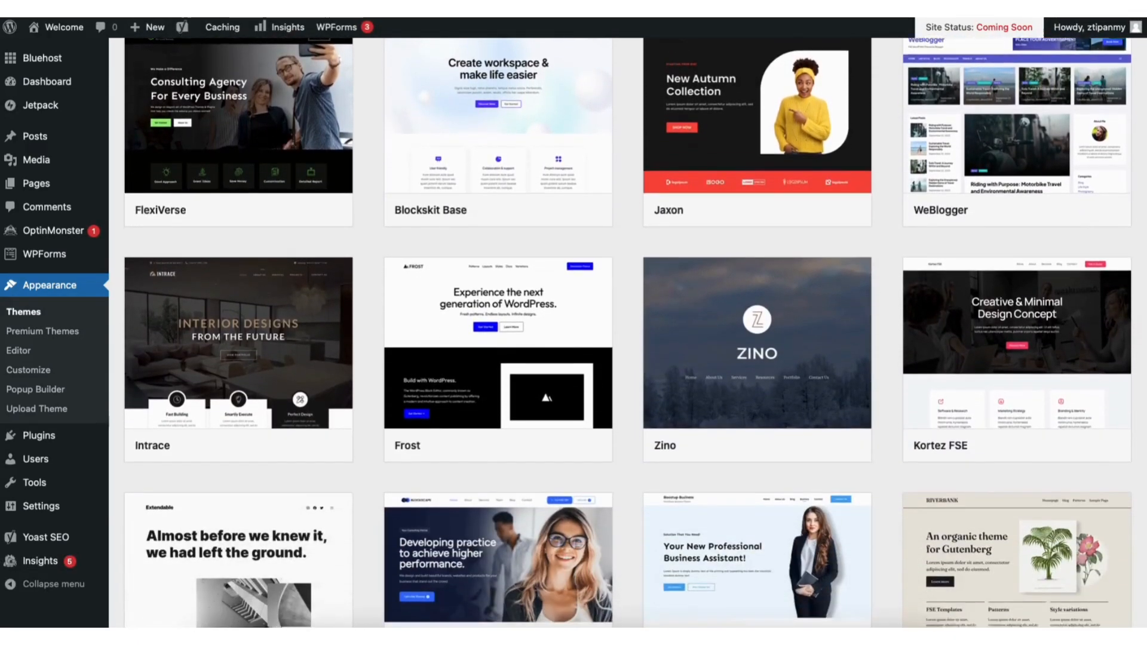
scroll(629, 335, down, 3)
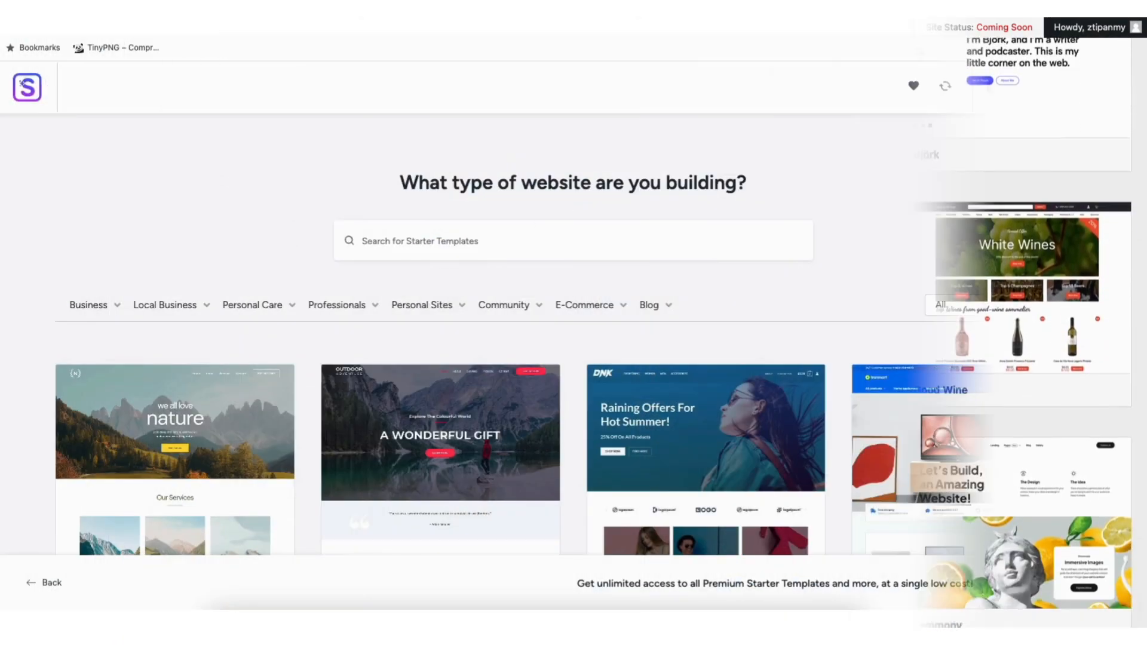
- Browse the Elementor starter templates
scroll(68, 496, down, 8)
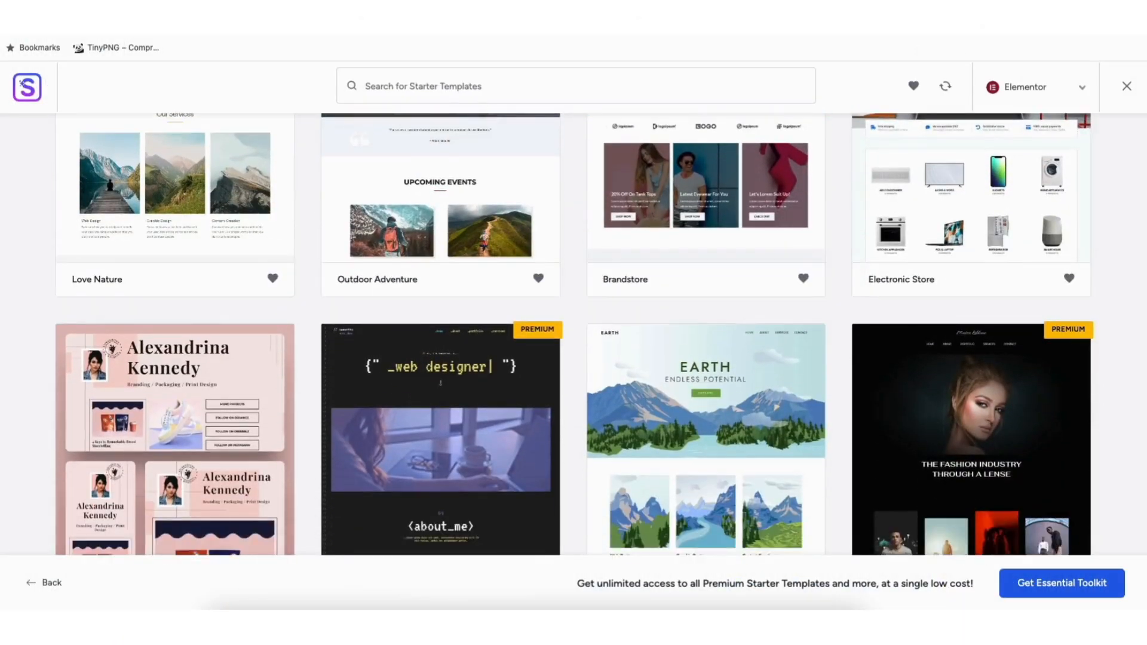
scroll(68, 495, down, 3)
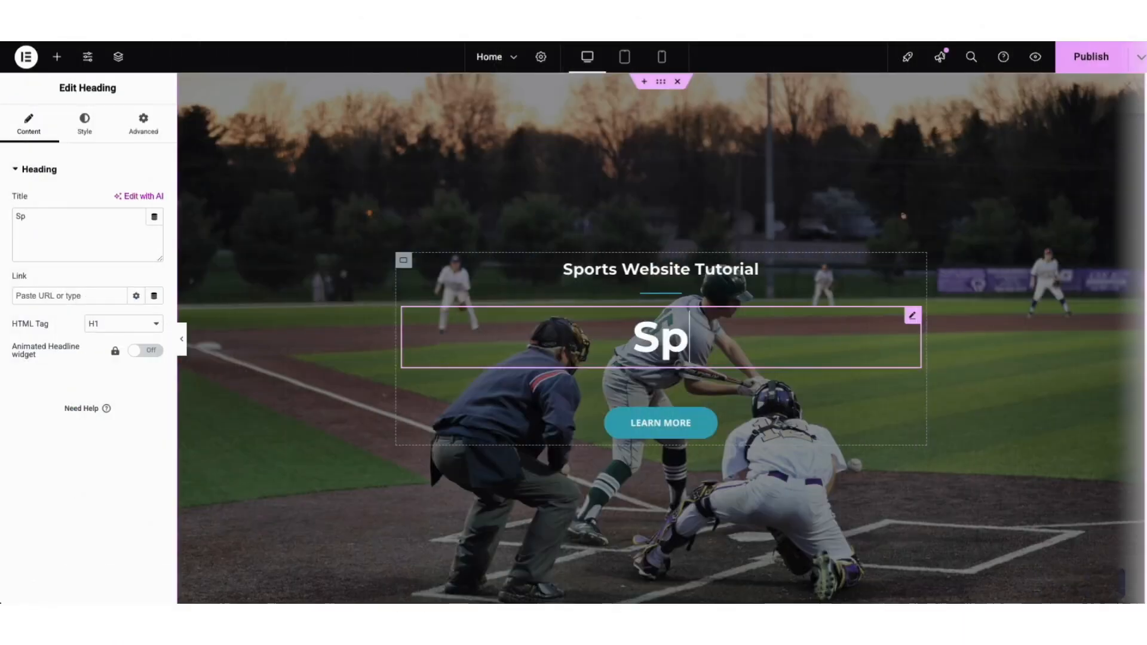
- Complete the hero section's H1 heading so it reads "Sports Club Website"
text(orts Club Websi)
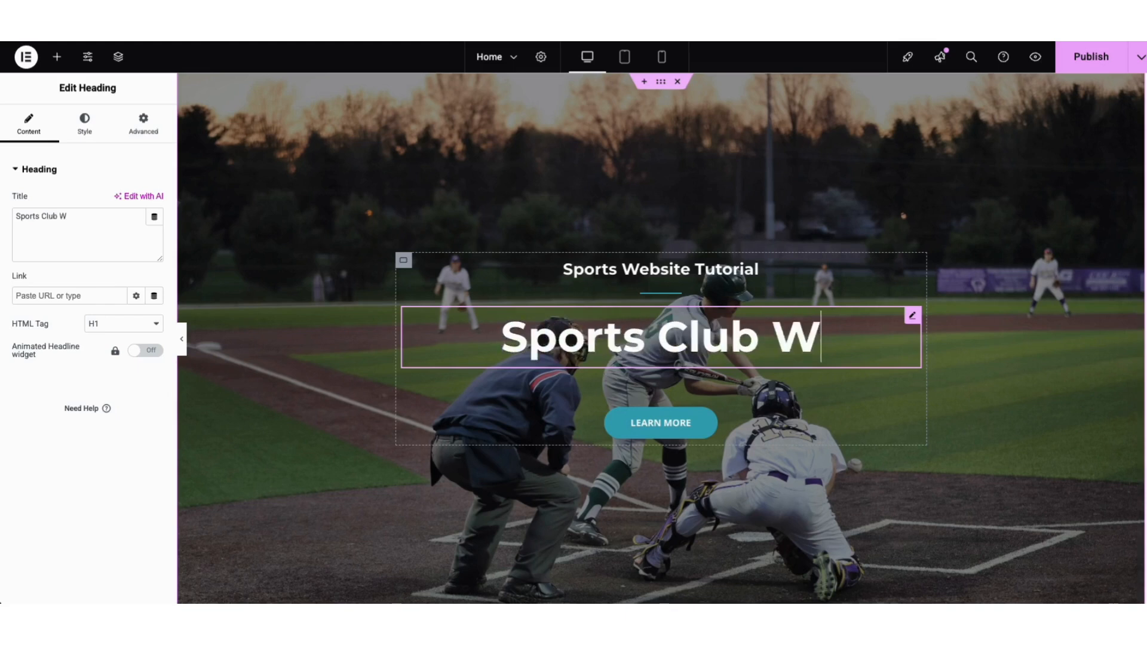
text(te)
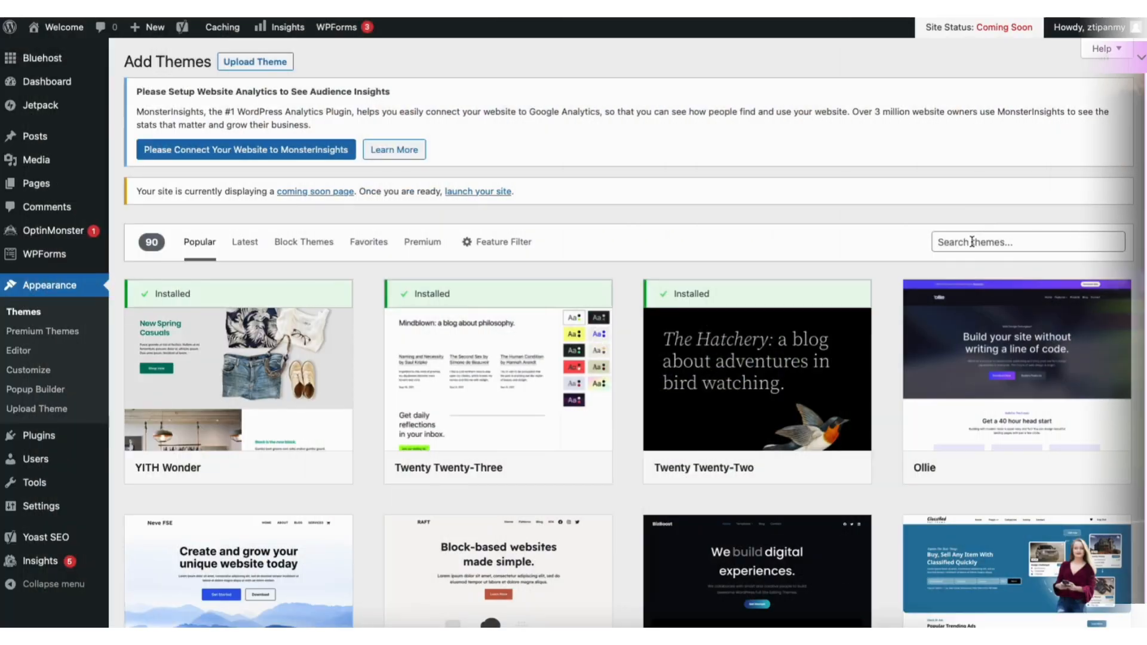
- Search the theme catalogue for "astra", then install and activate the Astra theme
click(973, 241)
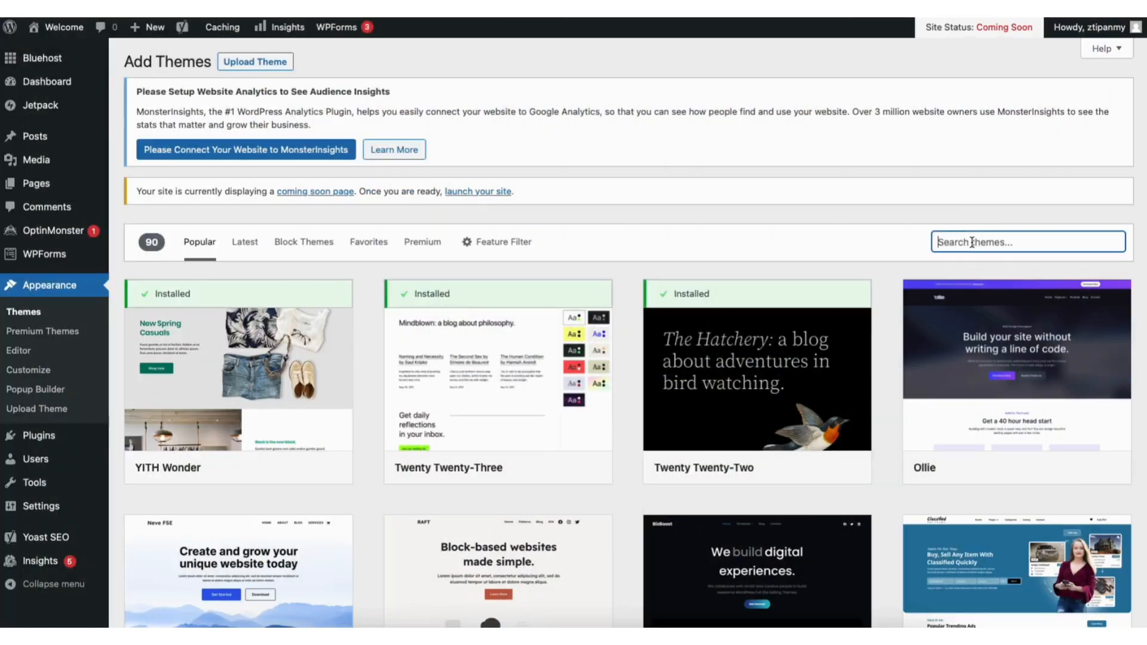
text(astra)
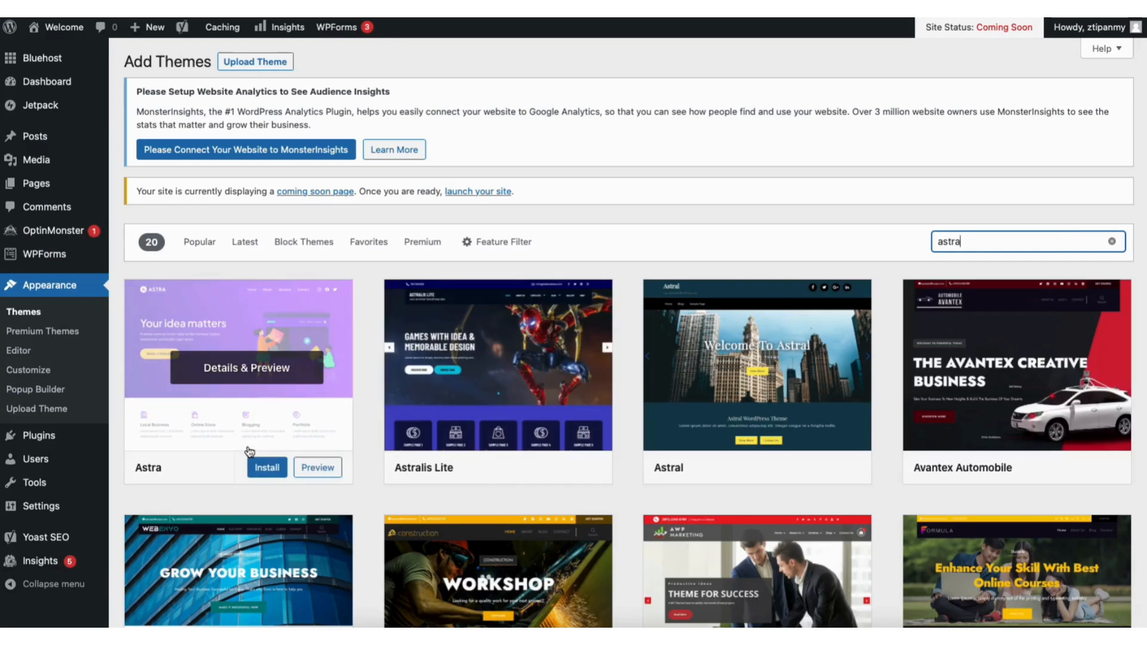
click(263, 469)
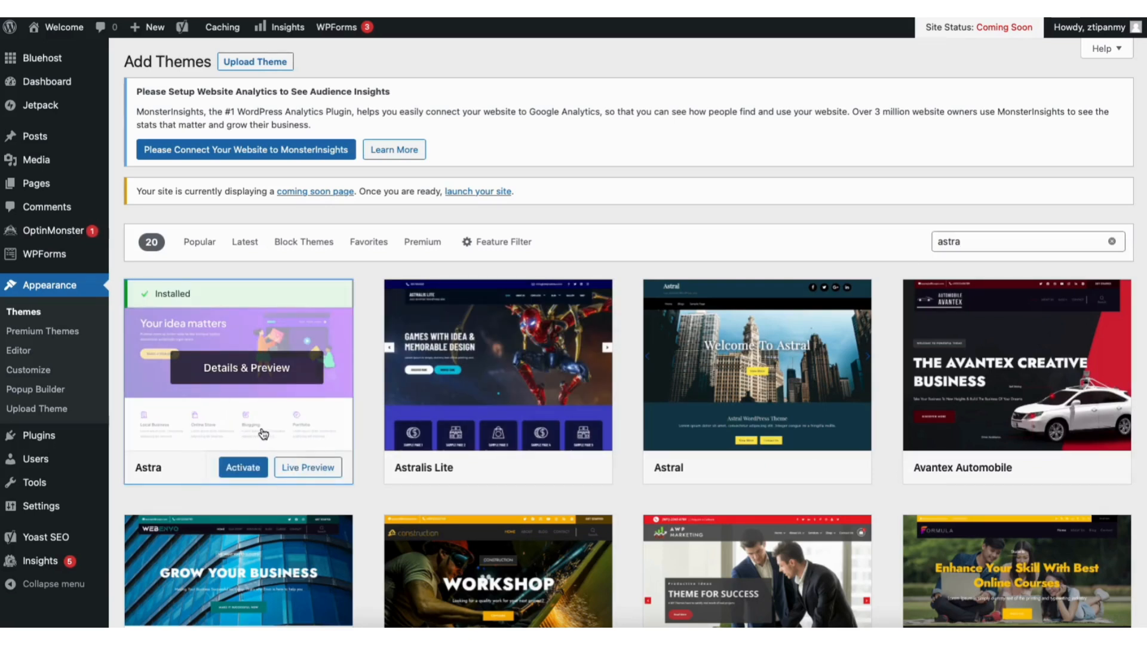
click(240, 468)
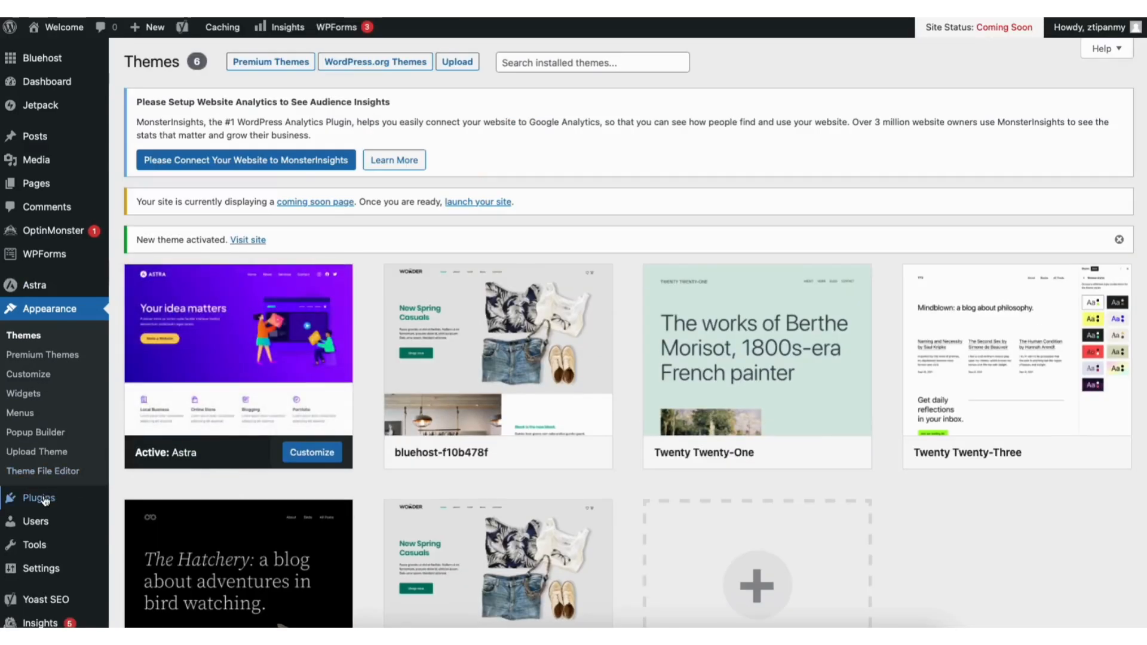
- Search the plugin catalogue for "starter templates", then install and activate the Starter Templates plugin by Brainstorm Force
mouse_move(41, 502)
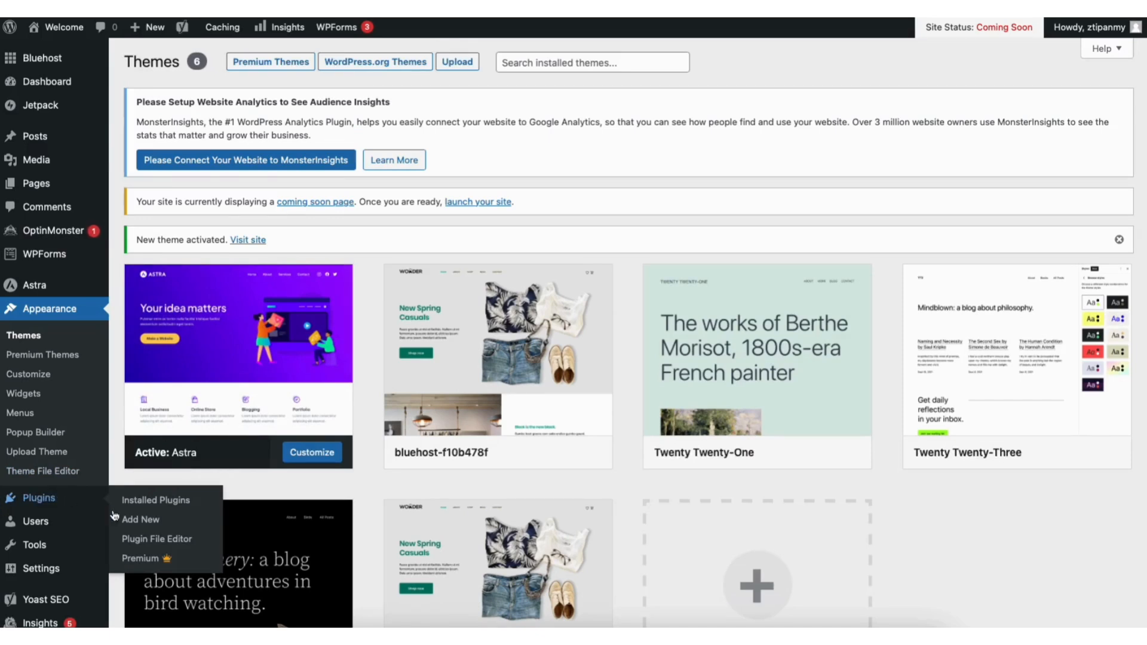
click(140, 521)
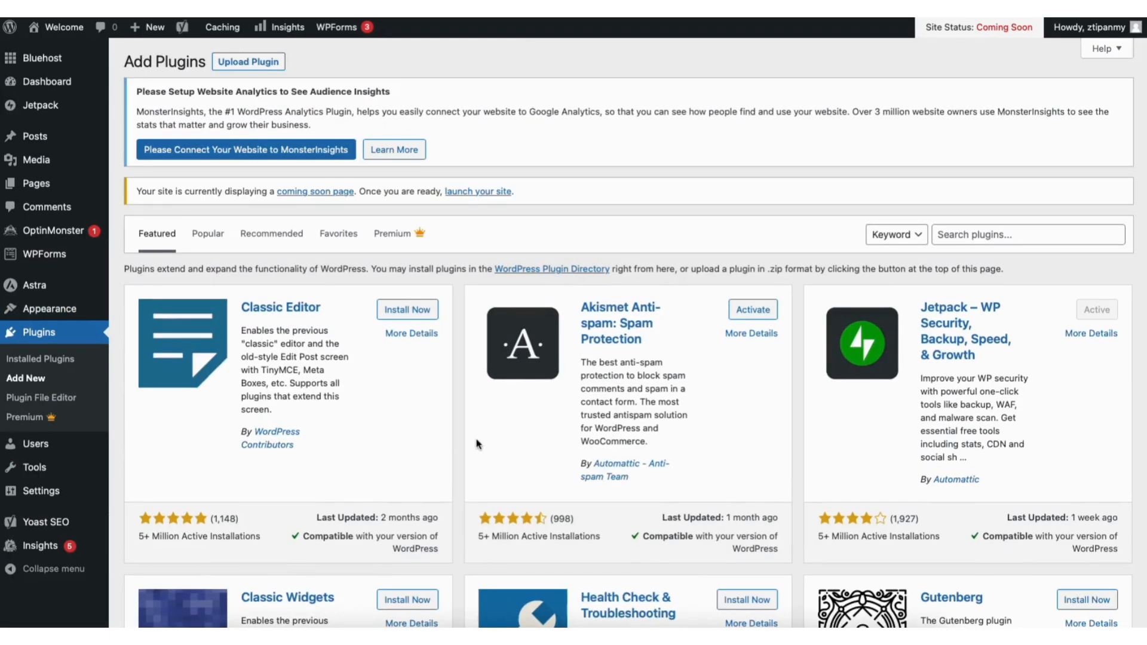
click(983, 230)
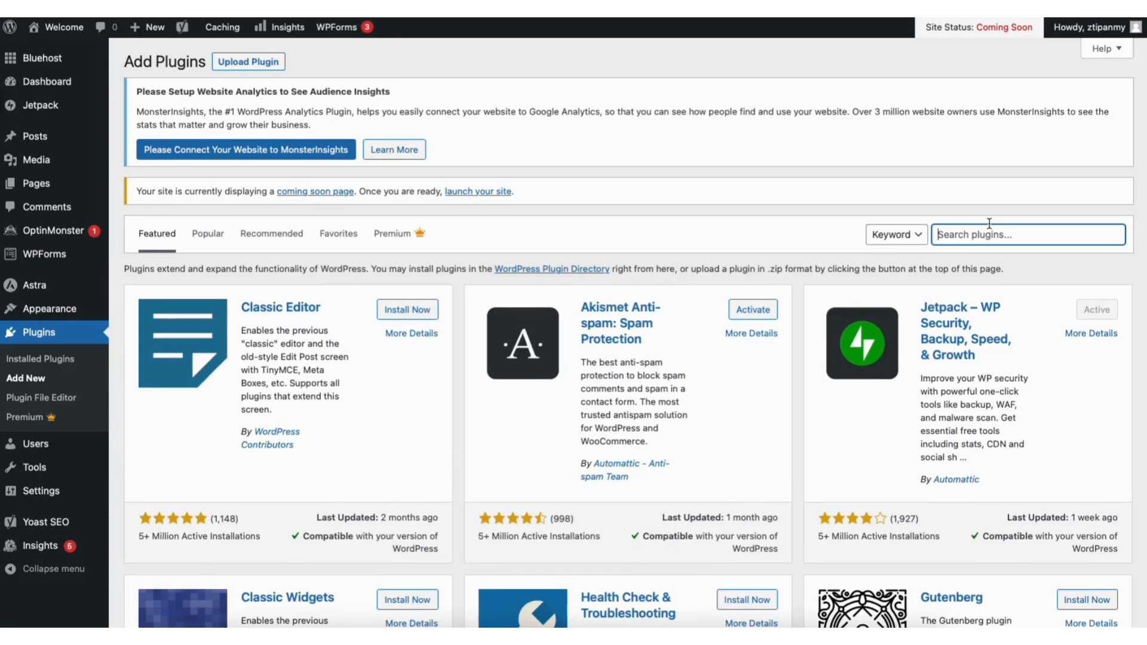
text(starter templates)
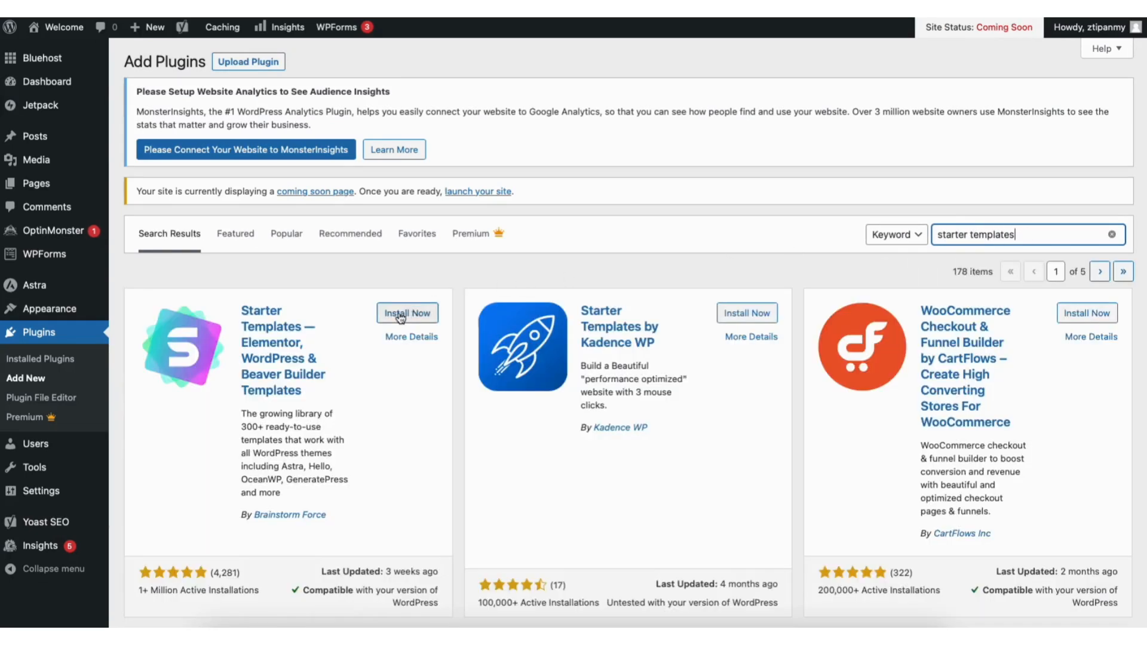
click(400, 314)
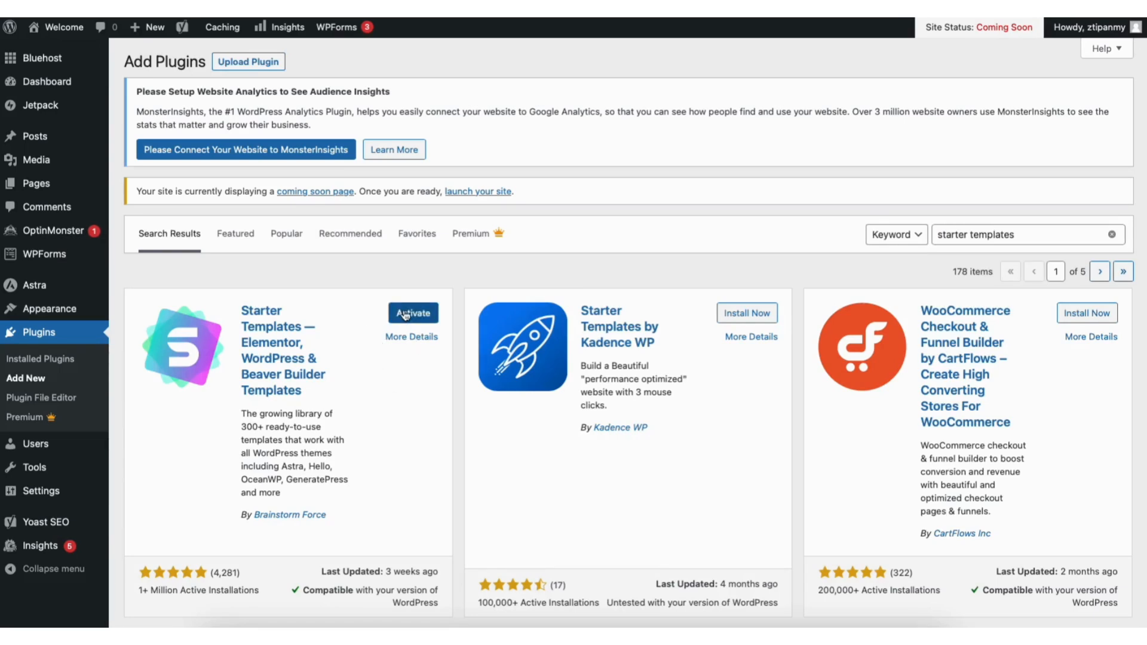
click(404, 312)
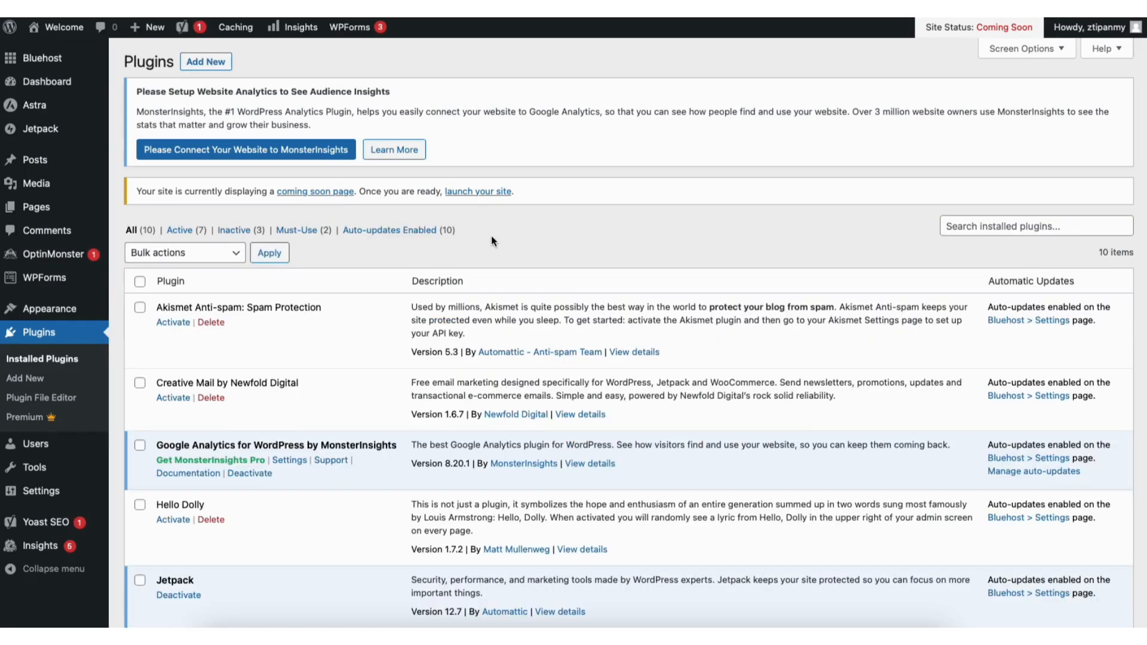
- Open the Starter Templates library and switch the page builder from Block Editor to Elementor
mouse_move(61, 309)
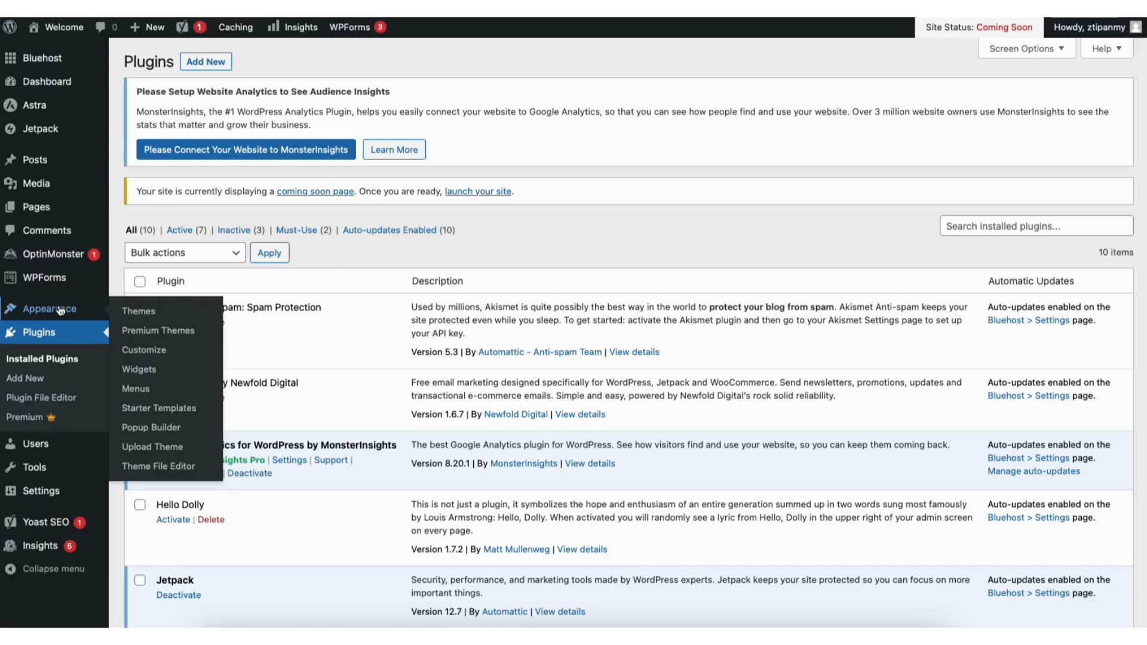
click(147, 409)
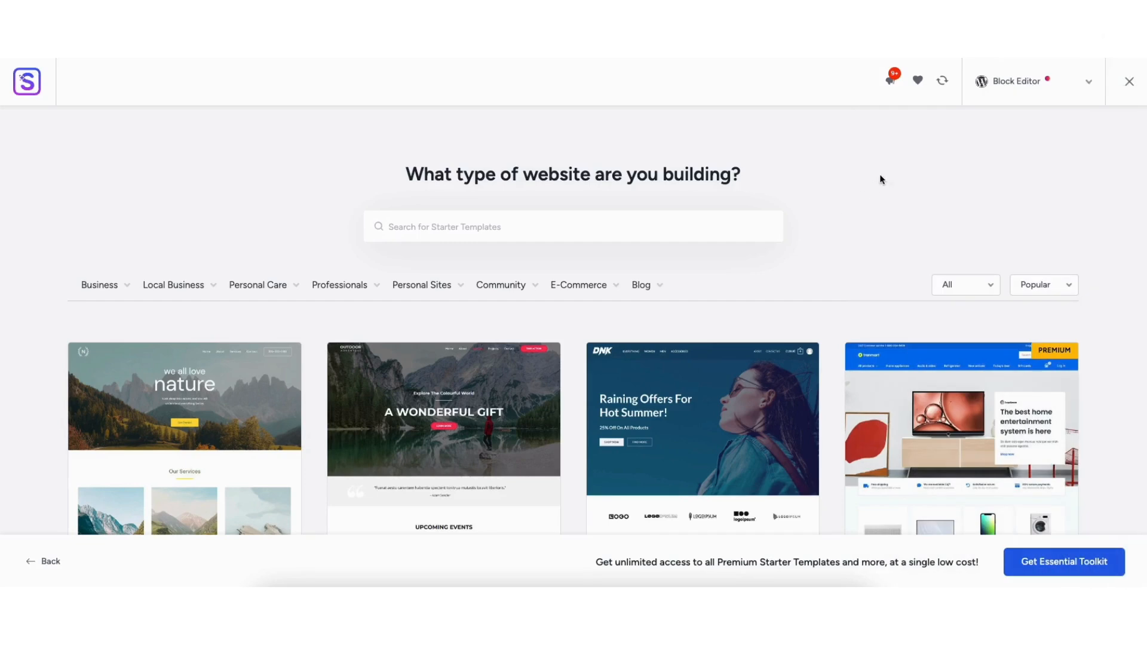
click(1013, 86)
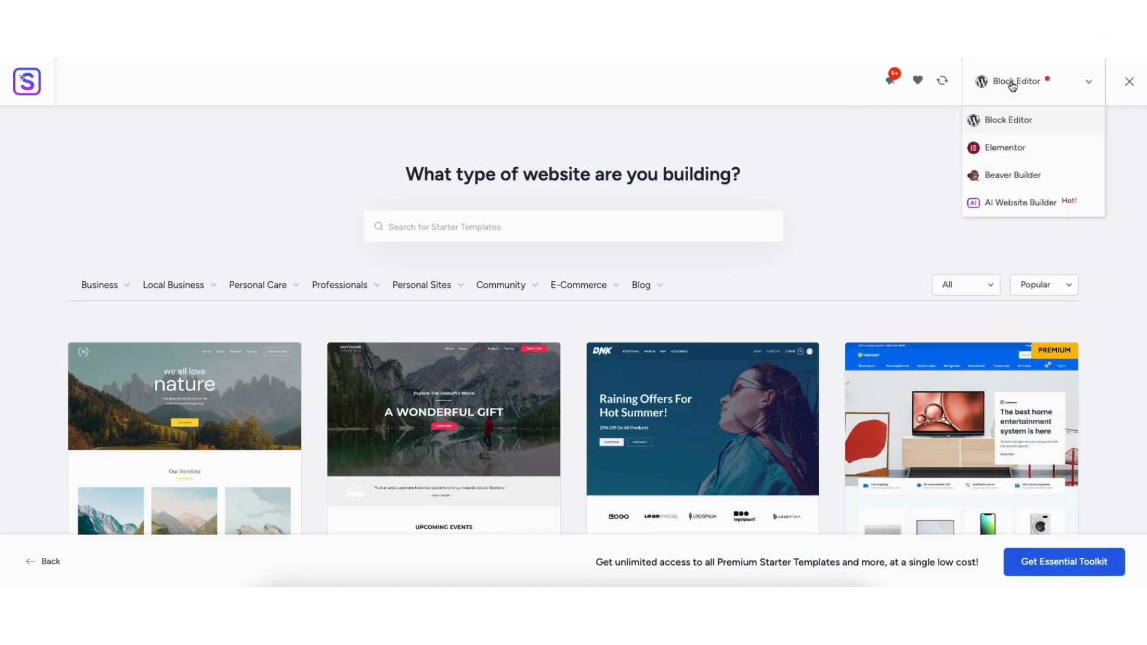
click(999, 149)
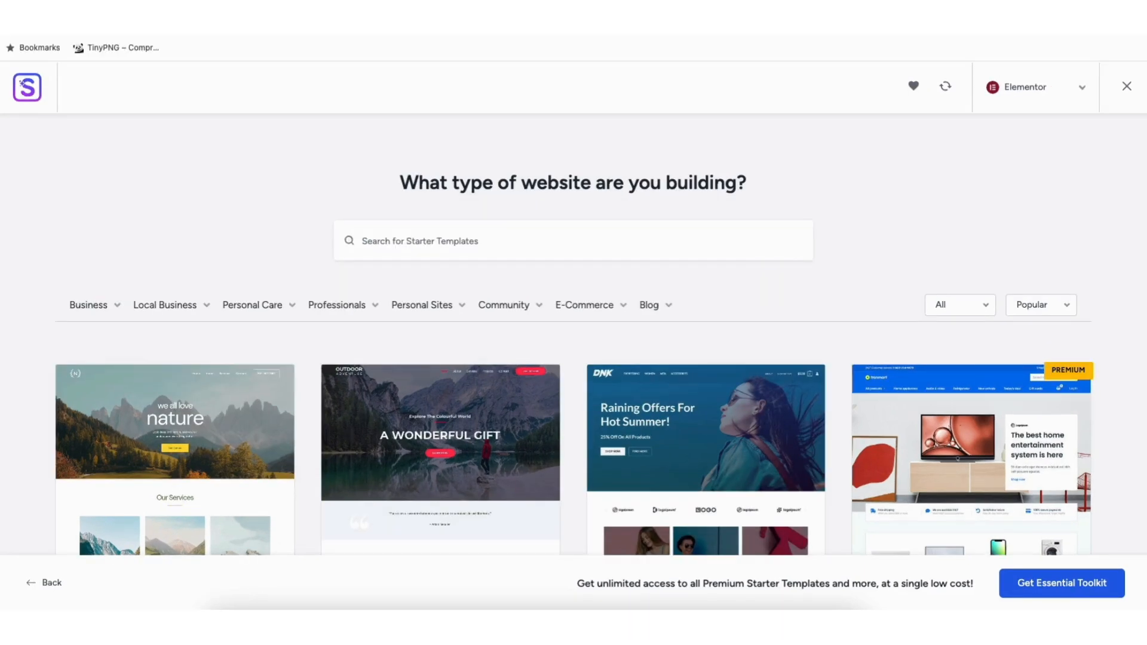
- Look over the Elementor starter templates and the website categories such as Local Business and Professionals
scroll(574, 334, down, 6)
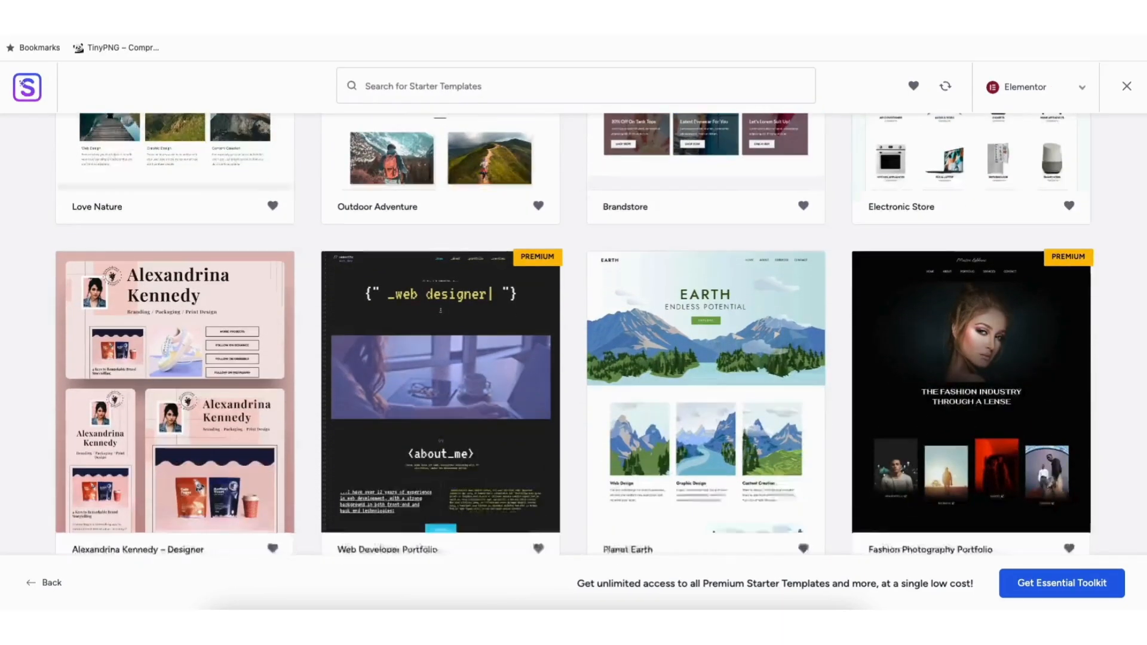
scroll(573, 335, down, 10)
scroll(573, 335, down, 2)
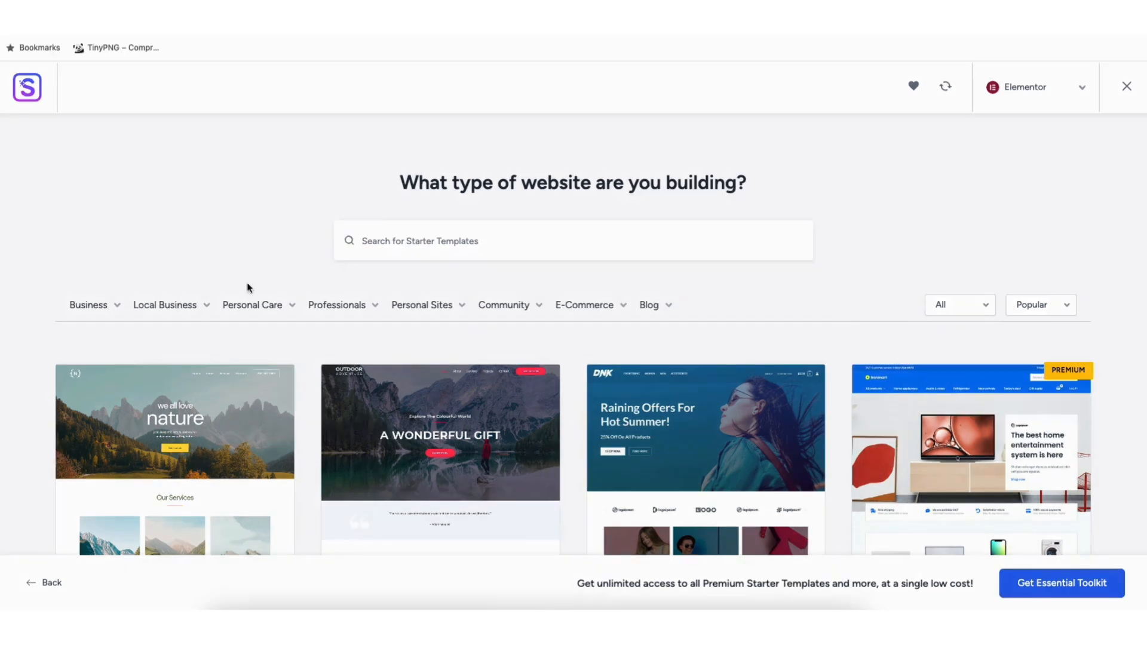
mouse_move(85, 289)
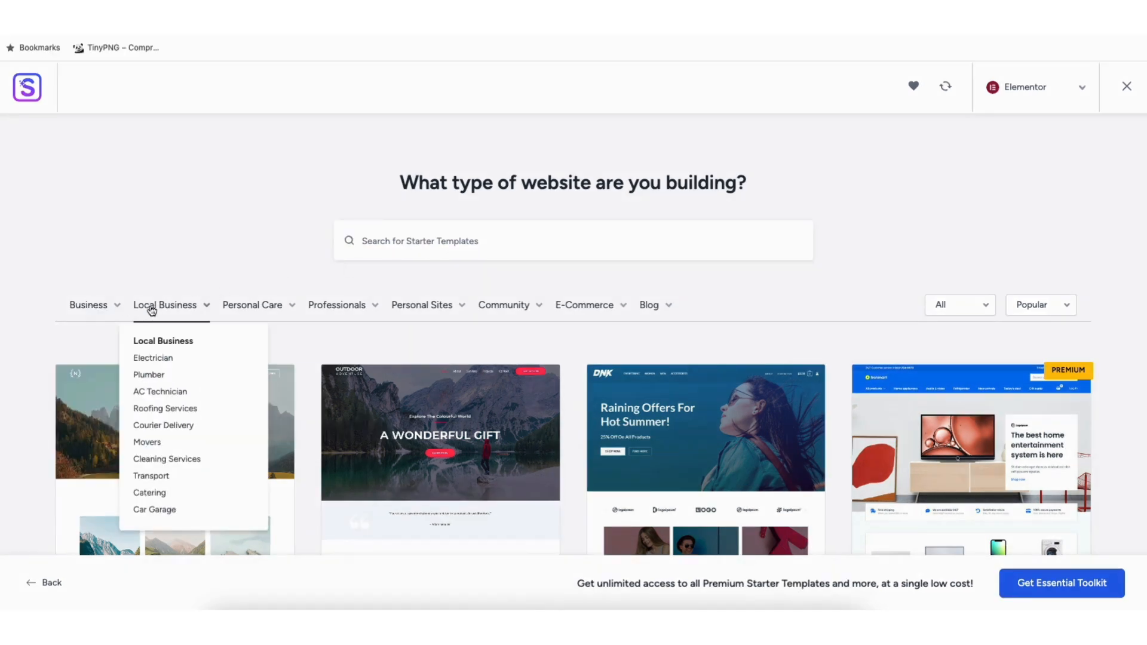
mouse_move(249, 304)
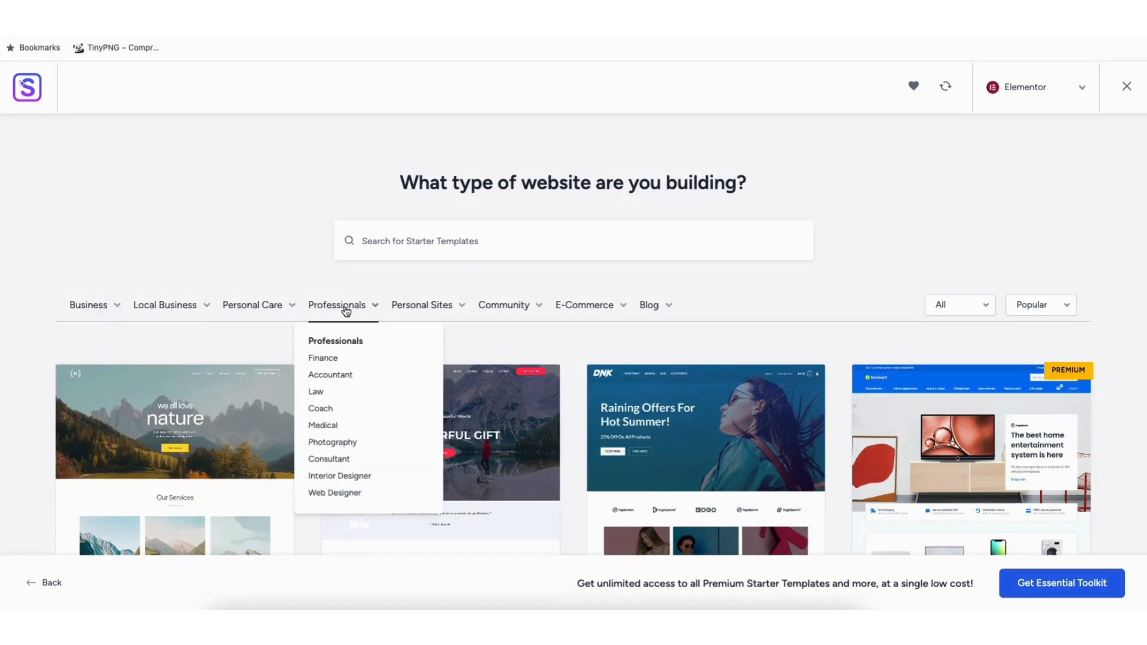
- Preview the Love Nature template's page sections, then return to the template library
click(170, 437)
scroll(686, 336, down, 8)
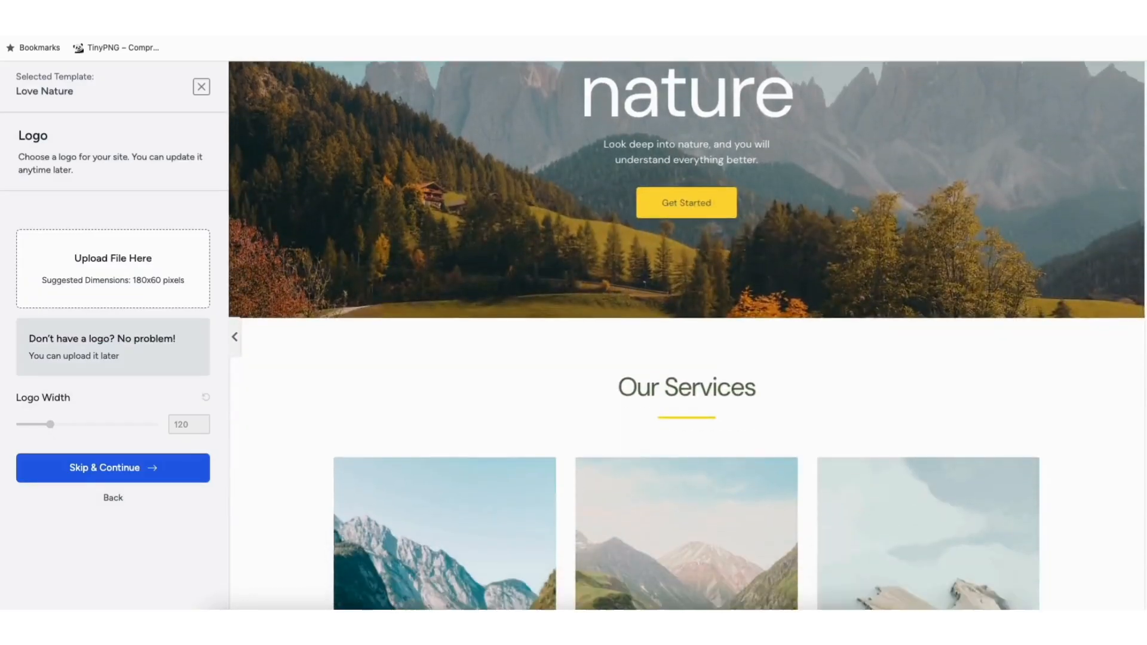
scroll(560, 178, down, 6)
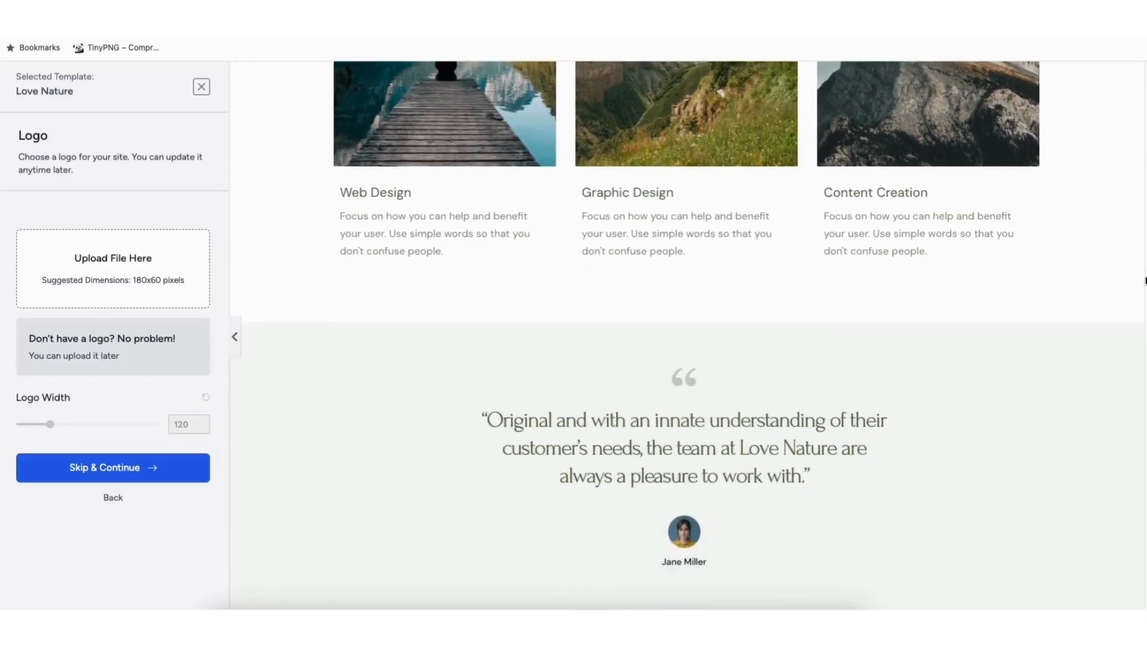
click(201, 87)
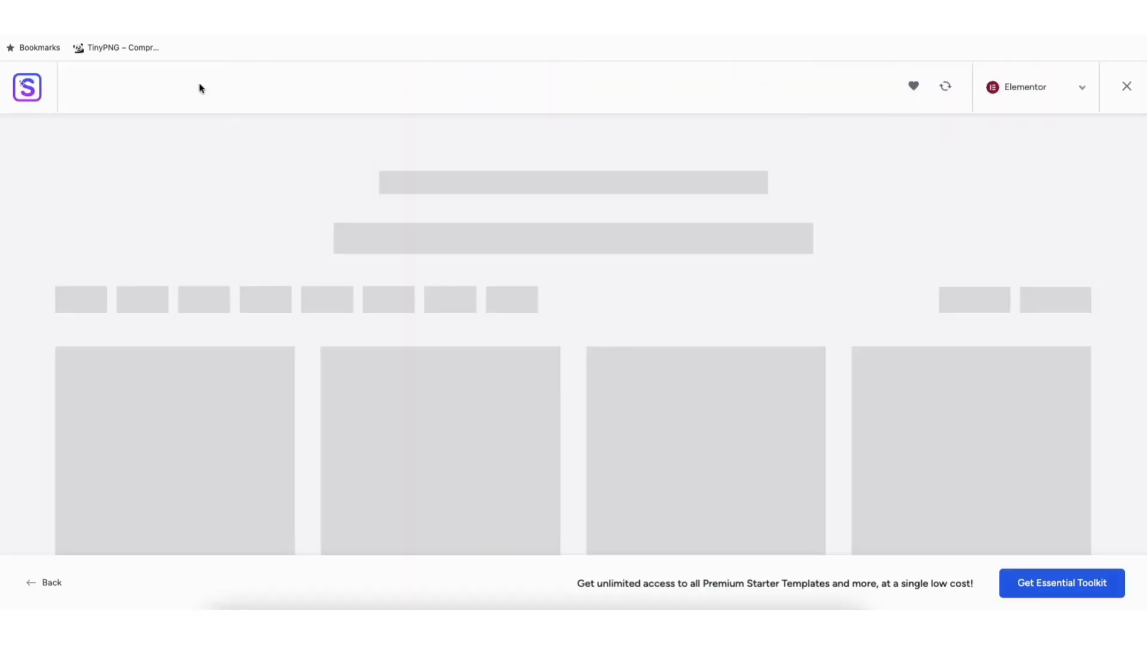
- Examine the free and premium Elementor templates further down the library for a suitable design
scroll(573, 335, down, 8)
scroll(574, 334, down, 11)
scroll(574, 335, down, 9)
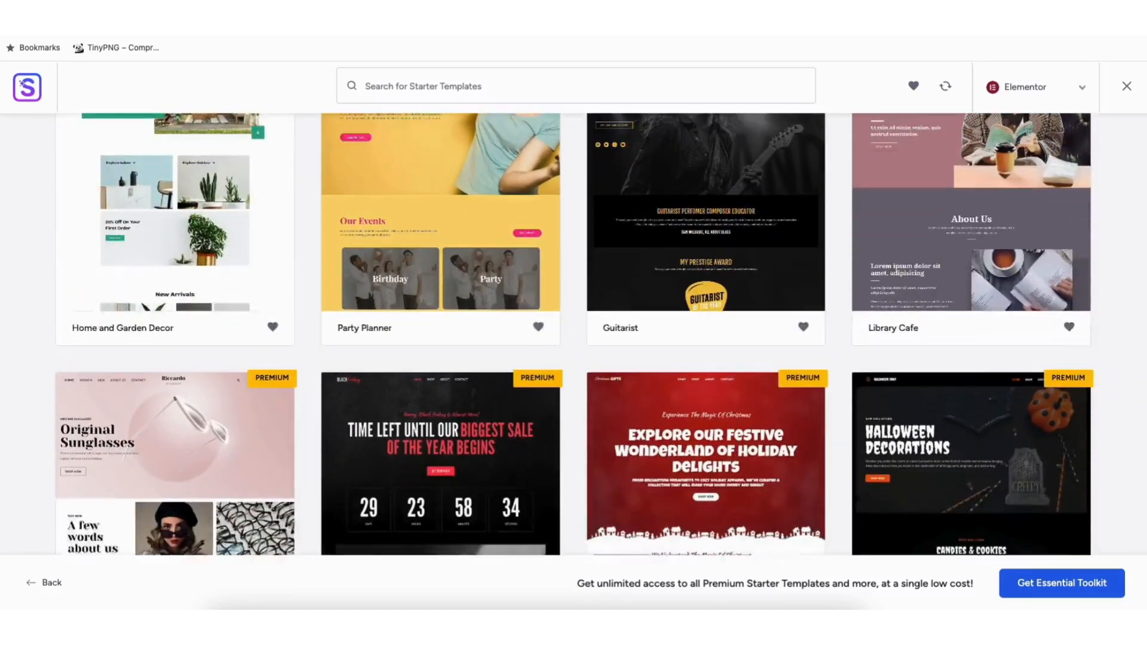
scroll(574, 334, down, 13)
scroll(574, 335, down, 14)
scroll(573, 335, down, 10)
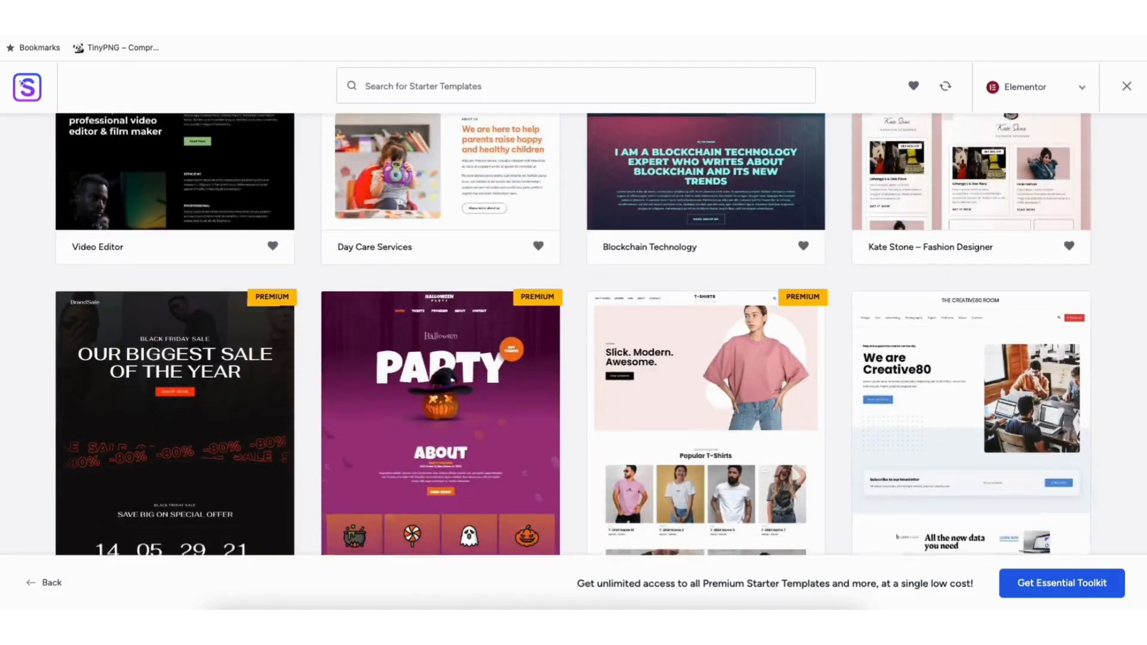
scroll(573, 335, down, 8)
scroll(573, 335, down, 8)
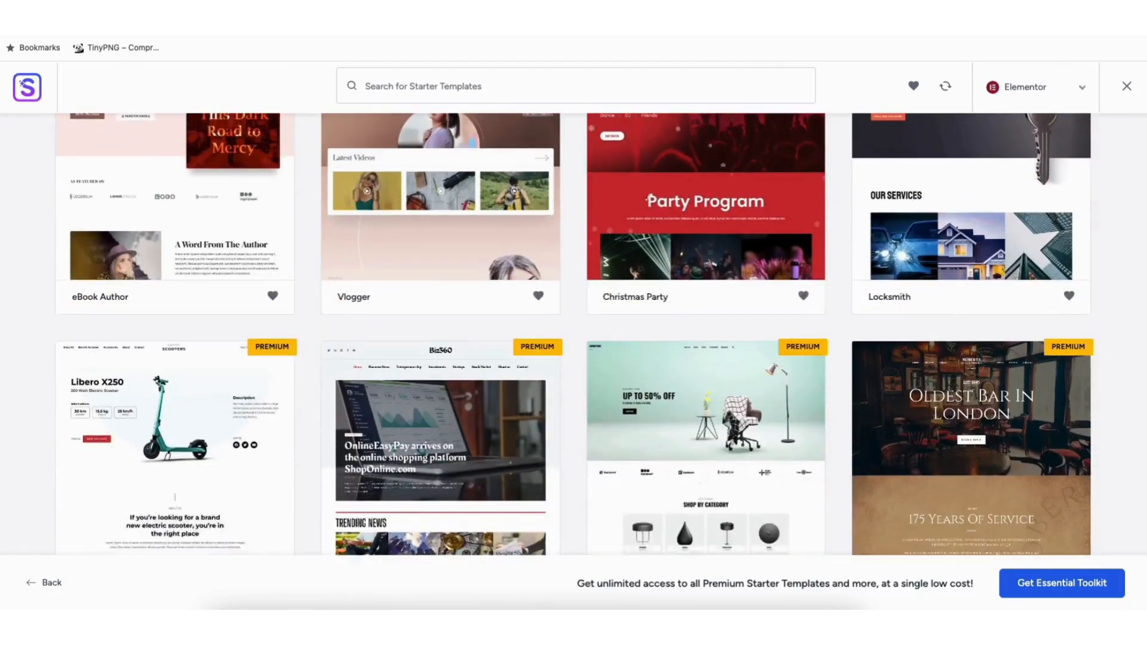
scroll(573, 335, down, 5)
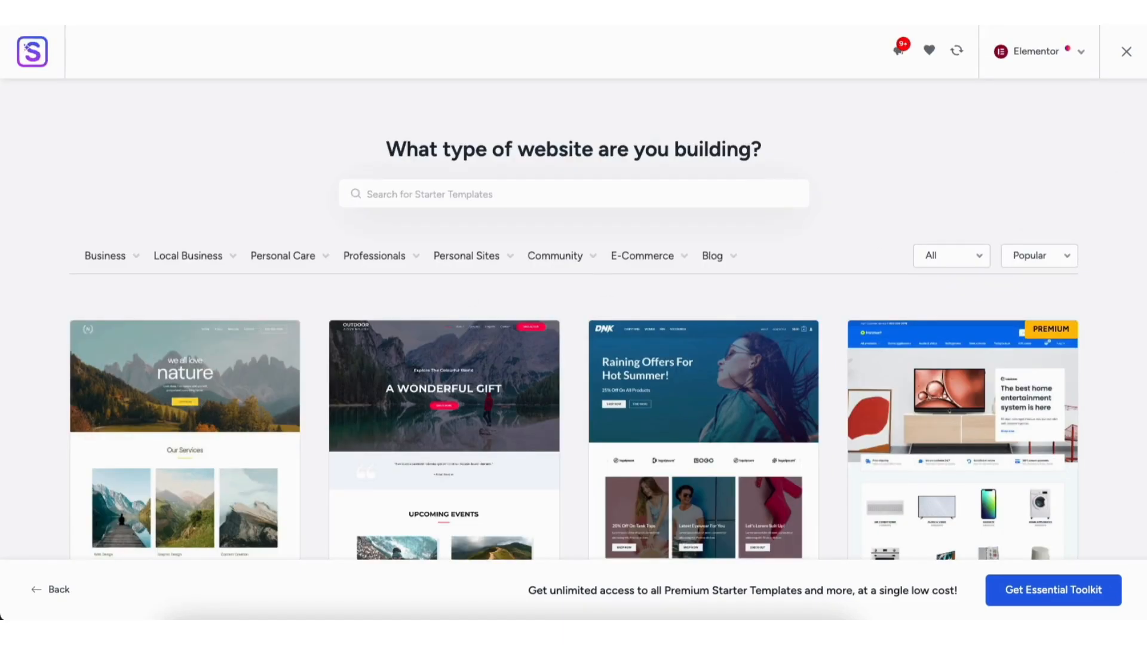
- Select the Outdoor Adventure template, try out its color palettes, and continue with the teal Style 10 palette
scroll(731, 228, down, 3)
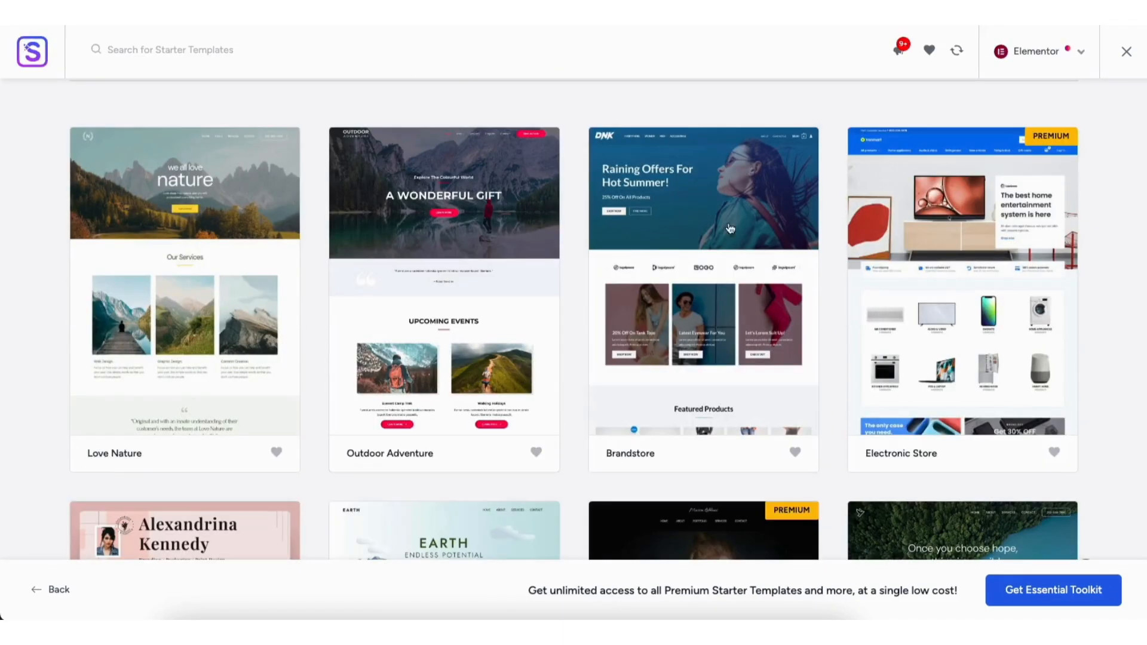
click(425, 305)
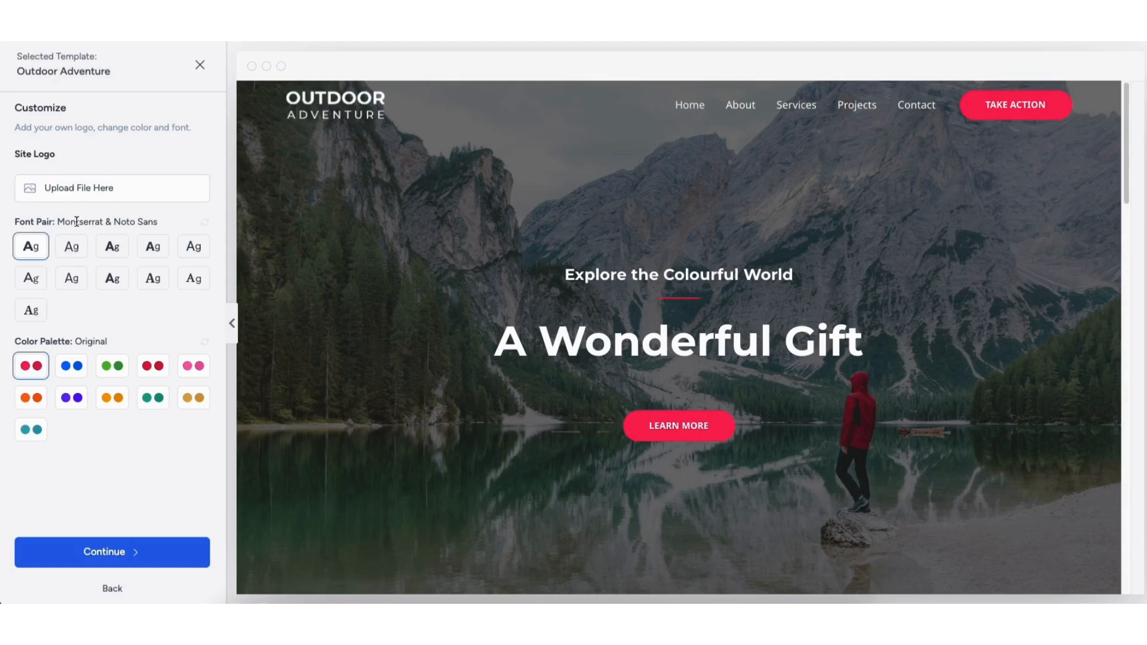
click(72, 366)
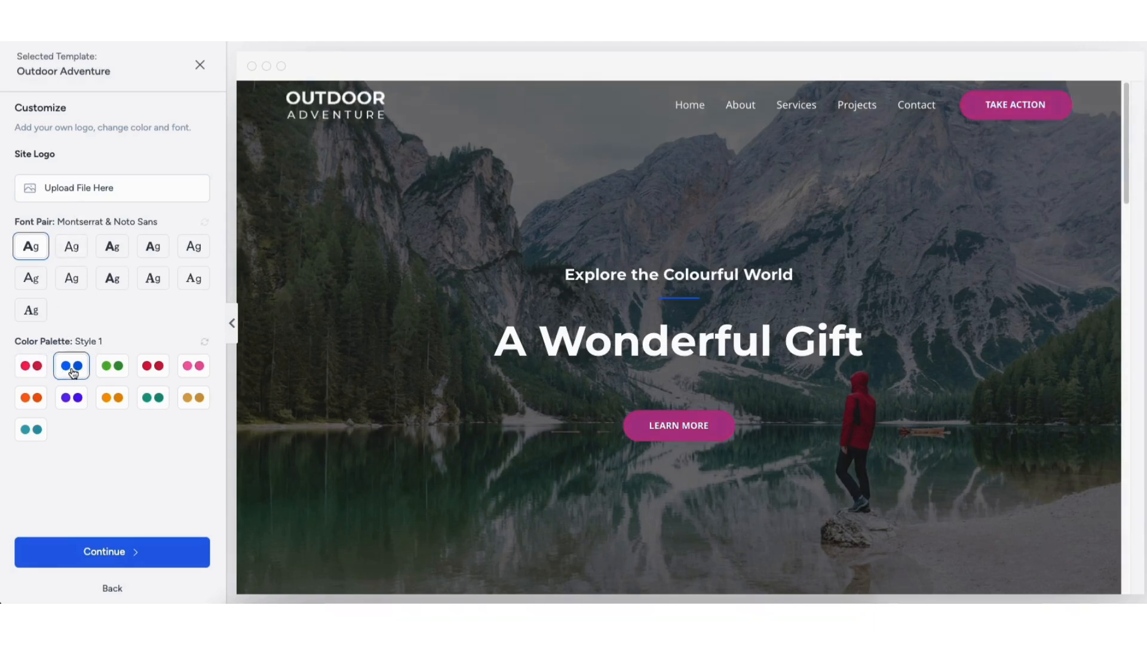
click(112, 366)
click(153, 365)
click(195, 366)
click(31, 397)
click(71, 397)
click(112, 398)
click(153, 398)
click(193, 398)
click(31, 430)
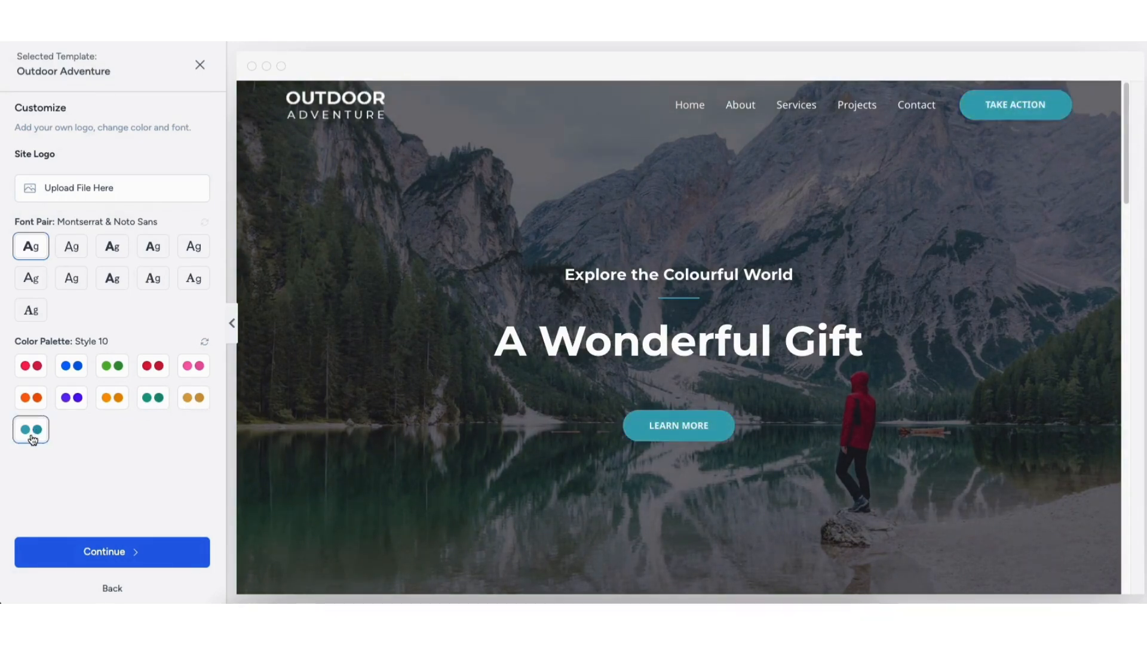
click(103, 551)
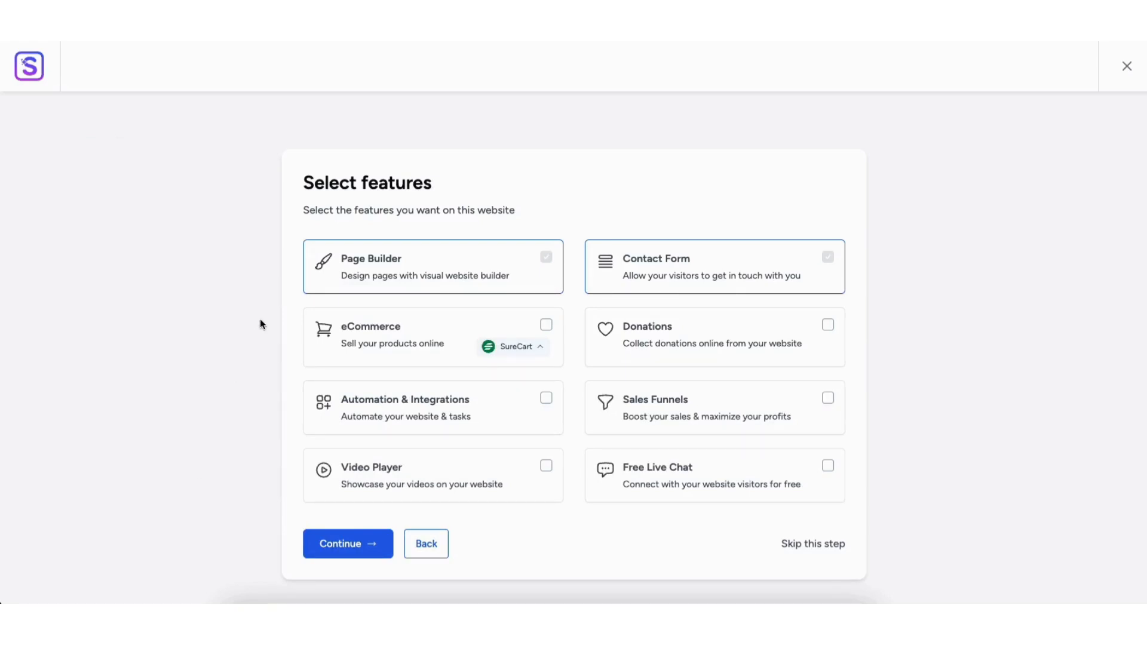
- Skip the optional website features and build the site with the default import options and the personal details left blank
click(546, 326)
click(546, 326)
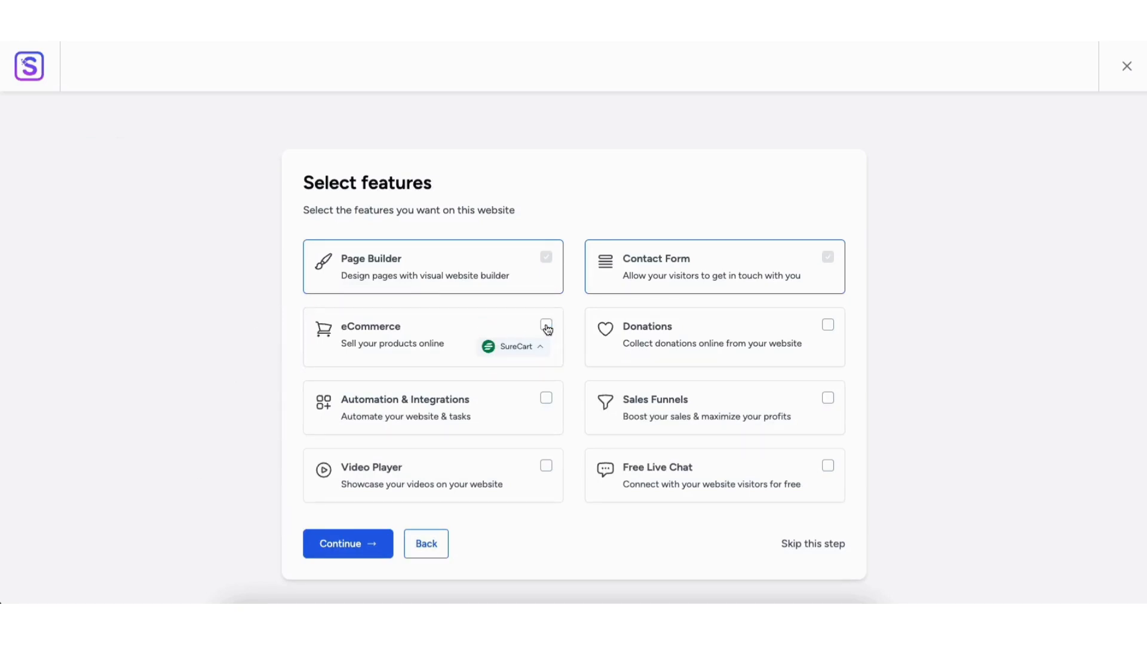
click(803, 545)
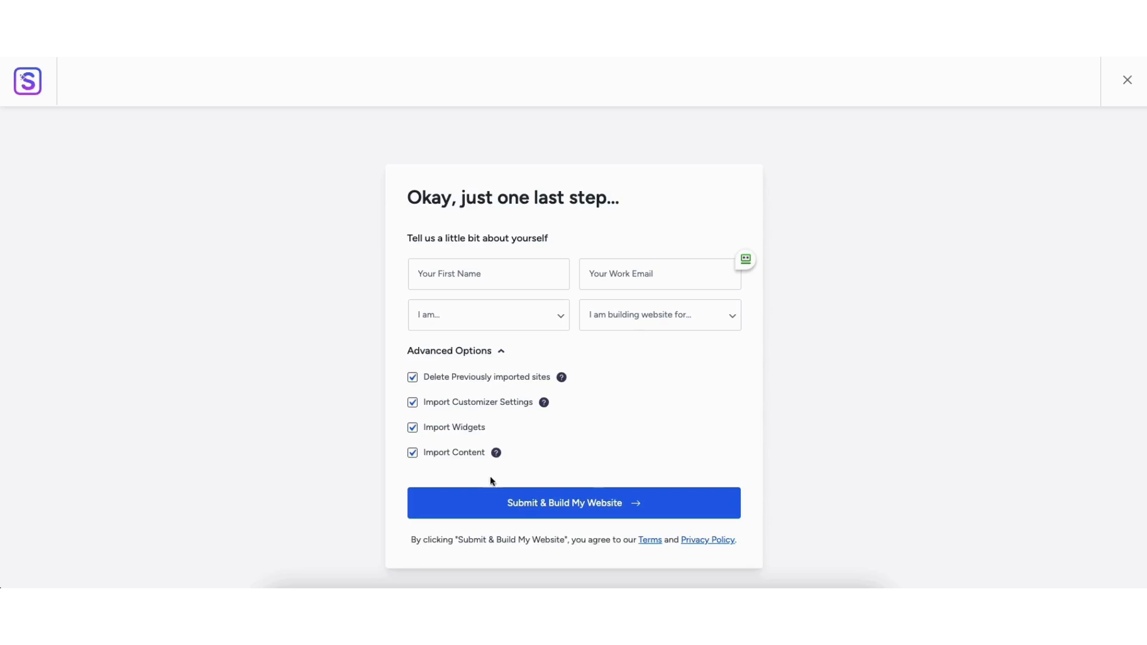
click(562, 504)
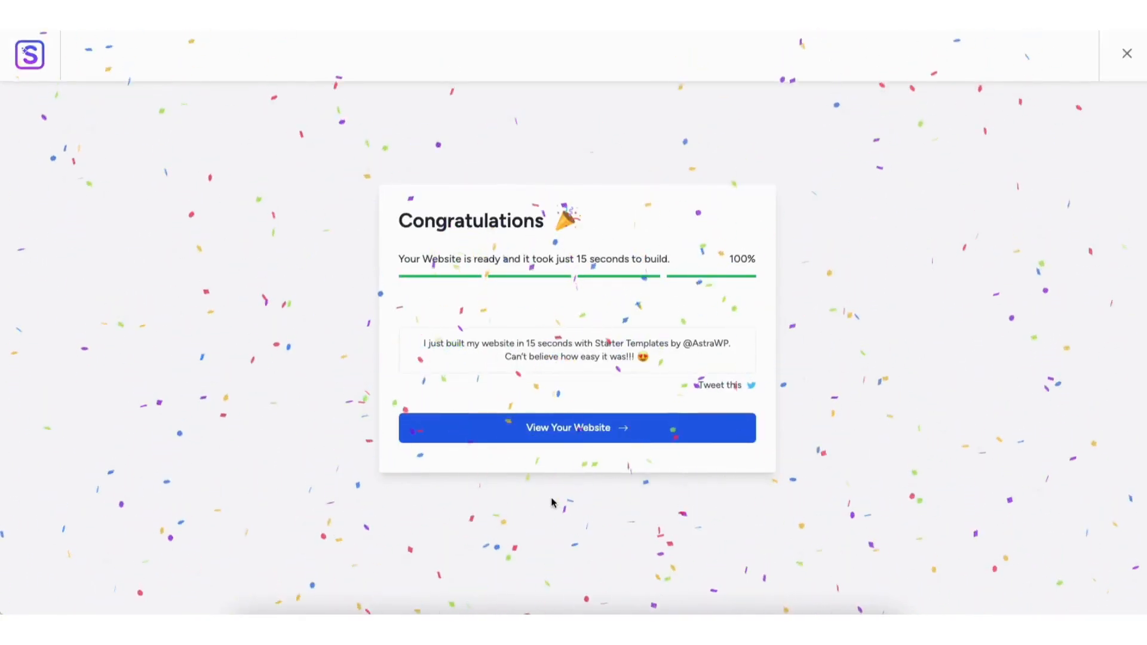
- View the newly built website and review its homepage from the hero section to the footer
click(554, 438)
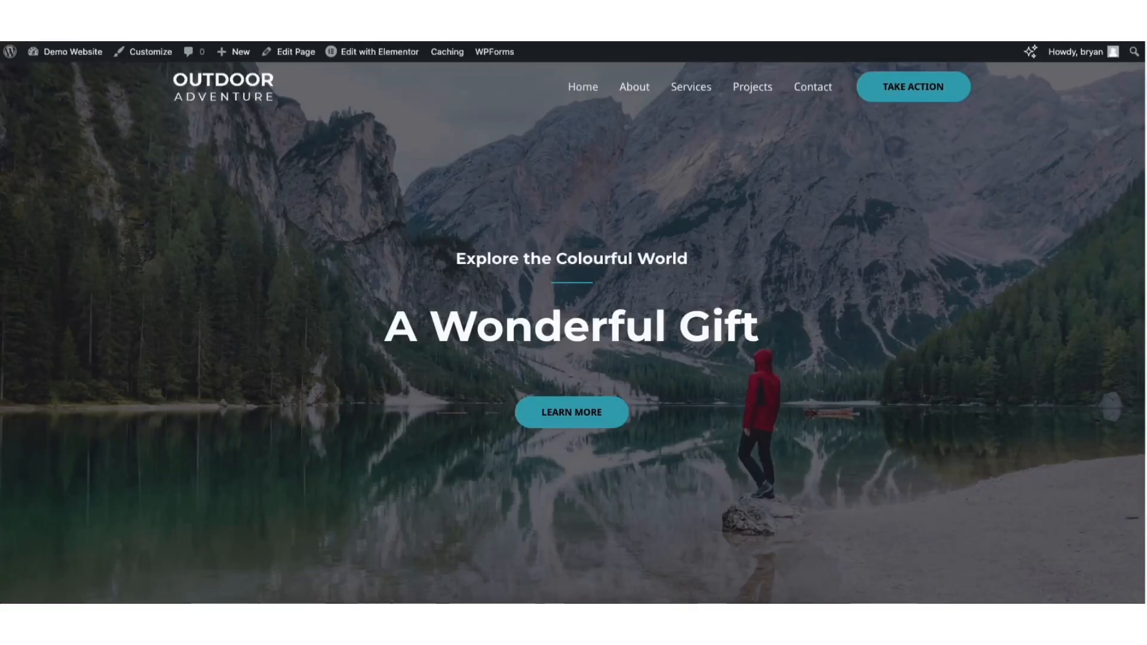
scroll(573, 322, down, 9)
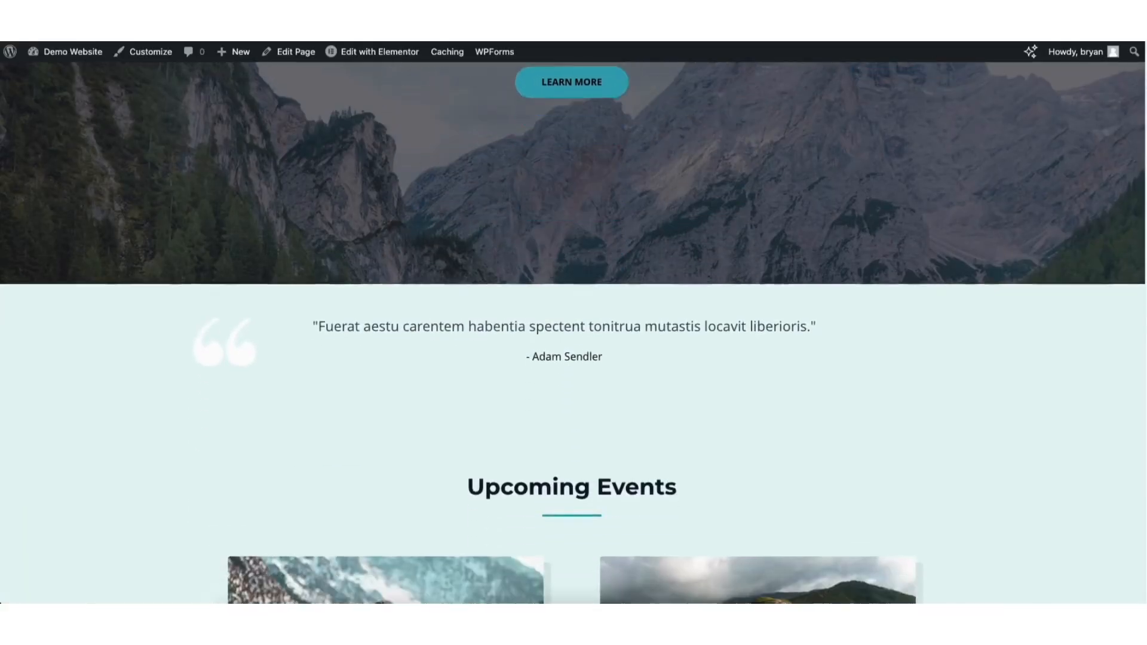
scroll(574, 323, down, 11)
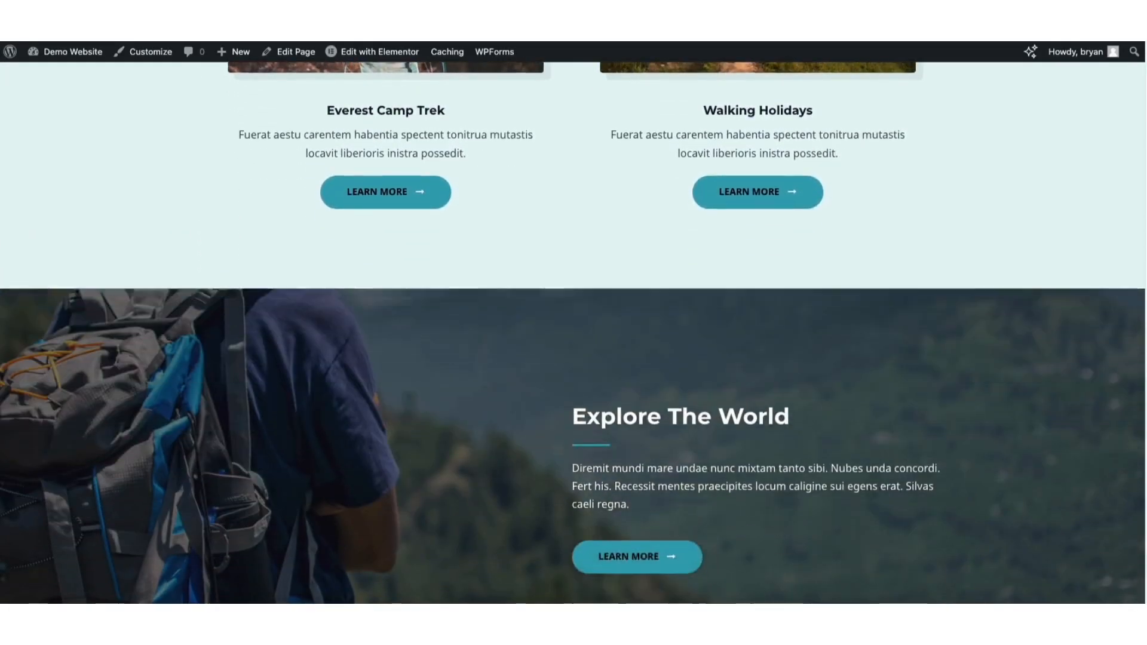
scroll(574, 322, down, 10)
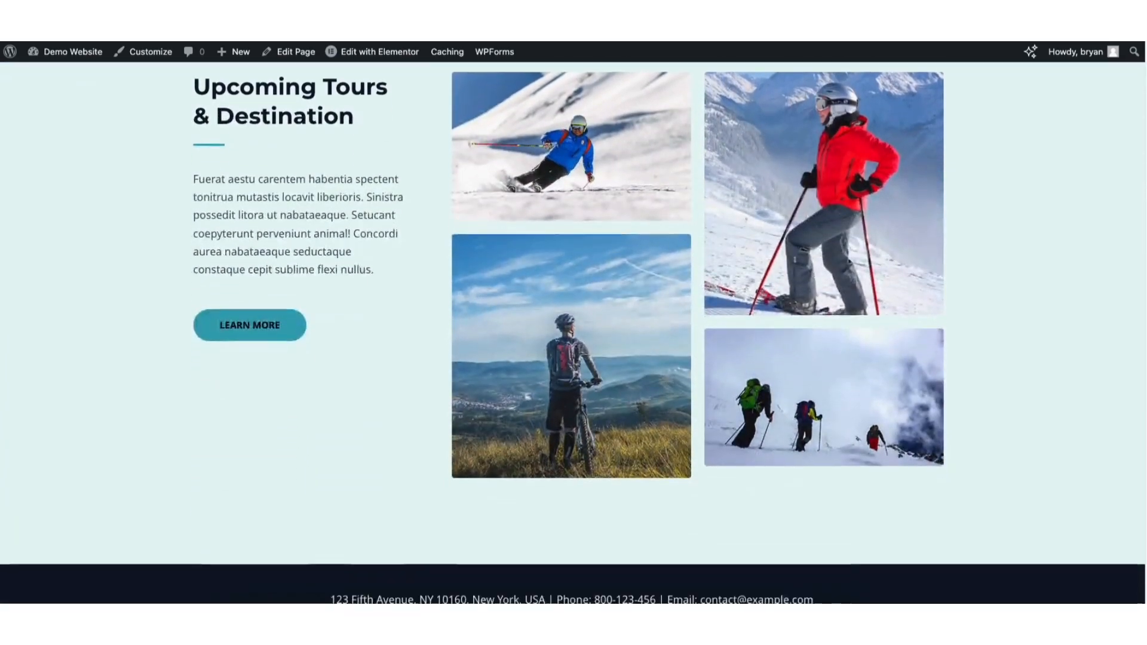
drag(1145, 492, 1113, 82)
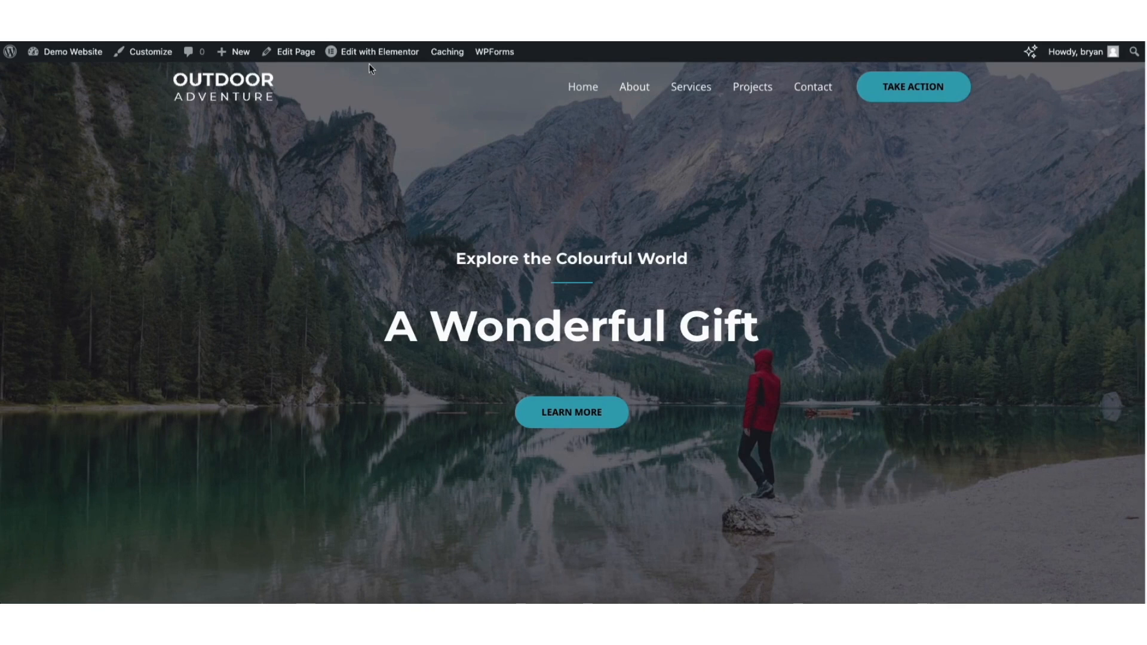
- Open the homepage for editing in Elementor and change the hero heading to "Sports Club Website"
mouse_move(372, 54)
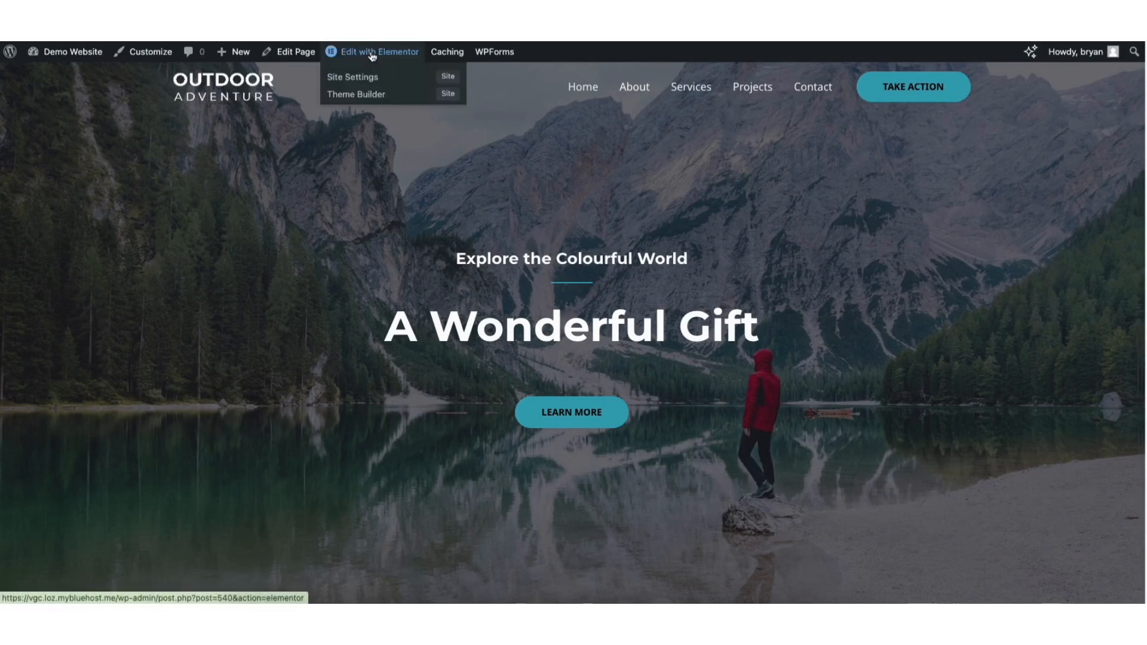
click(372, 54)
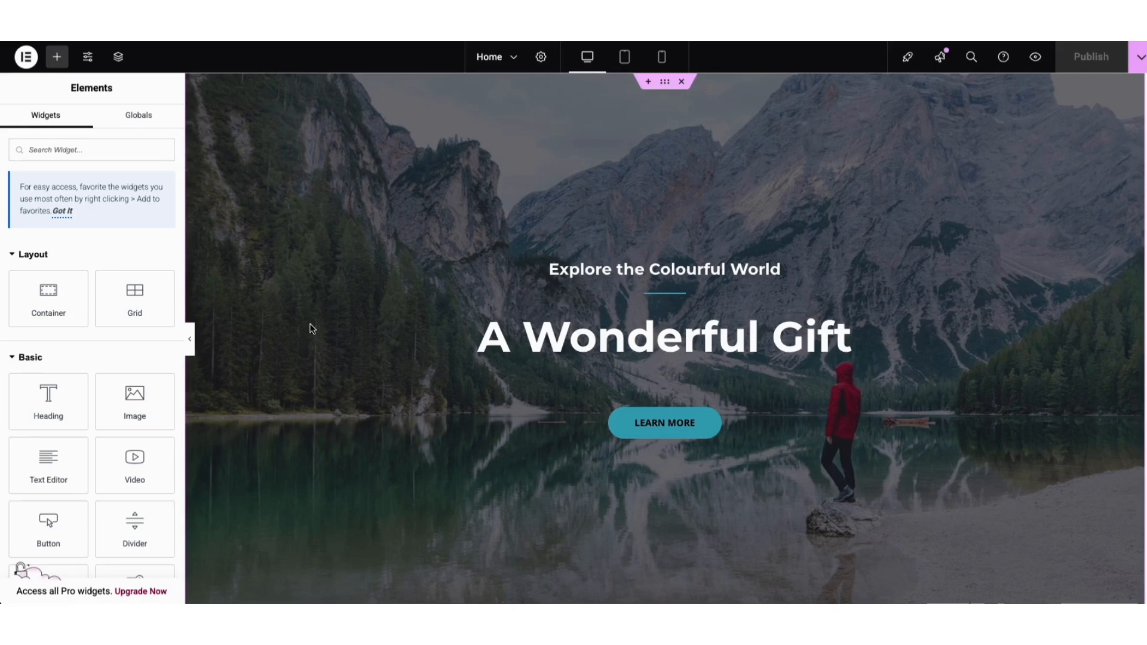
click(496, 338)
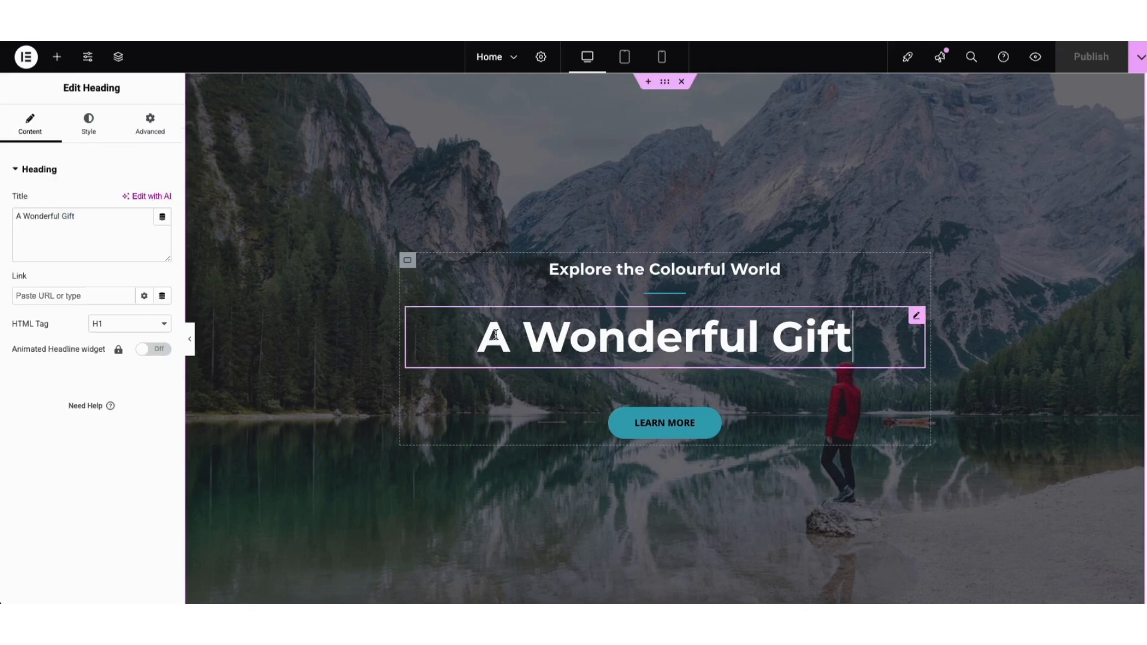
double_click(25, 217)
drag(24, 217, 96, 223)
click(502, 337)
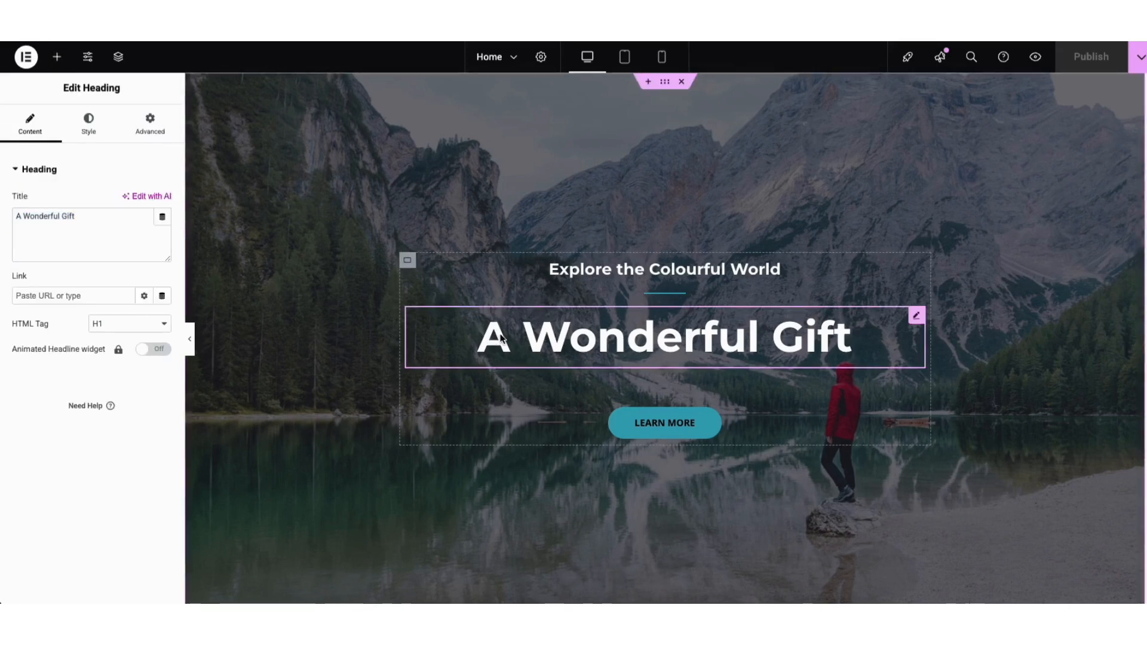
drag(478, 338, 855, 333)
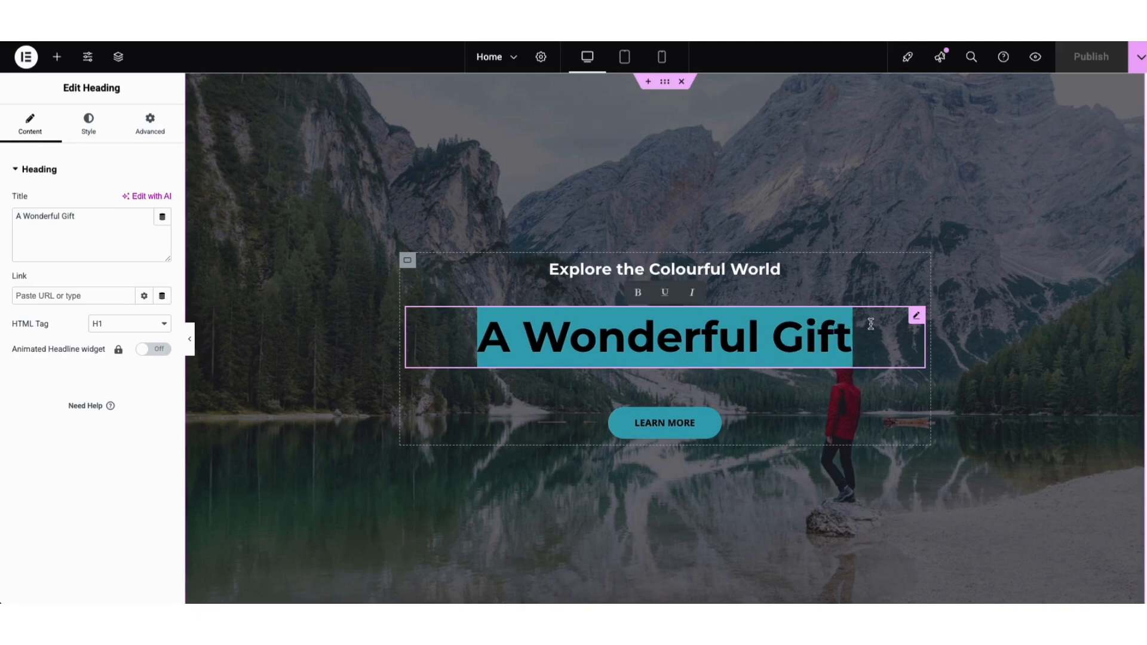
text(Sports )
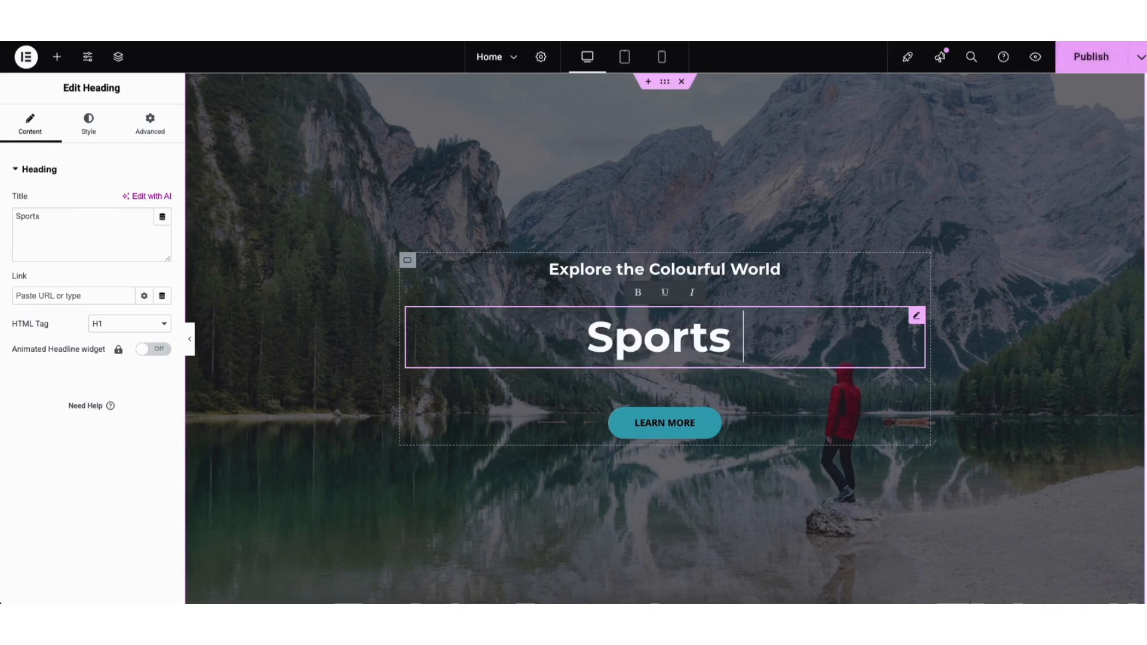
text(Club Website)
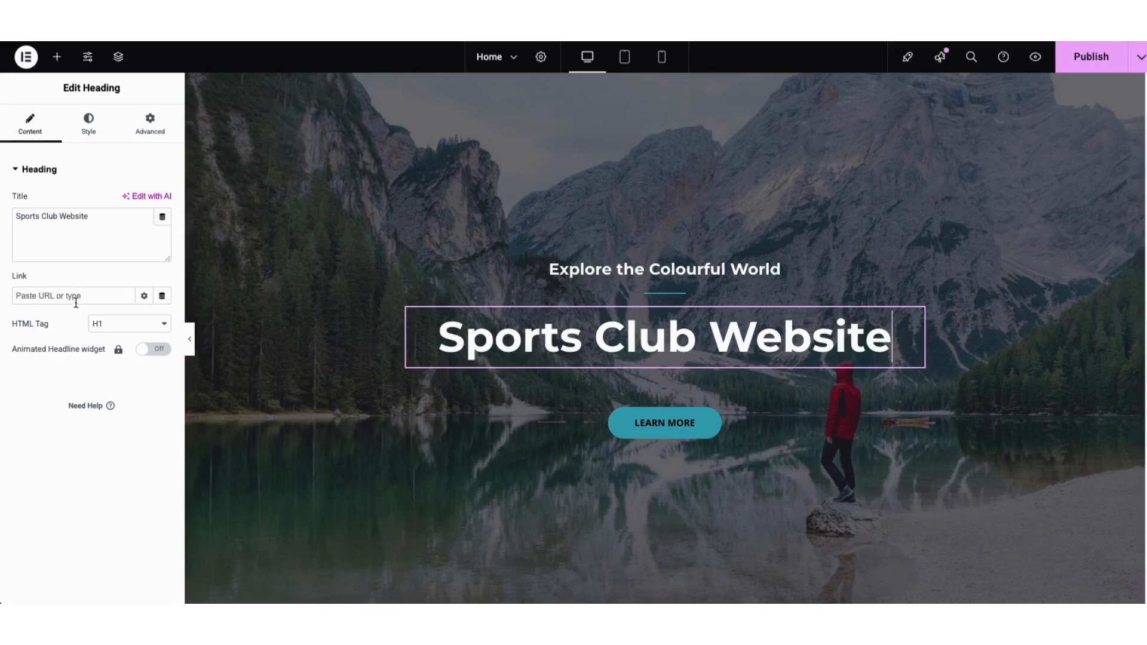
- Examine the hero heading's HTML tag choices and its typography options, including the font family list
click(96, 323)
click(123, 328)
click(89, 123)
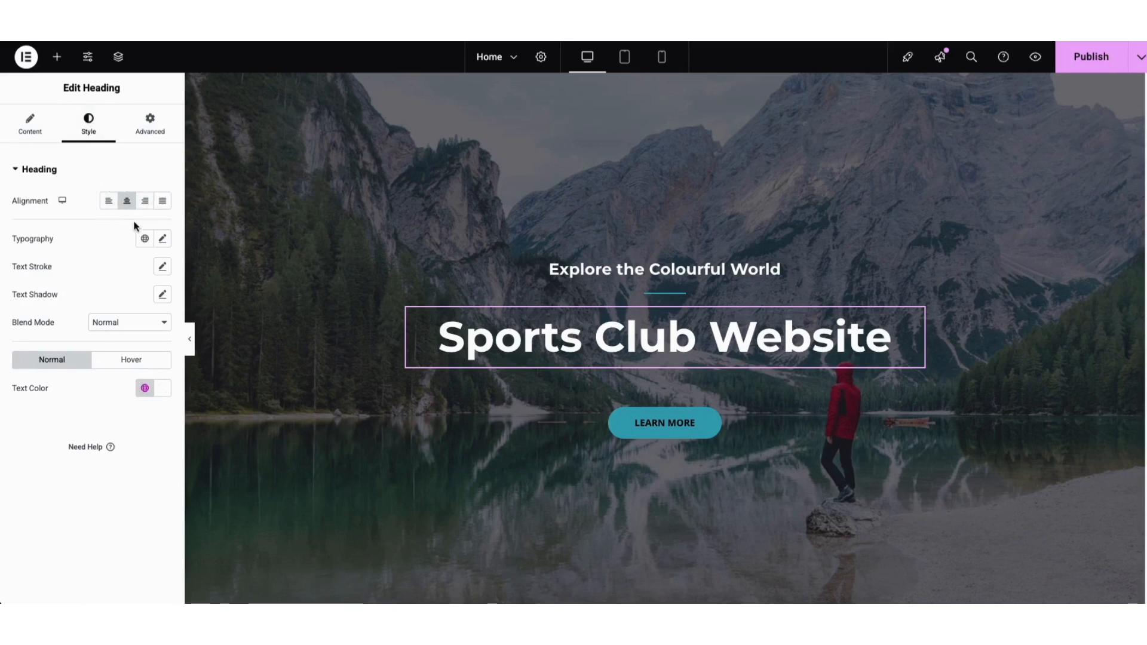
click(163, 240)
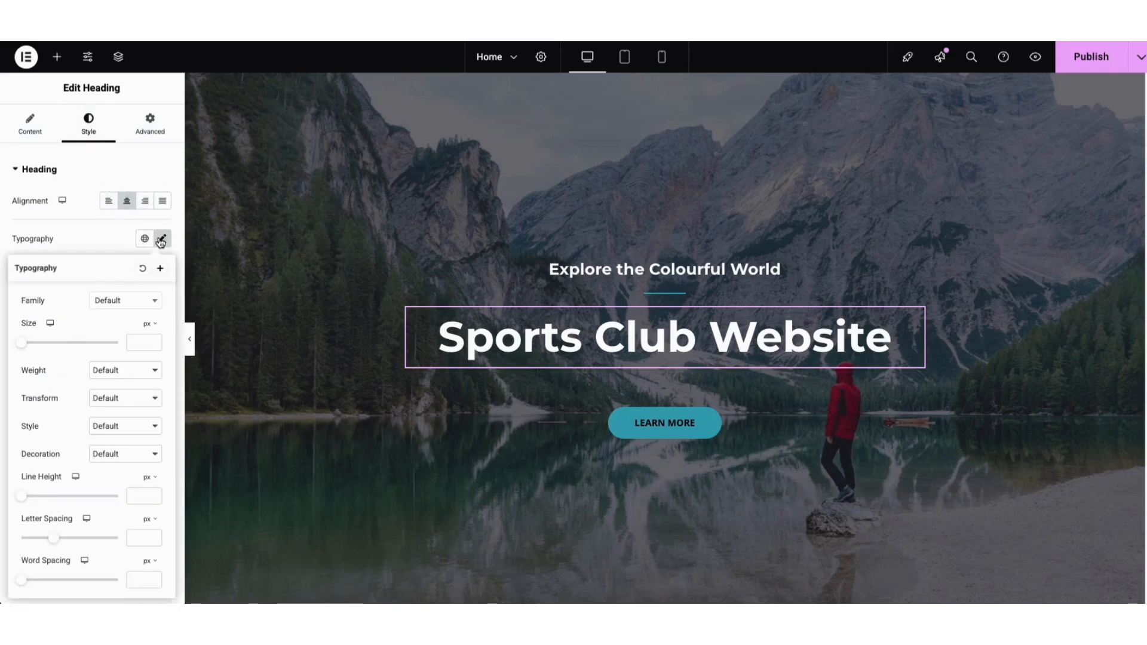
click(155, 305)
drag(156, 333, 157, 353)
- Replace the hero container's background image with the media library photo of the baseball batter, catcher and umpire
right_click(288, 198)
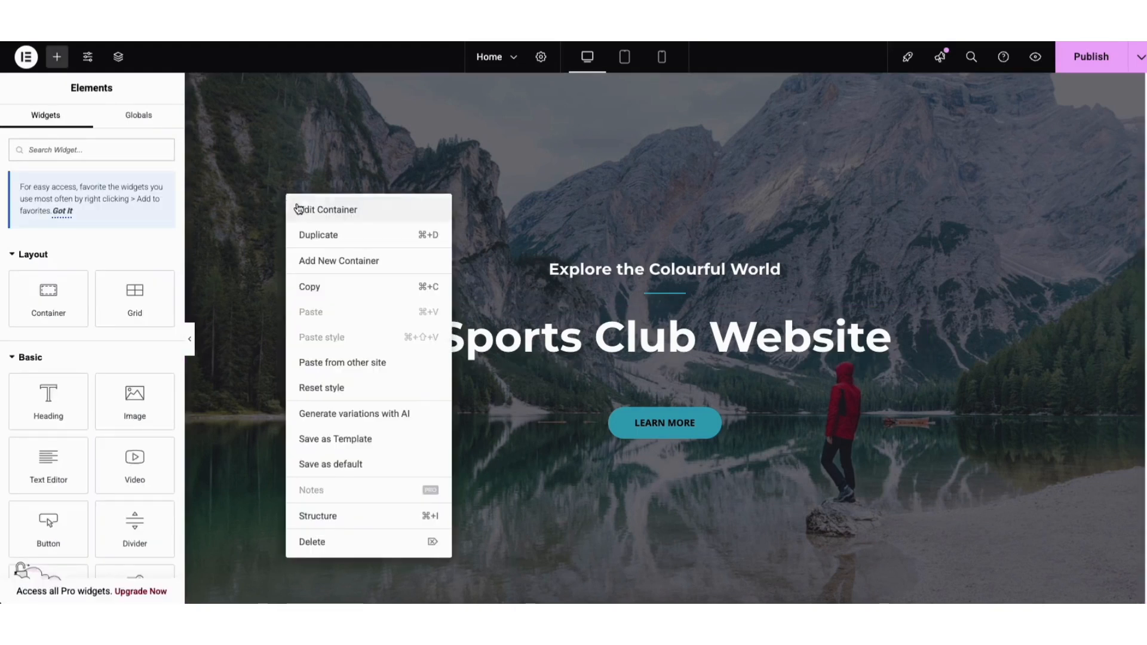
click(310, 211)
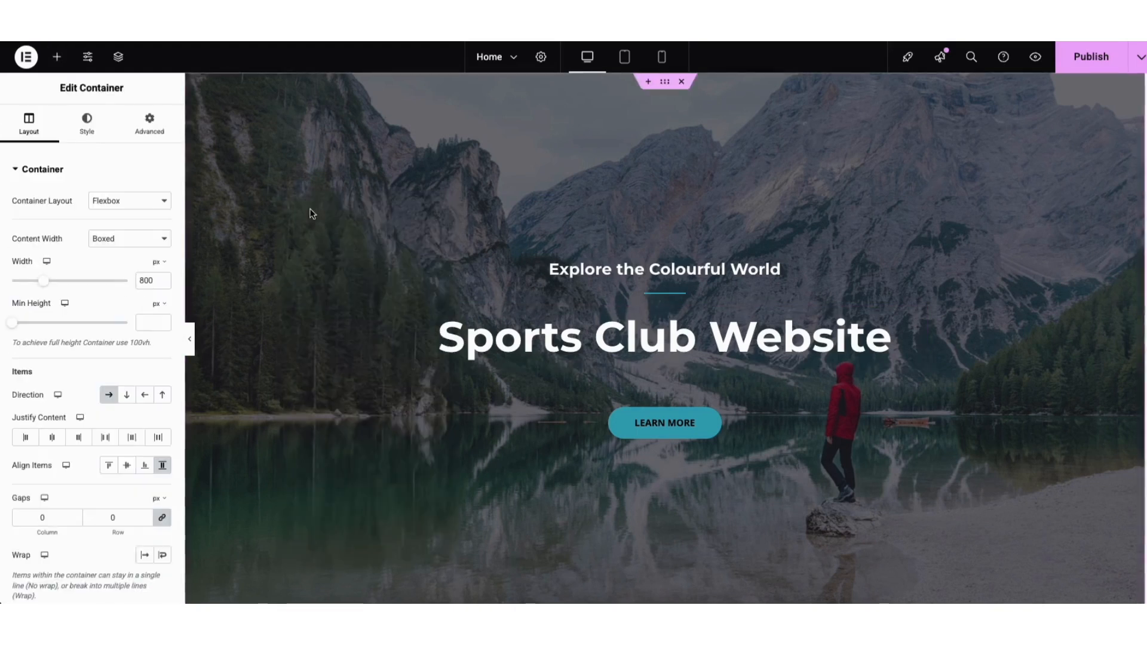
click(89, 131)
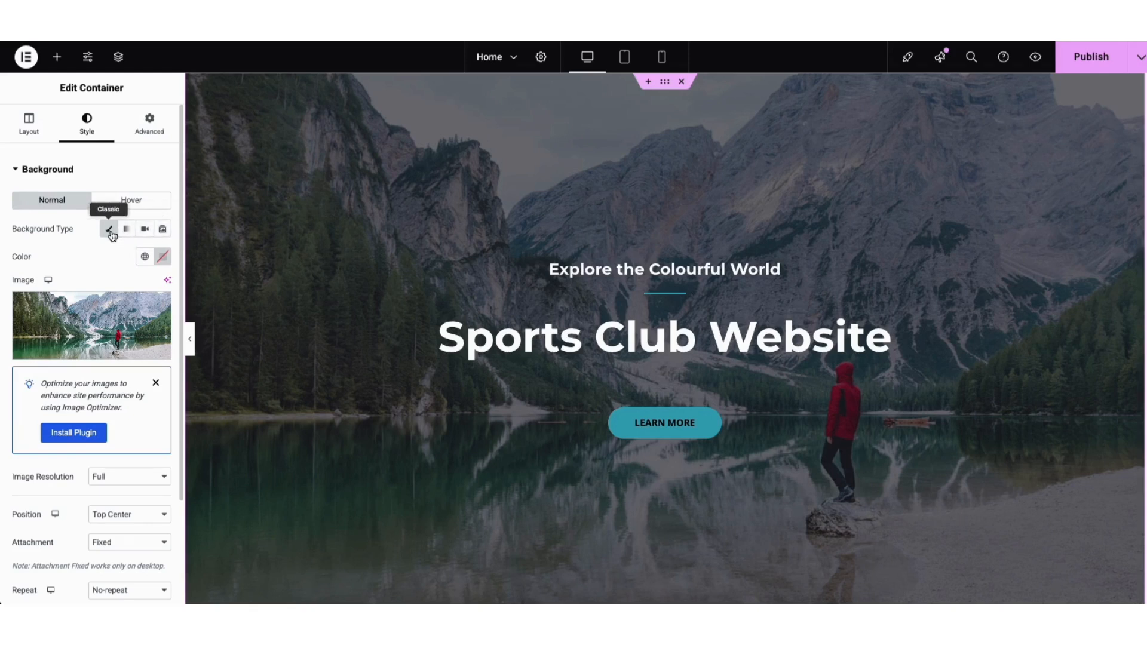
mouse_move(111, 317)
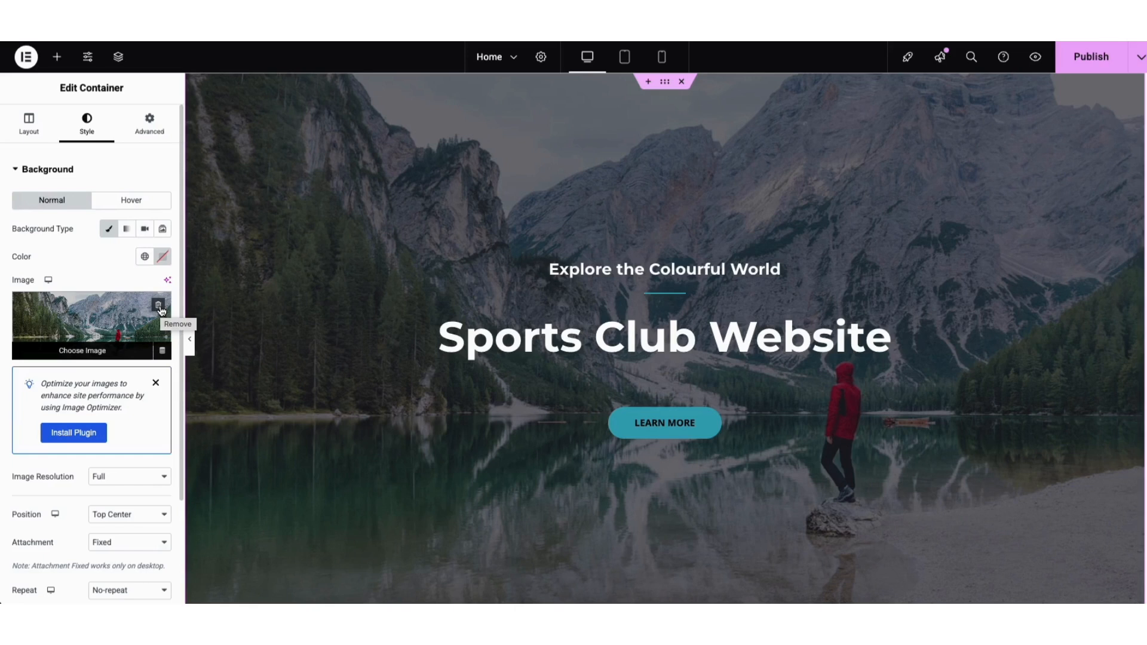
click(95, 325)
click(188, 112)
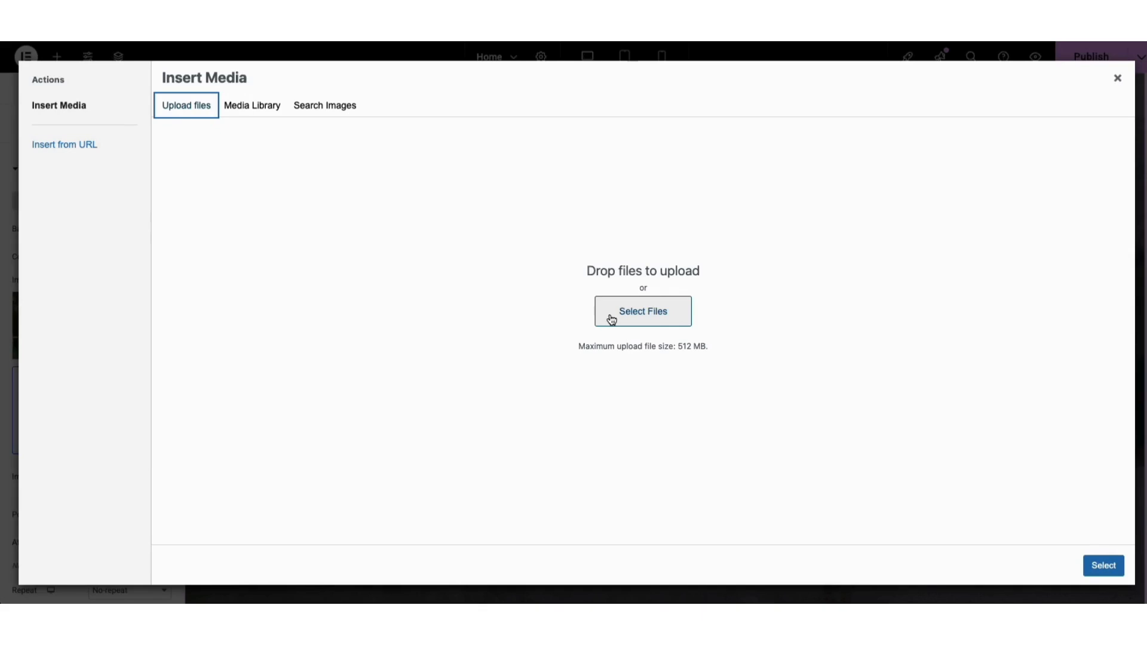
click(272, 107)
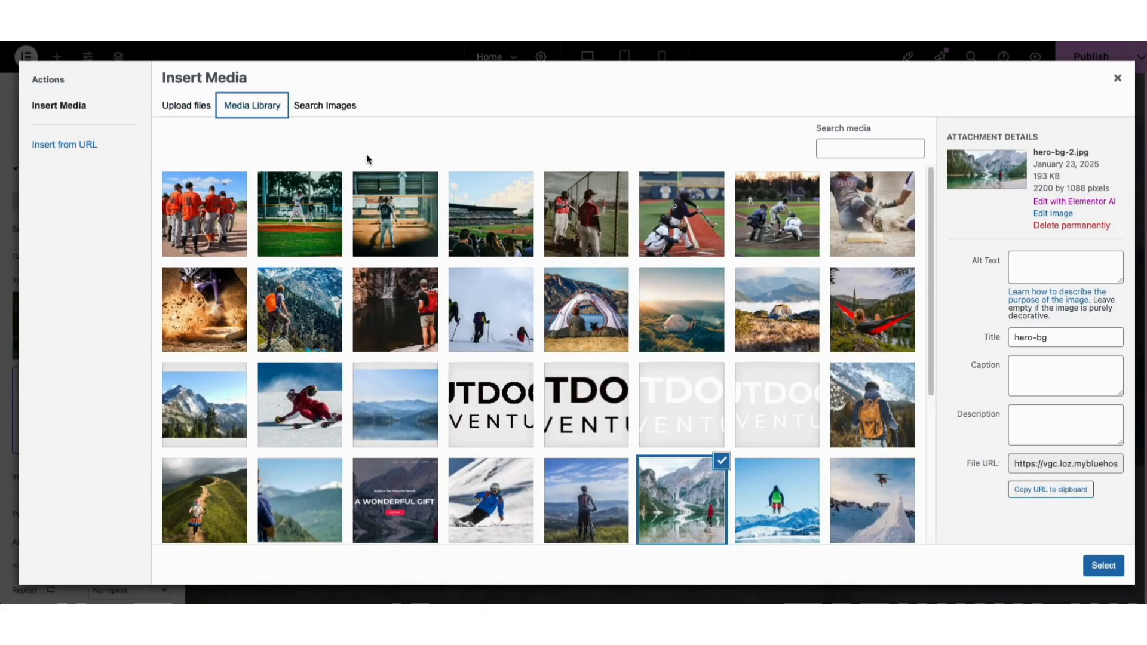
click(768, 217)
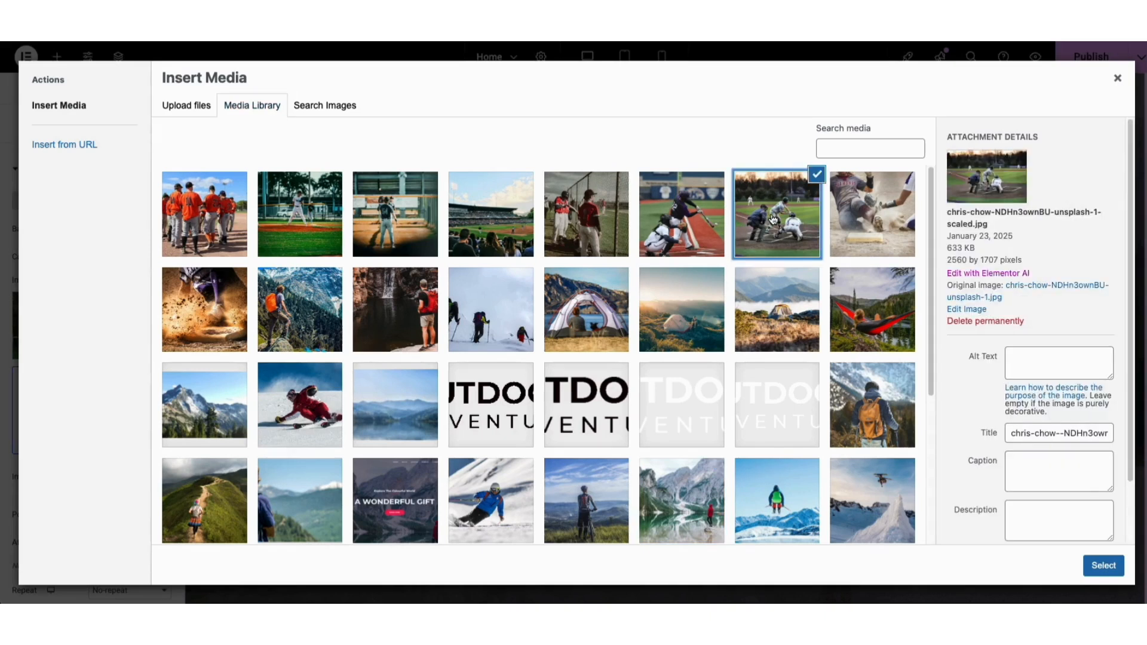
click(1103, 566)
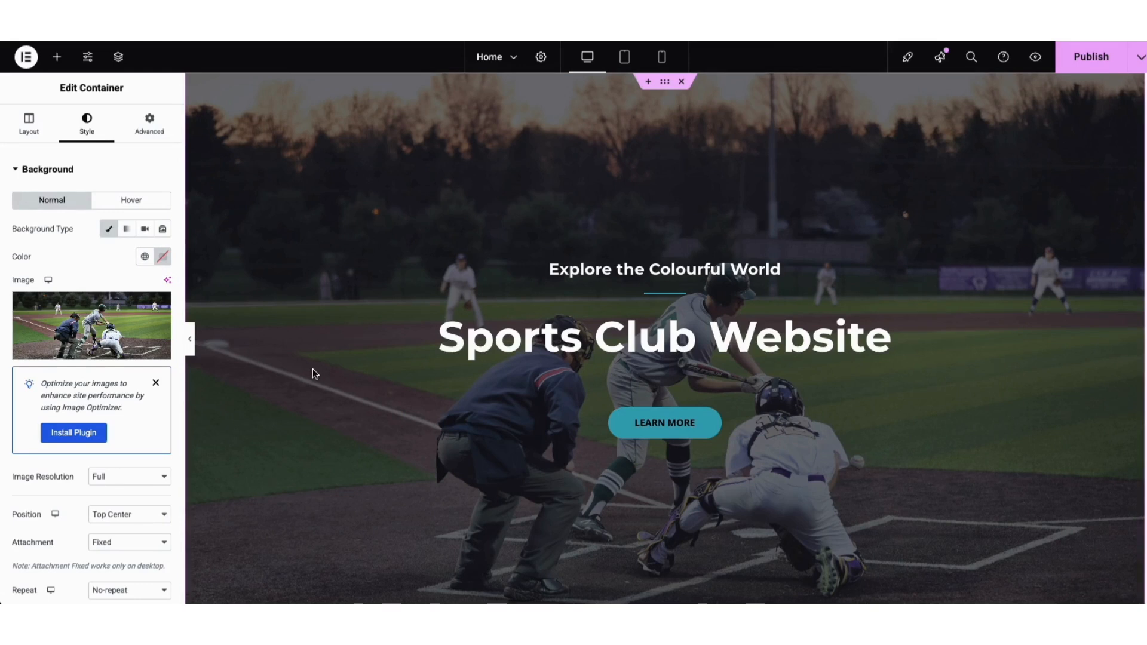
- Set the hero container's background overlay opacity to 0.47
scroll(171, 401, down, 5)
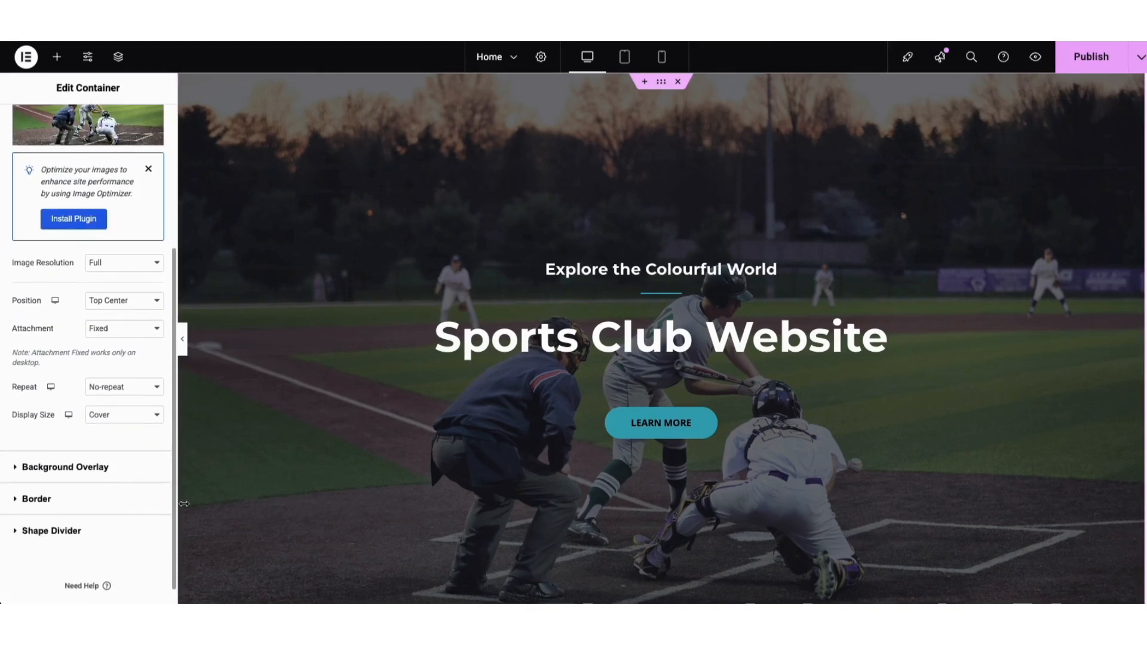
click(110, 473)
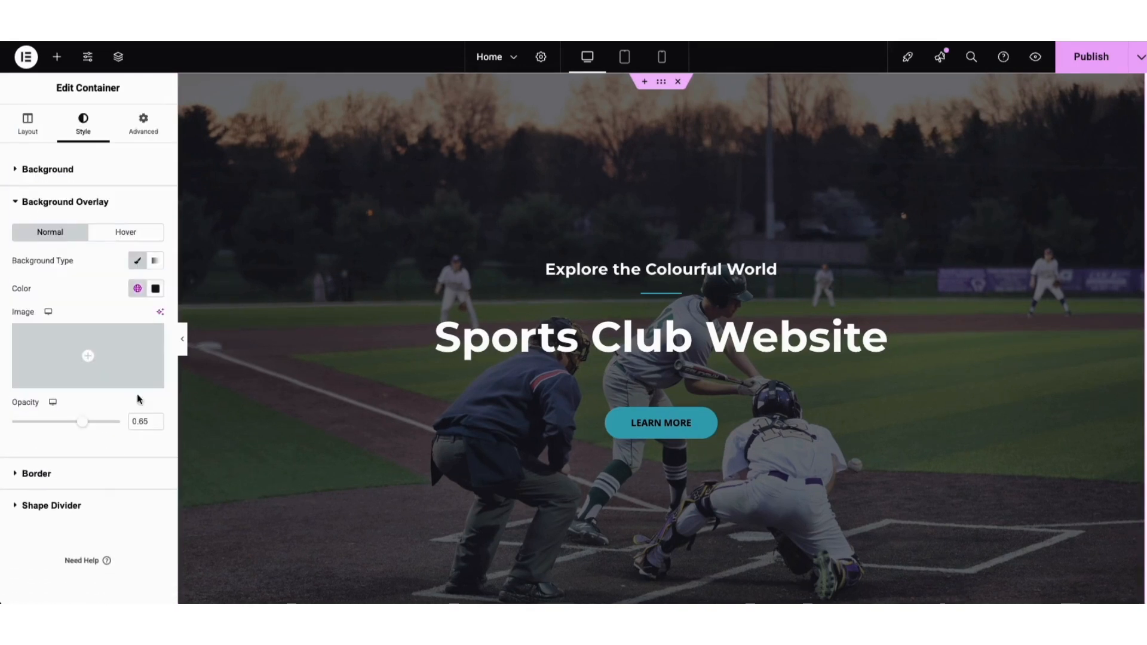
click(155, 288)
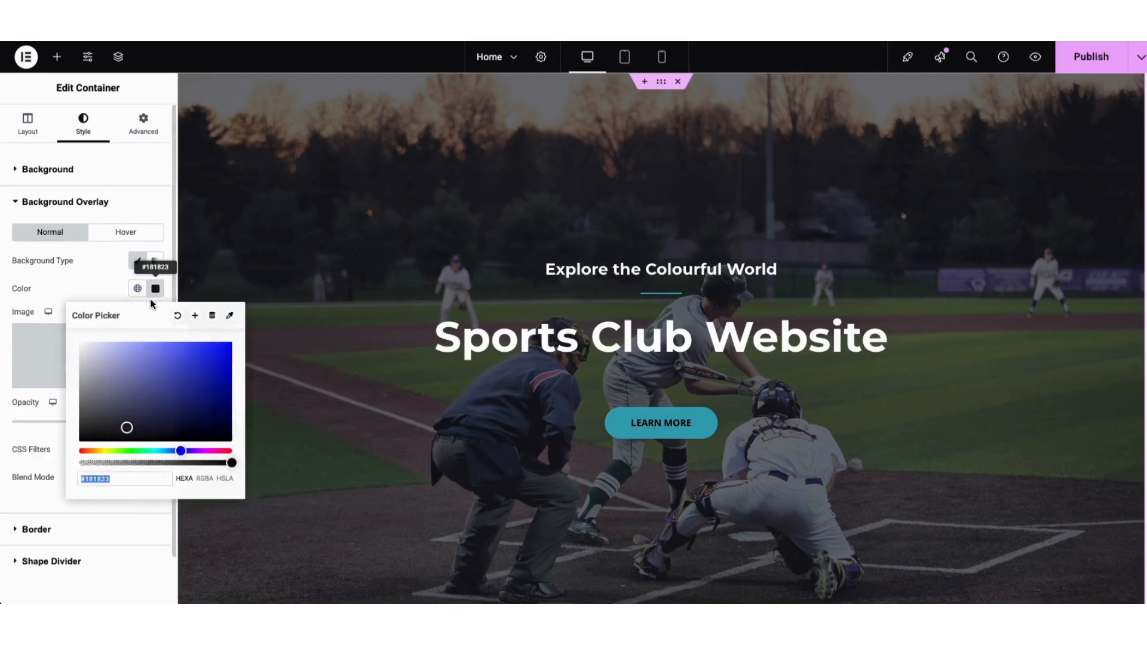
mouse_move(127, 428)
mouse_down()
mouse_move(220, 375)
mouse_move(127, 436)
mouse_move(69, 427)
mouse_move(18, 439)
mouse_move(79, 433)
mouse_move(67, 439)
mouse_up()
click(48, 439)
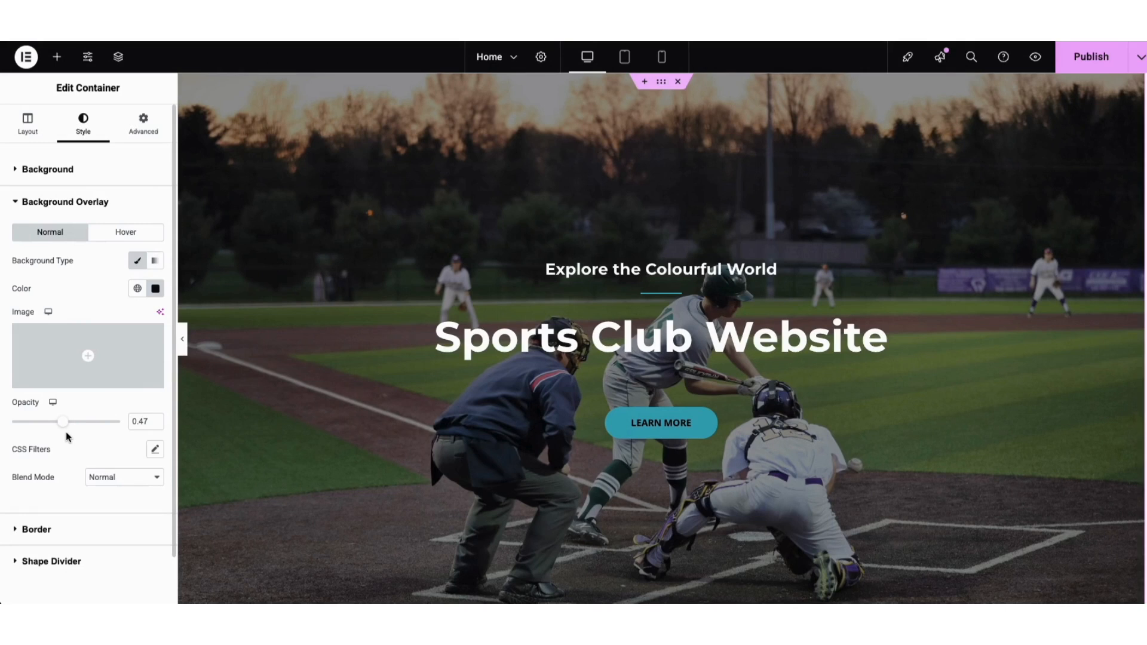
- Examine the hero Learn More button's text, link and icon options, the icon library, and its normal and hover style settings
click(625, 426)
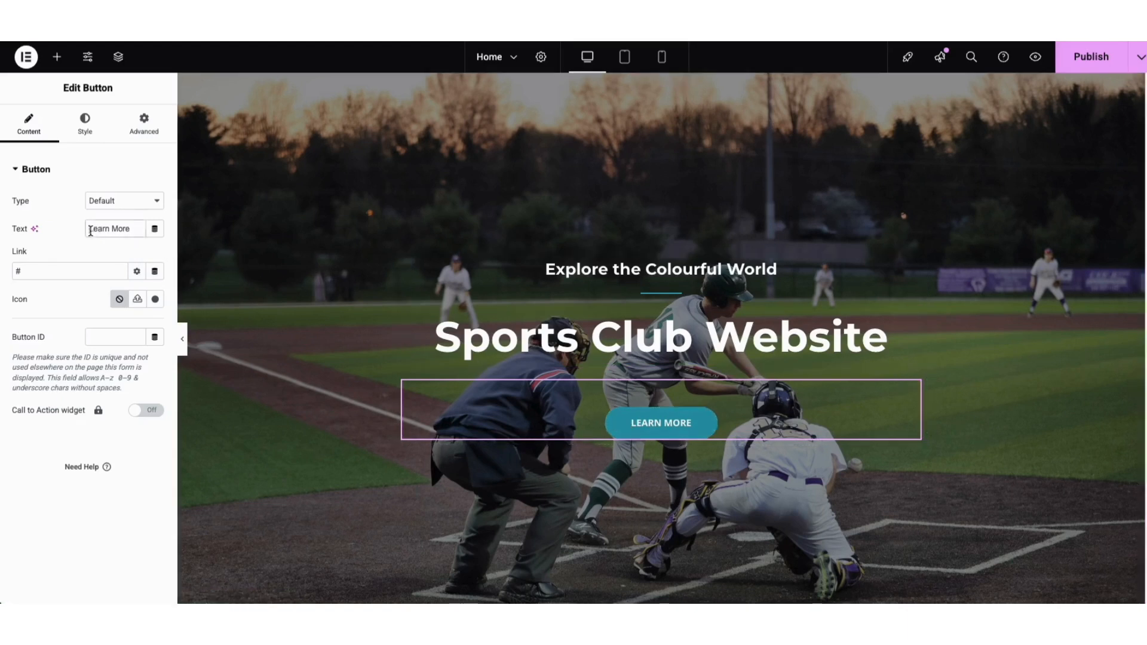
drag(89, 228, 131, 230)
click(76, 273)
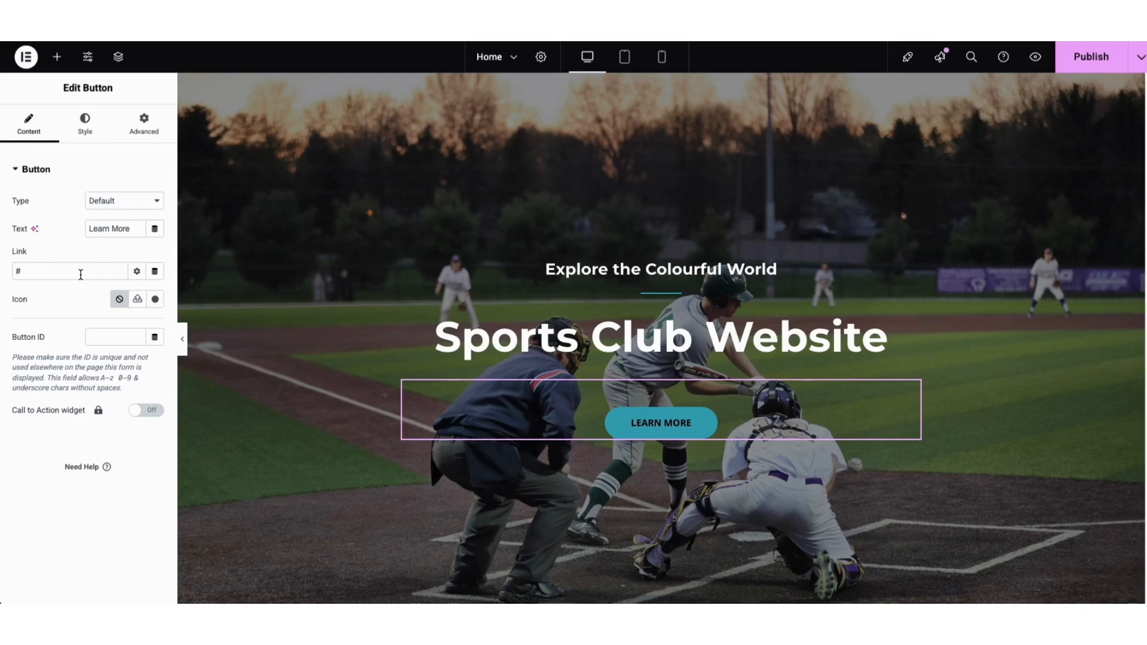
click(135, 273)
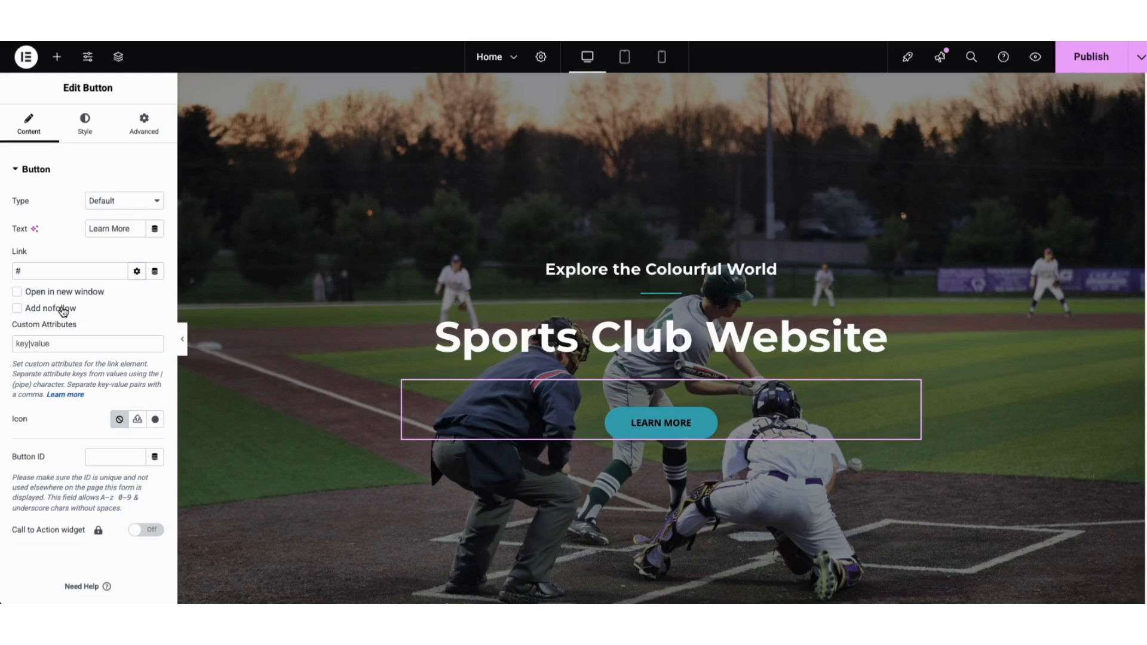
click(132, 277)
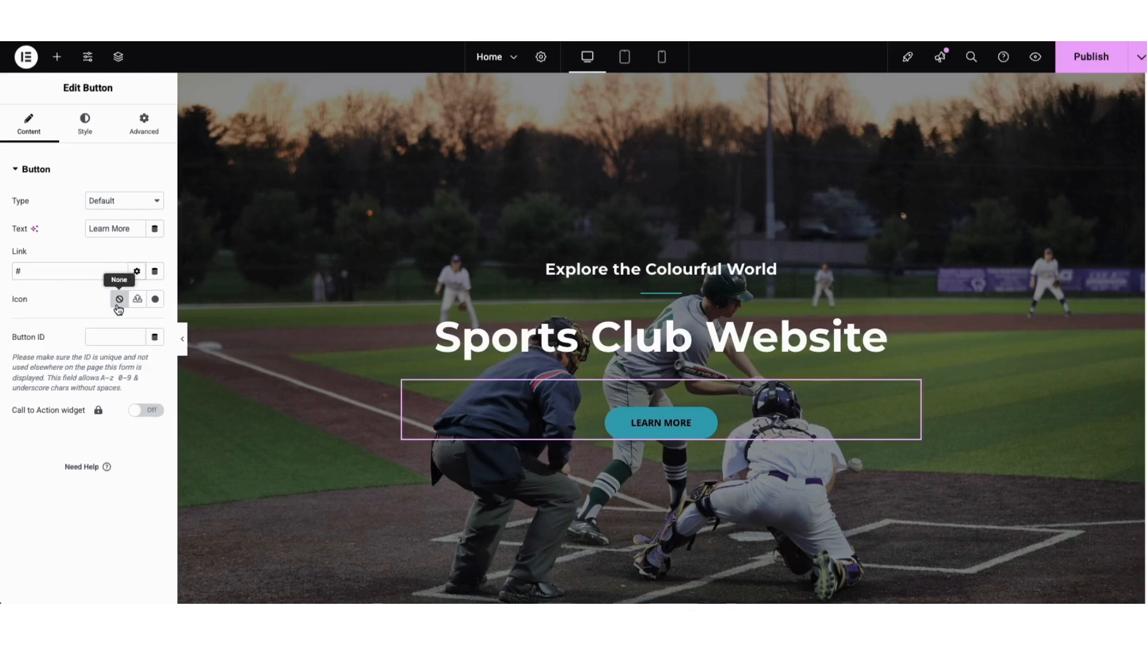
click(154, 300)
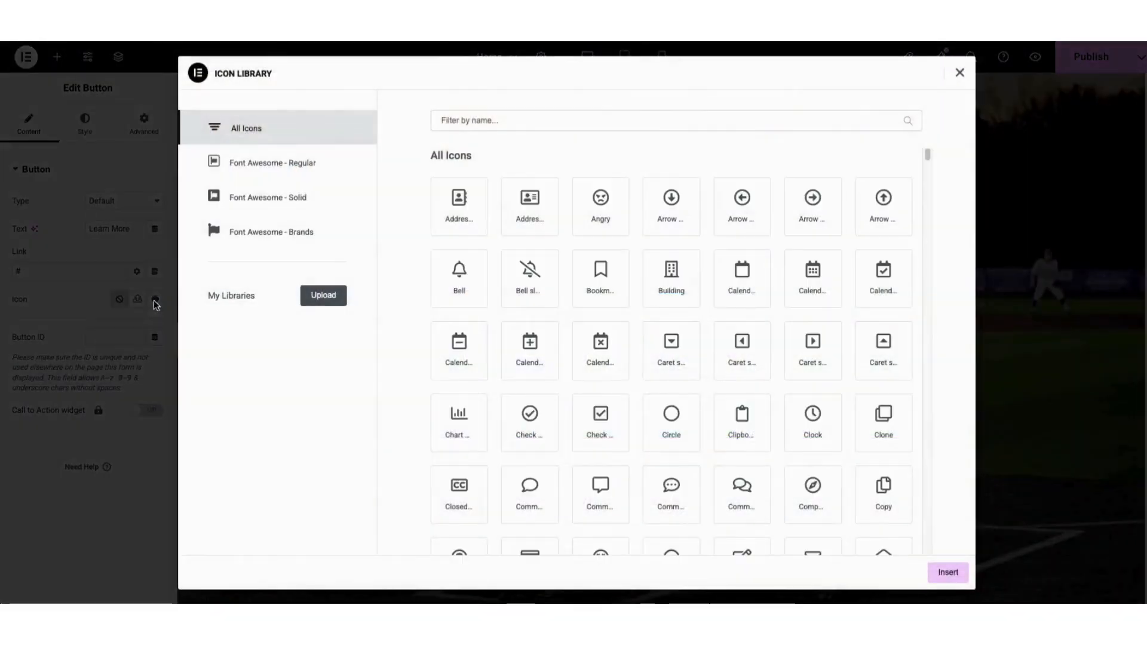
drag(927, 154, 927, 177)
click(959, 72)
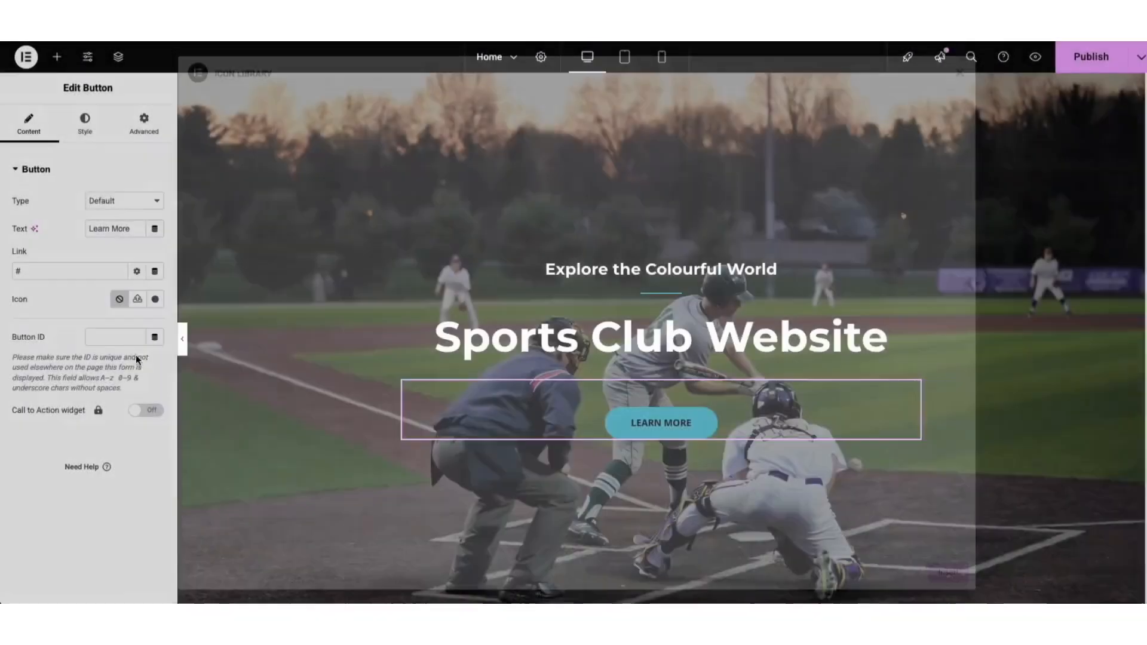
click(85, 122)
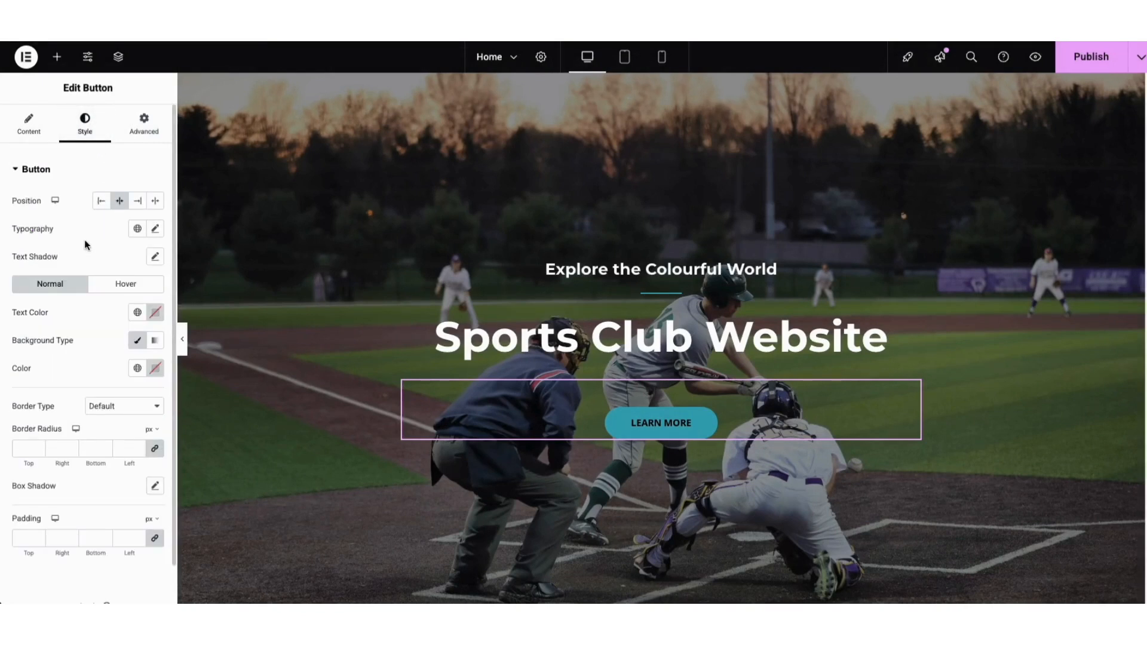
click(102, 286)
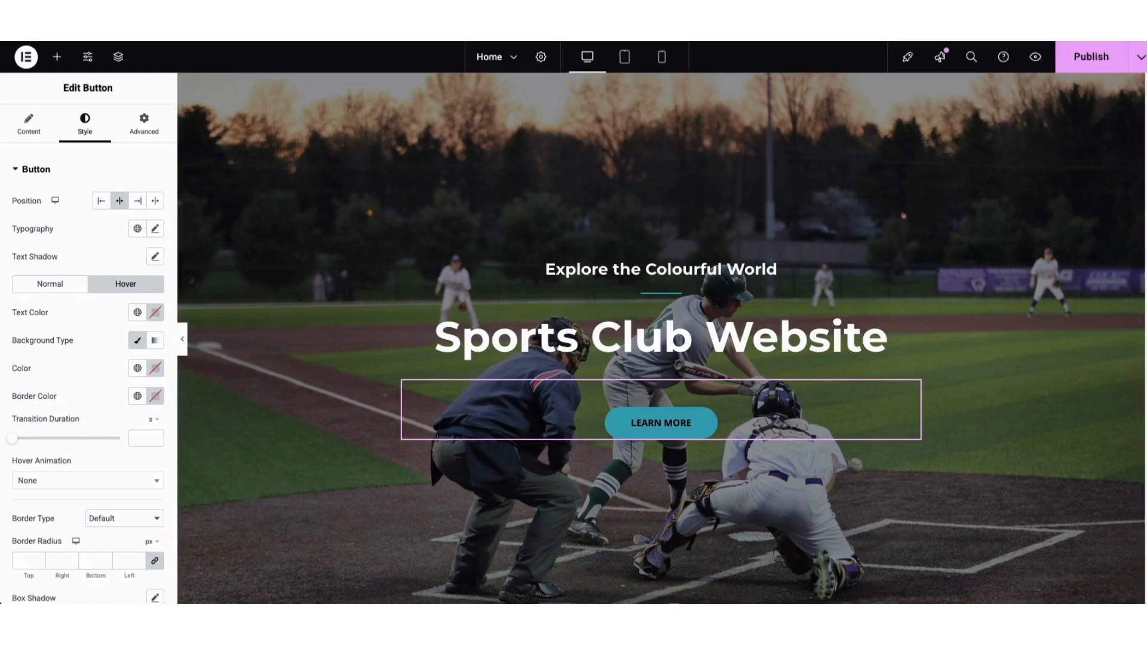
- Add a Heading widget above the paragraph in the Upcoming Tours & Destination section, and delete it again
scroll(1144, 116, down, 2)
scroll(1122, 187, down, 20)
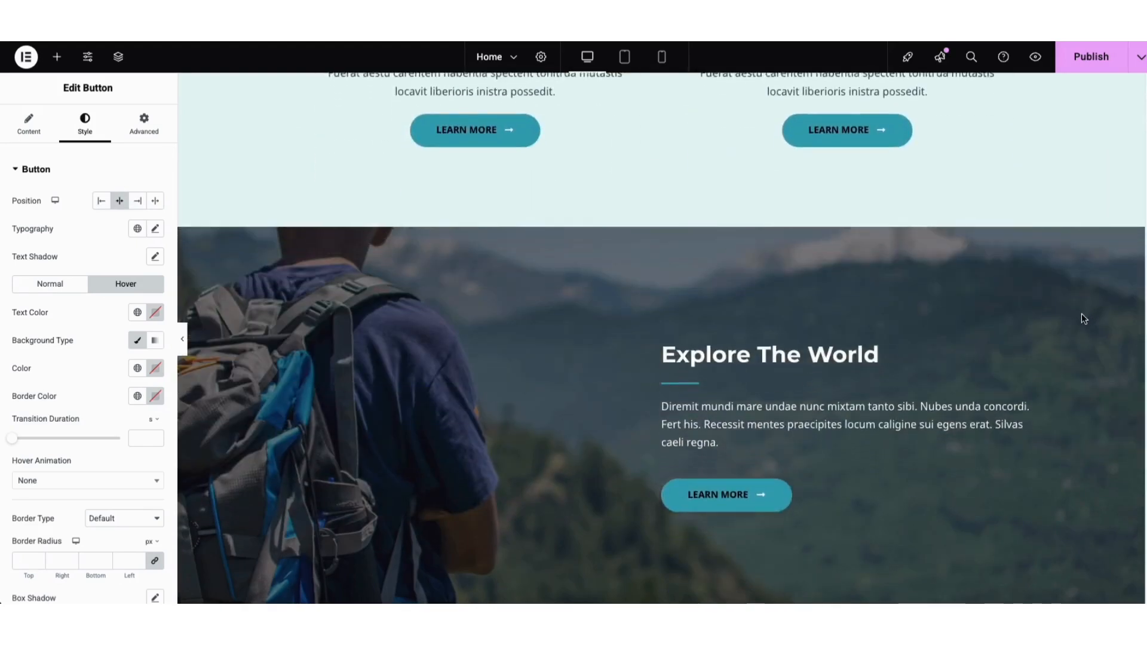
scroll(1066, 412, down, 4)
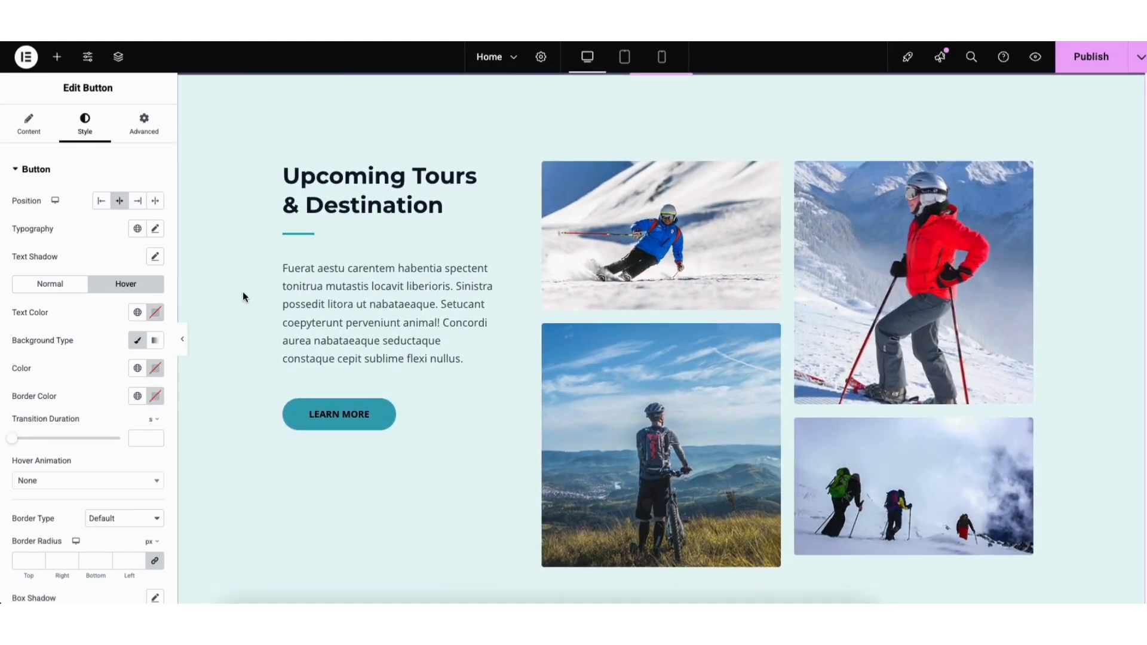
click(57, 58)
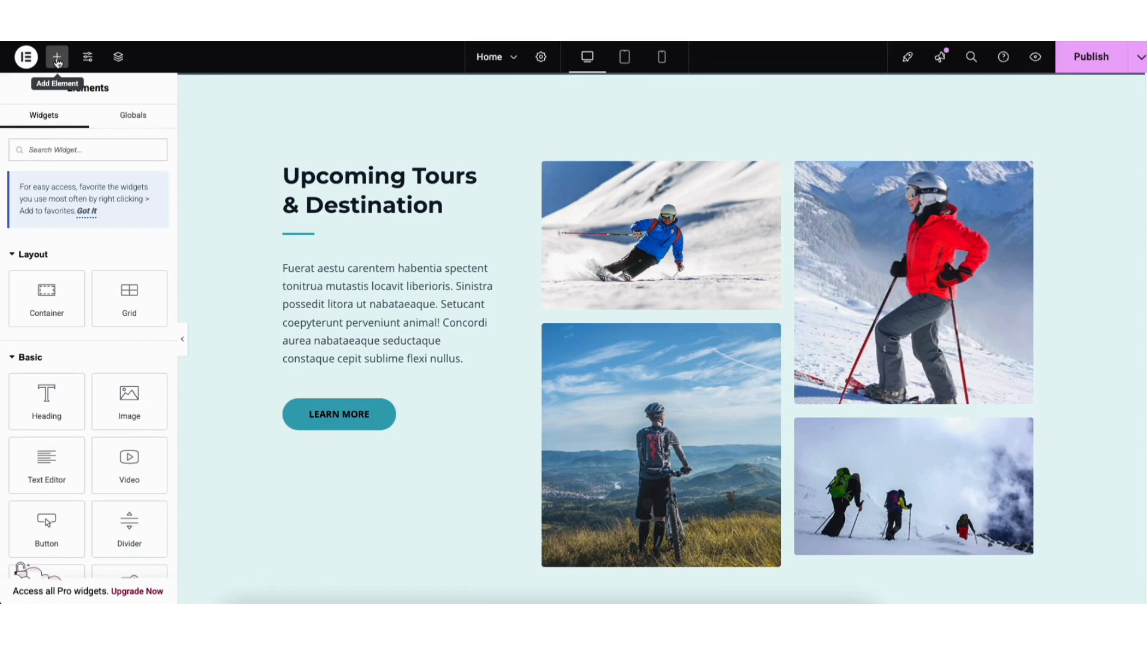
drag(42, 406, 332, 270)
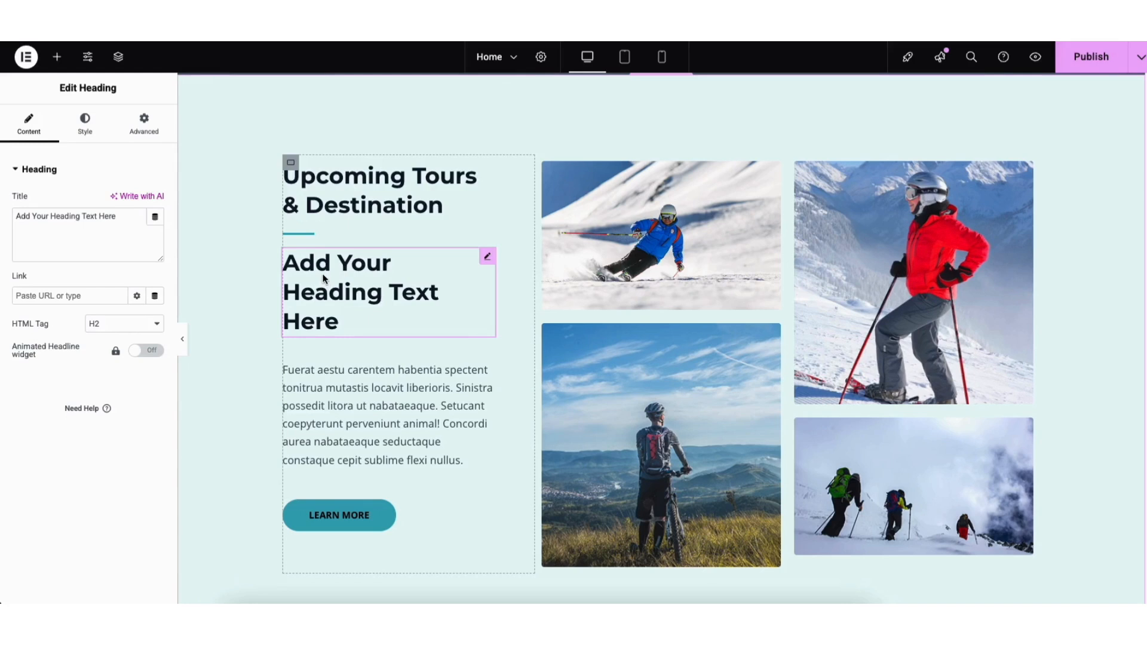
right_click(324, 279)
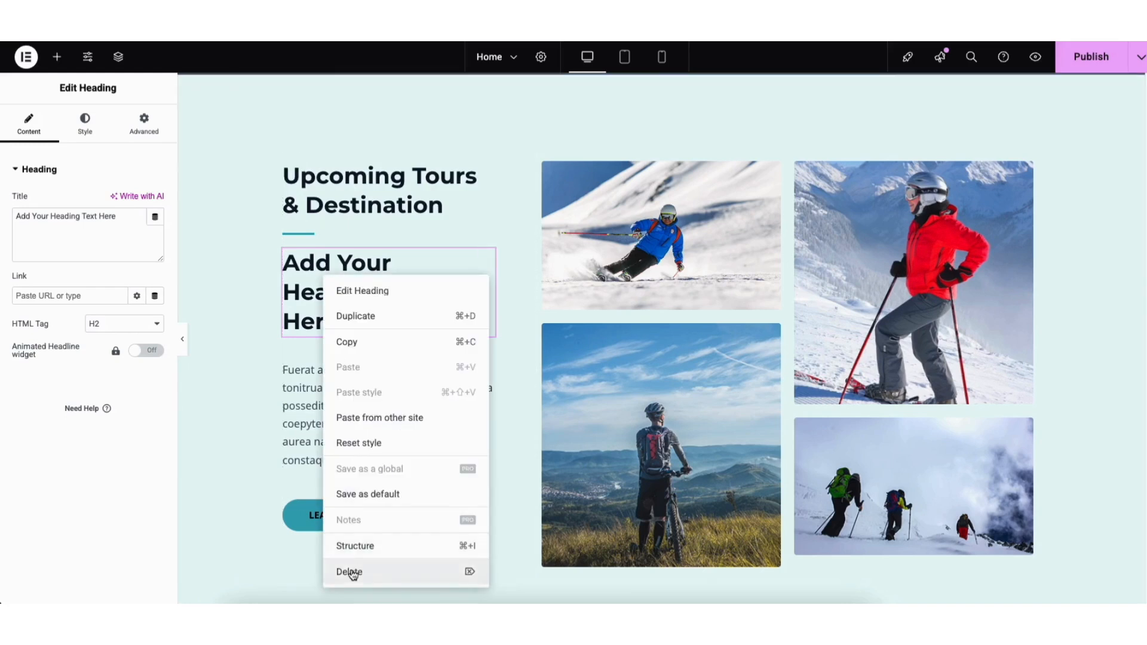
click(353, 574)
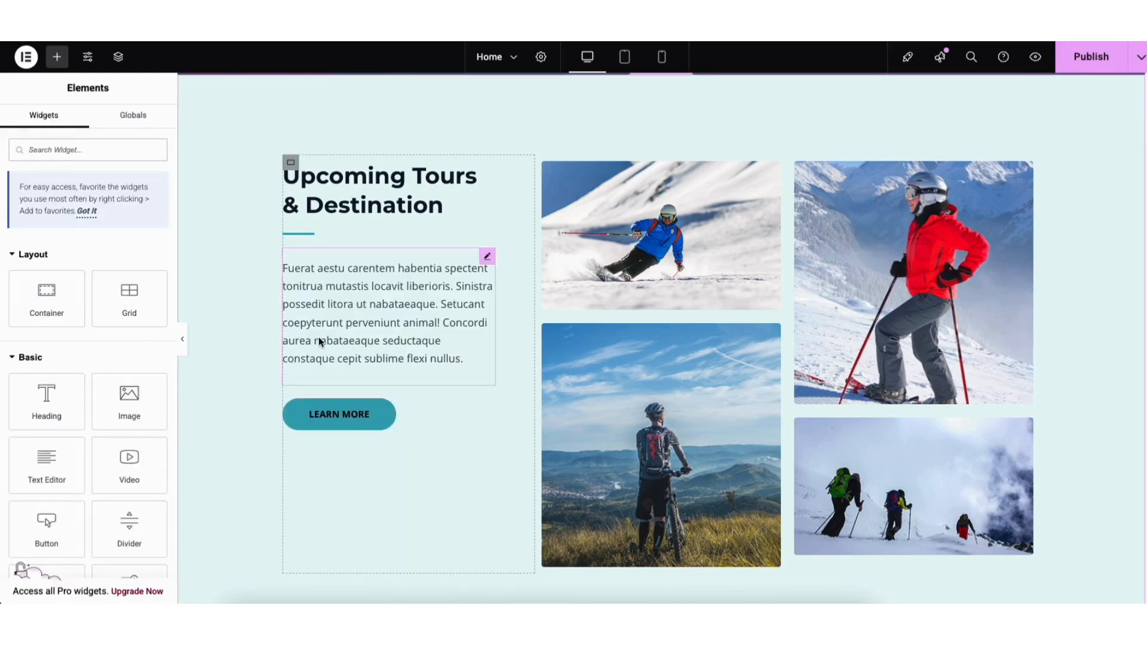
- Duplicate the paragraph in the Upcoming Tours & Destination section and move one copy below the Learn More button
right_click(332, 294)
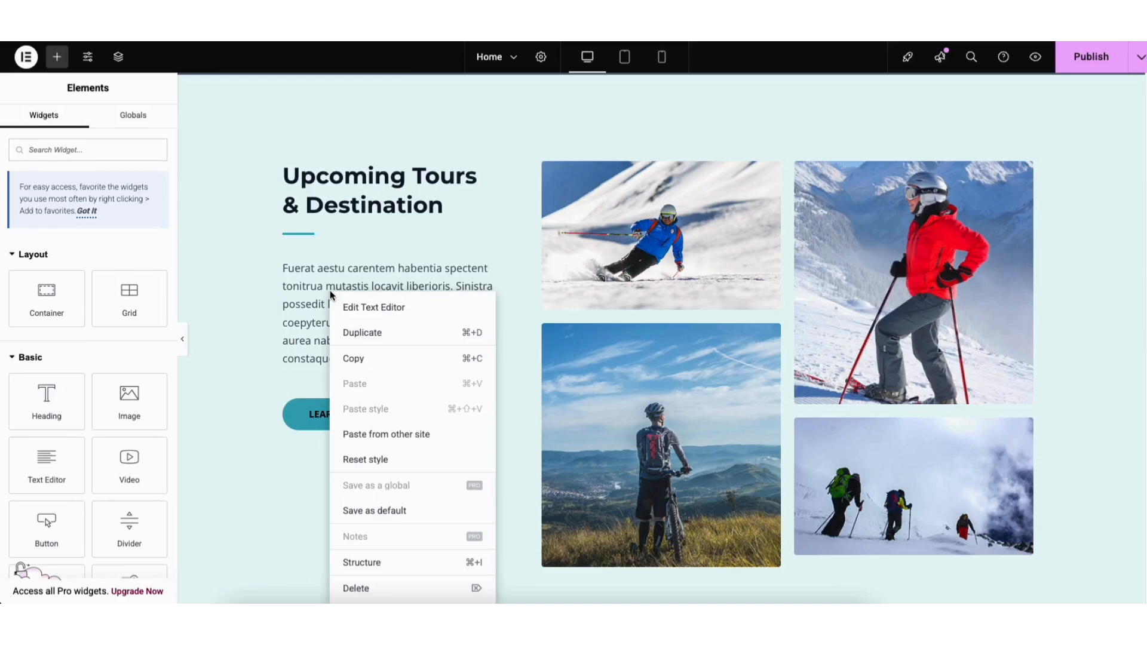
click(352, 337)
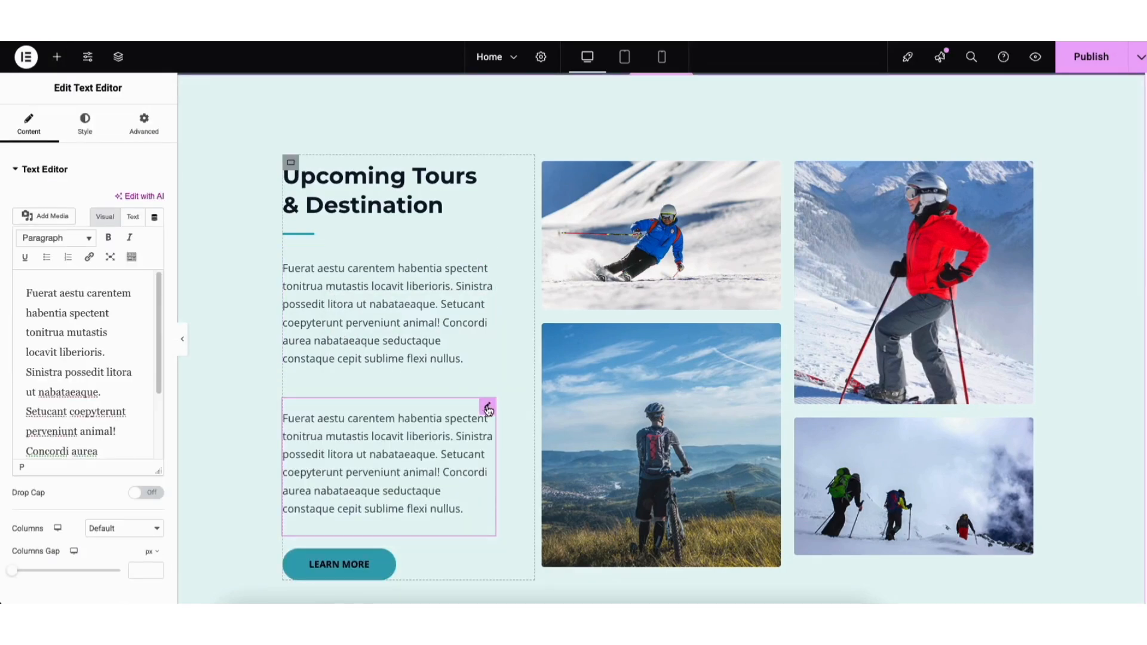
mouse_move(488, 410)
mouse_down()
mouse_move(395, 235)
mouse_move(389, 253)
mouse_up()
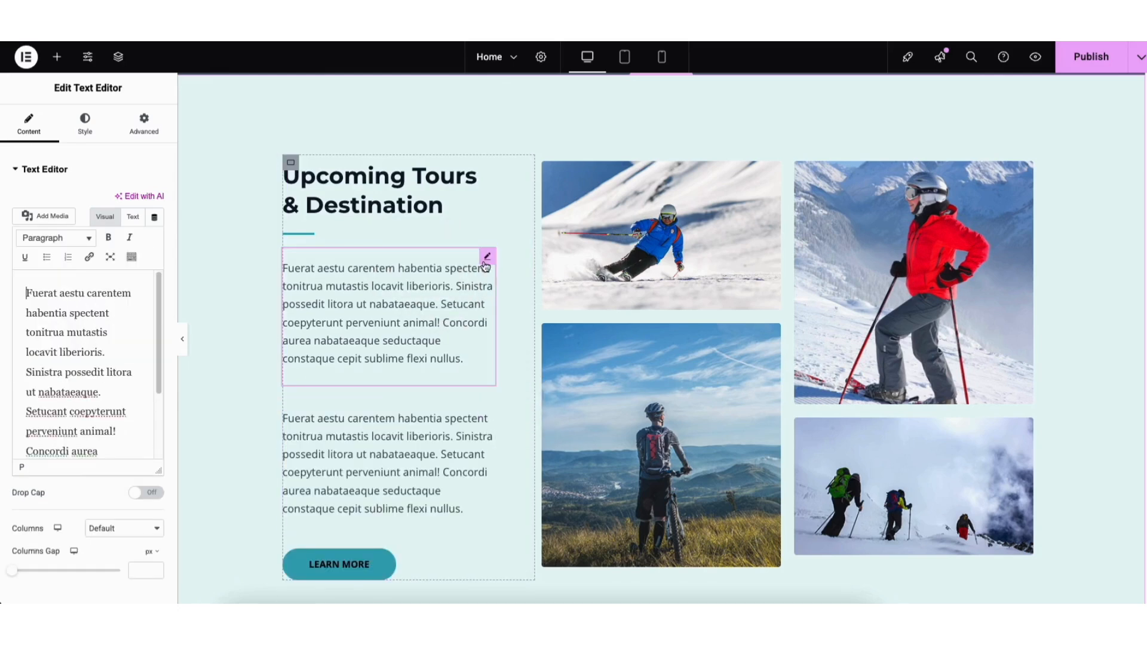
mouse_move(488, 256)
mouse_down()
mouse_move(374, 457)
mouse_move(377, 510)
mouse_up()
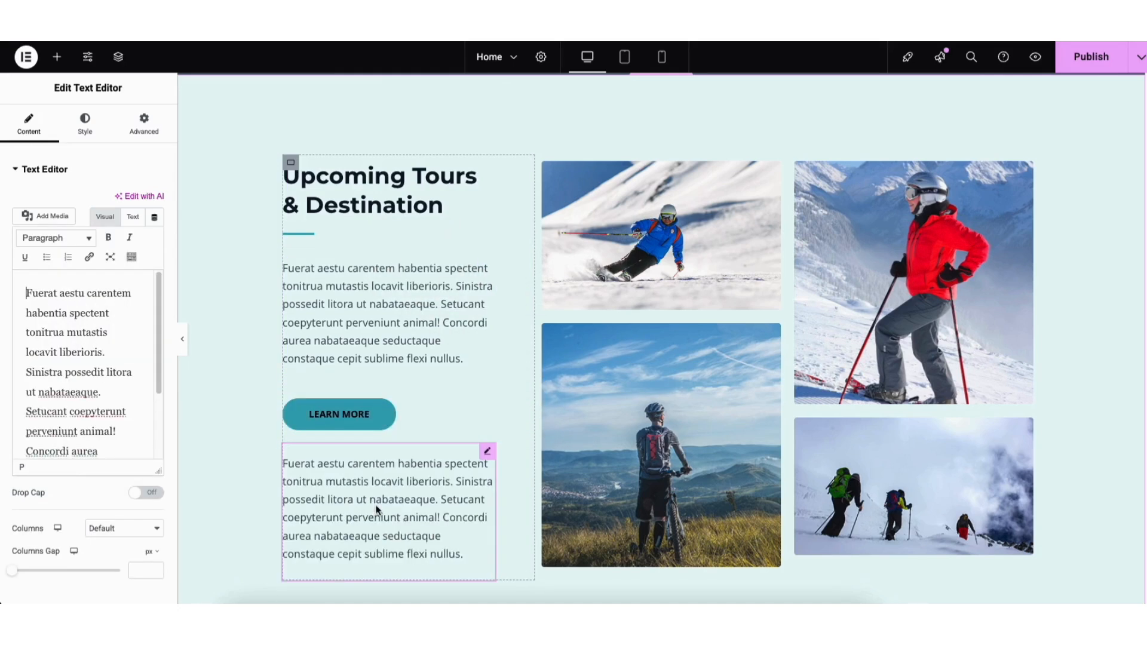
- Add a Text Editor widget between the upper paragraph and the Learn More button in the Upcoming Tours & Destination section
click(57, 57)
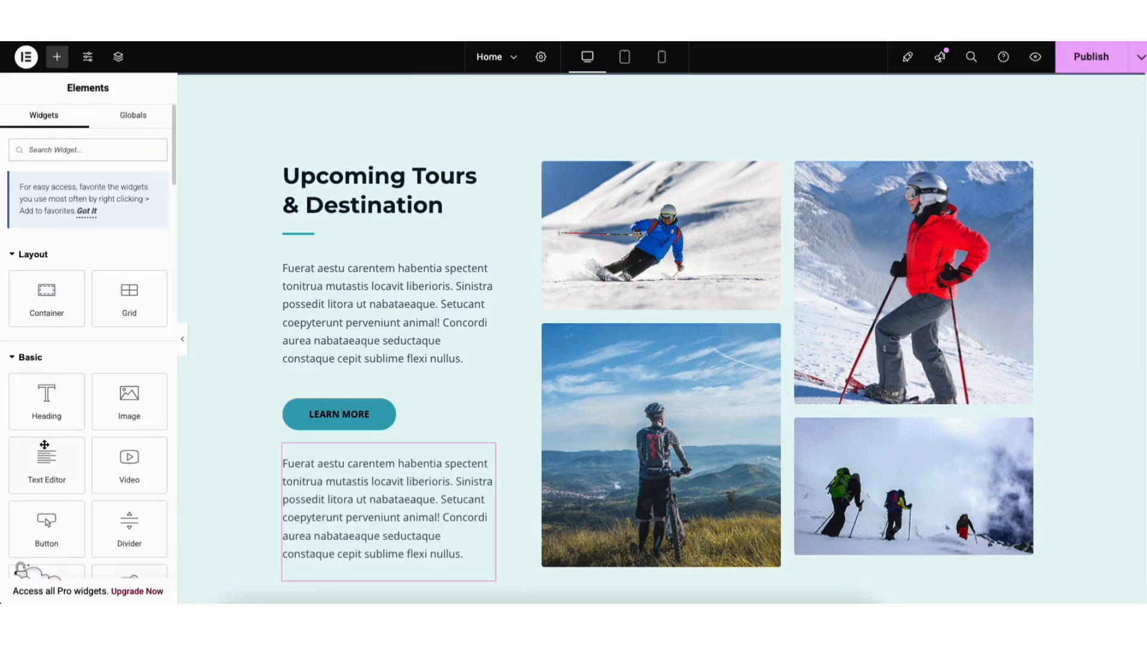
drag(47, 467, 314, 418)
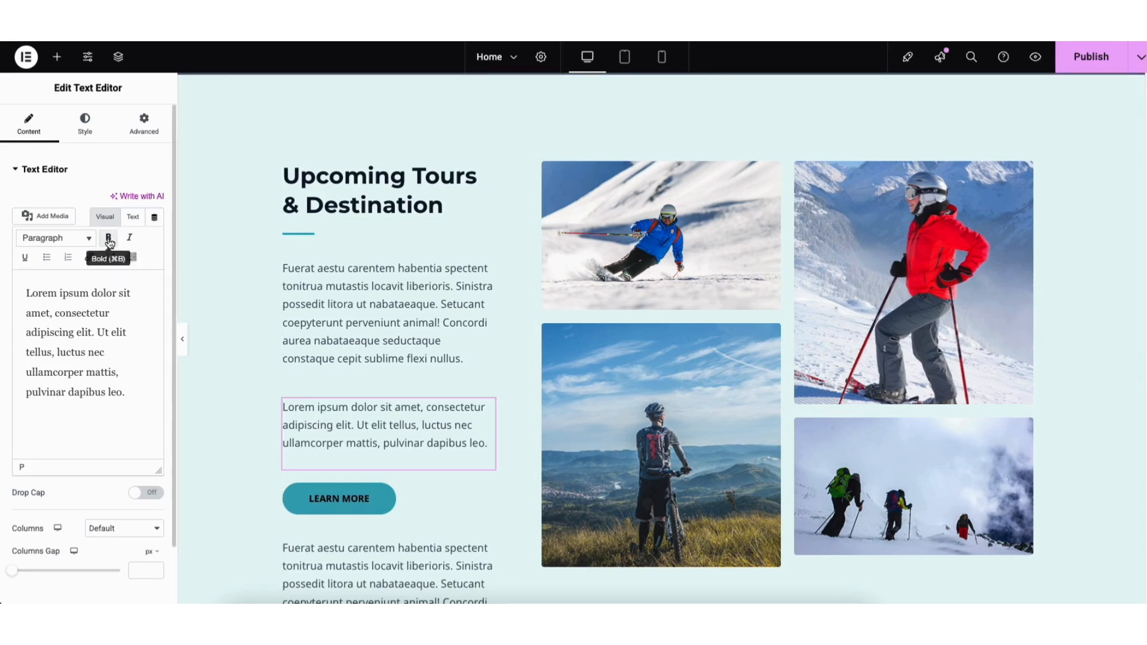
- Examine the new text block's link settings, extended formatting tools, text color choices and undo and redo options
click(89, 258)
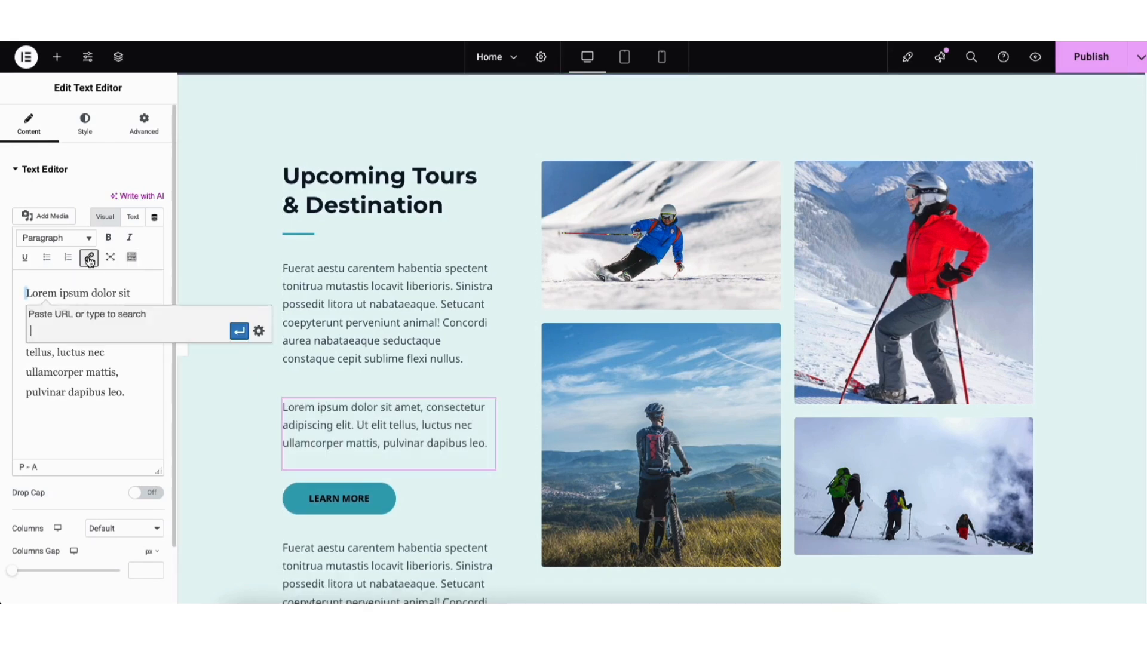
click(260, 332)
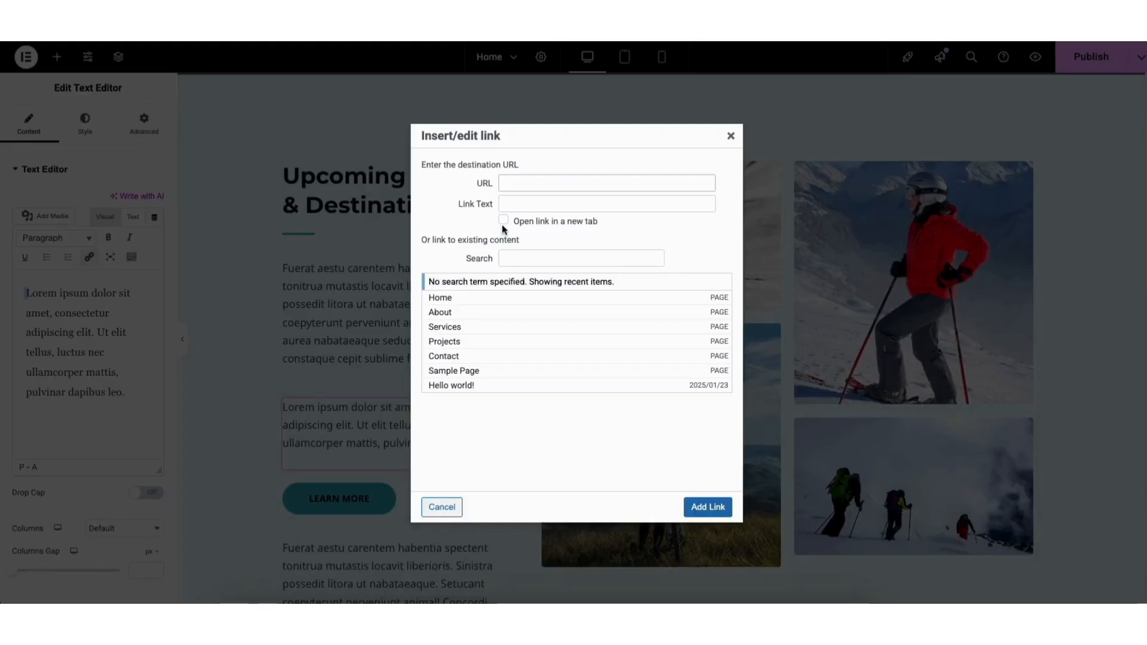
click(730, 136)
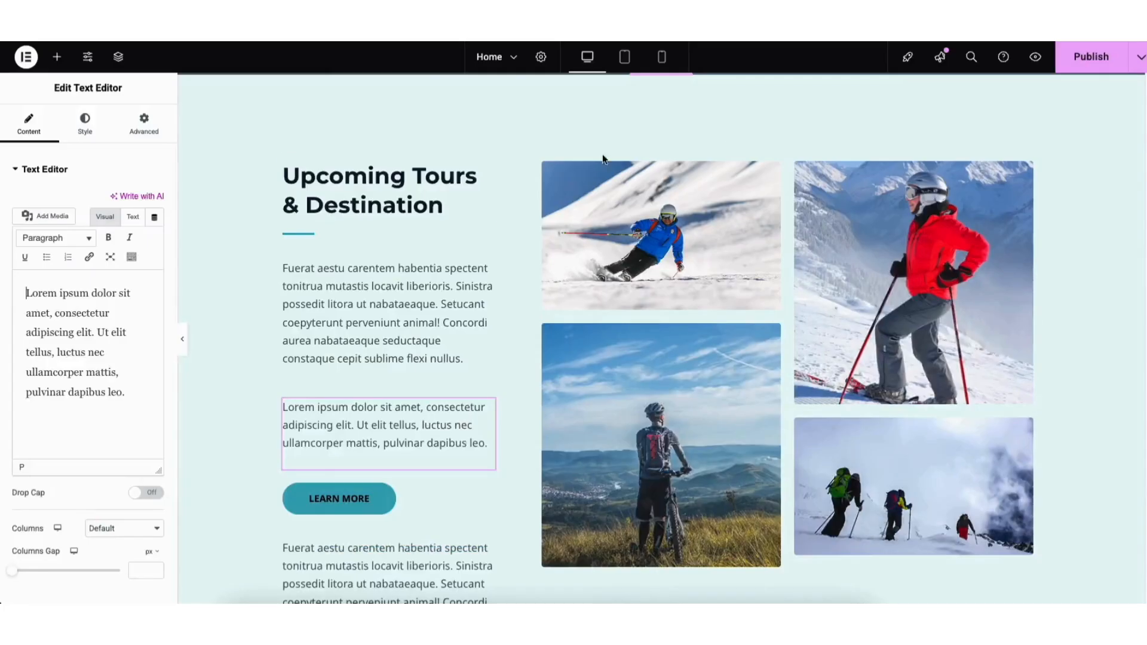
click(134, 259)
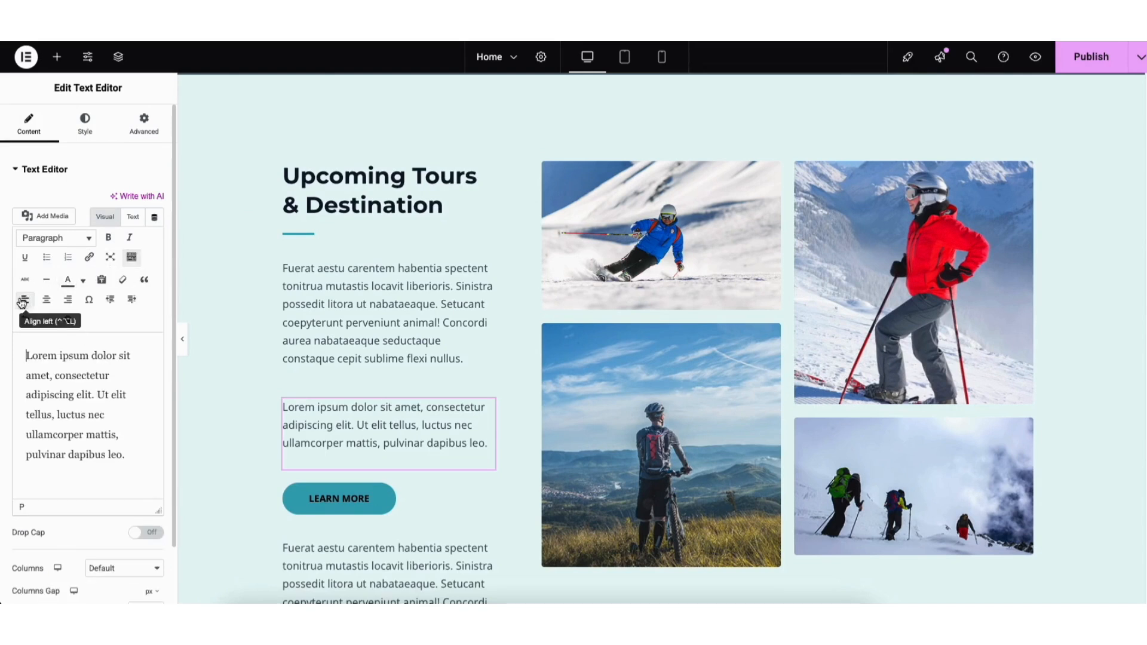
click(83, 282)
click(82, 286)
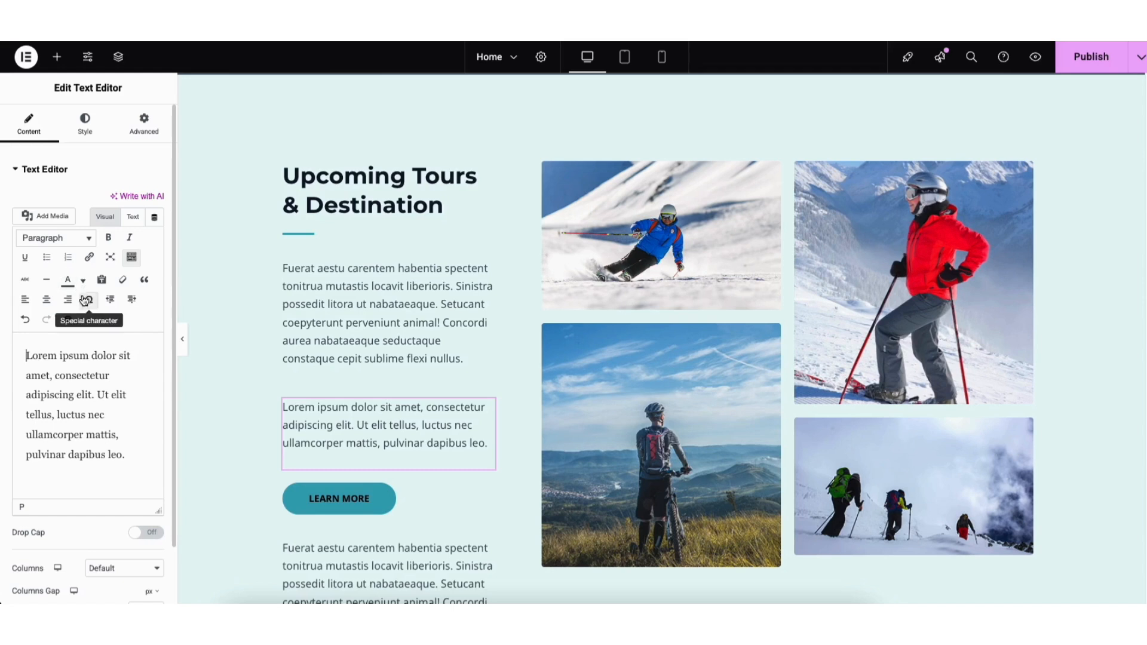
click(26, 321)
click(47, 321)
- Examine the new text block's style settings, including its typography options and the available font families
click(85, 126)
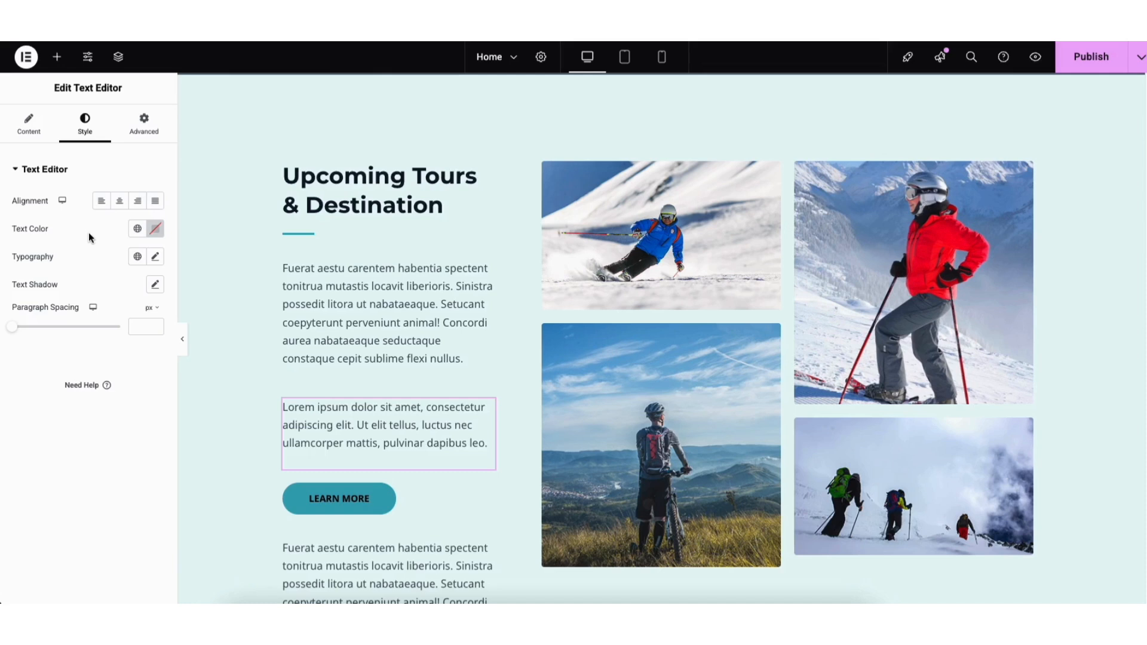
click(156, 258)
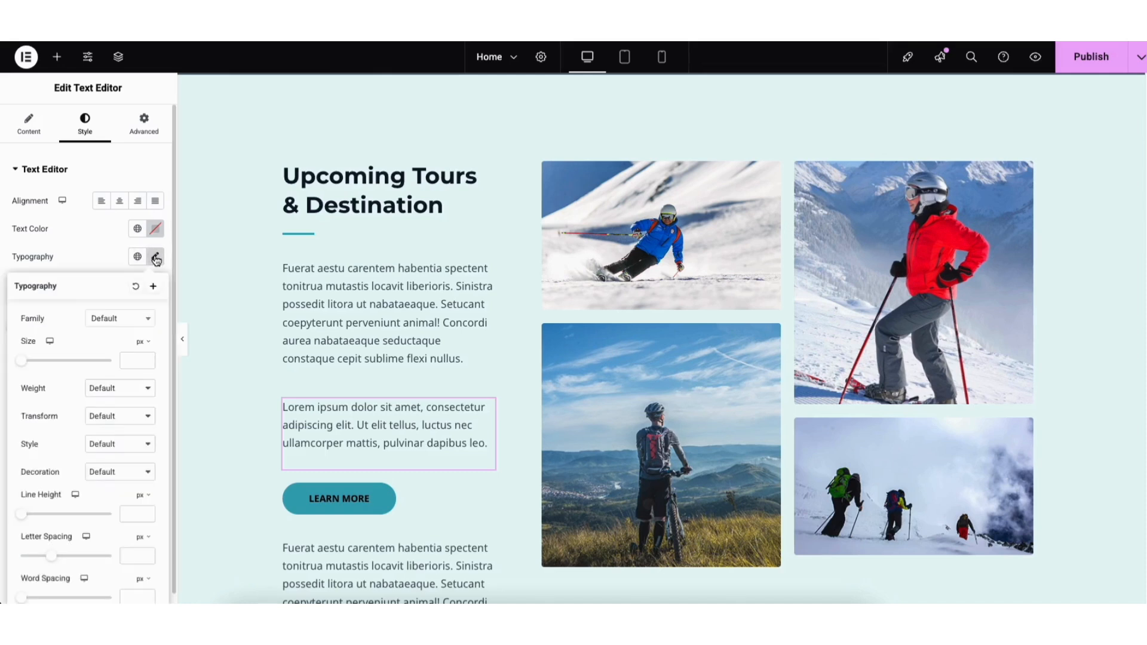
click(145, 322)
scroll(149, 351, down, 5)
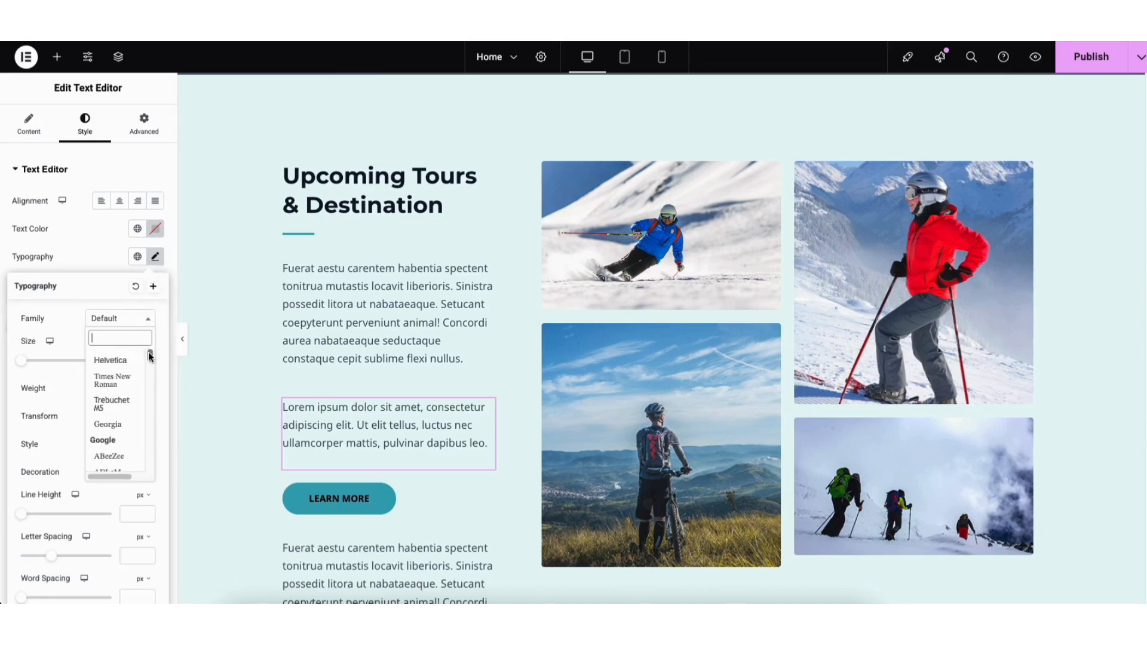
drag(148, 357, 149, 367)
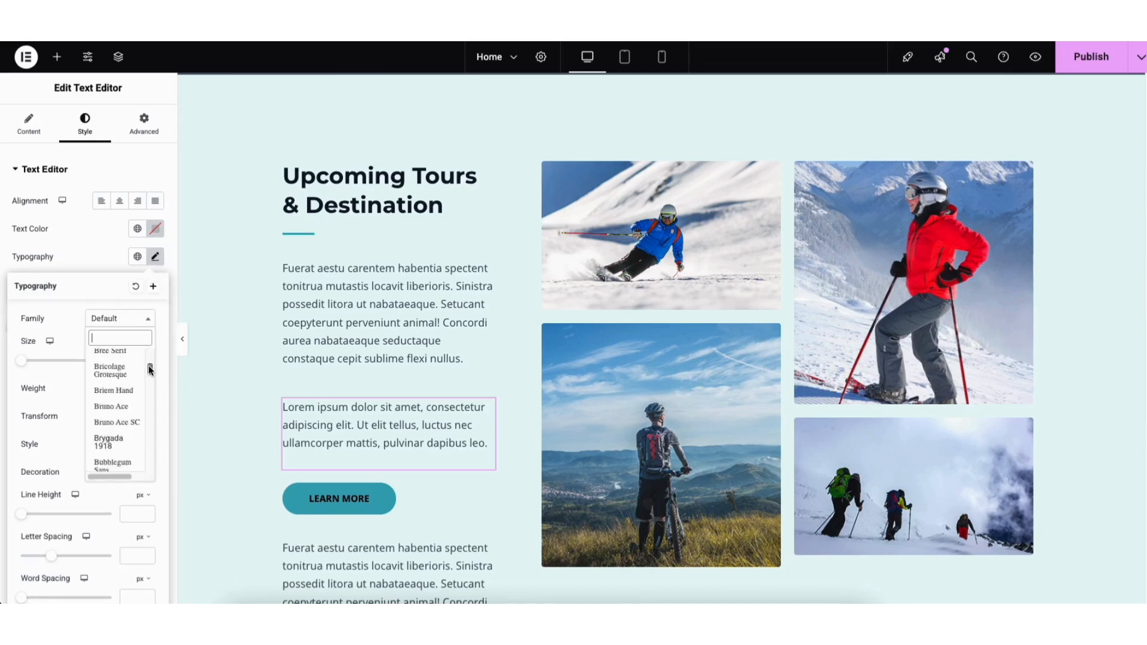
click(64, 331)
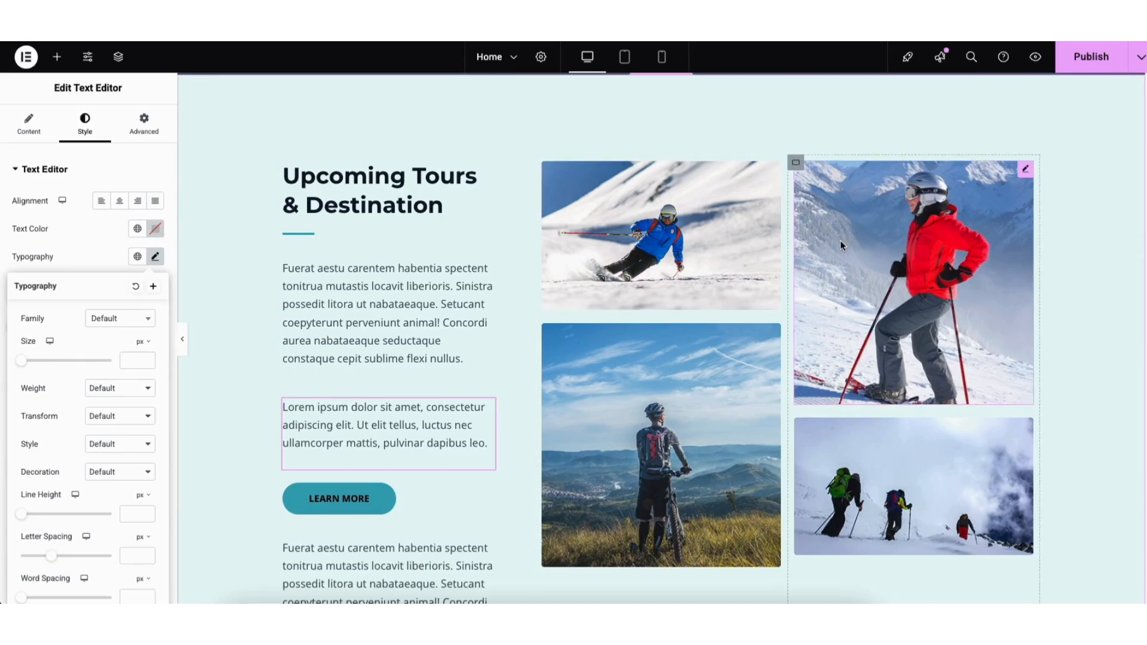
- Replace the image of the skier in blue with the media library photo of the baseball team in orange jerseys
click(616, 249)
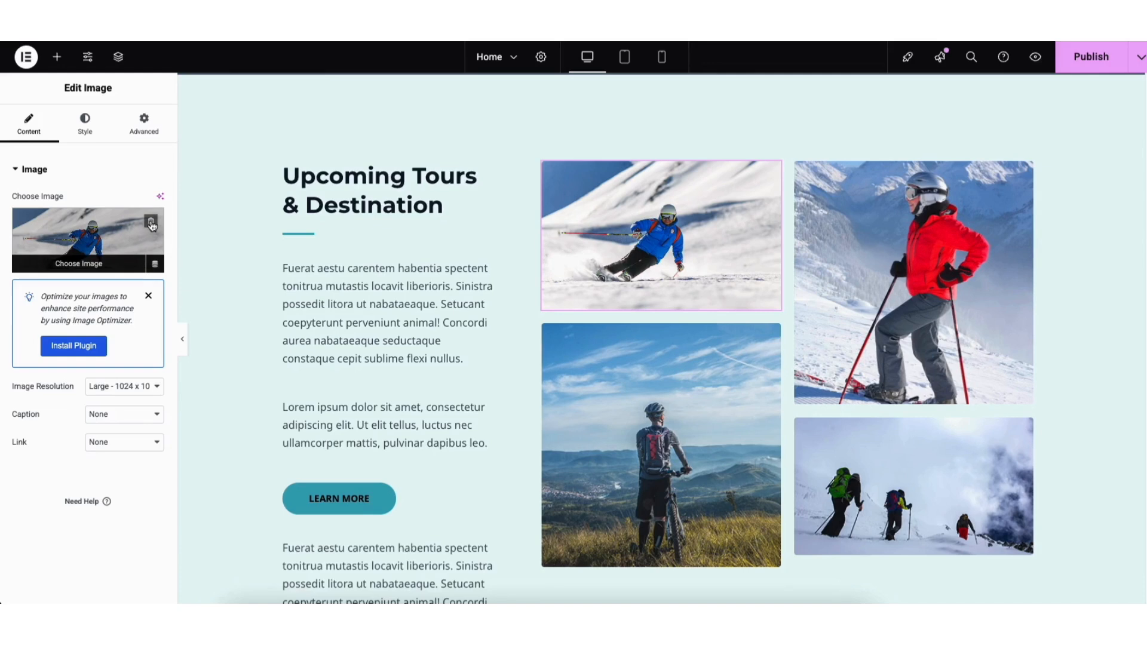
click(76, 258)
click(179, 110)
click(240, 110)
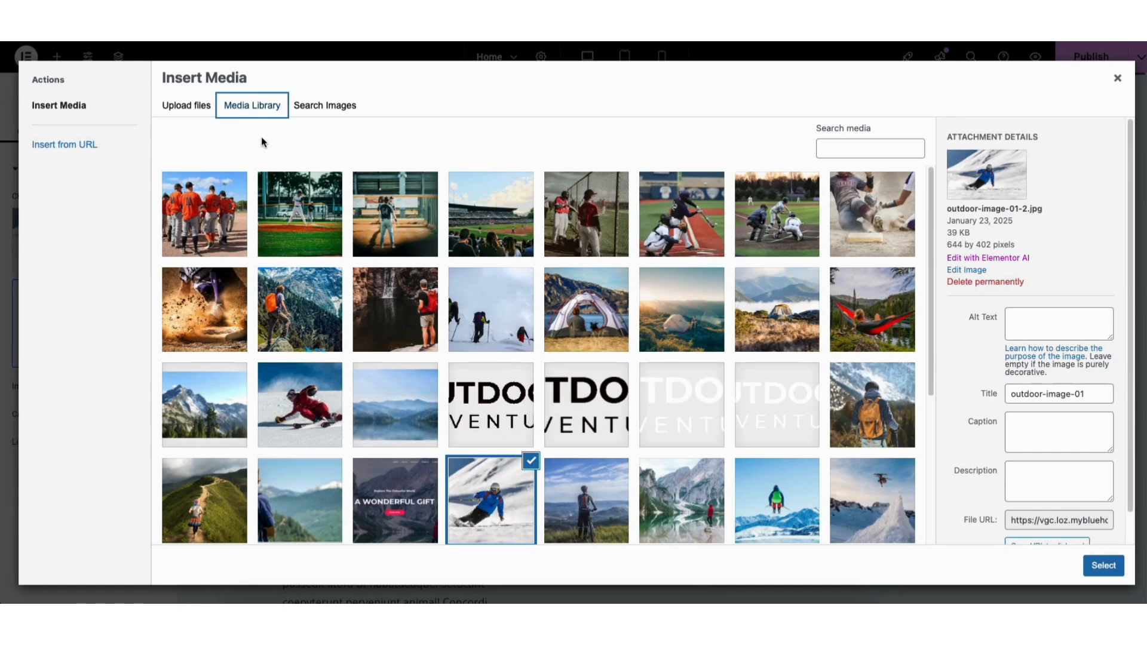
click(204, 223)
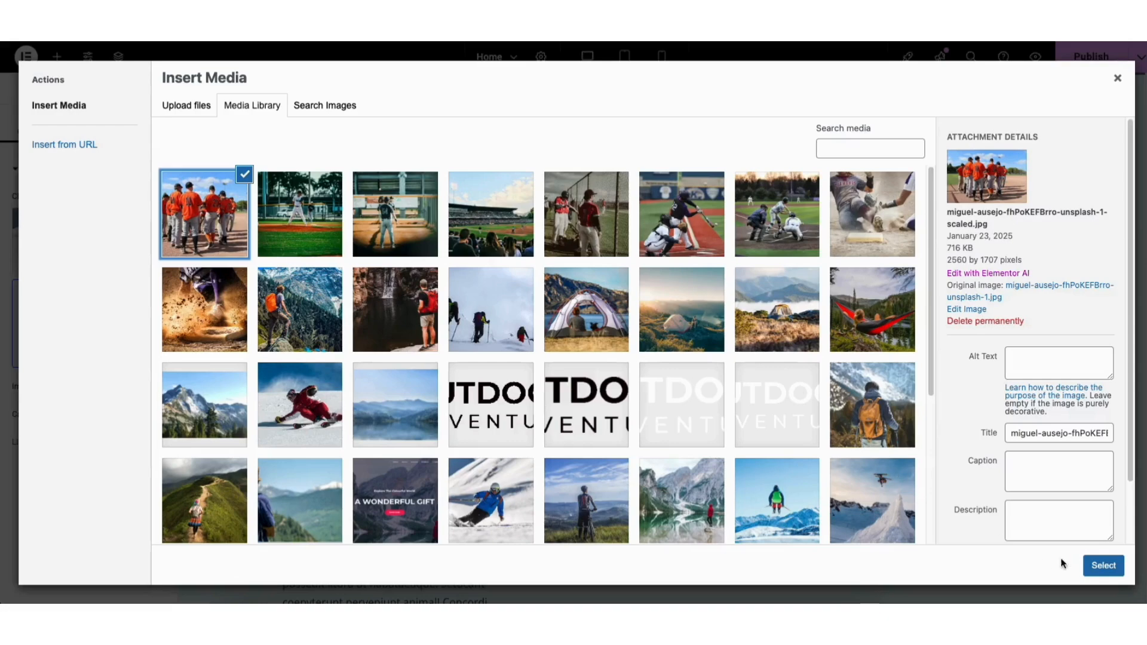
click(1104, 565)
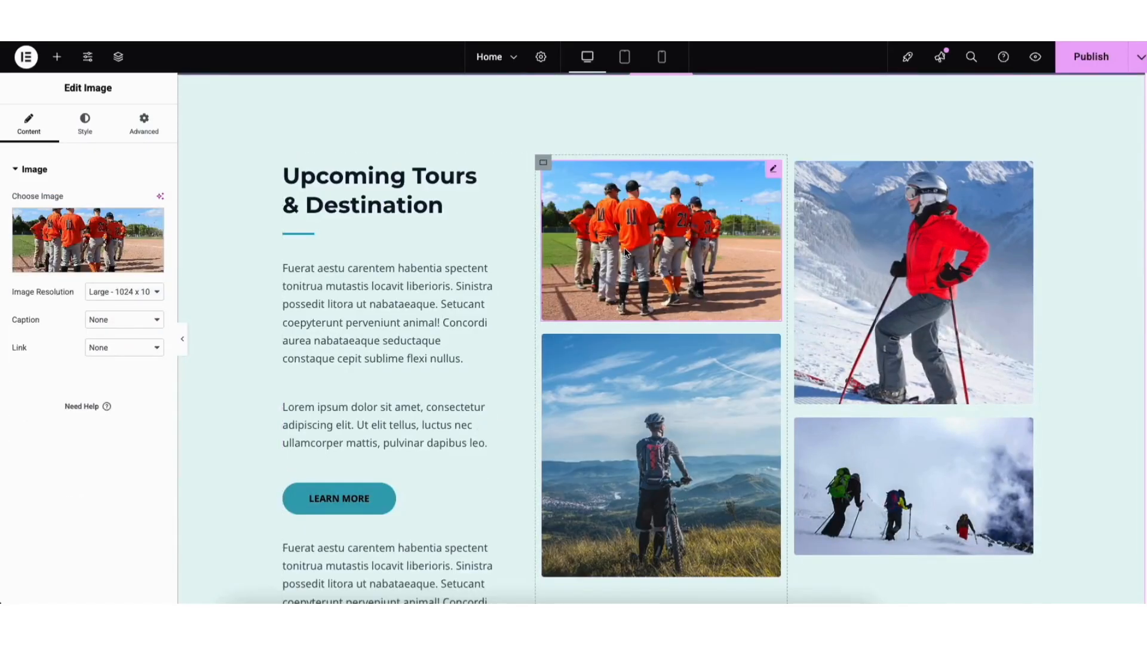
- Replace the Explore The World container's background image with the media library photo of the crowded baseball stadium
scroll(1129, 377, up, 10)
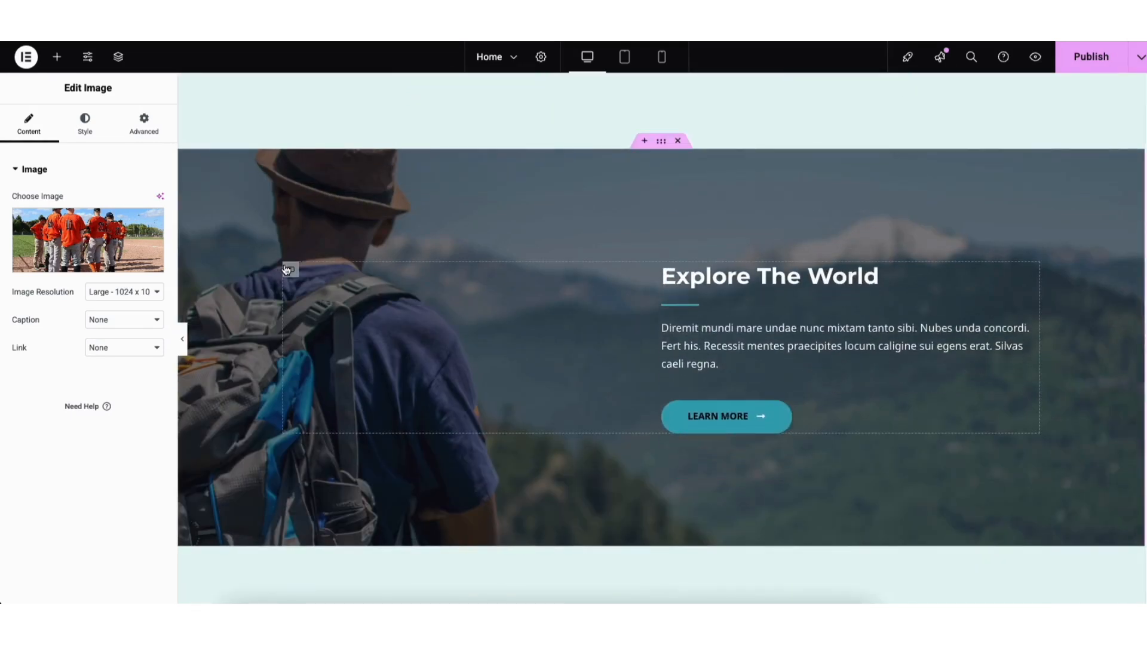
right_click(231, 202)
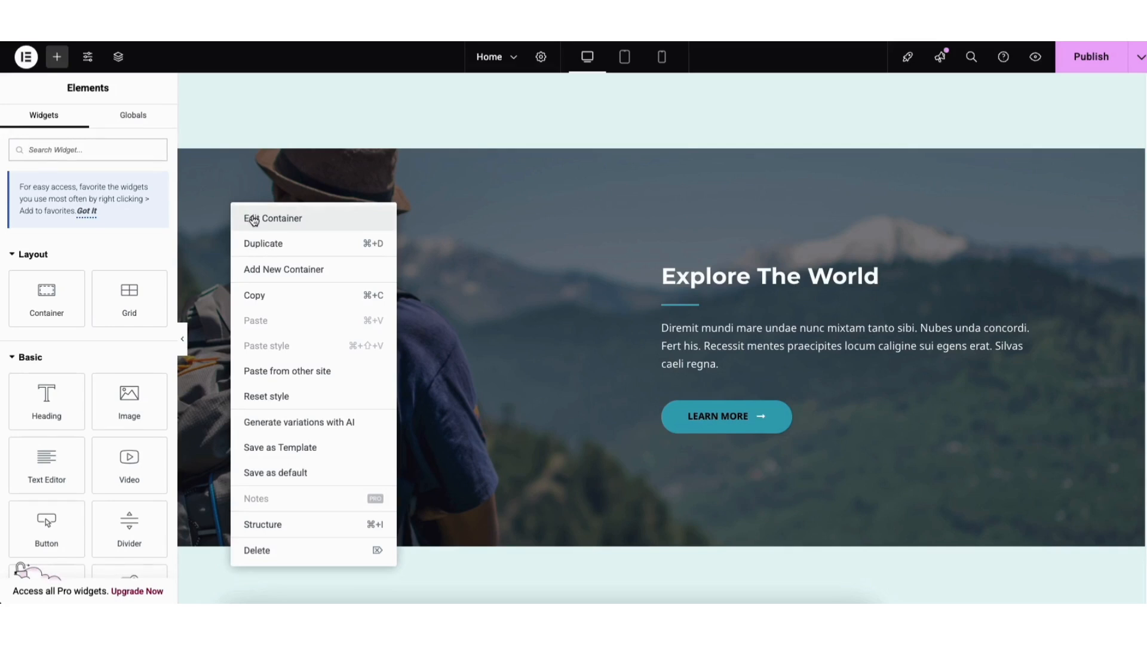
click(254, 220)
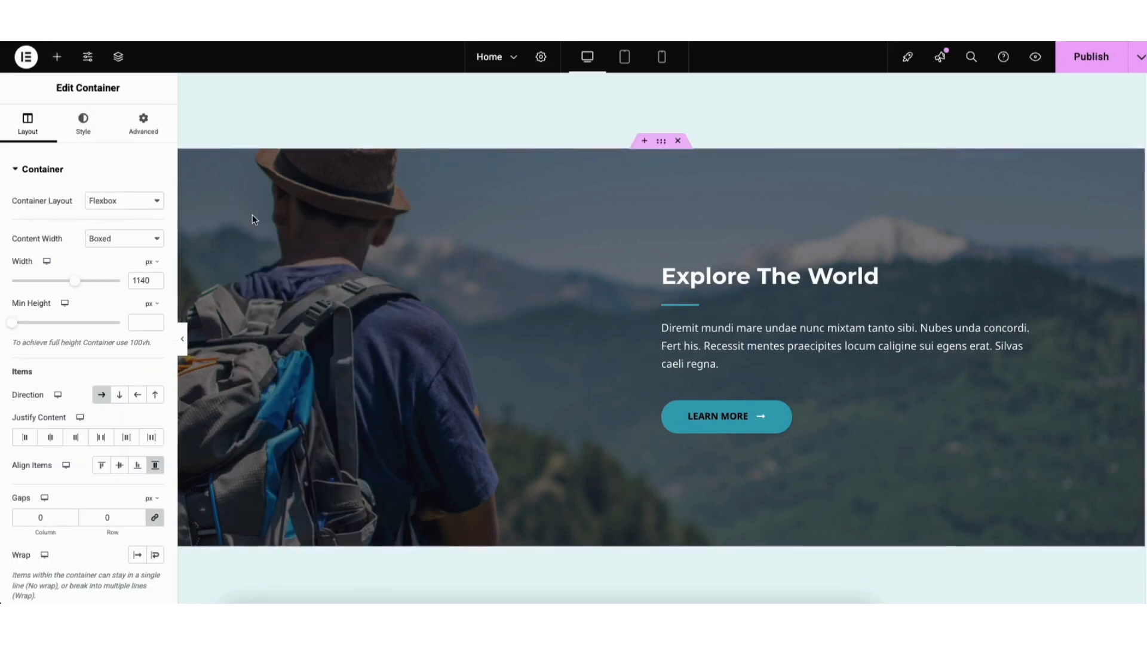
click(83, 125)
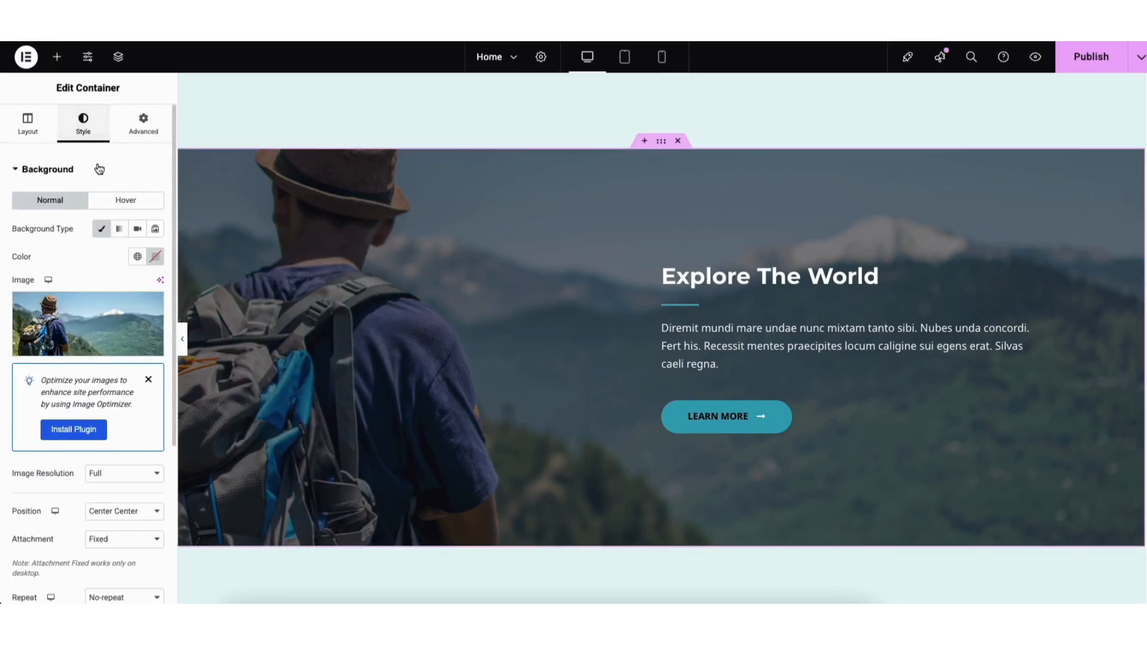
mouse_move(88, 310)
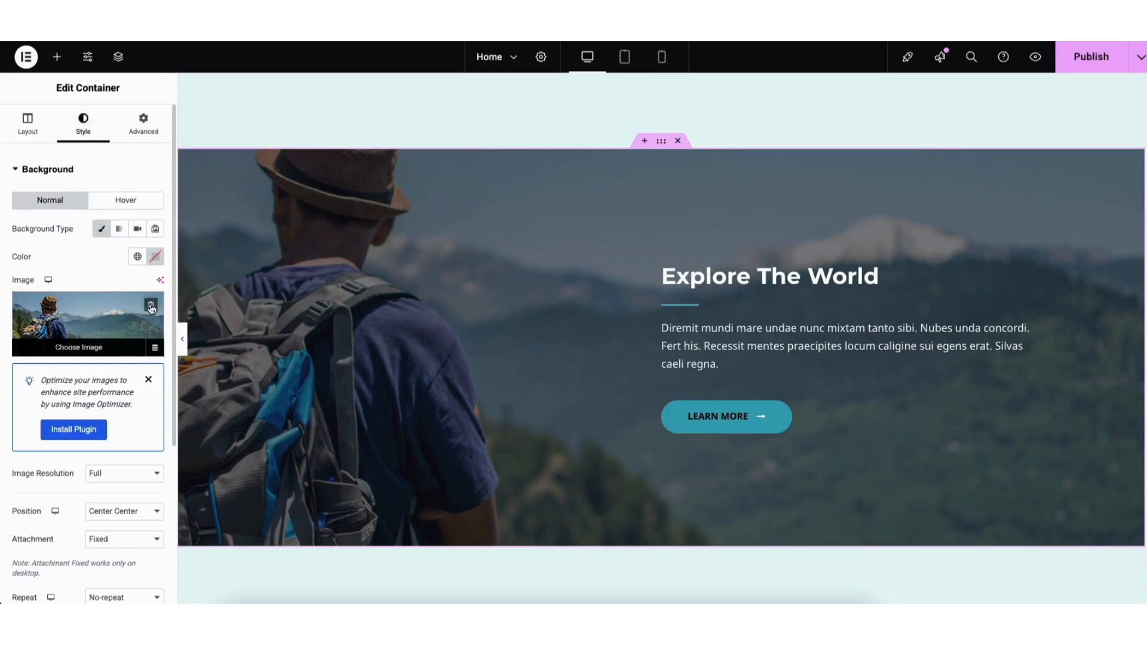
click(87, 316)
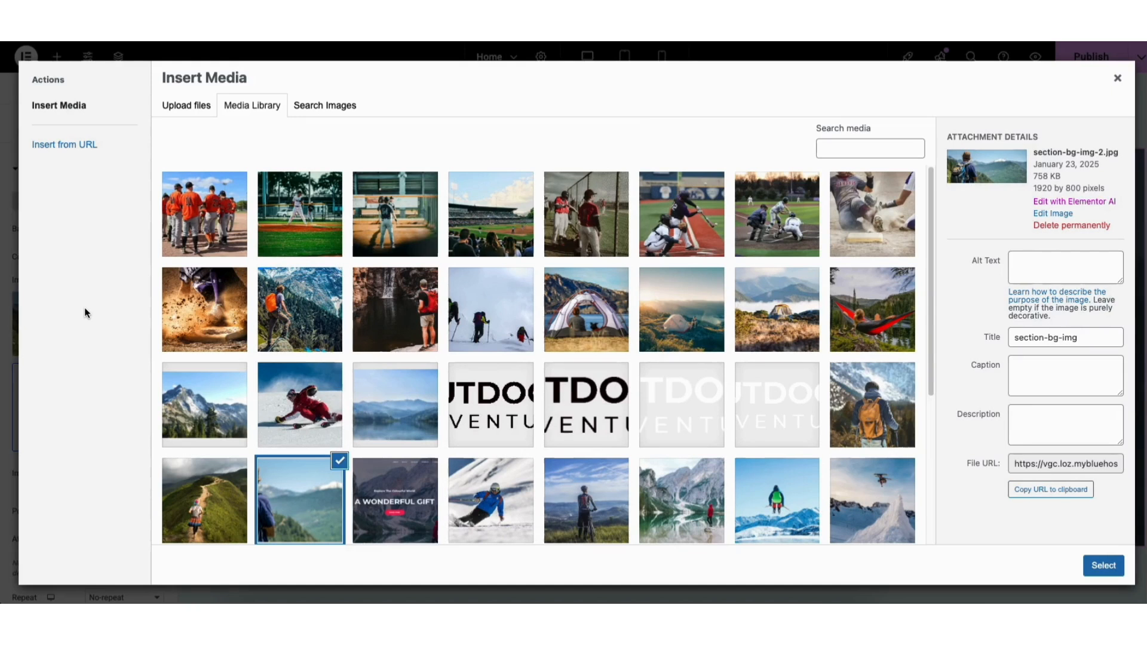
click(490, 222)
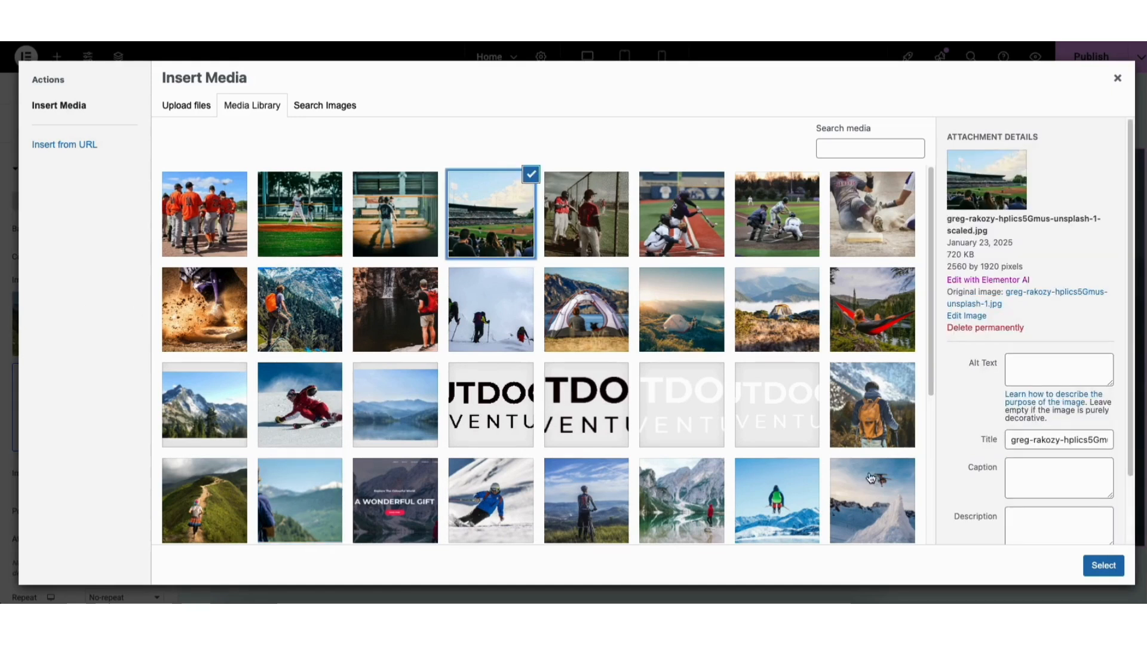
click(1103, 566)
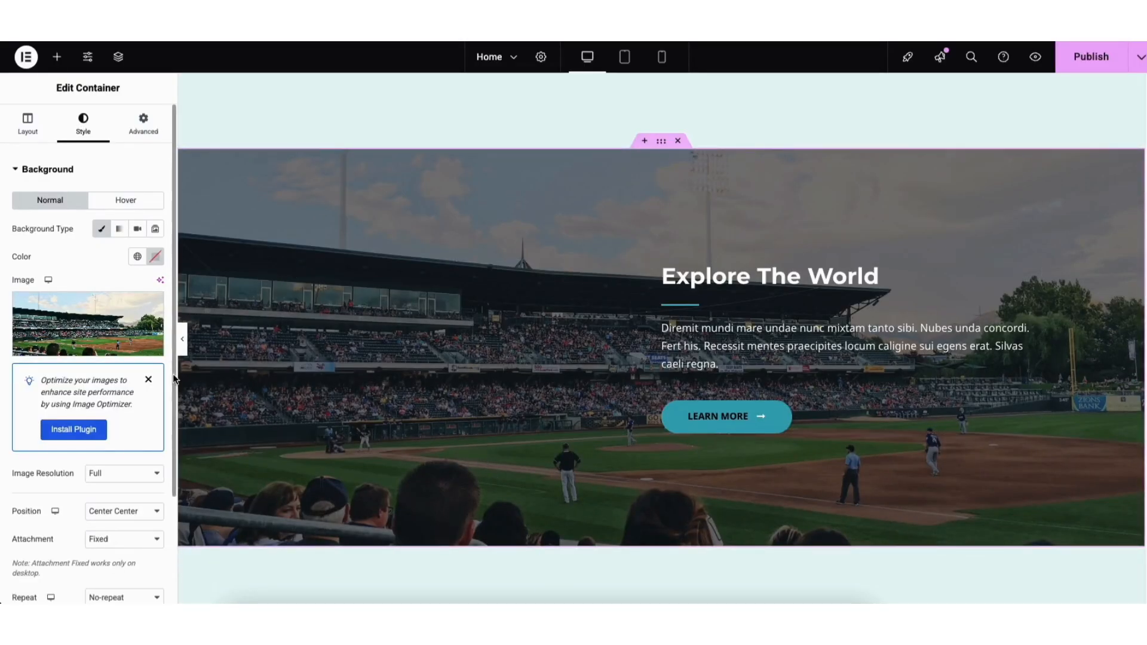
- Examine the Explore The World container's remaining background settings and its background overlay options
scroll(179, 425, down, 2)
scroll(90, 478, down, 5)
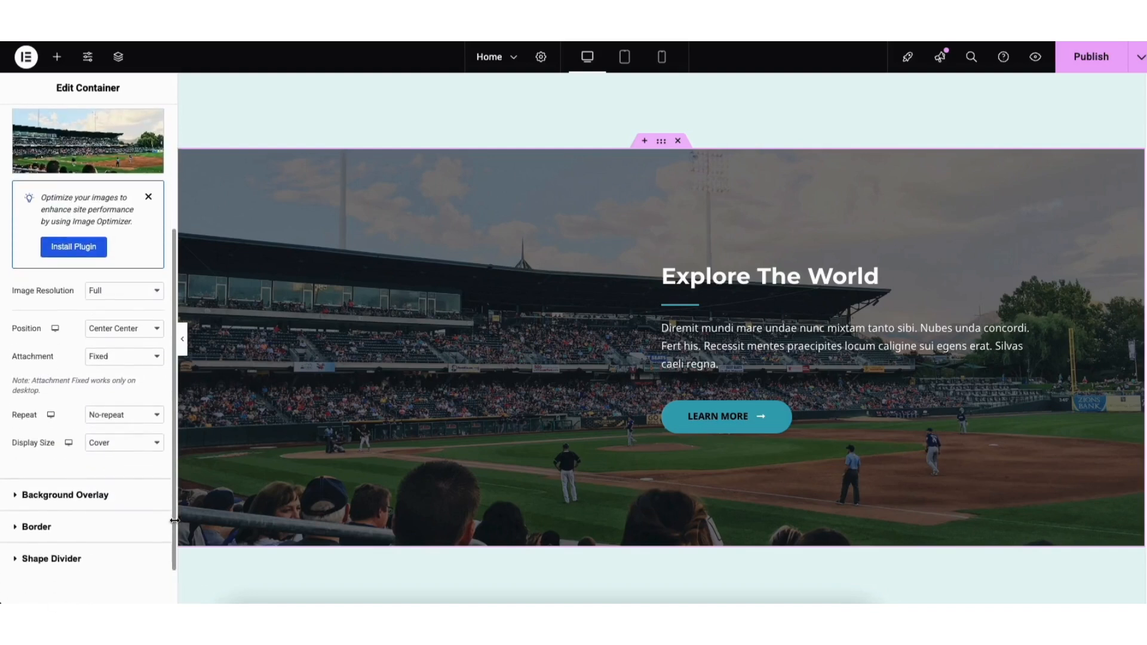
click(76, 484)
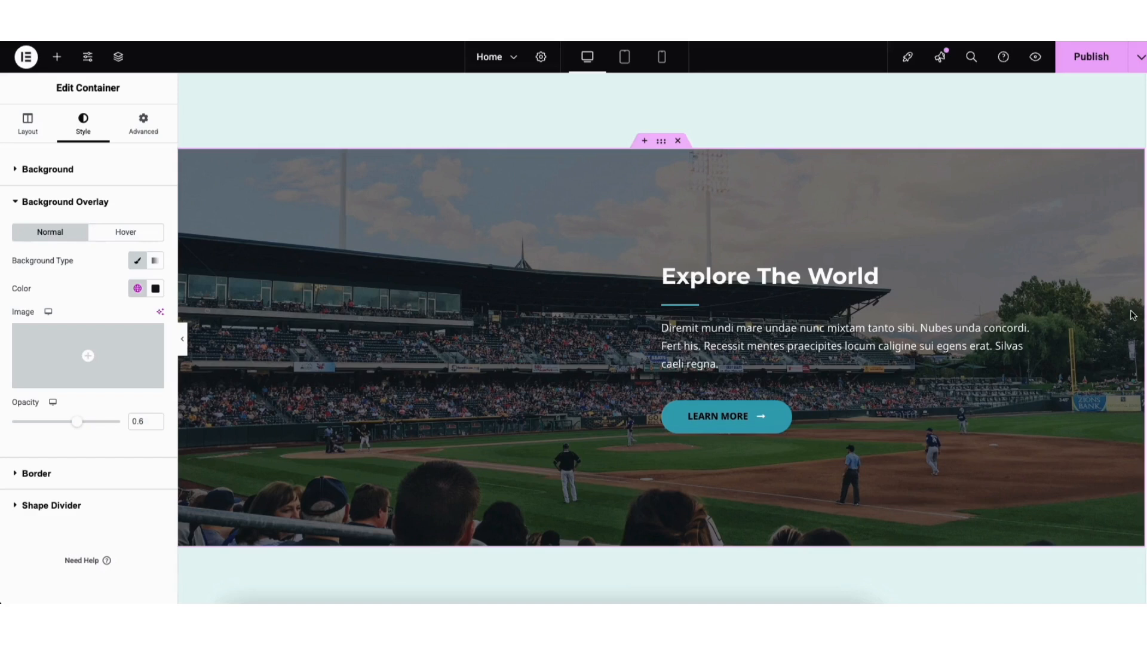
- Add a three-column flexbox container with a wide middle column above the Explore The World section and place a Heading widget in that column
click(646, 143)
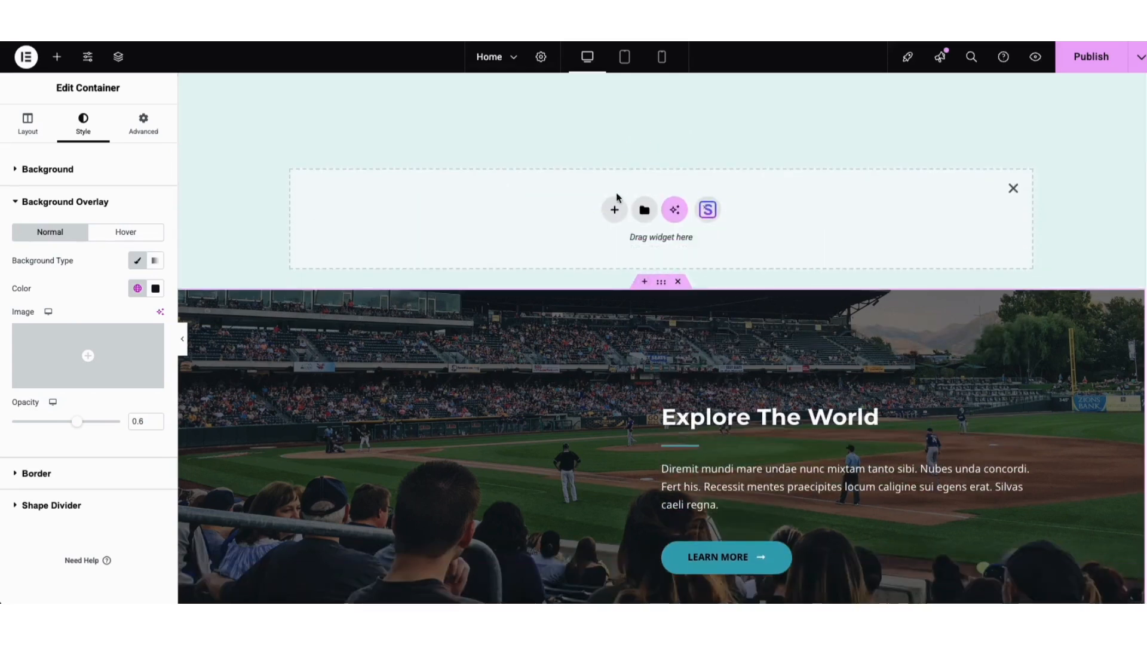
click(613, 212)
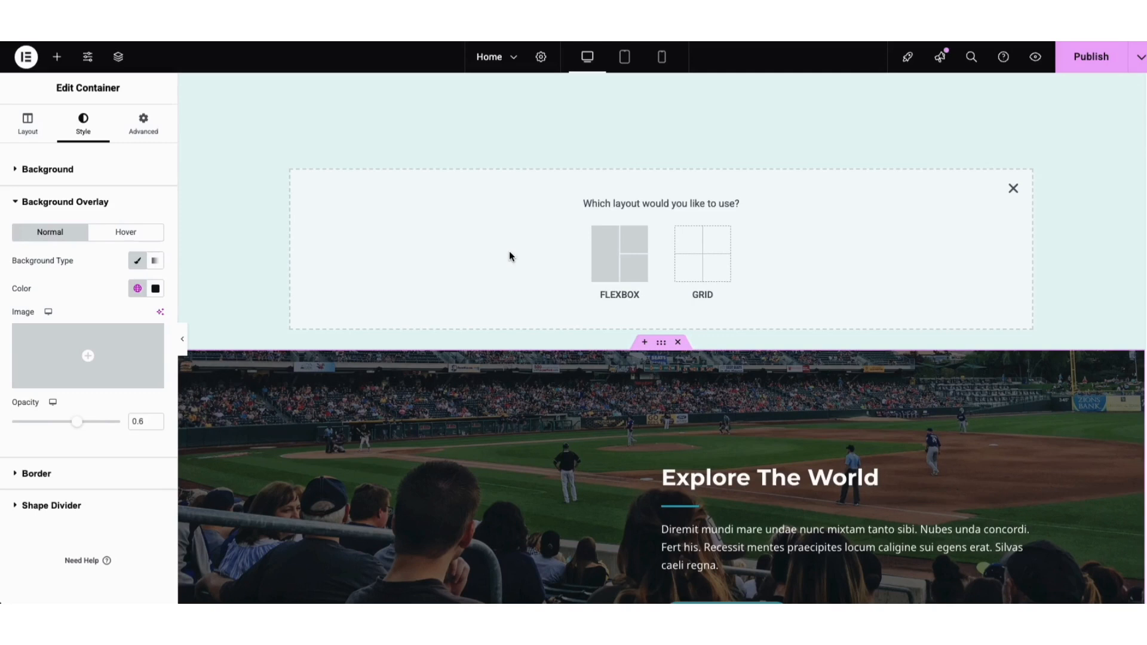
click(597, 257)
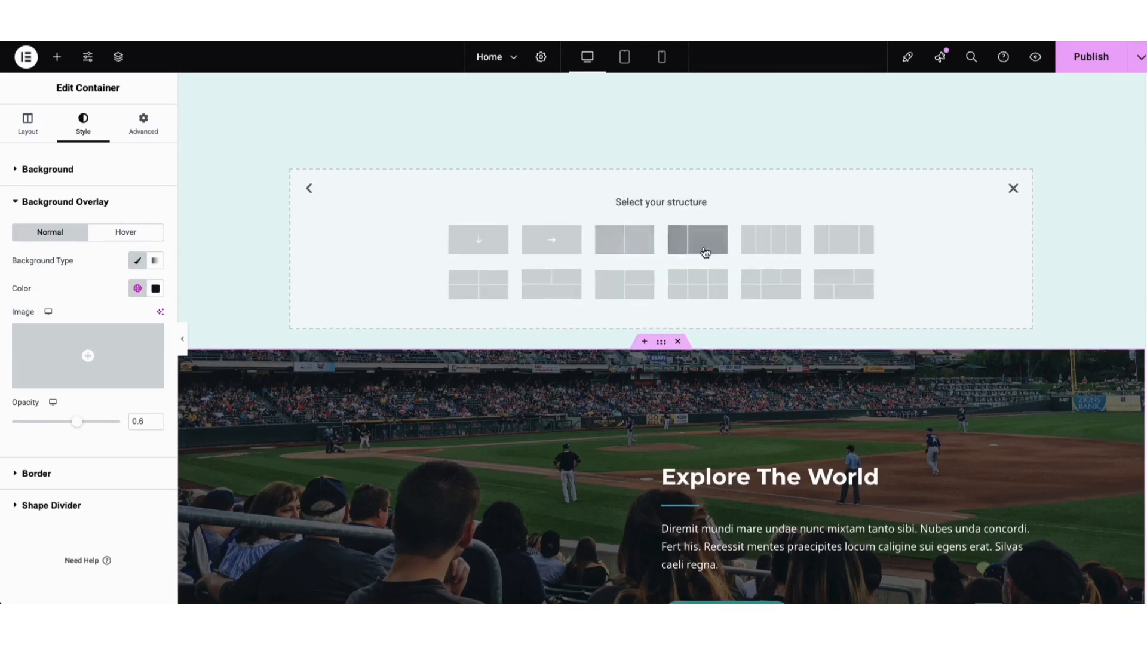
click(844, 246)
click(56, 56)
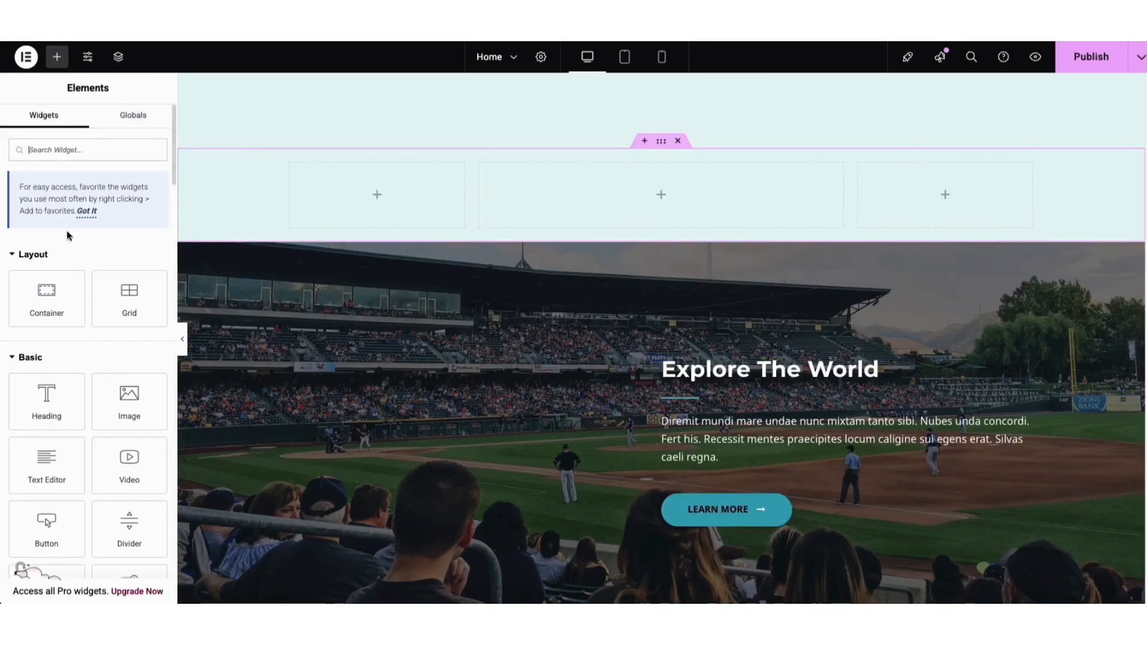
drag(46, 401, 632, 200)
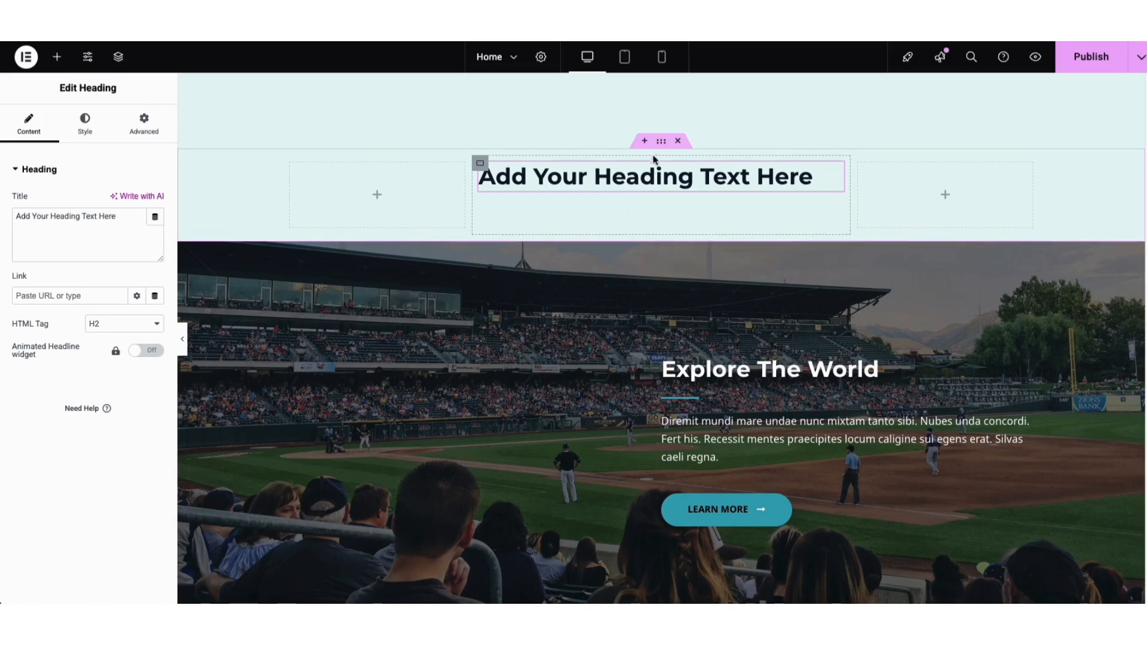
- Delete the three-column container holding the placeholder heading above the Explore The World section
click(661, 141)
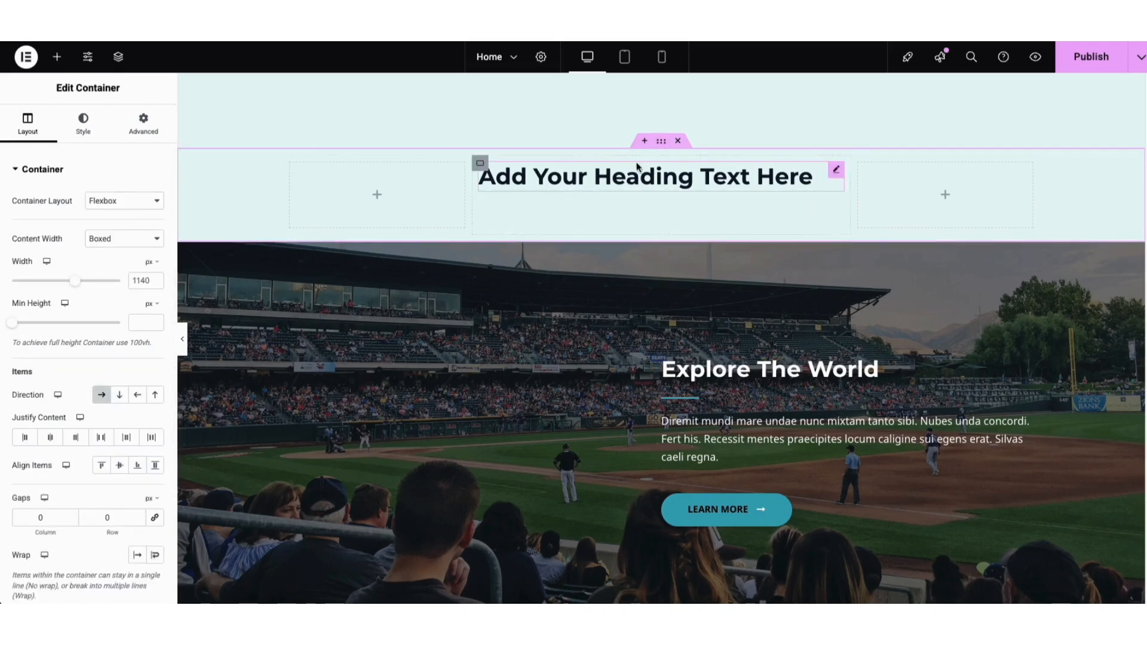
click(679, 142)
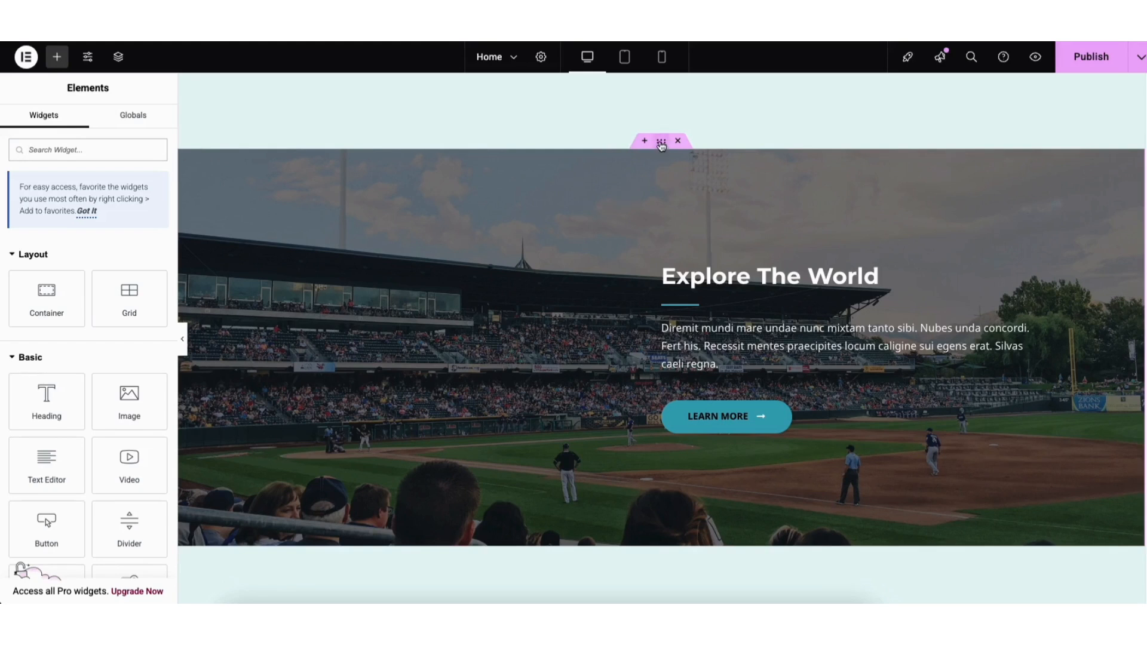
drag(661, 144, 400, 162)
- Import the Starter Templates block with three plant-image cards titled Feature One, Two and Three at the end of the page
scroll(1138, 526, down, 15)
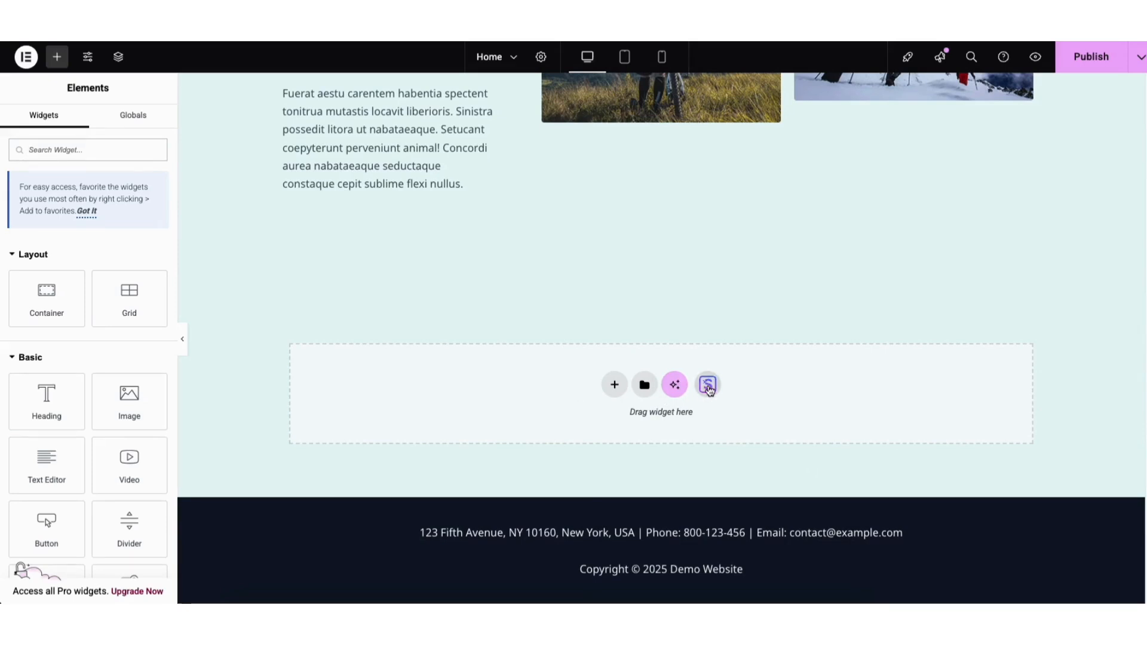
click(708, 387)
click(613, 95)
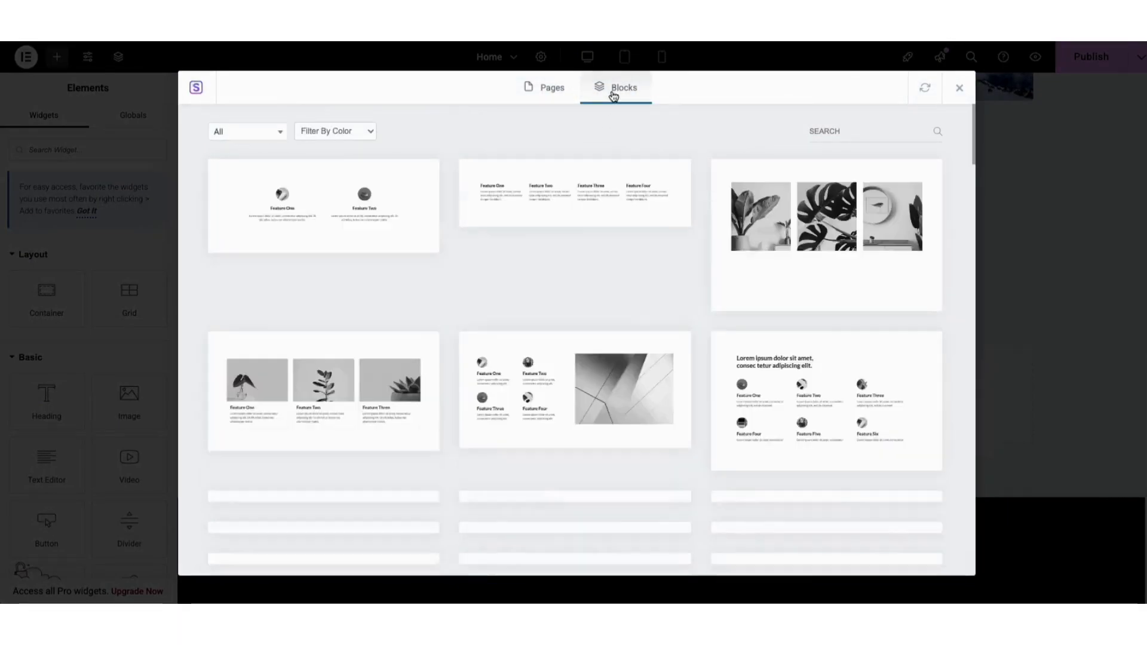
drag(975, 116, 768, 126)
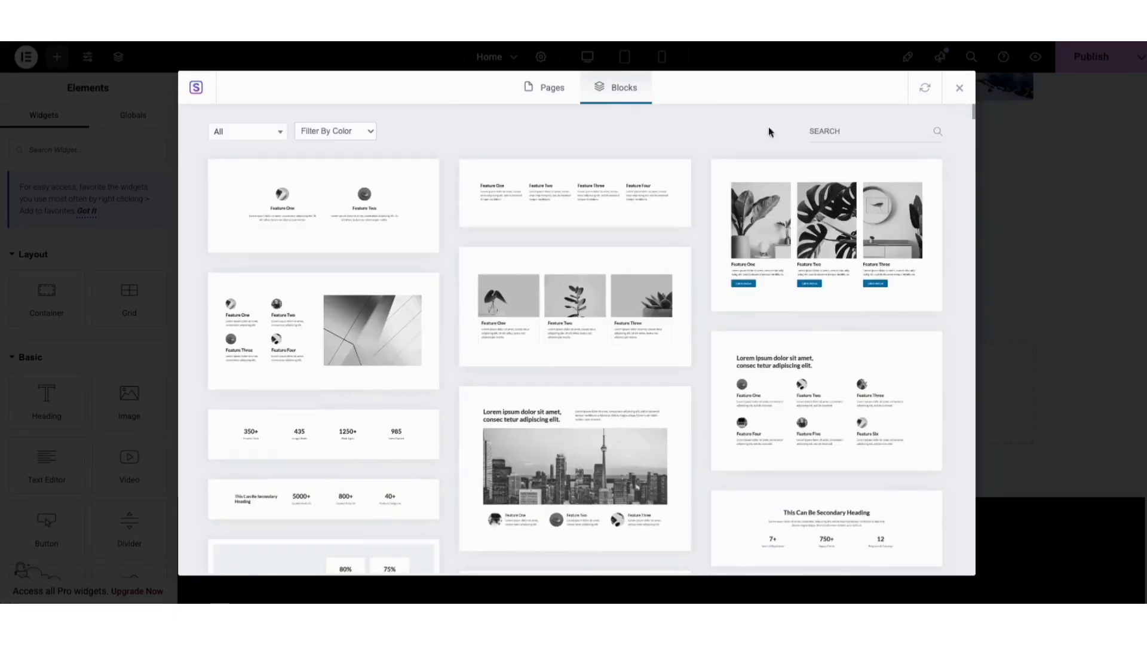
click(265, 141)
drag(284, 183, 284, 274)
click(472, 132)
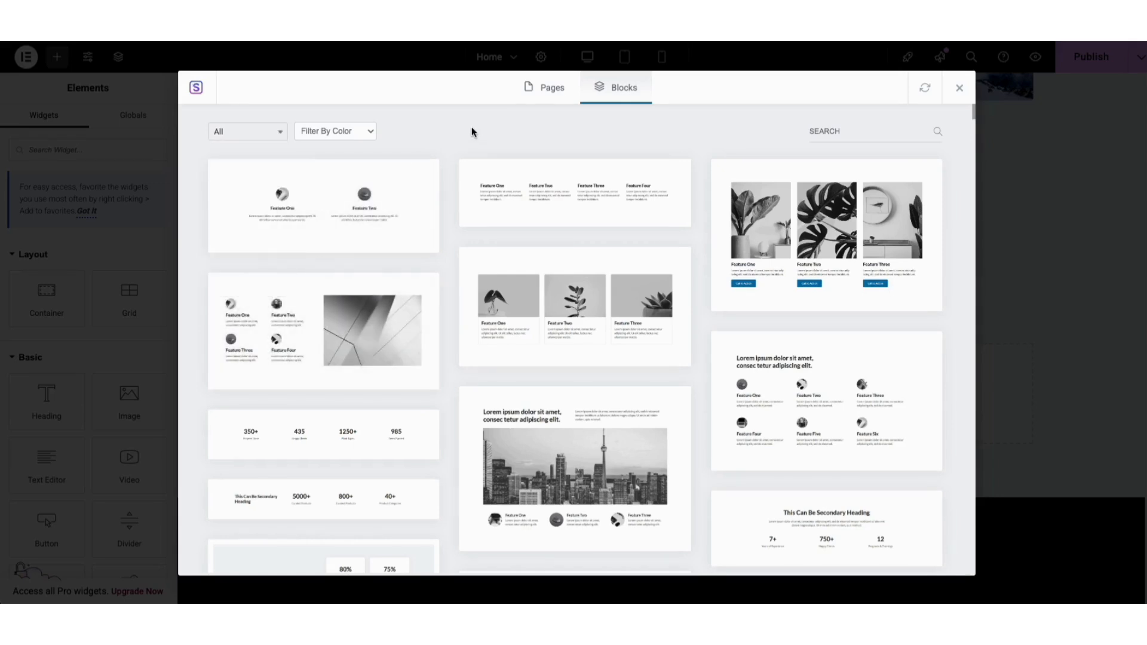
mouse_move(532, 304)
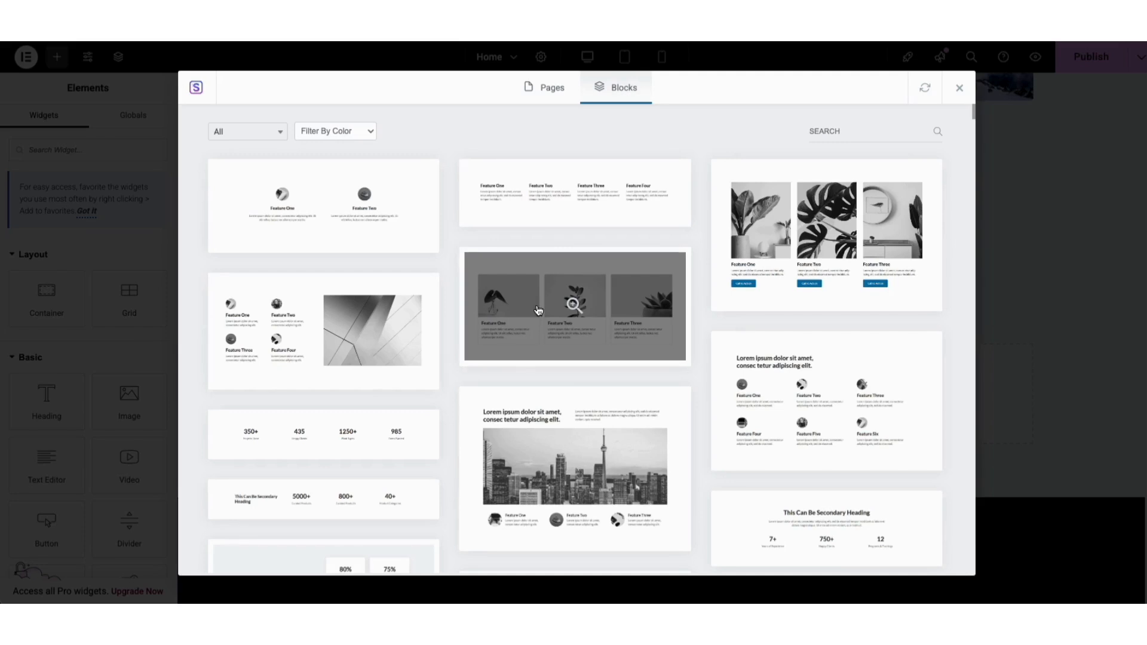
click(538, 310)
click(757, 91)
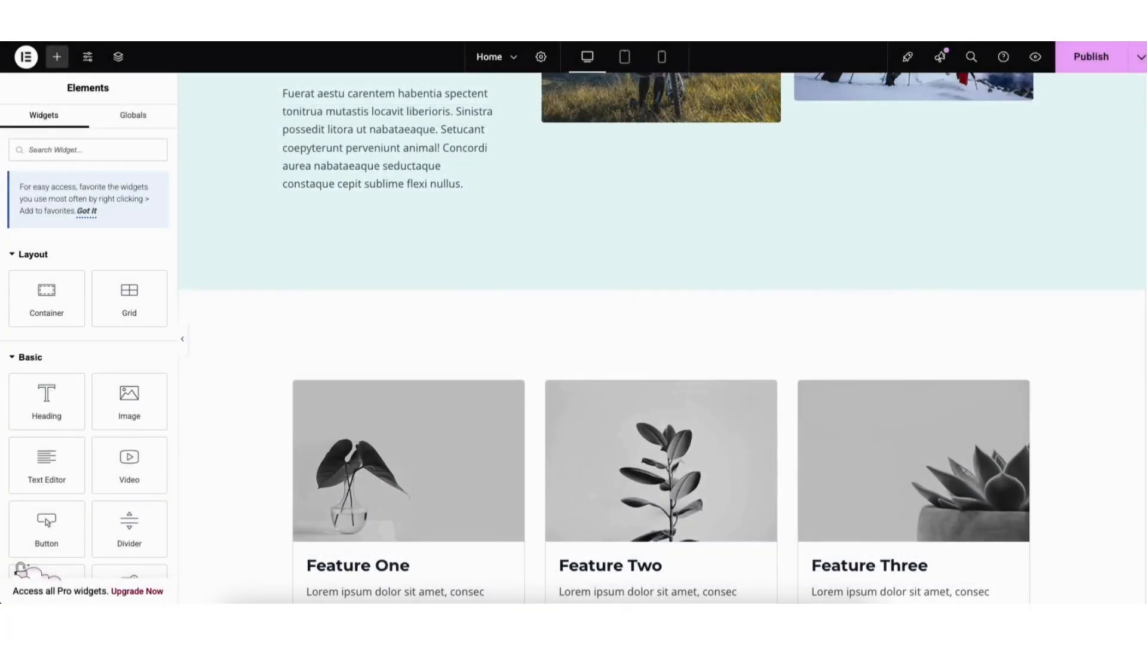
- Open the imported feature section for editing and examine its background style and color options
scroll(515, 398, down, 4)
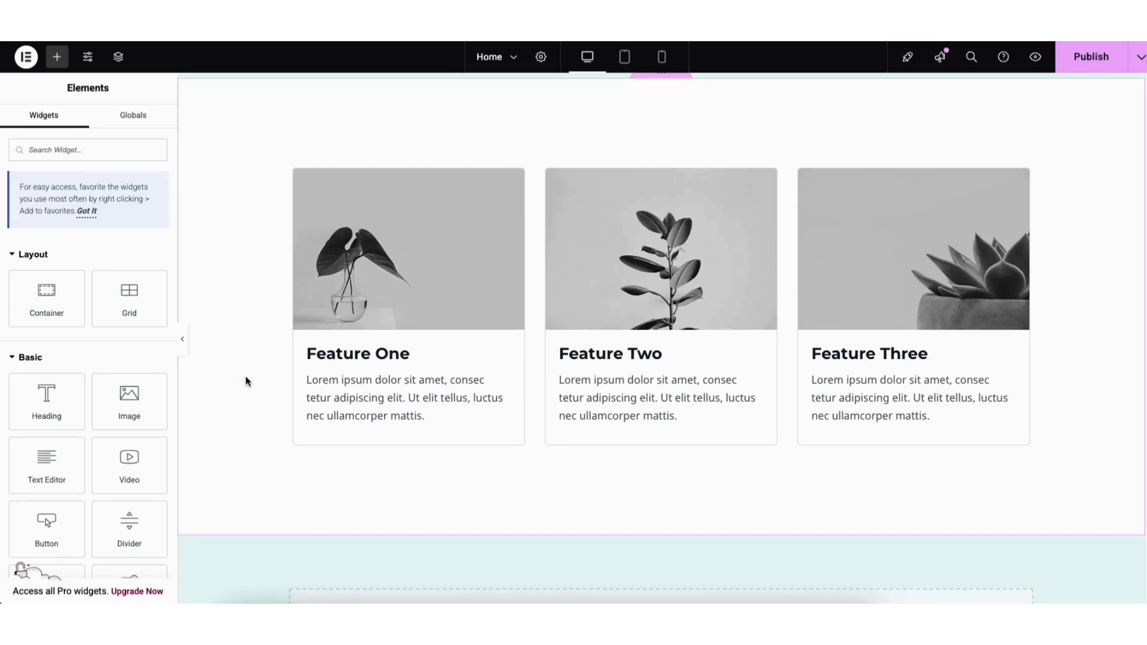
right_click(213, 96)
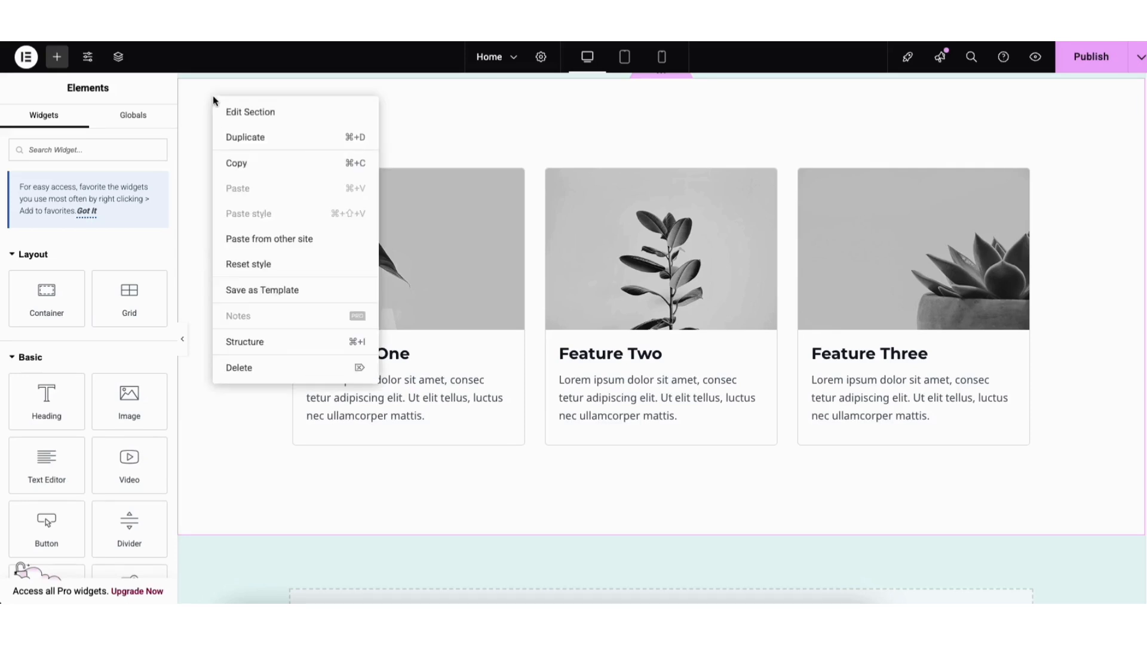
click(243, 116)
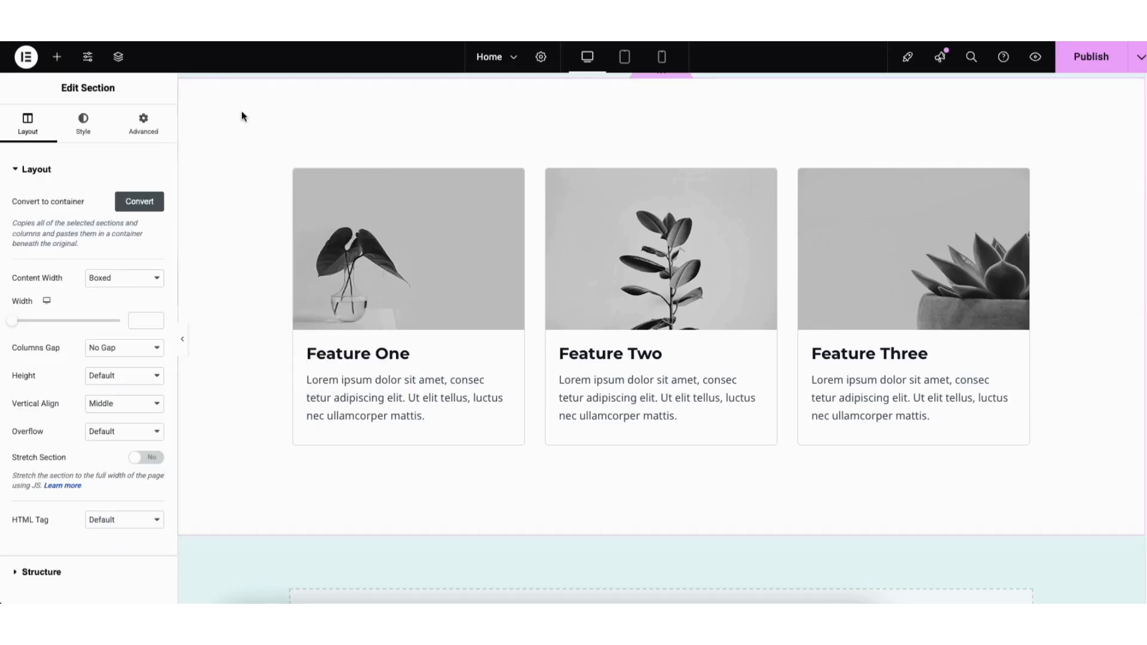
click(97, 126)
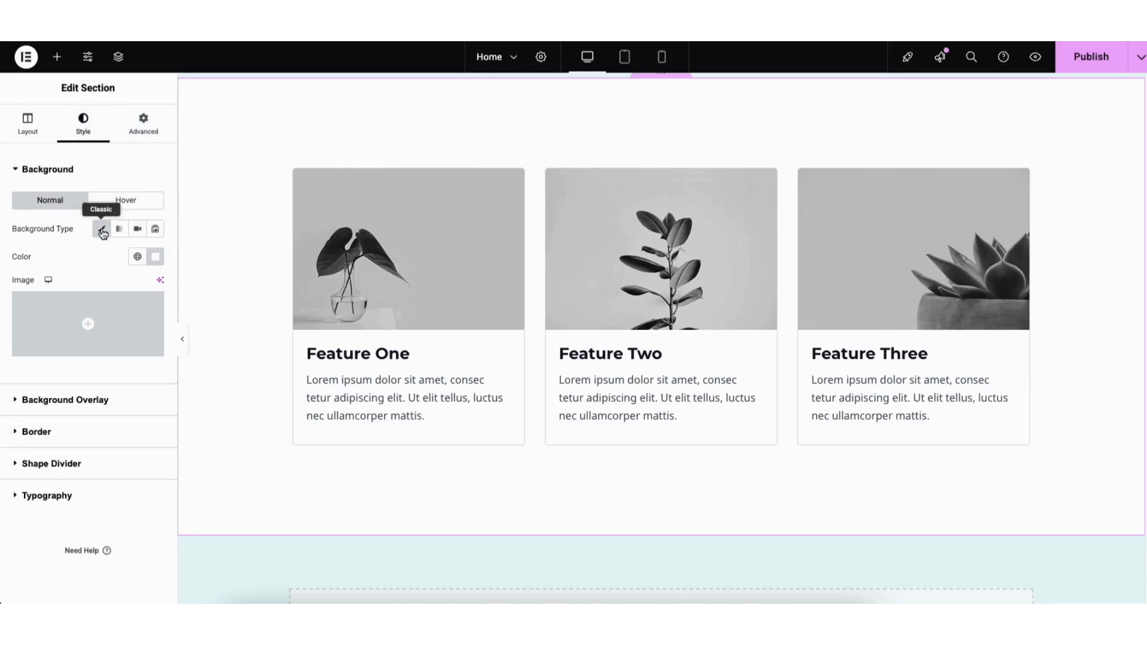
click(158, 262)
drag(141, 358, 64, 303)
click(232, 233)
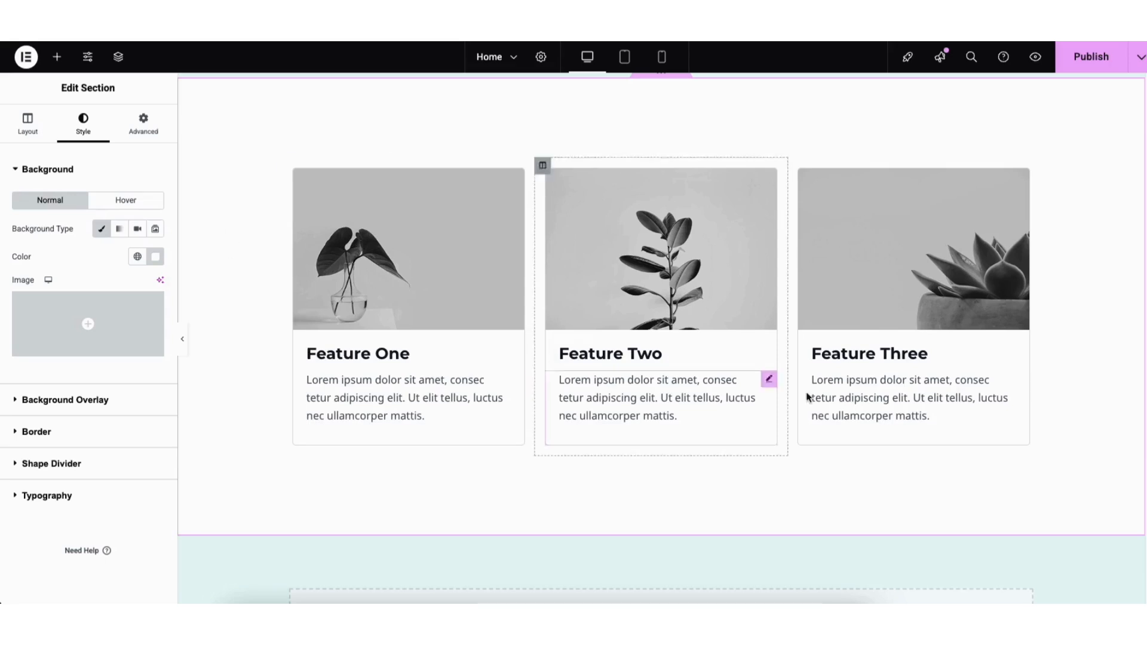
- Filter the template blocks by Portfolio and import the light Checkout My Latest Work gallery block below the feature section
scroll(566, 408, down, 4)
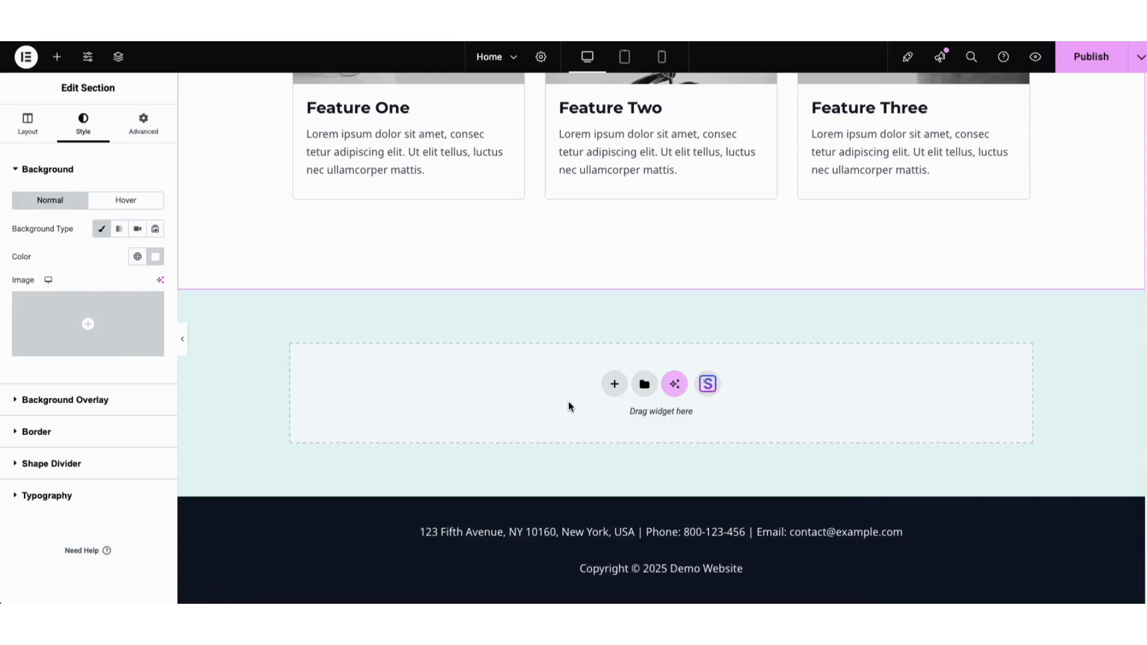
click(708, 385)
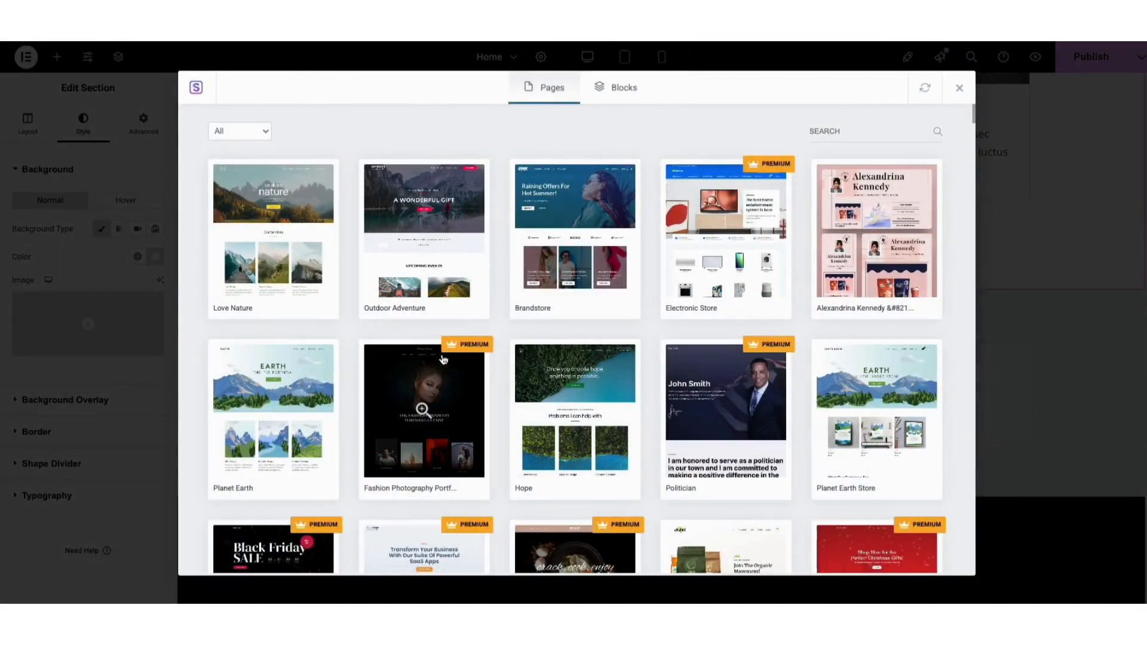
click(618, 95)
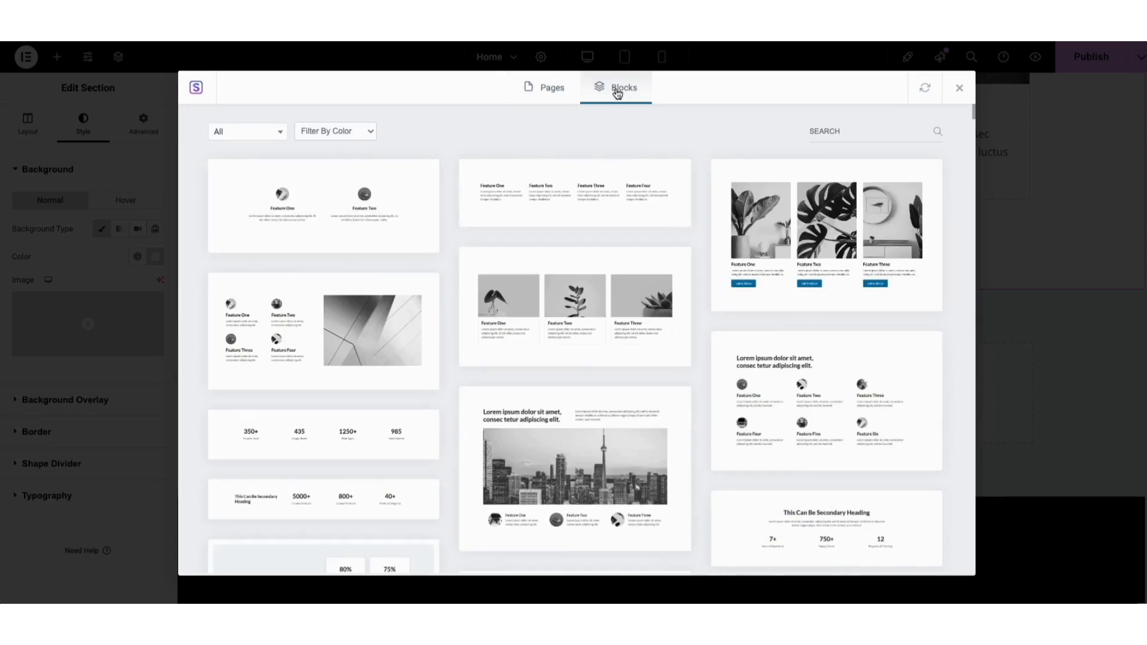
click(266, 139)
drag(284, 180, 285, 233)
click(249, 225)
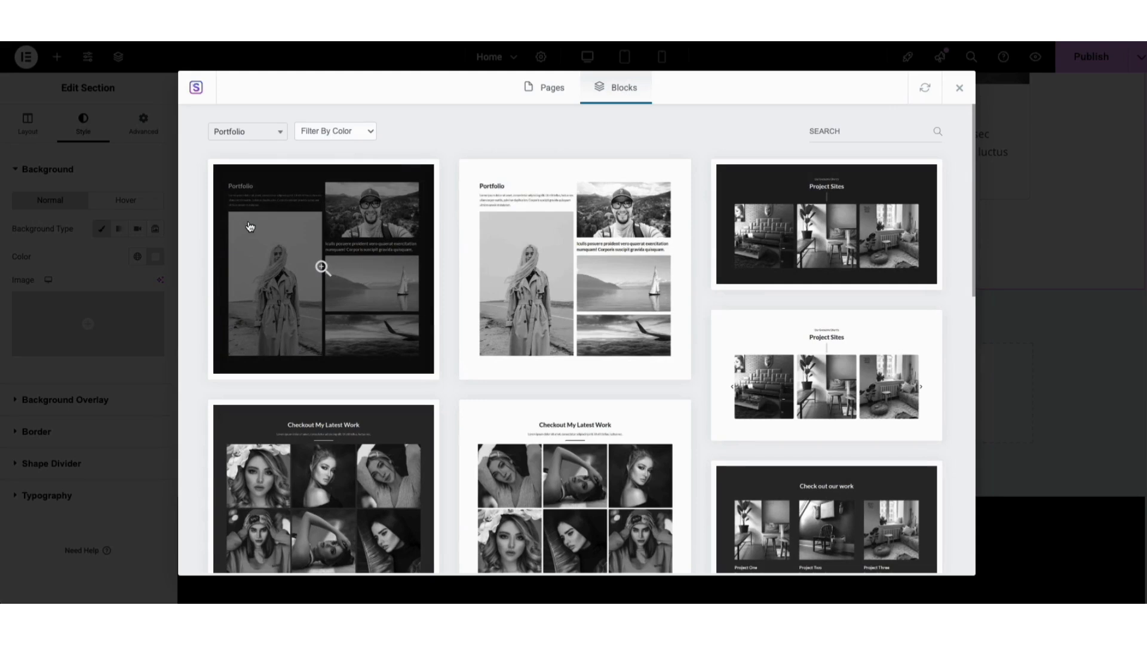
drag(974, 146, 882, 135)
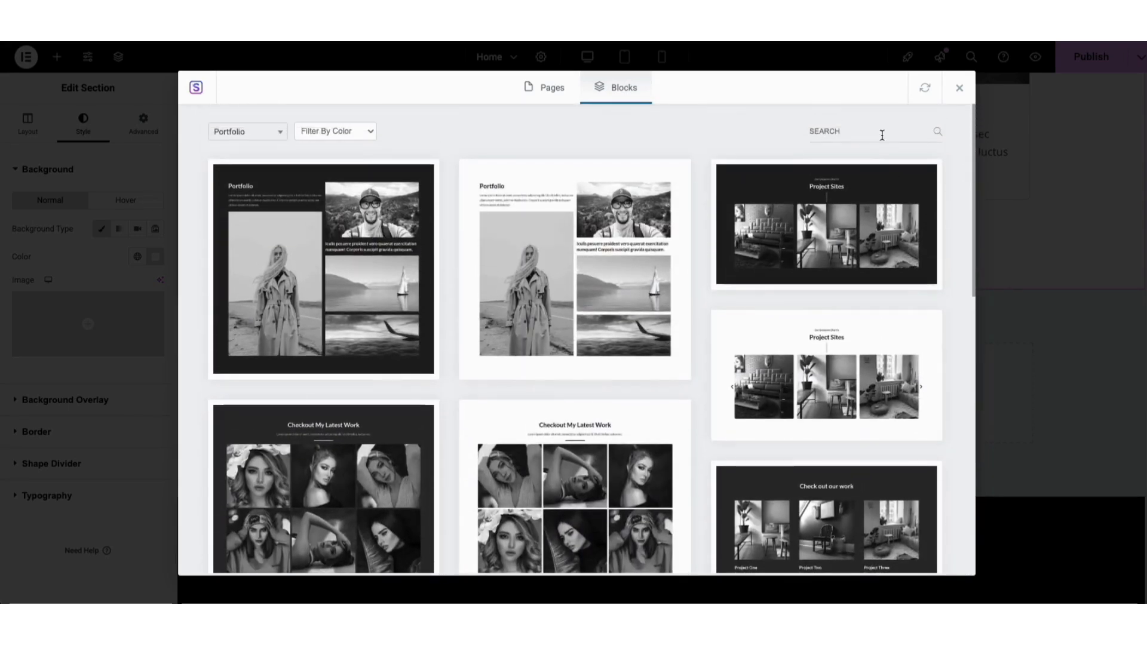
click(552, 486)
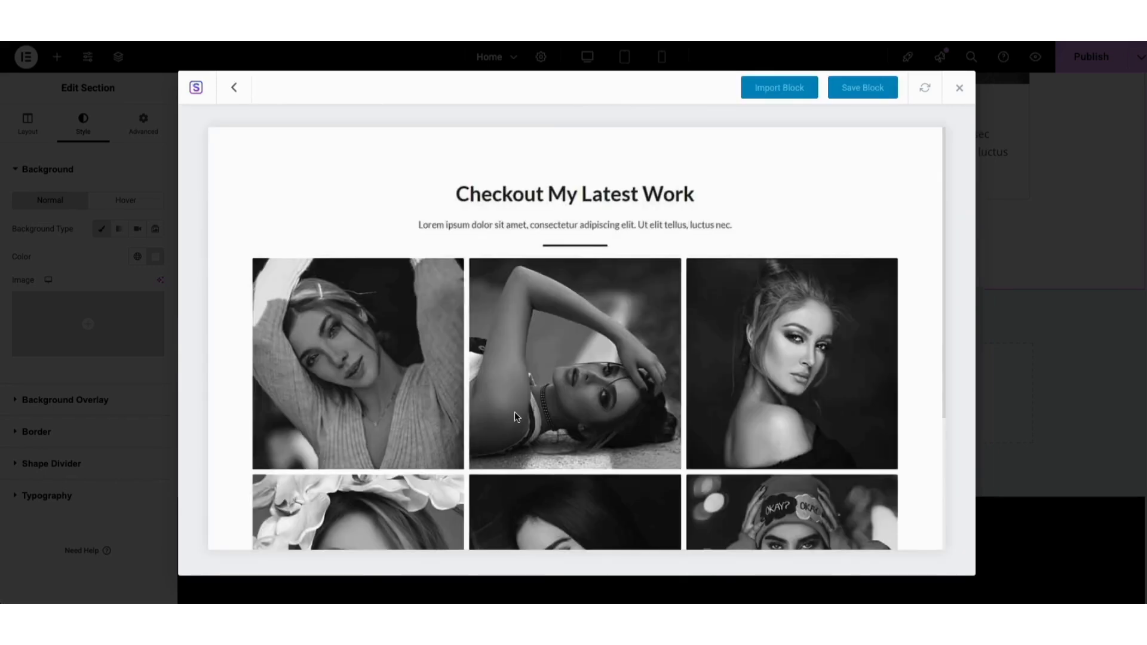
click(775, 89)
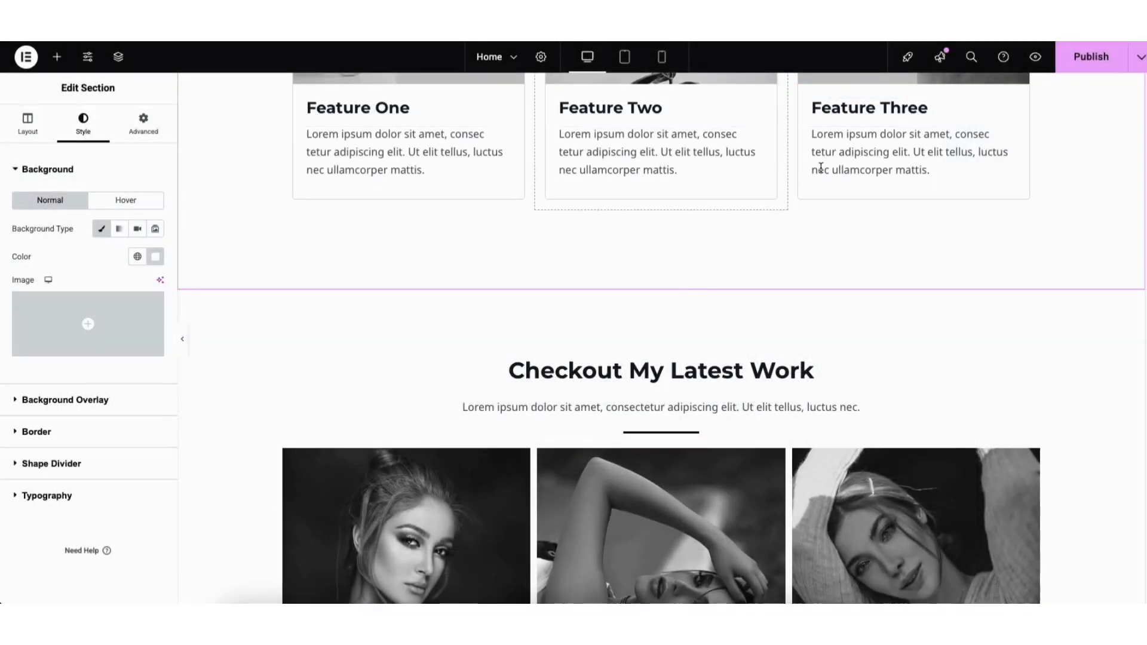
- Open the Checkout My Latest Work gallery for editing and remove all six portrait images from it
scroll(774, 406, down, 6)
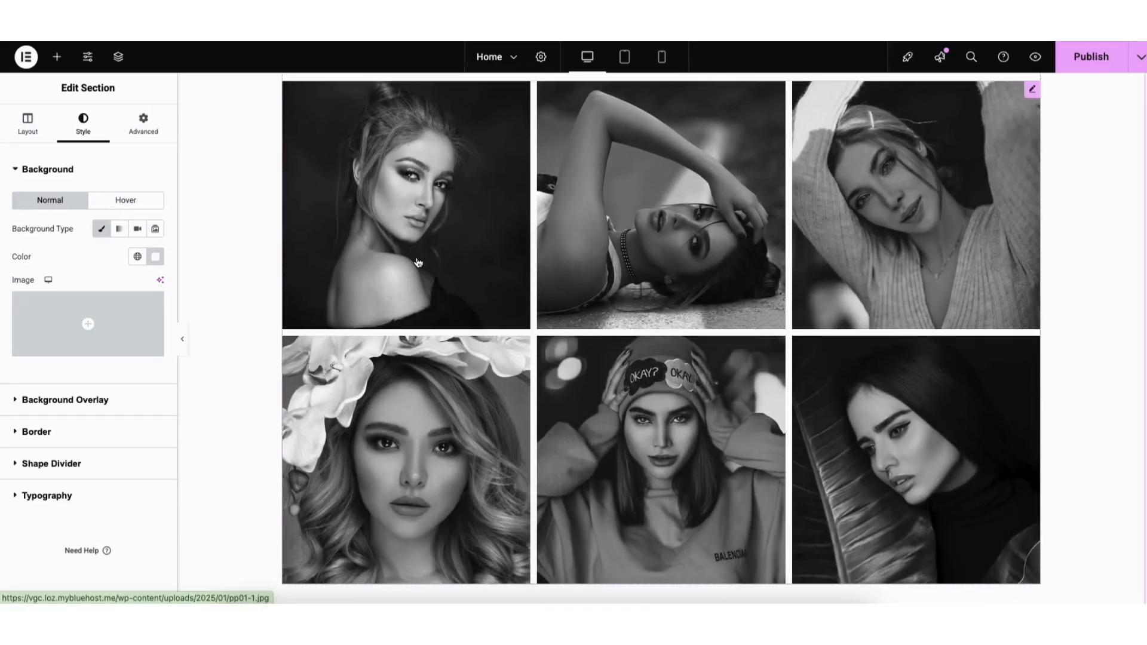
click(418, 263)
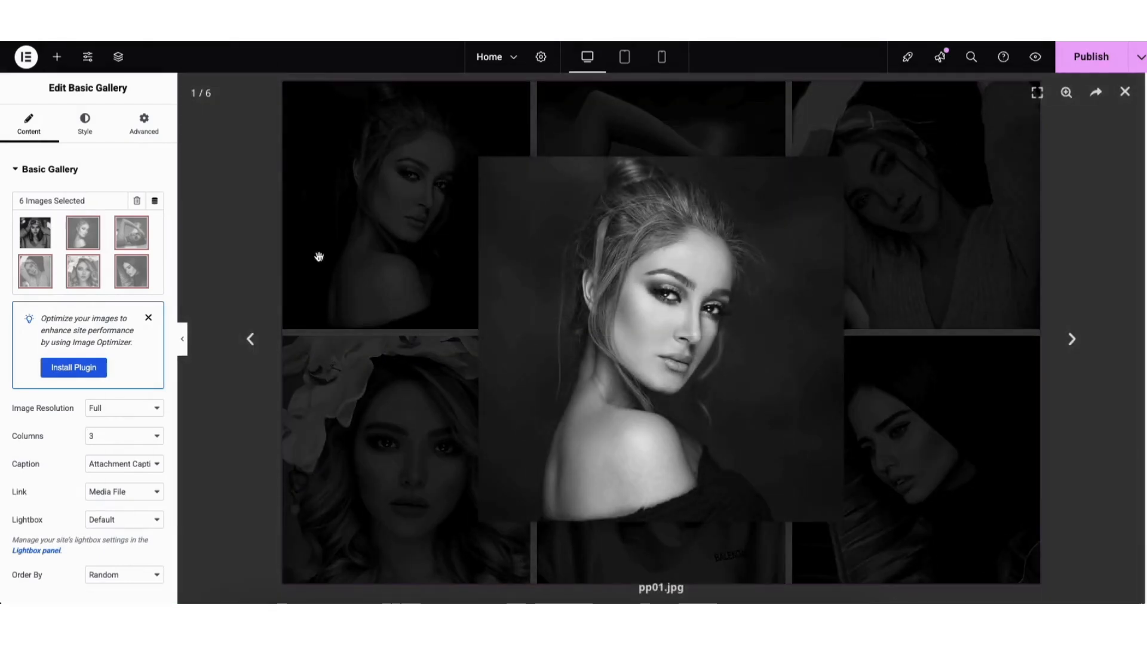
click(87, 250)
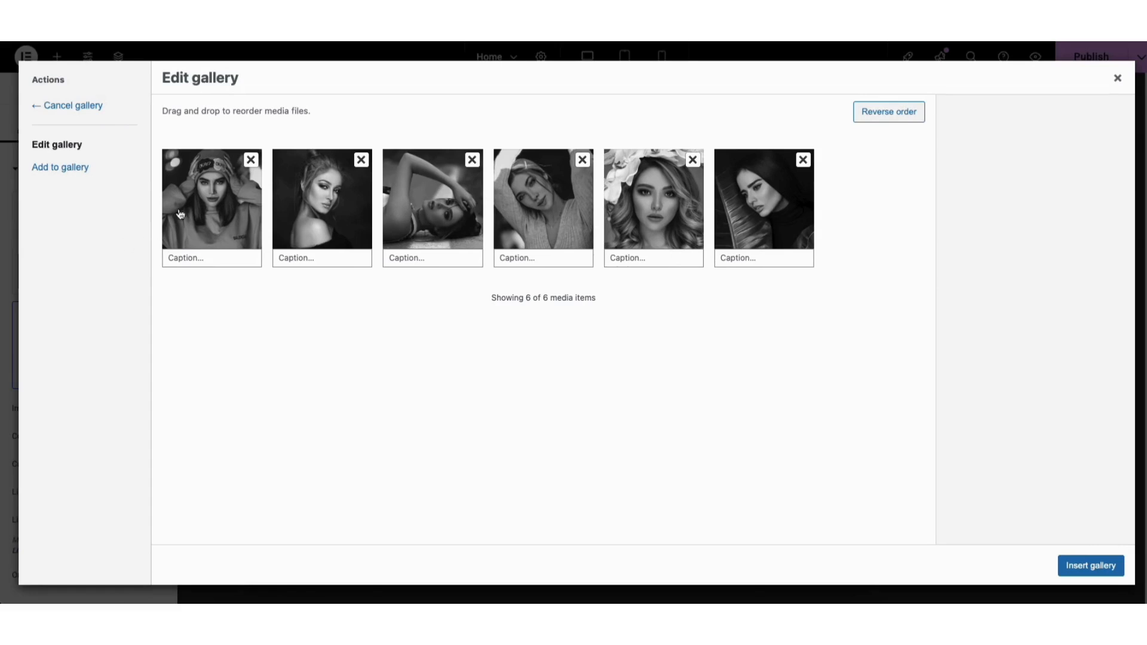
click(251, 160)
click(251, 160)
click(251, 161)
click(251, 160)
click(251, 160)
click(251, 160)
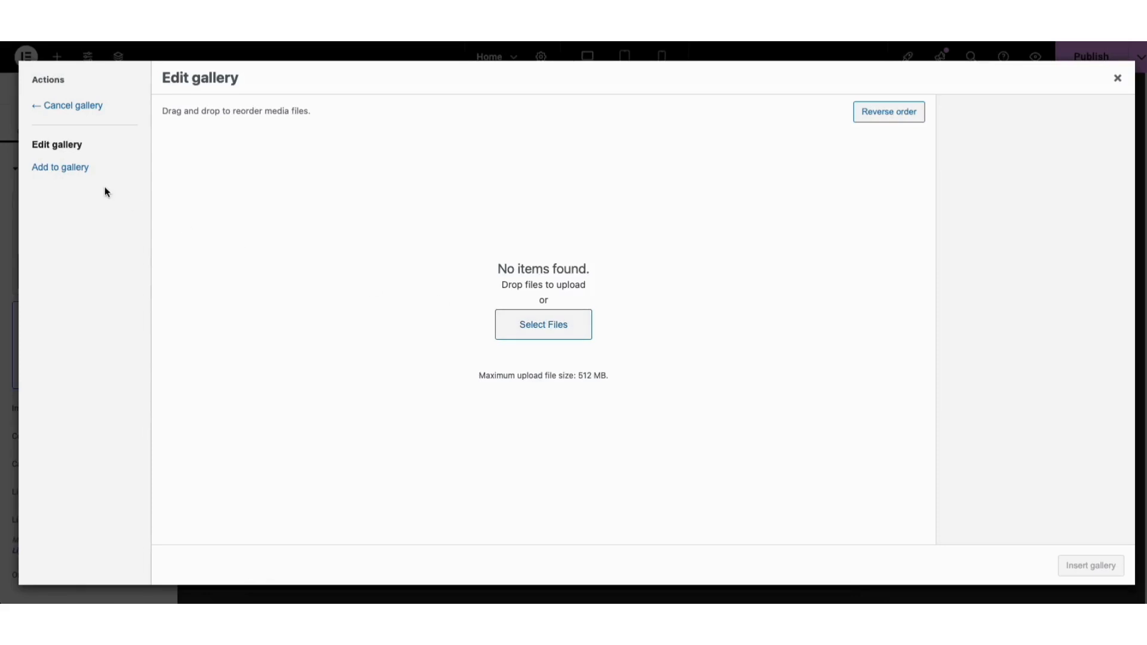
- Fill the gallery with six media library baseball photos: orange-jersey team, stadium crowd, batter, home plate play, base slide and dirt spray
click(70, 173)
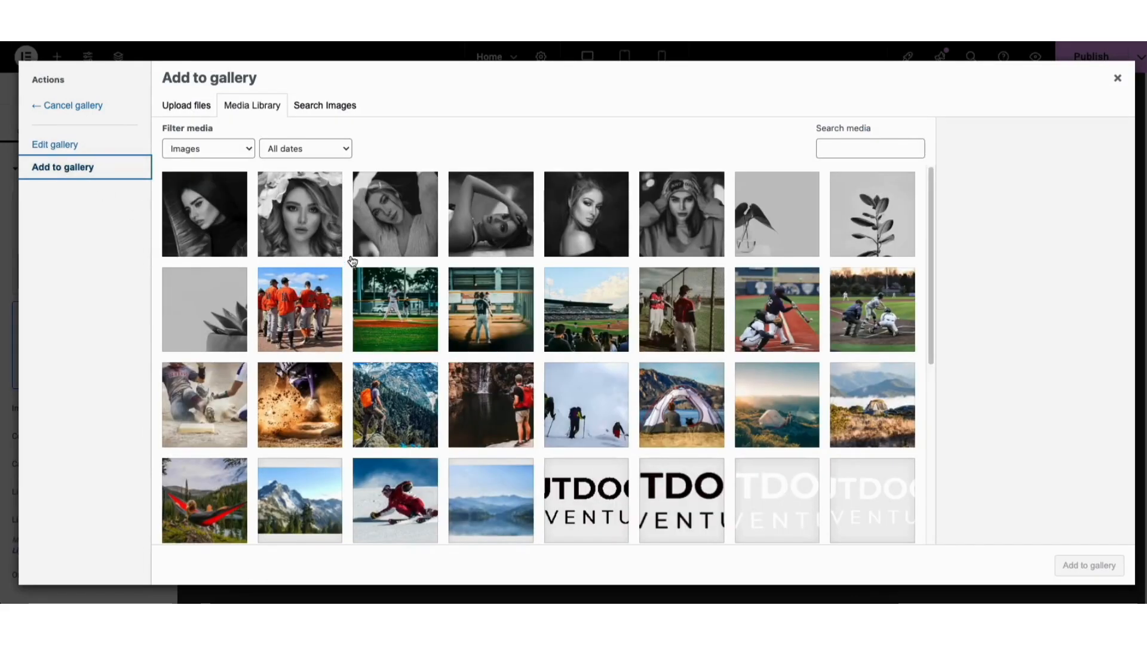
click(299, 317)
click(588, 318)
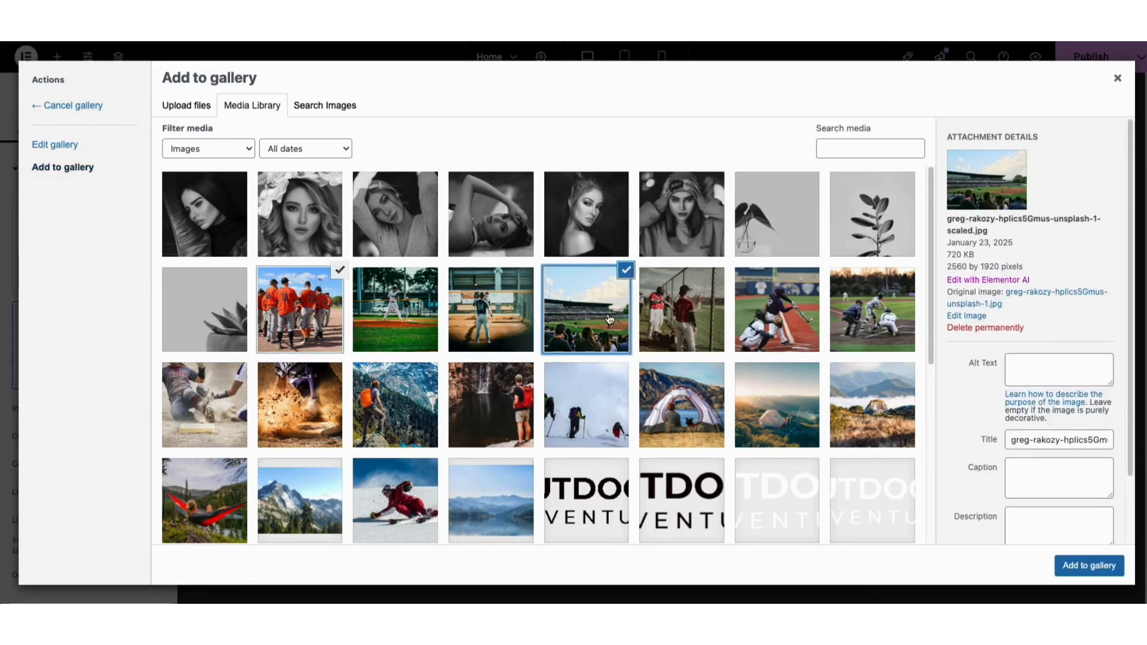
click(777, 312)
click(873, 311)
click(222, 410)
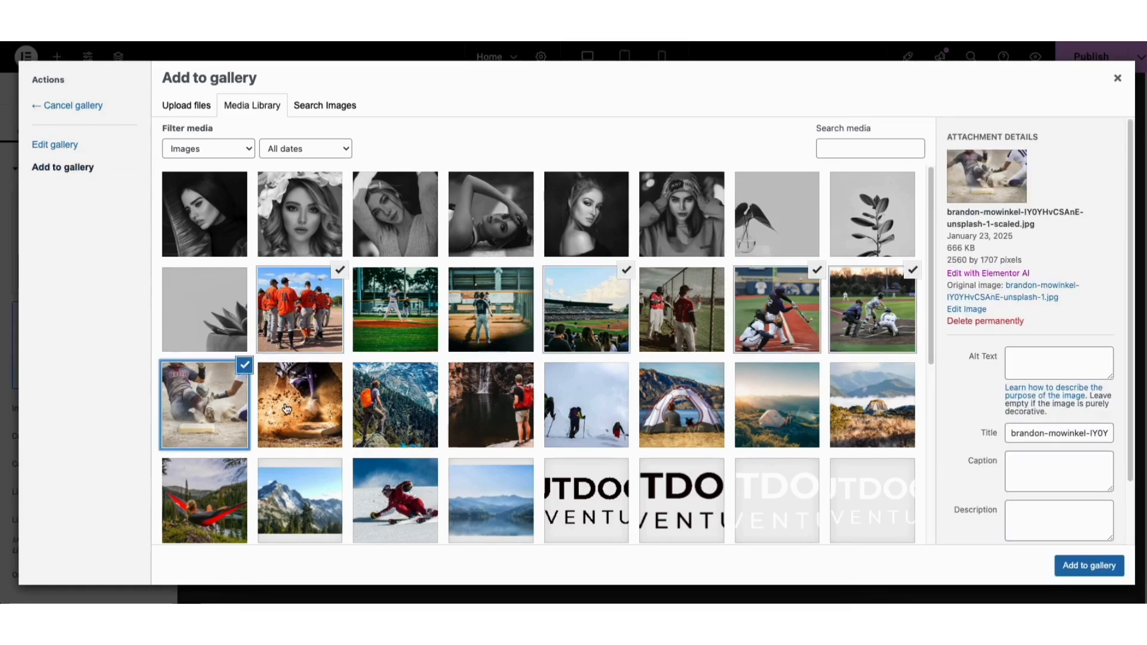
click(301, 405)
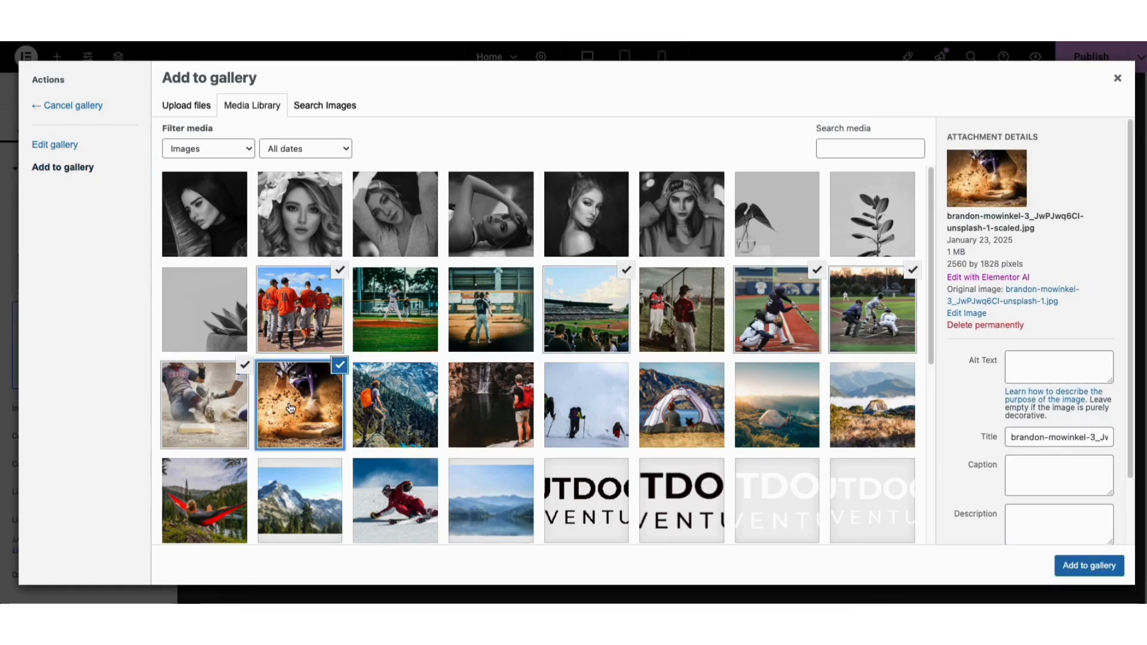
click(1076, 572)
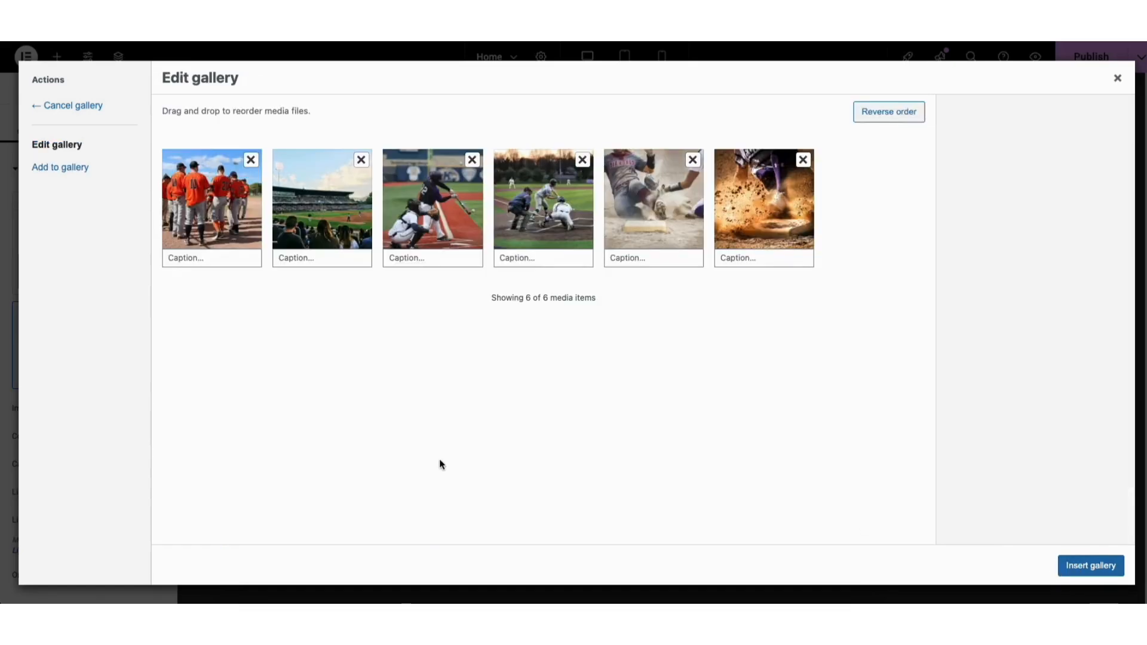
click(1075, 568)
click(1121, 94)
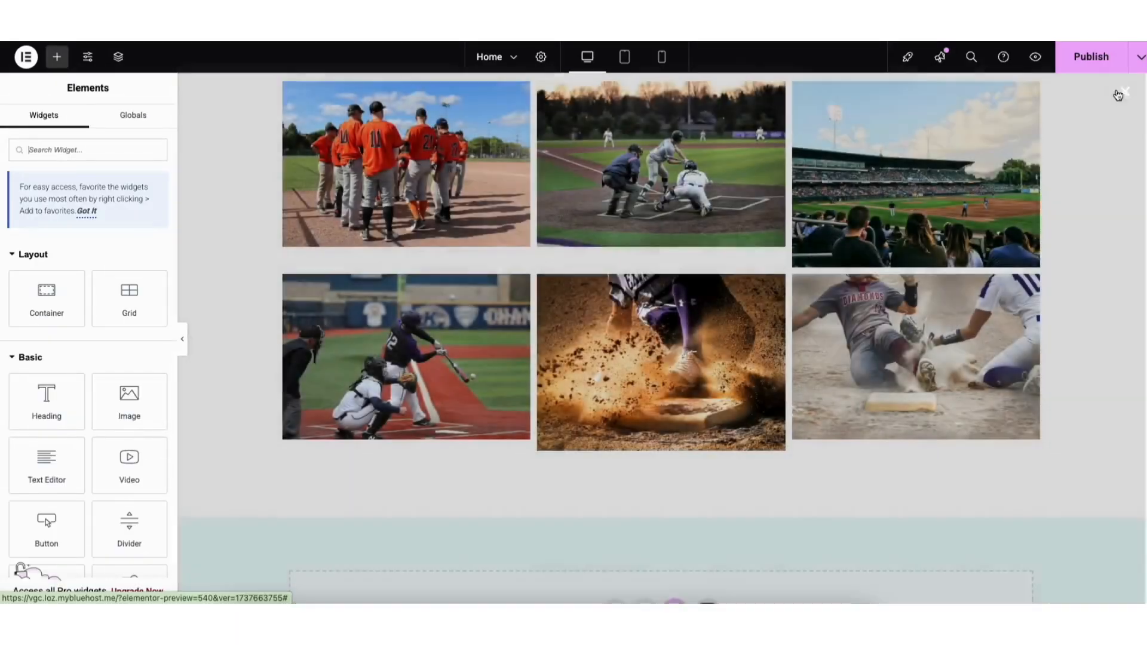
- Examine the Basic Gallery's image resolution and column choices along with its remaining content settings
scroll(661, 342, up, 2)
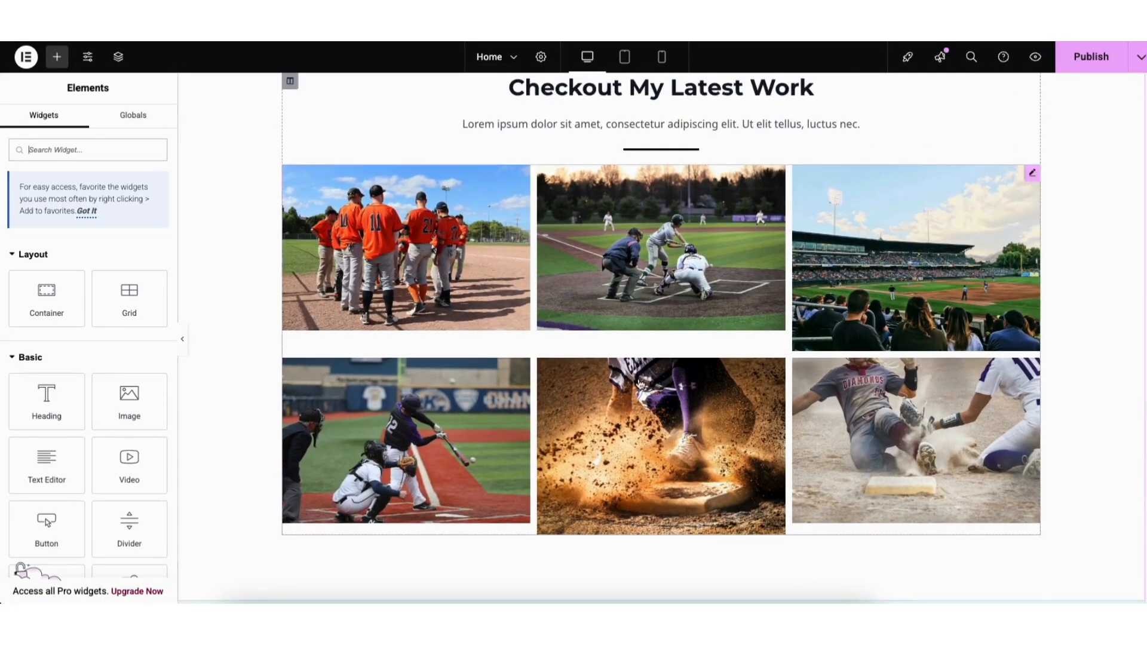
click(453, 281)
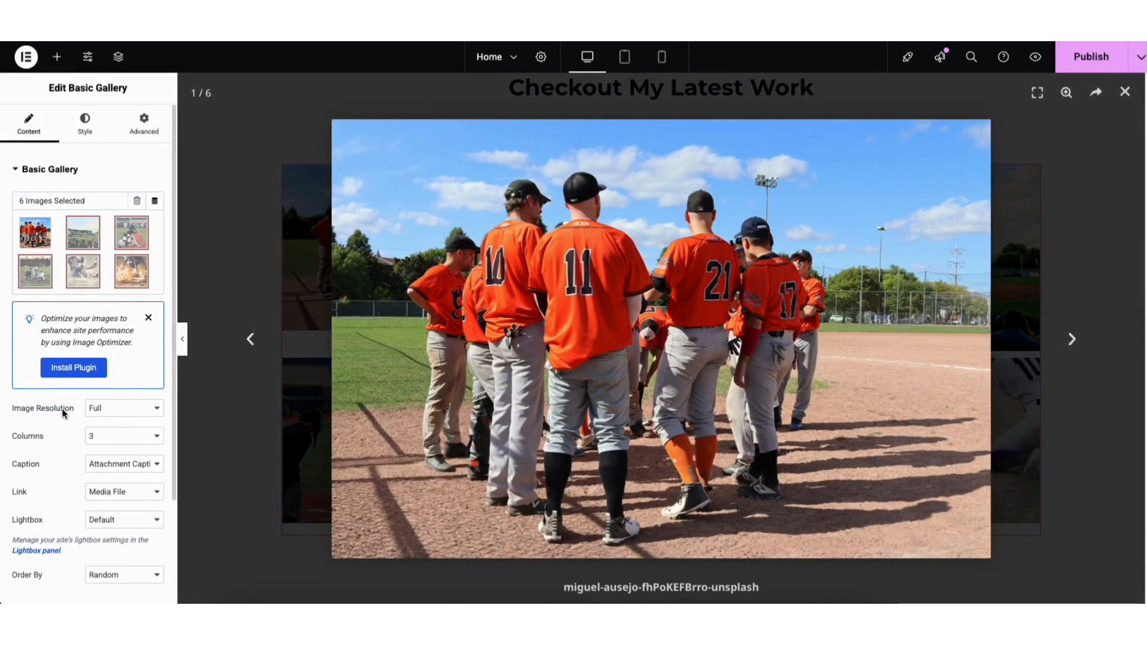
click(96, 410)
click(96, 410)
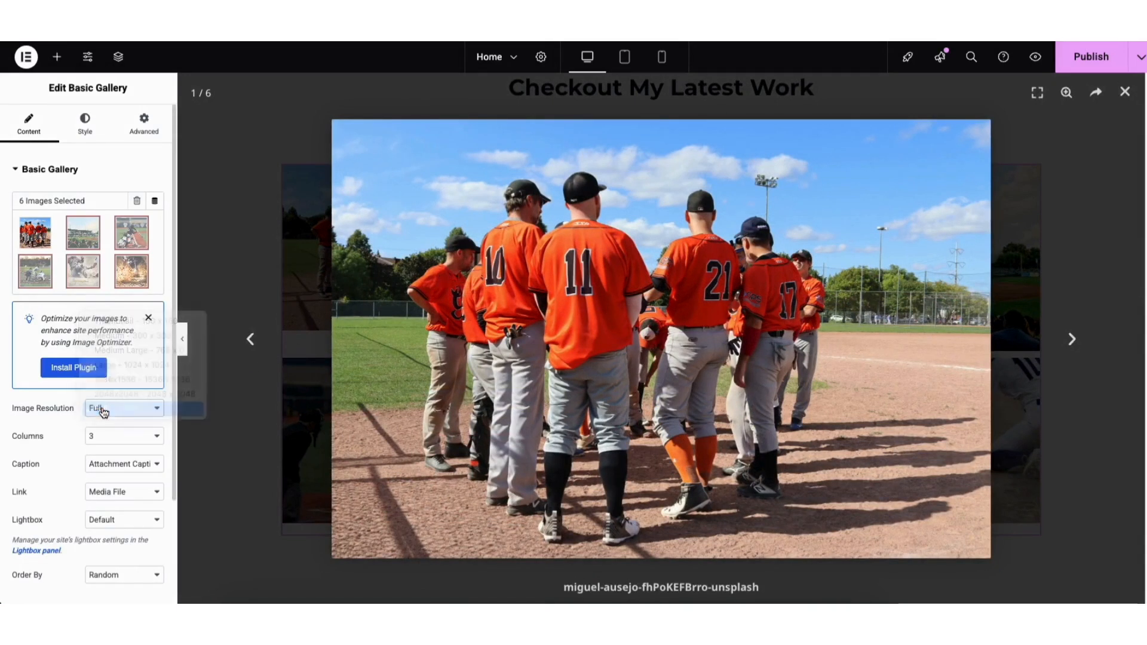
click(120, 441)
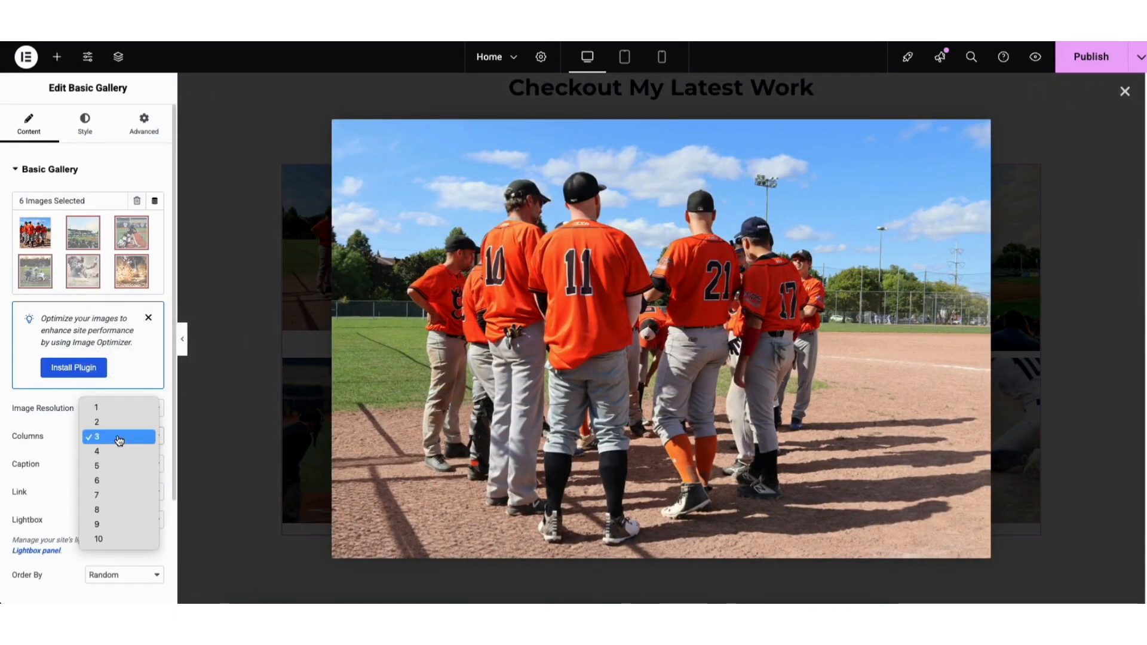
click(119, 441)
scroll(172, 395, down, 3)
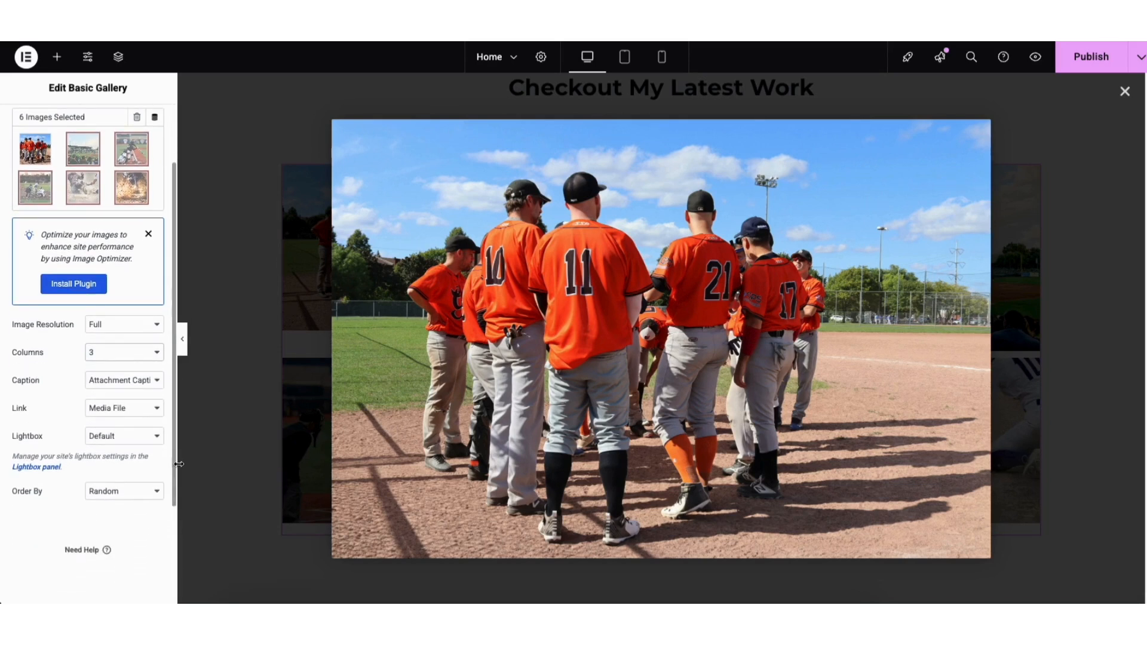
- Check the gallery's lightbox choices and page through the enlarged photos, closing the lightbox when done
click(120, 440)
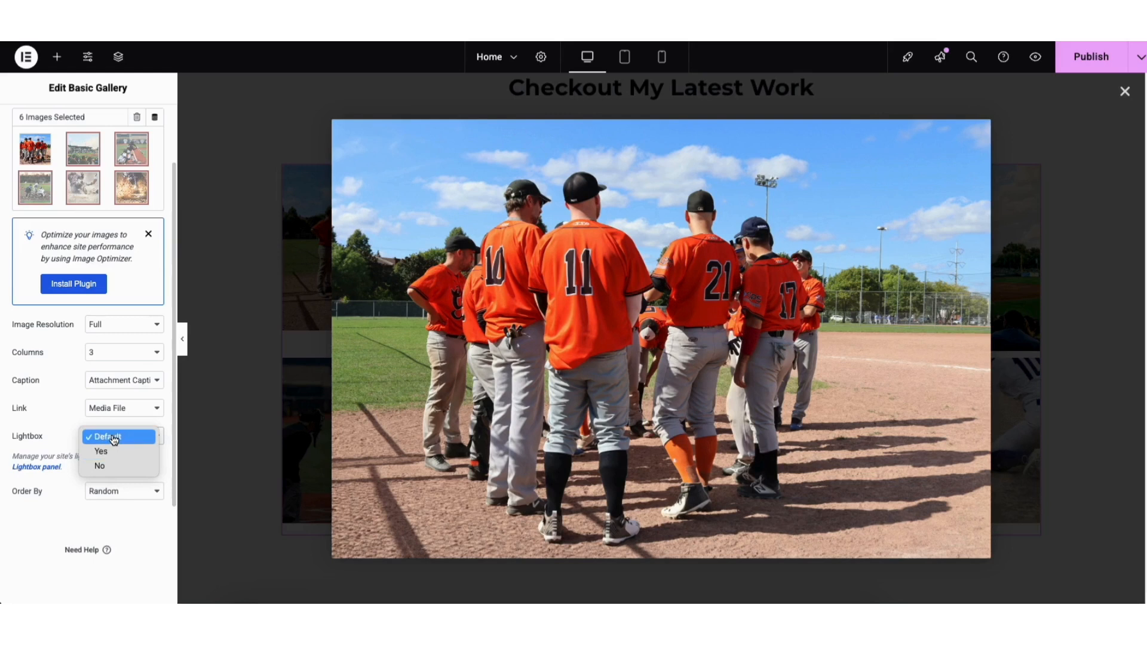
click(1040, 334)
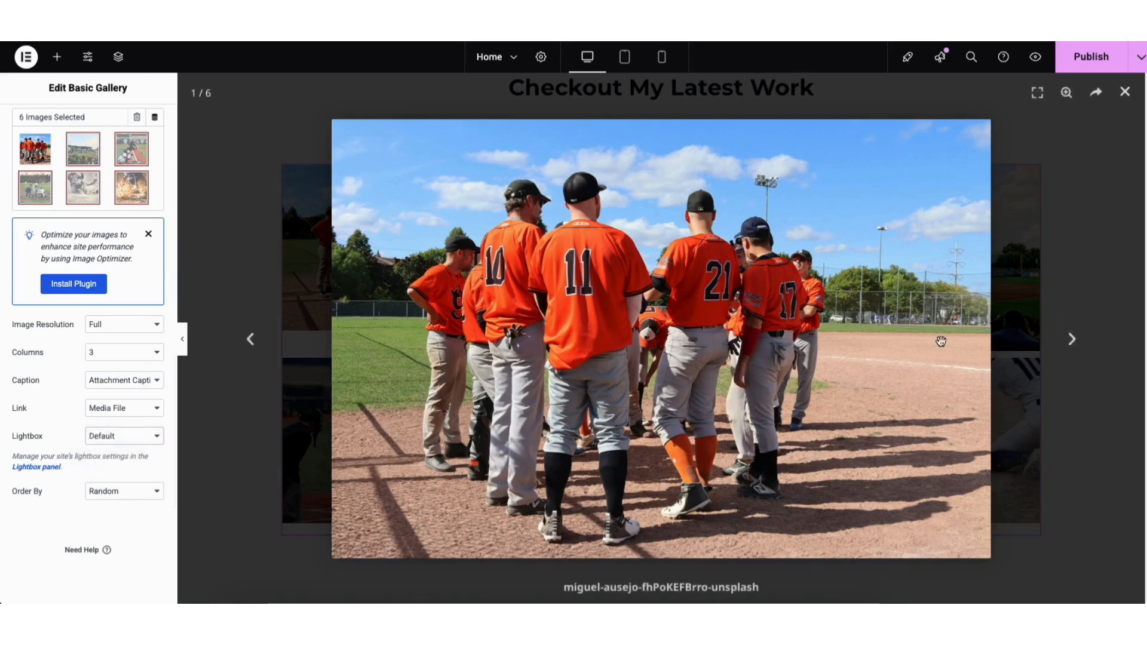
click(1073, 339)
click(1072, 339)
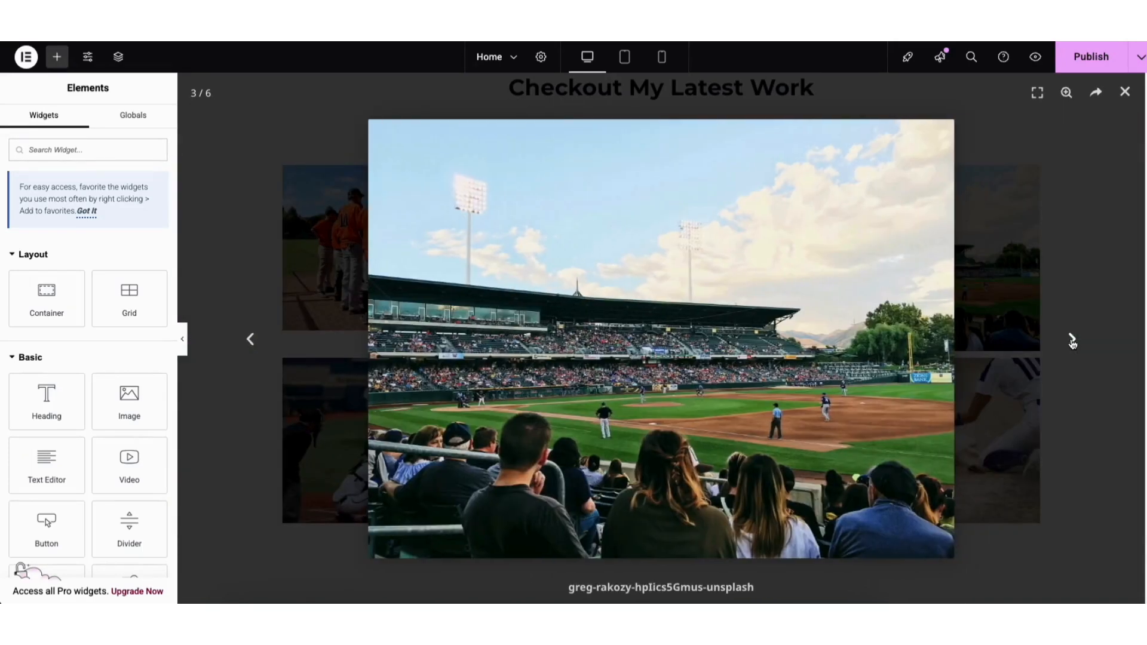
click(1073, 339)
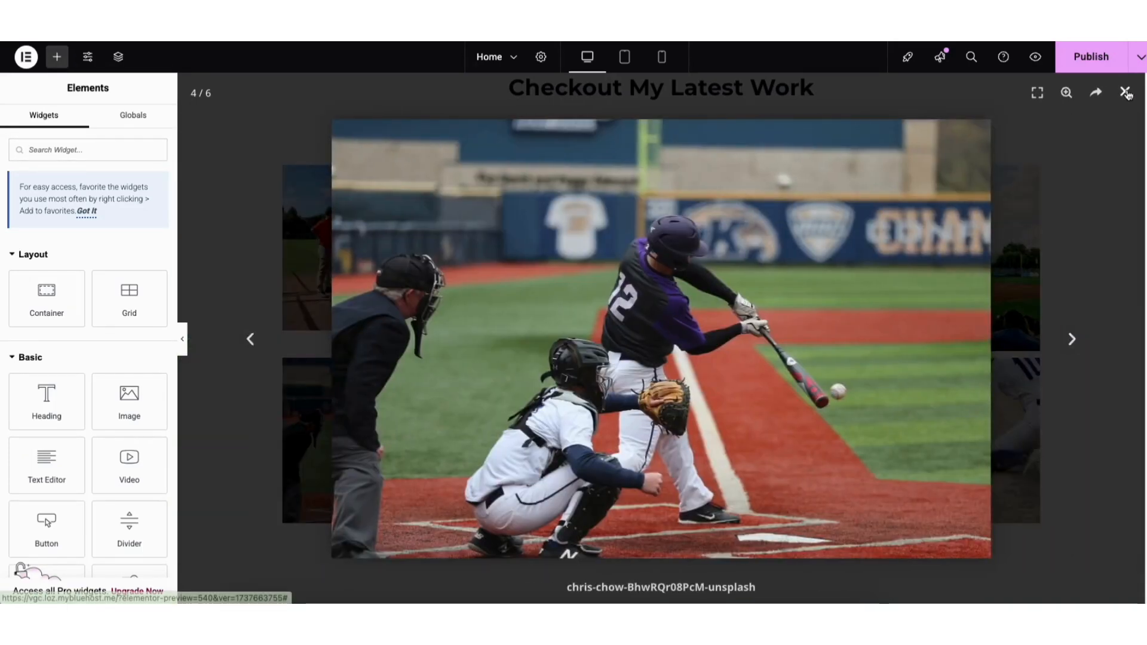
click(1126, 92)
- Set the Basic Gallery's Lightbox option to No and close the enlarged team photo
click(467, 309)
click(111, 372)
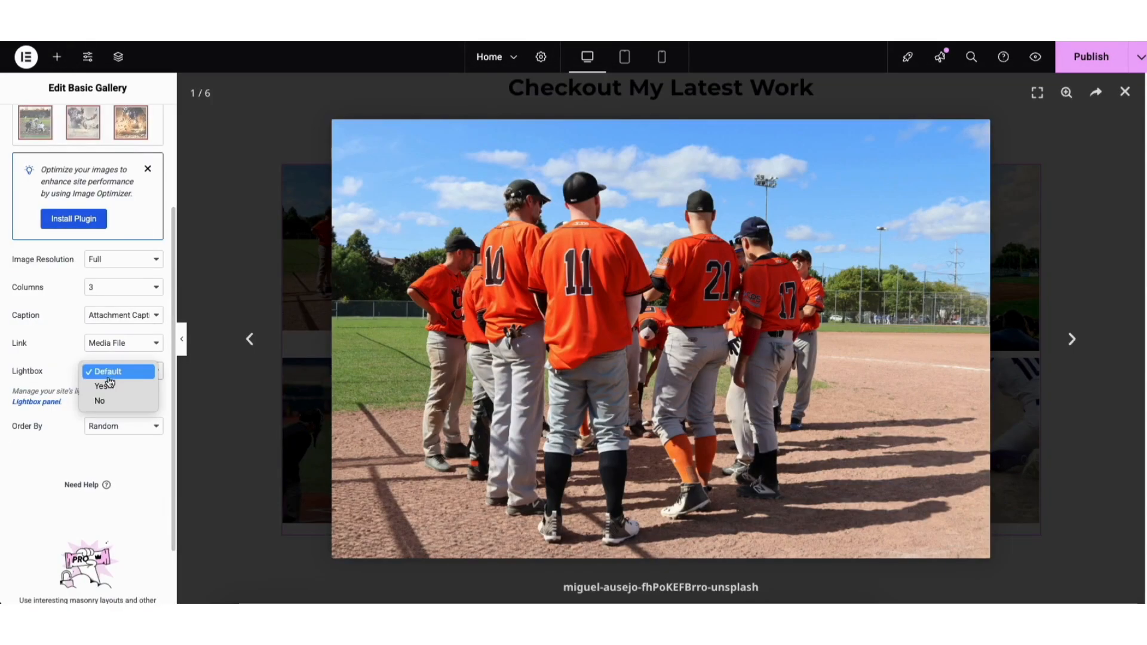
click(109, 400)
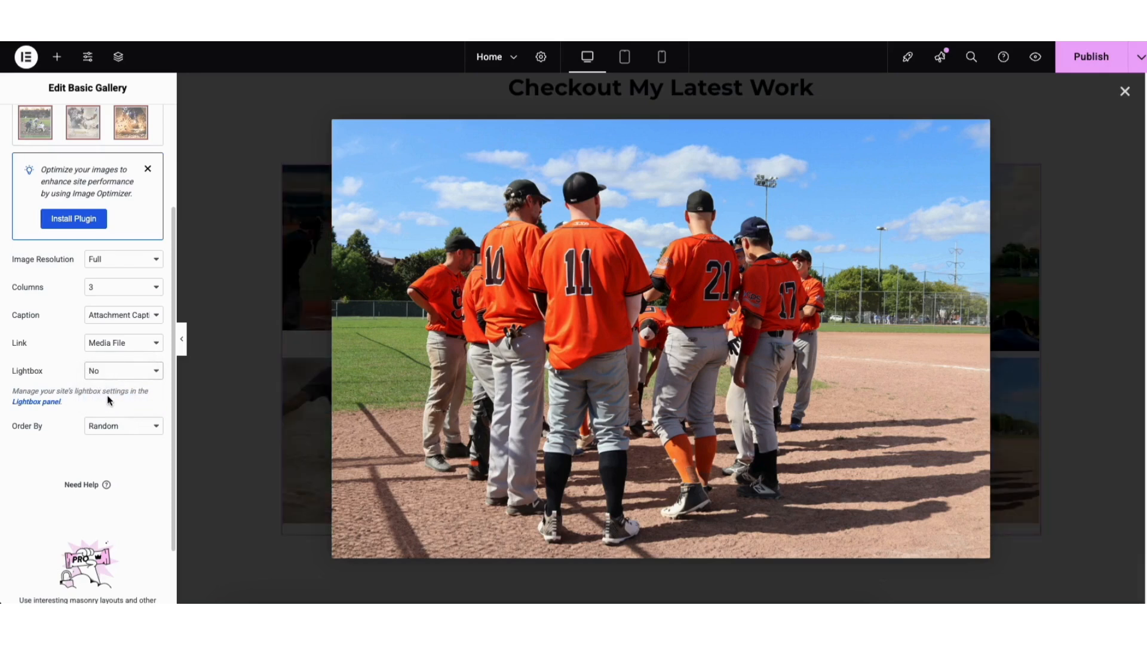
click(1125, 92)
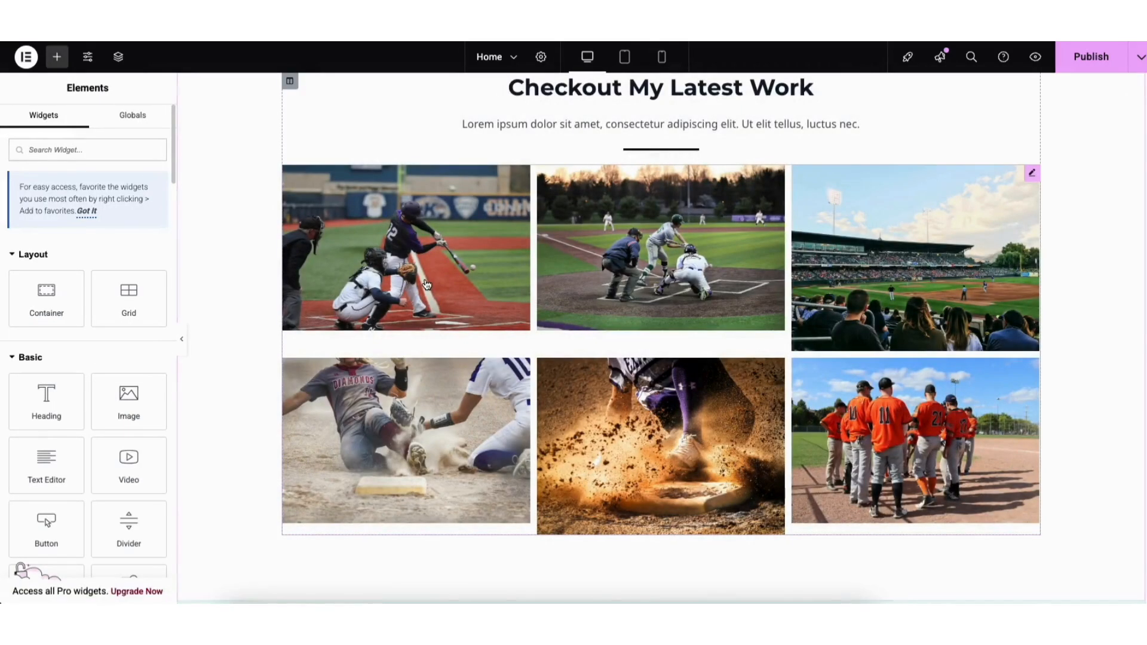
- Select the photo gallery again and review its remaining content settings and image style options
click(427, 285)
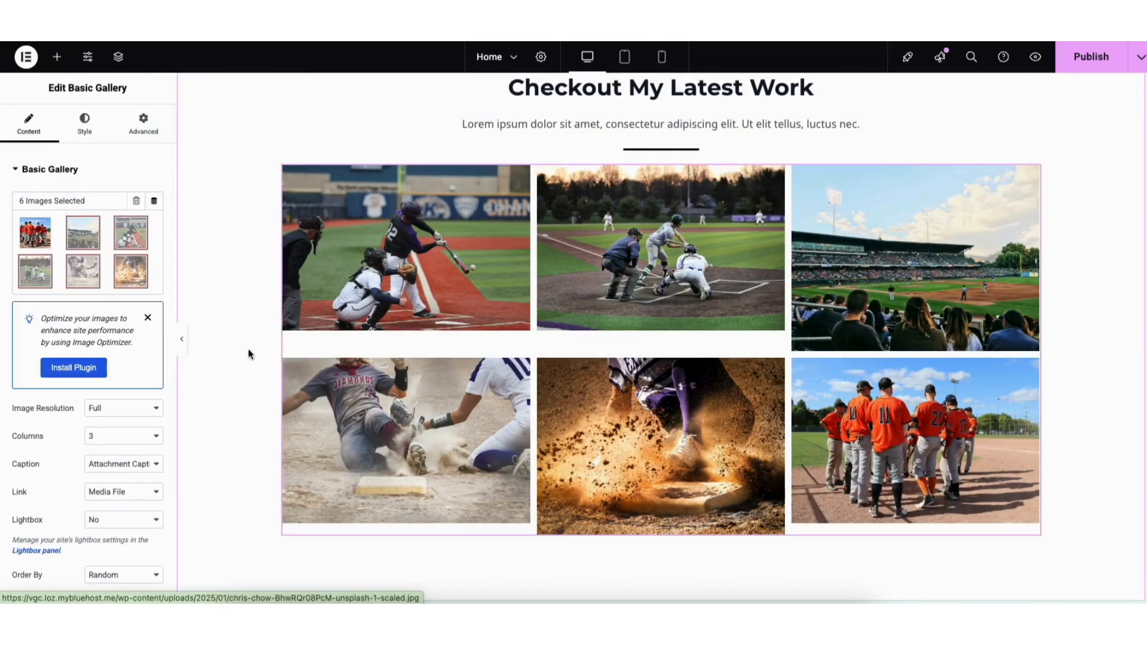
drag(170, 383, 173, 460)
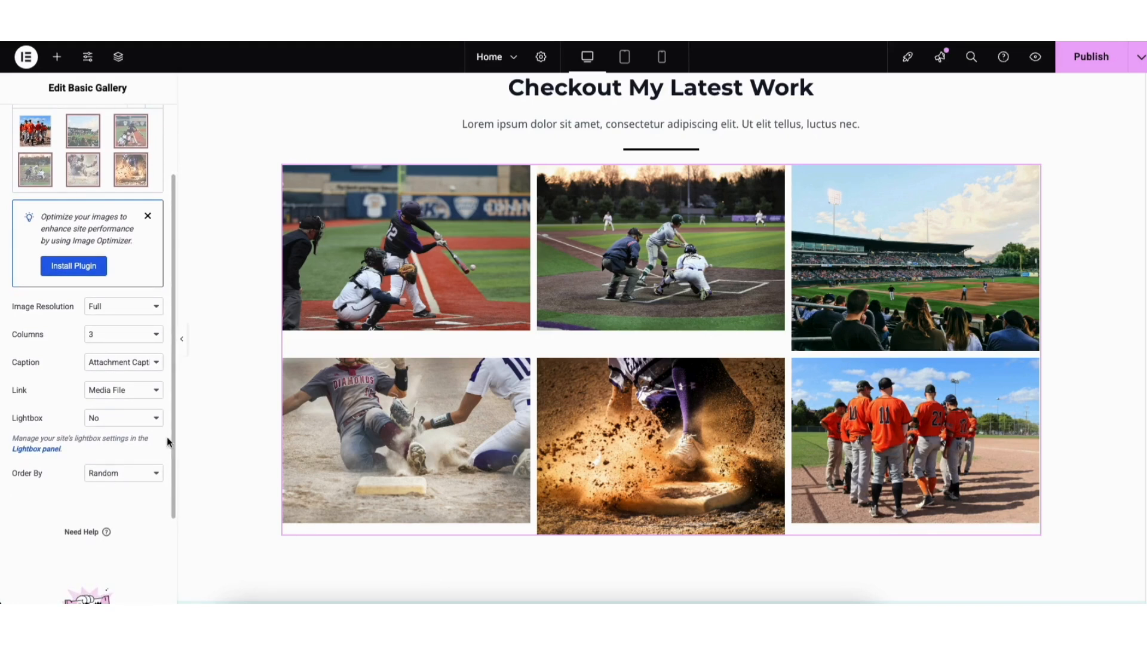
scroll(171, 431, up, 5)
click(80, 129)
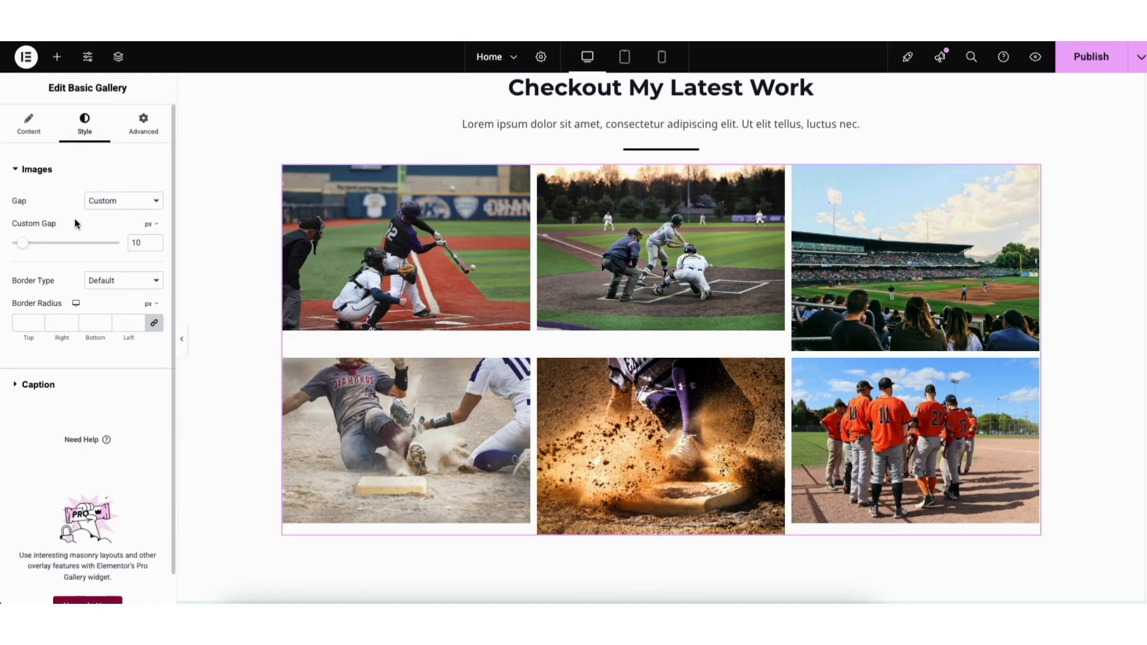
- Search the widgets for "gallery" and add an empty Basic Gallery above the existing baseball photos
click(57, 58)
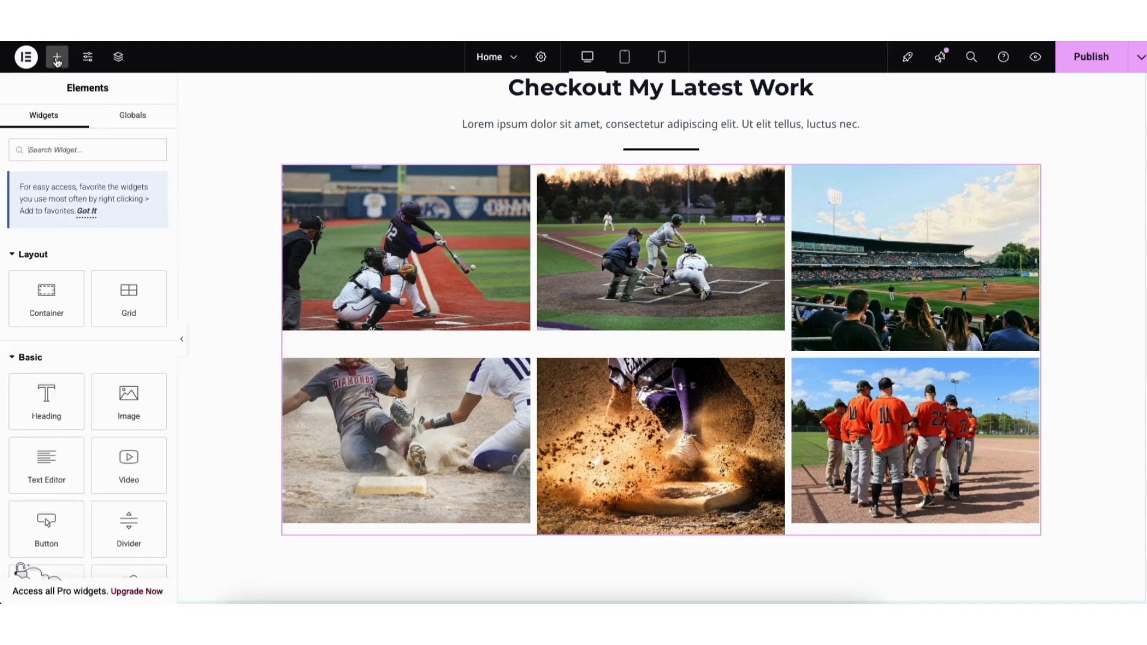
click(73, 149)
text(gallery)
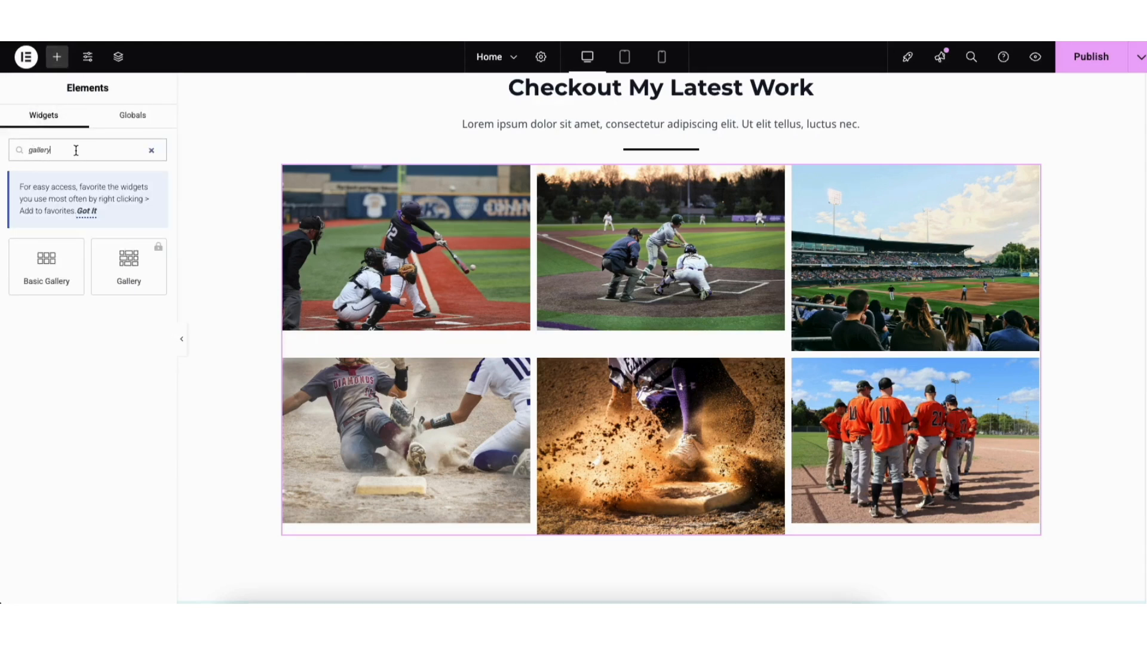
drag(45, 263, 614, 173)
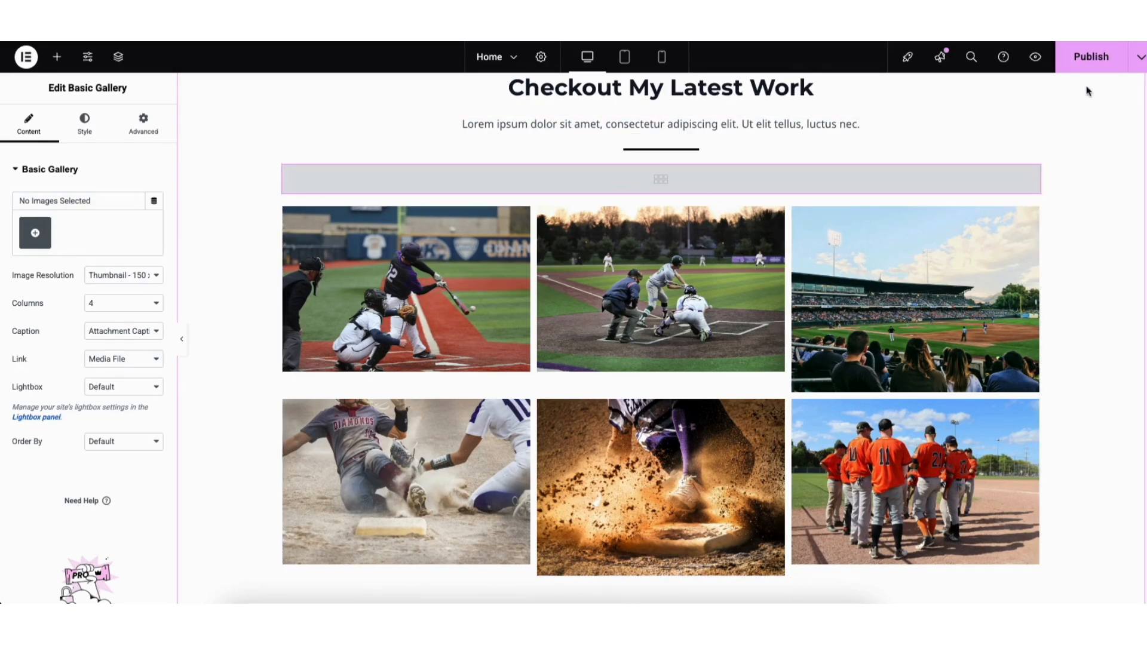
- Save the homepage as a draft and open its preview
click(1140, 66)
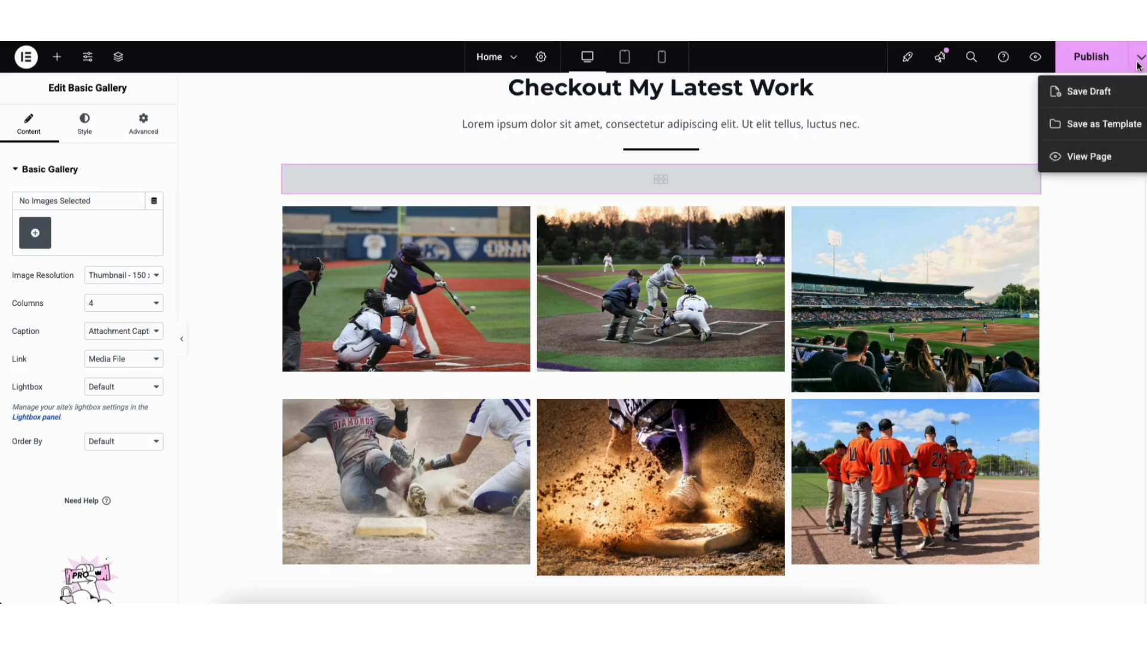
click(1095, 92)
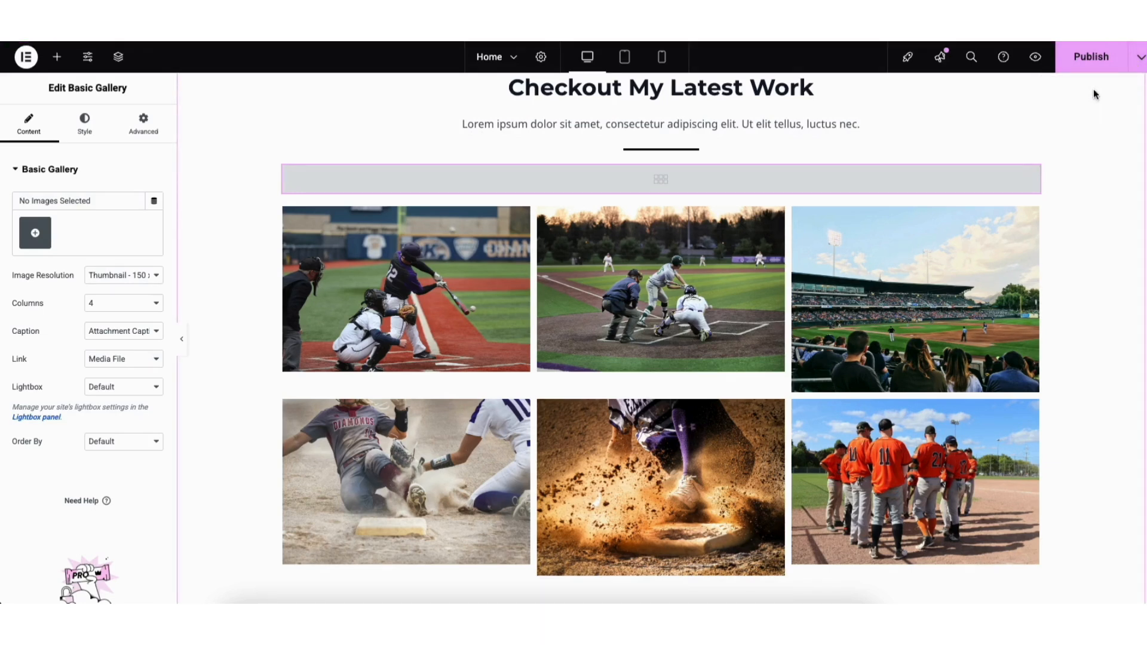
click(1036, 58)
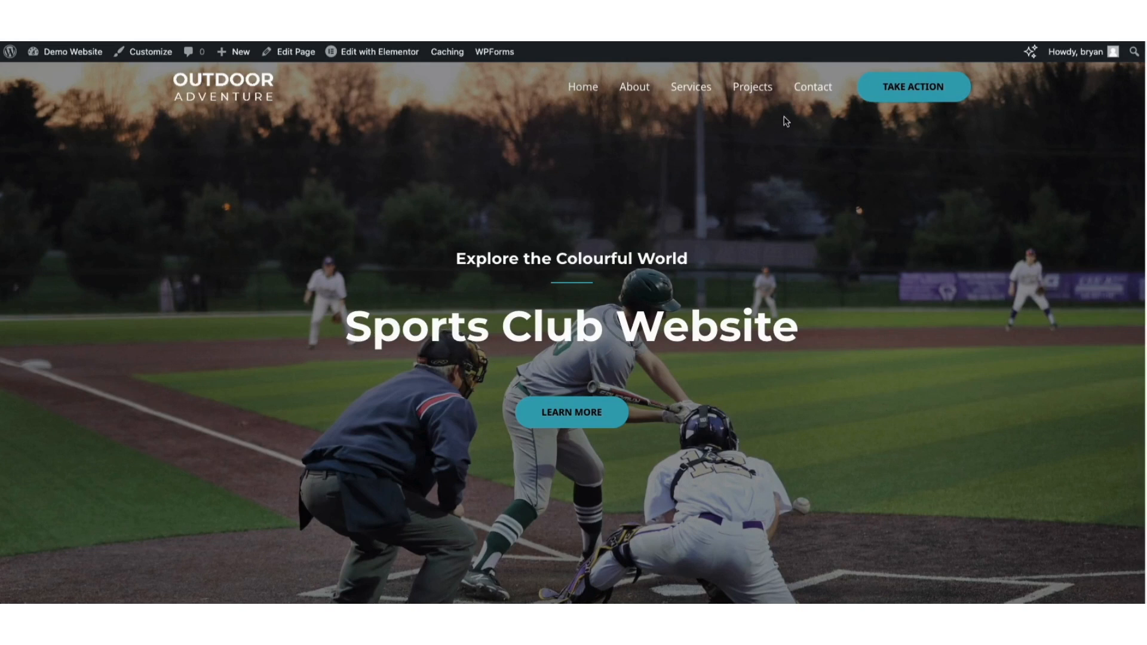
- Open the site's Contact page and view its message form and contact information
click(801, 92)
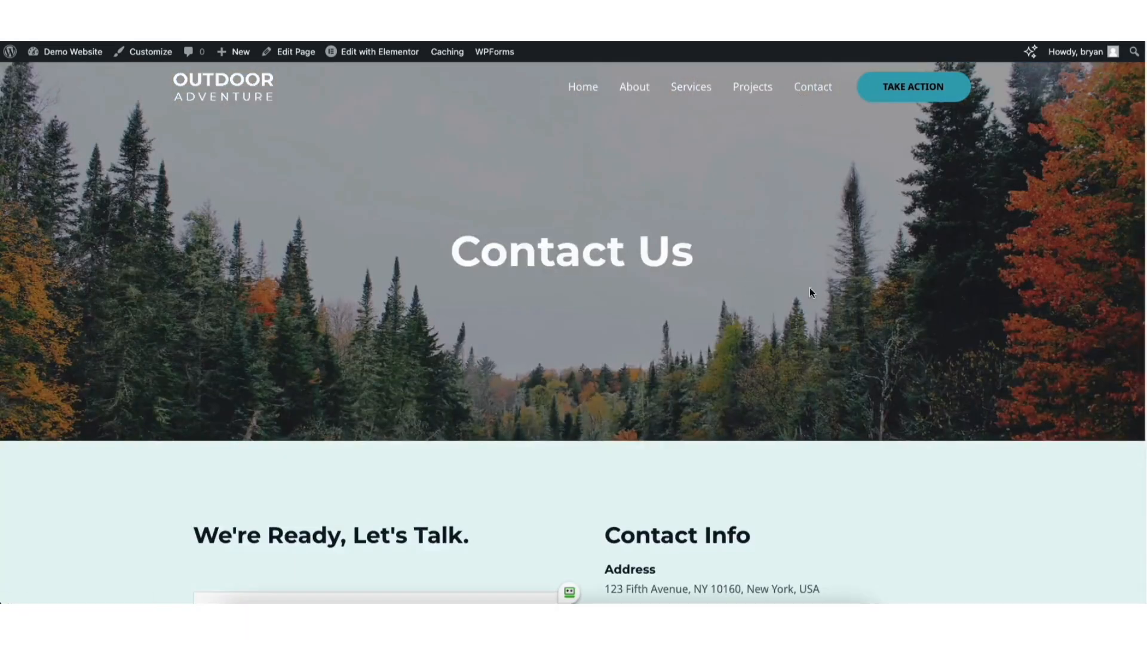
scroll(573, 333, down, 1)
scroll(1127, 282, down, 5)
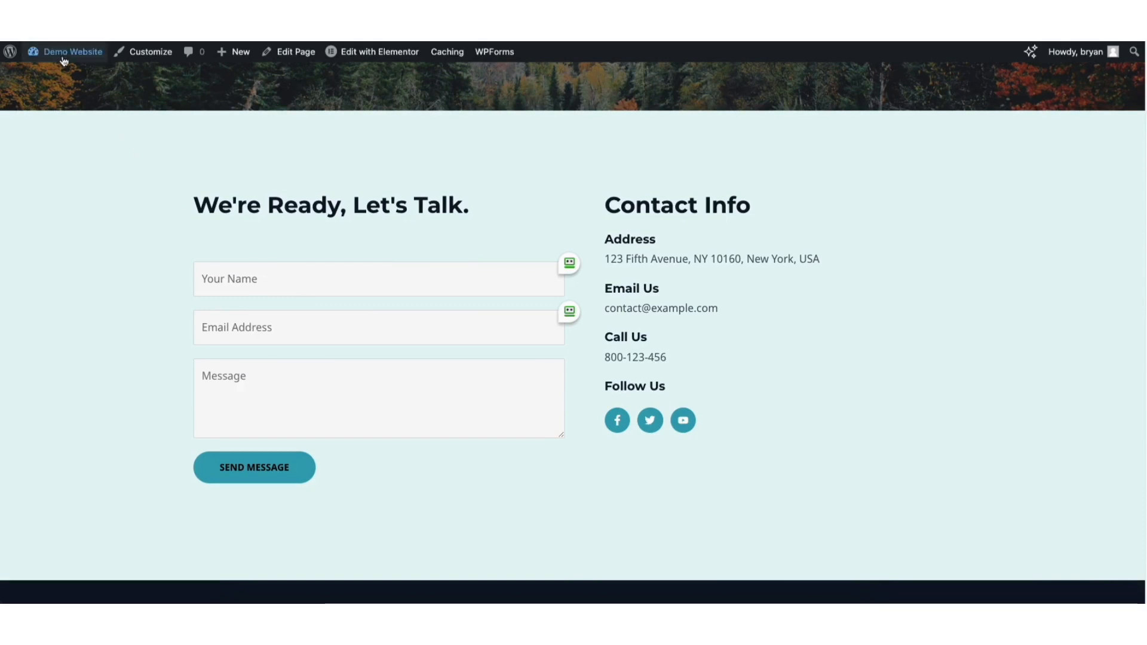
- Go to the WordPress dashboard and open the WPForms contact form for editing
mouse_move(63, 55)
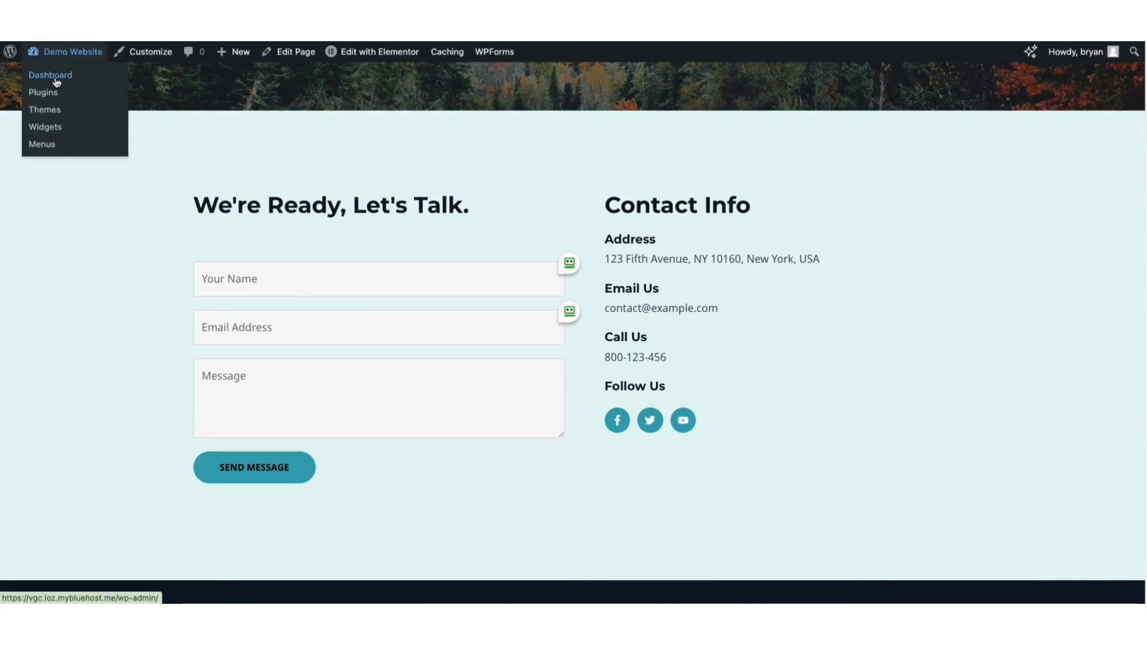
click(56, 82)
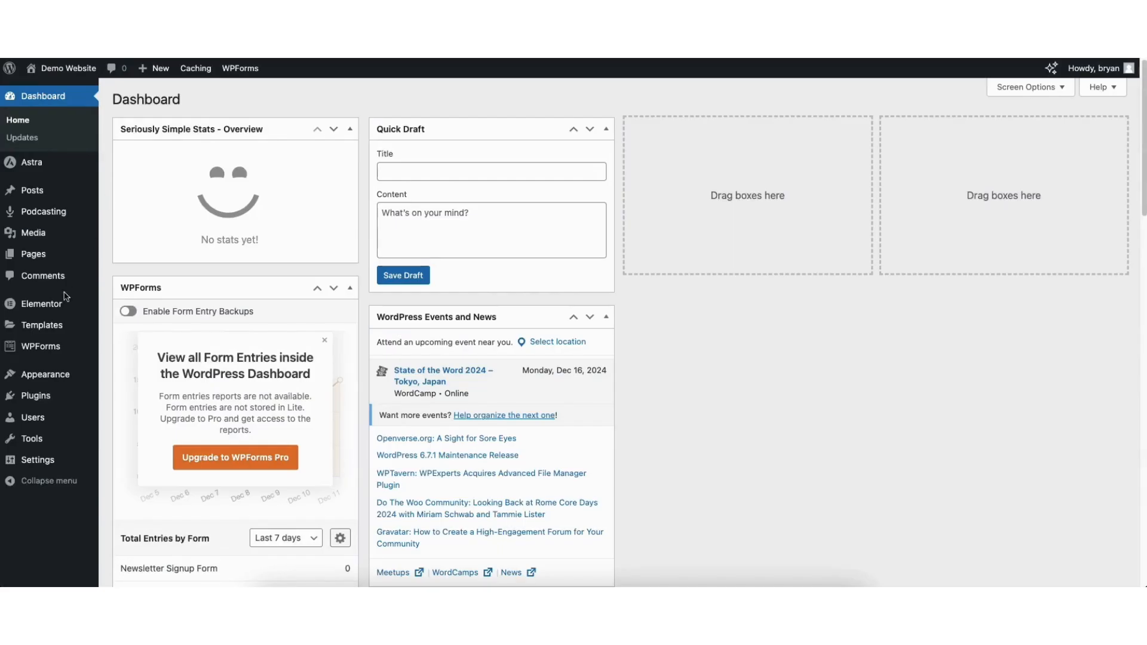
mouse_move(33, 349)
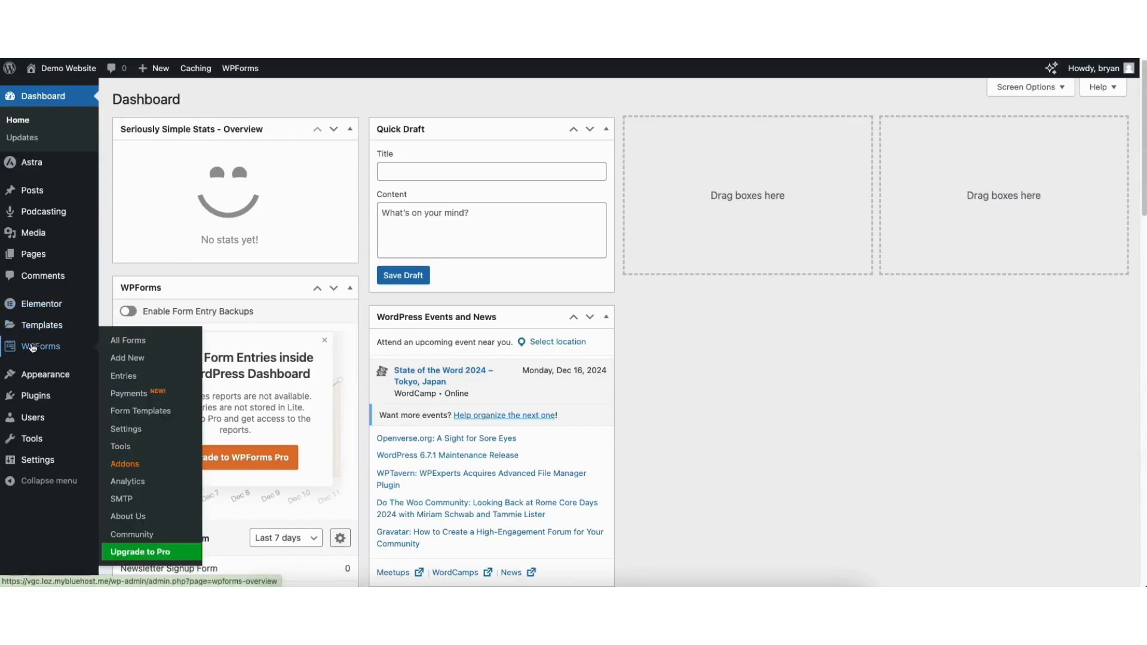
click(33, 348)
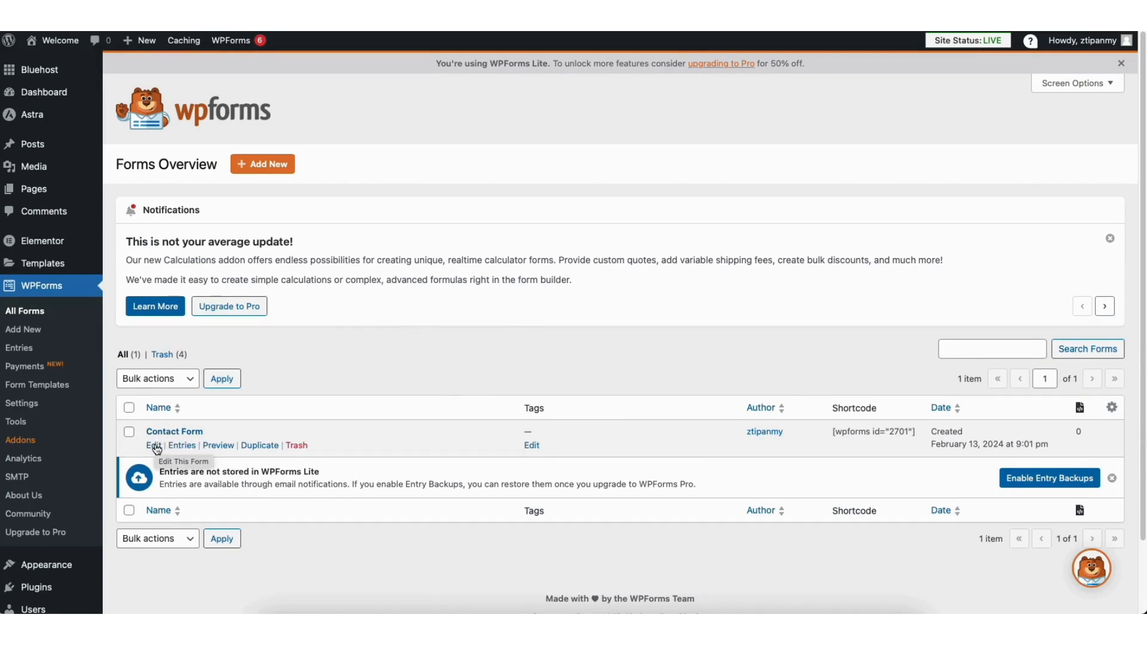
click(154, 446)
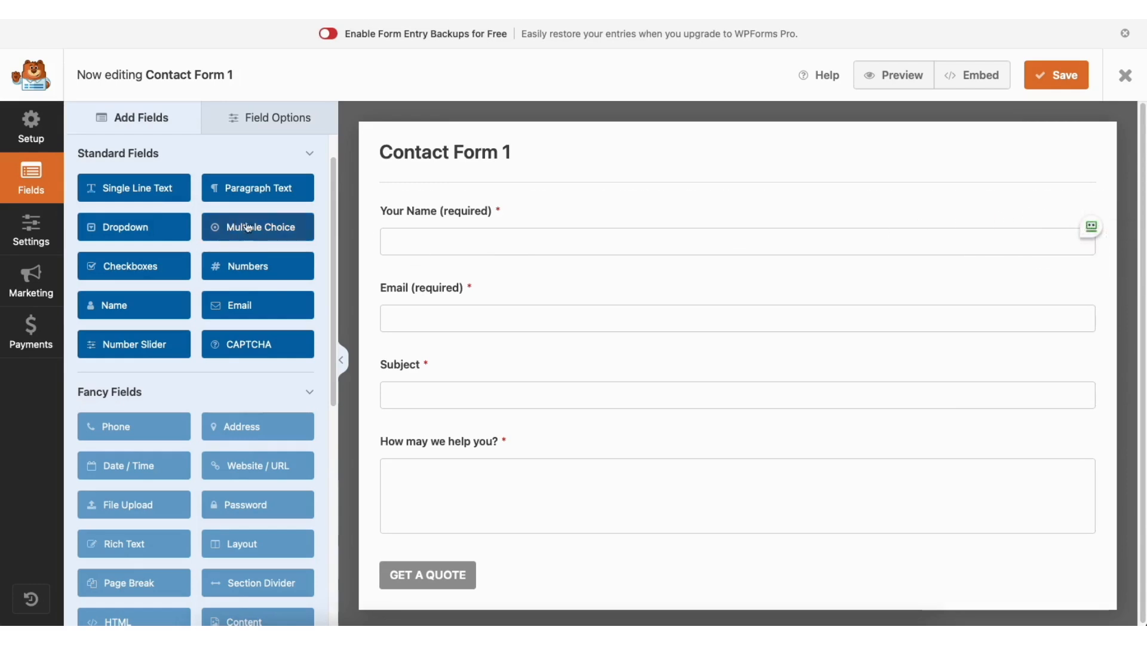
- Insert a Single Line Text field between the Your Name and Email fields of the contact form
mouse_move(421, 210)
mouse_down()
mouse_move(431, 302)
mouse_move(422, 213)
mouse_up()
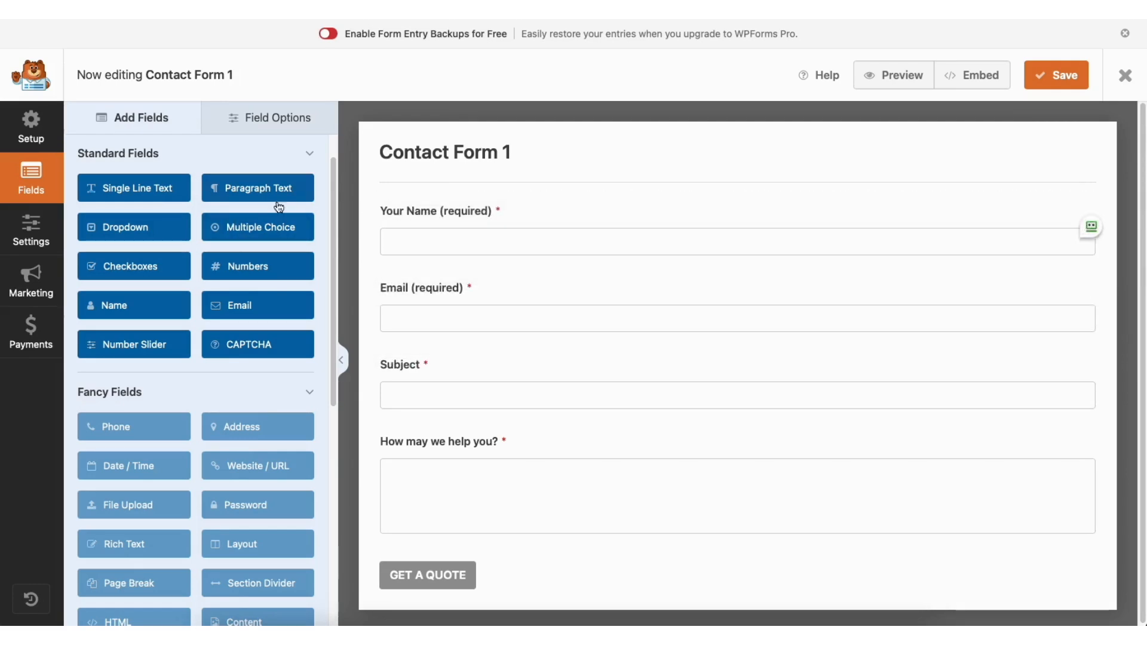
drag(149, 188, 447, 288)
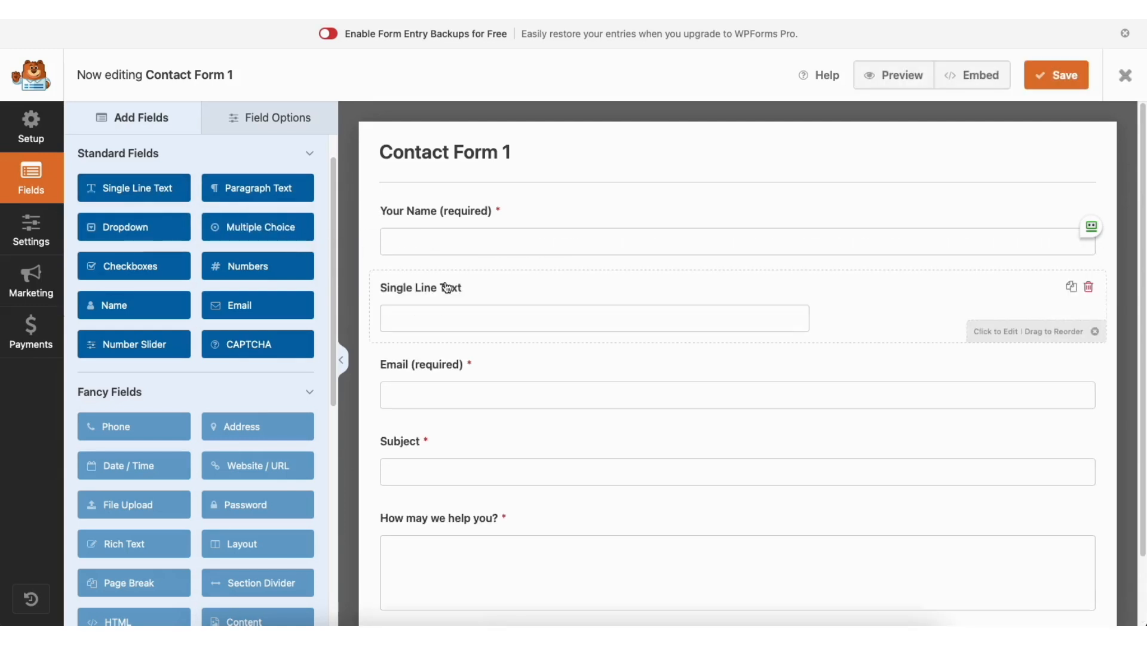
- Open the Your Name field's general options and switch its Required setting off and back on
click(265, 116)
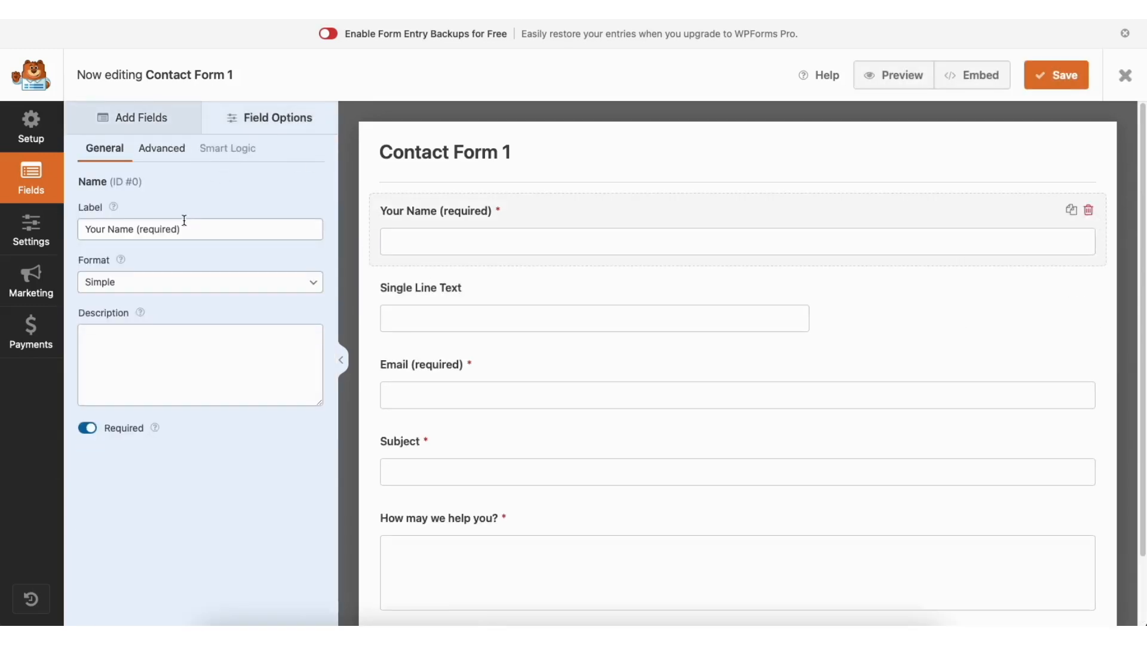
click(175, 230)
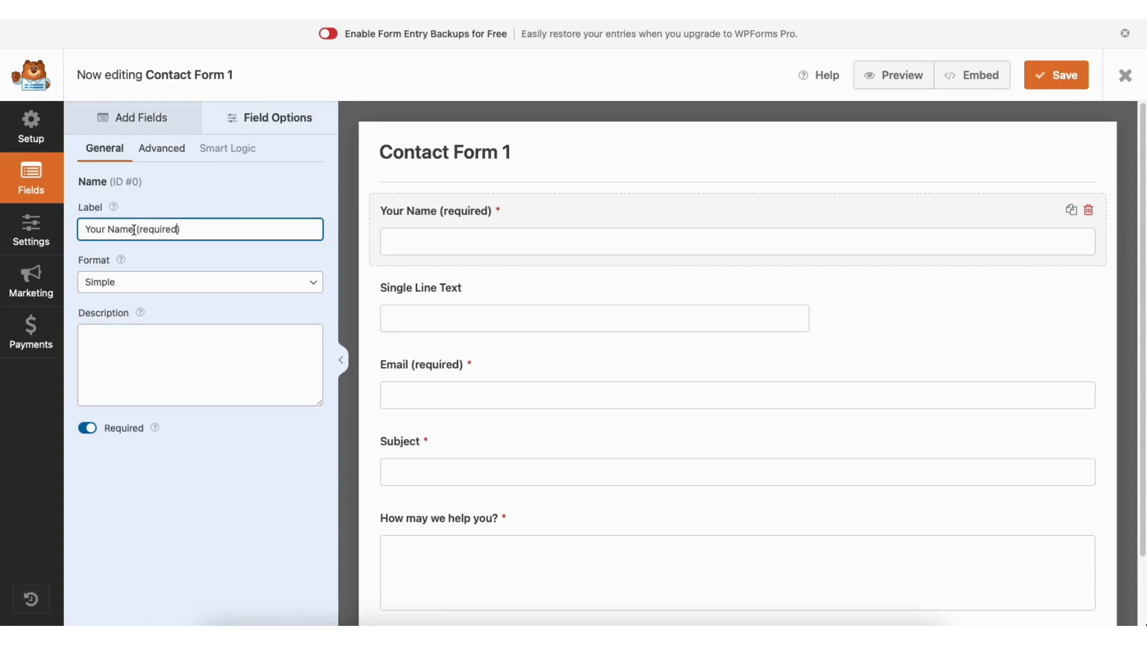
click(89, 429)
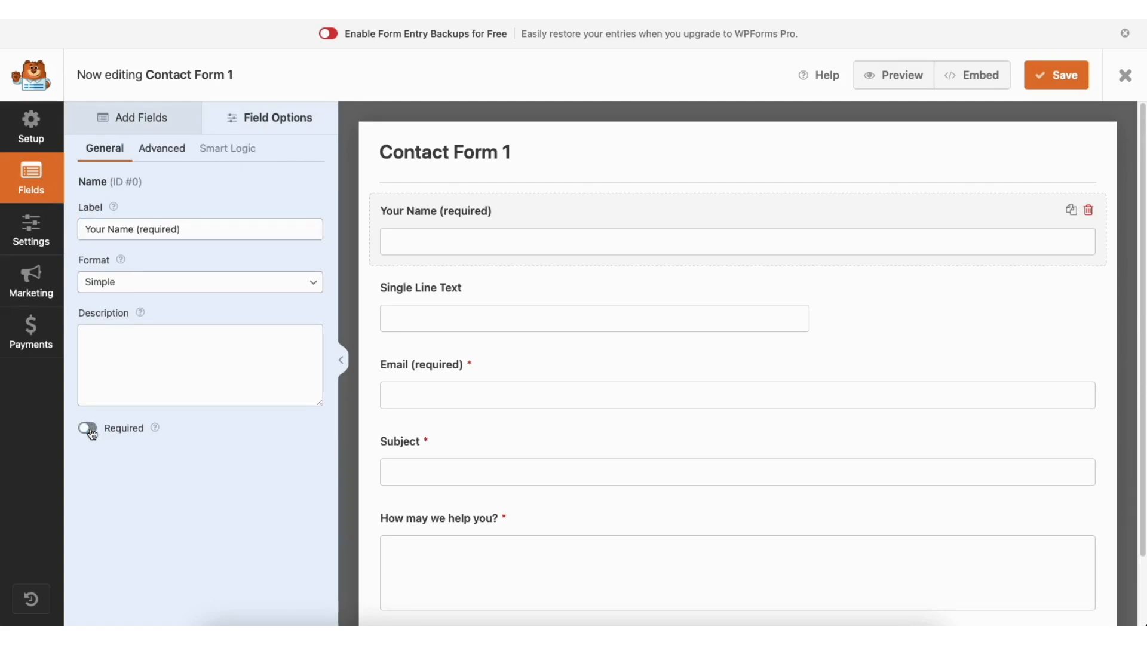
click(89, 429)
- Review the Your Name field's advanced options and keep its field size at Large
click(177, 151)
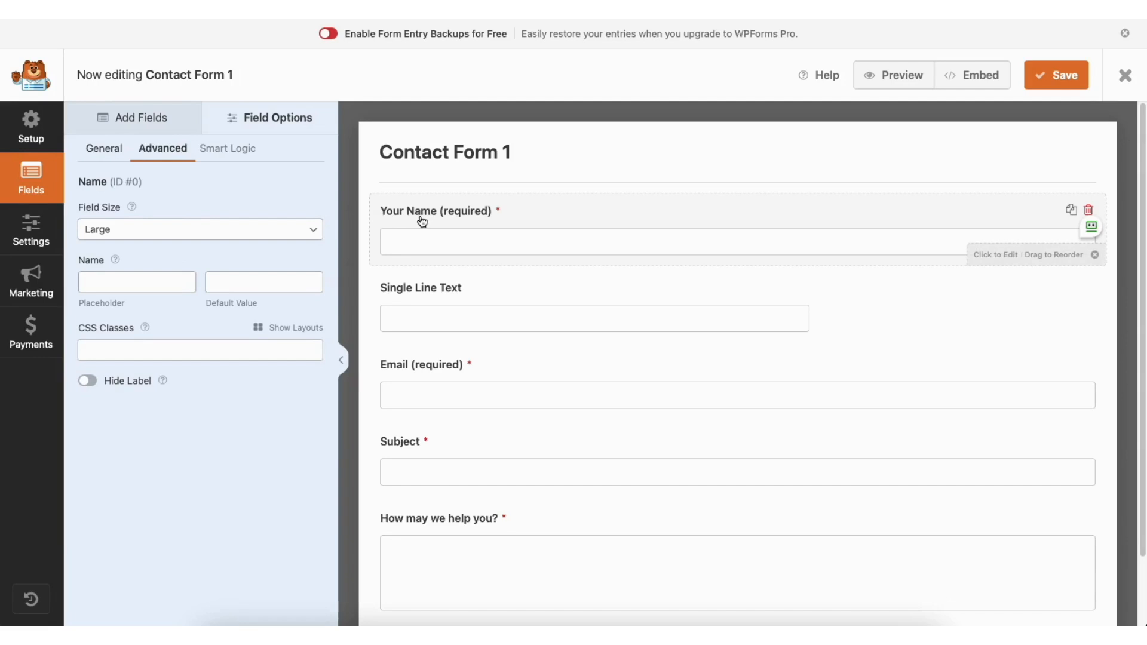
click(160, 231)
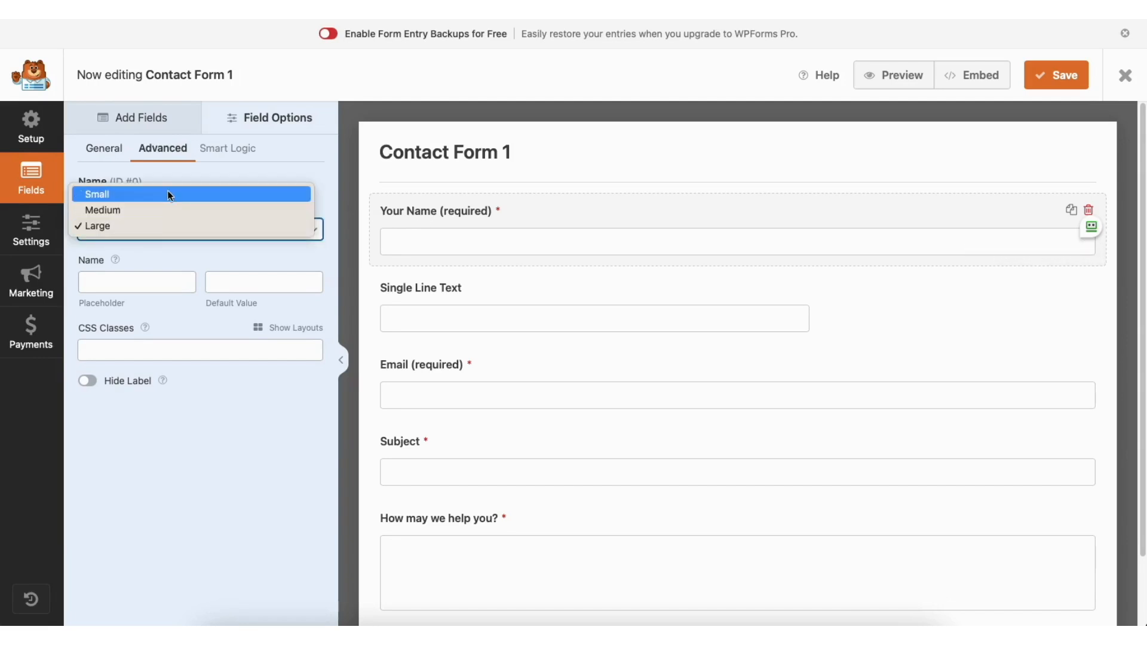
click(158, 225)
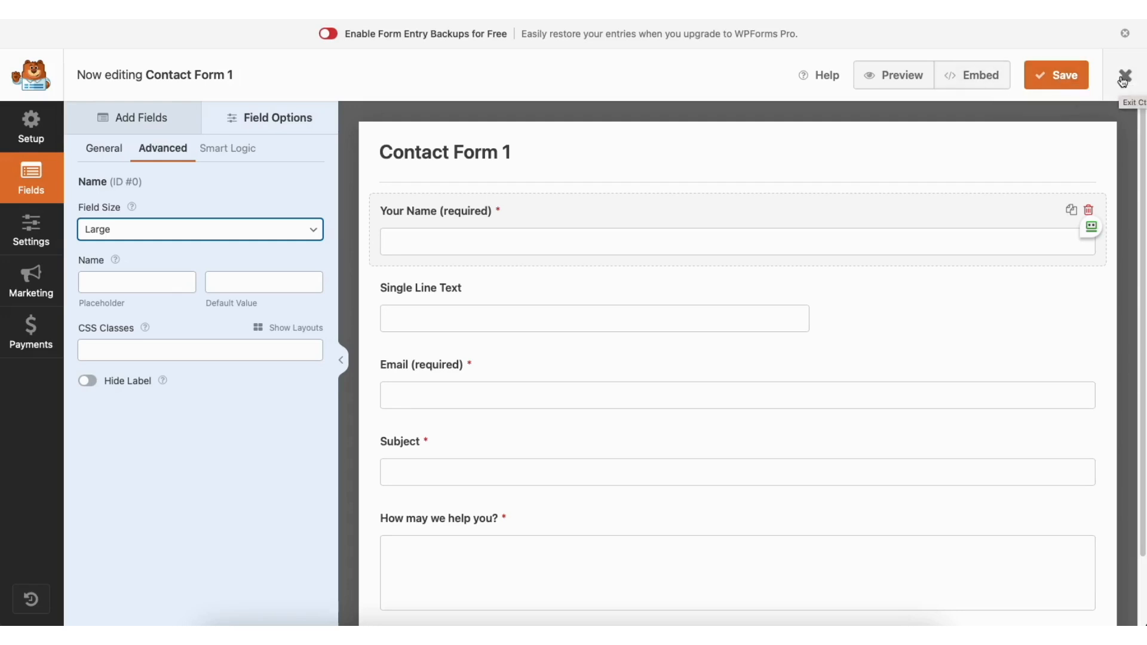
- Examine the form's general, spam protection and security, notification and confirmation settings
click(33, 230)
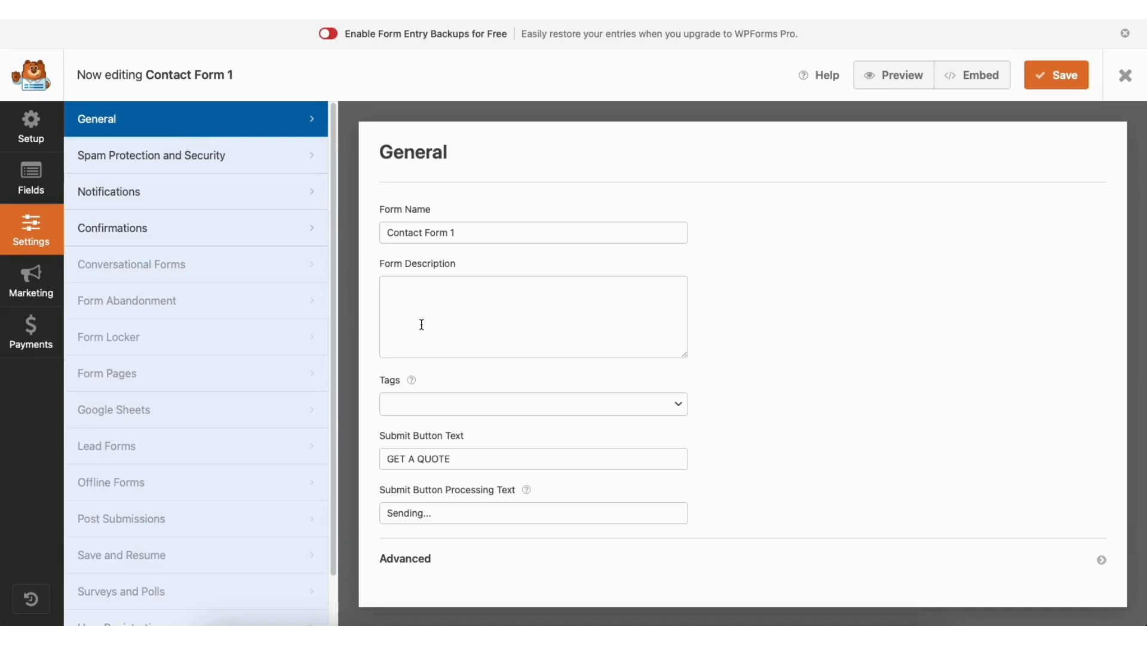
click(238, 160)
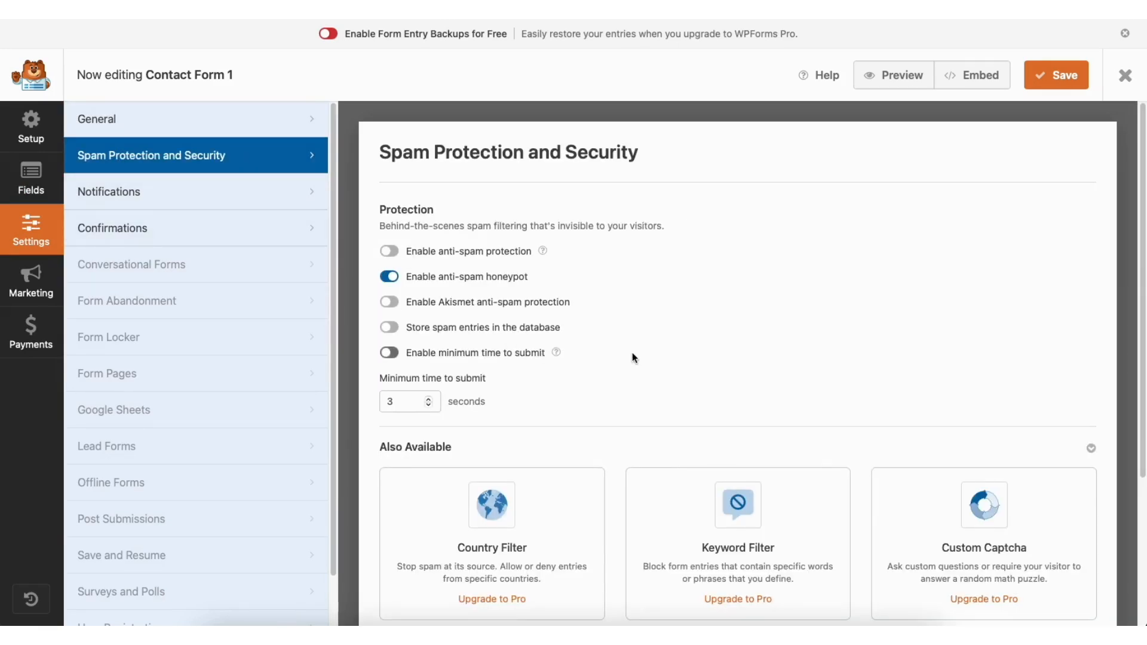
click(217, 192)
drag(1143, 197, 1146, 324)
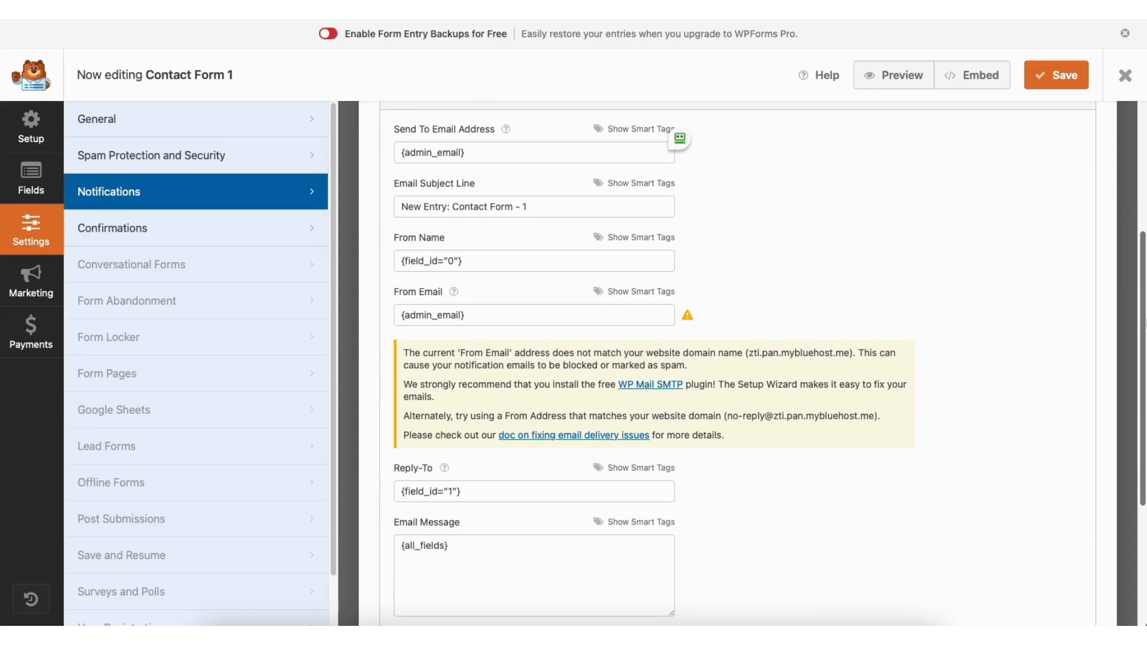
click(220, 226)
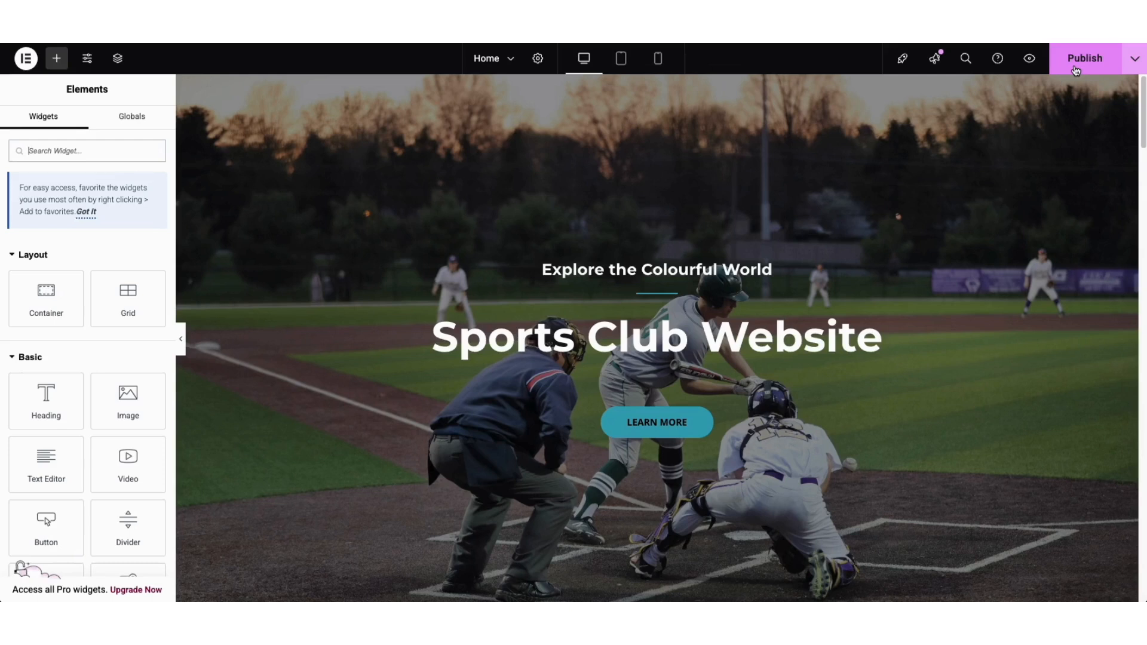
- Check the save options beside Publish and preview the homepage in desktop, tablet and mobile layouts, returning to desktop
click(1135, 68)
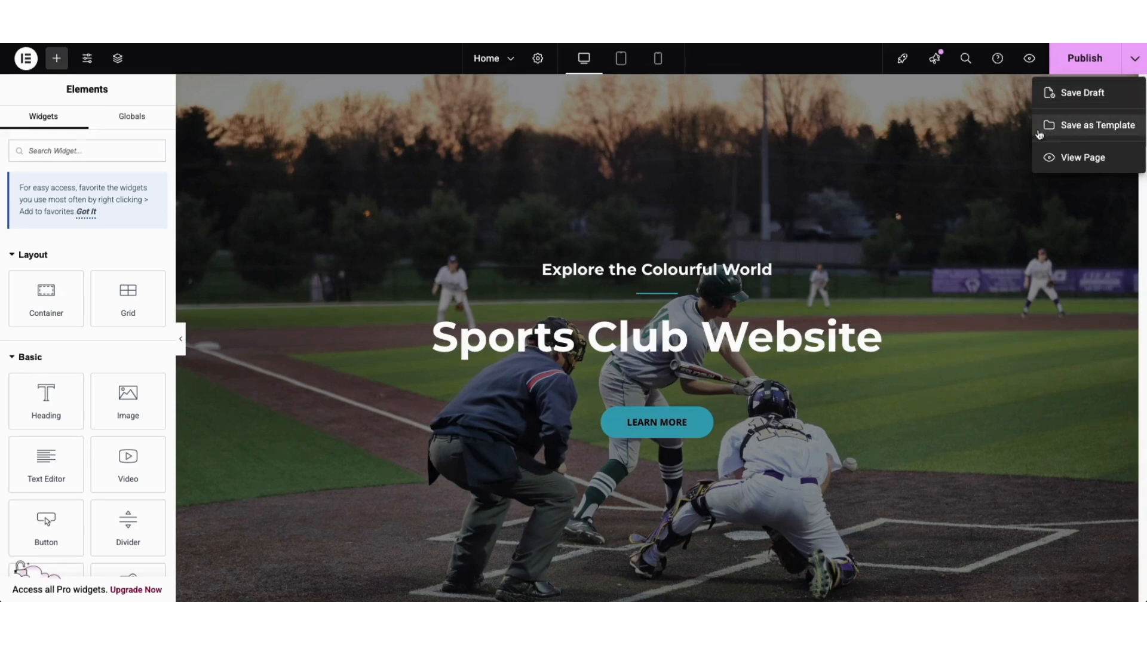
click(1011, 136)
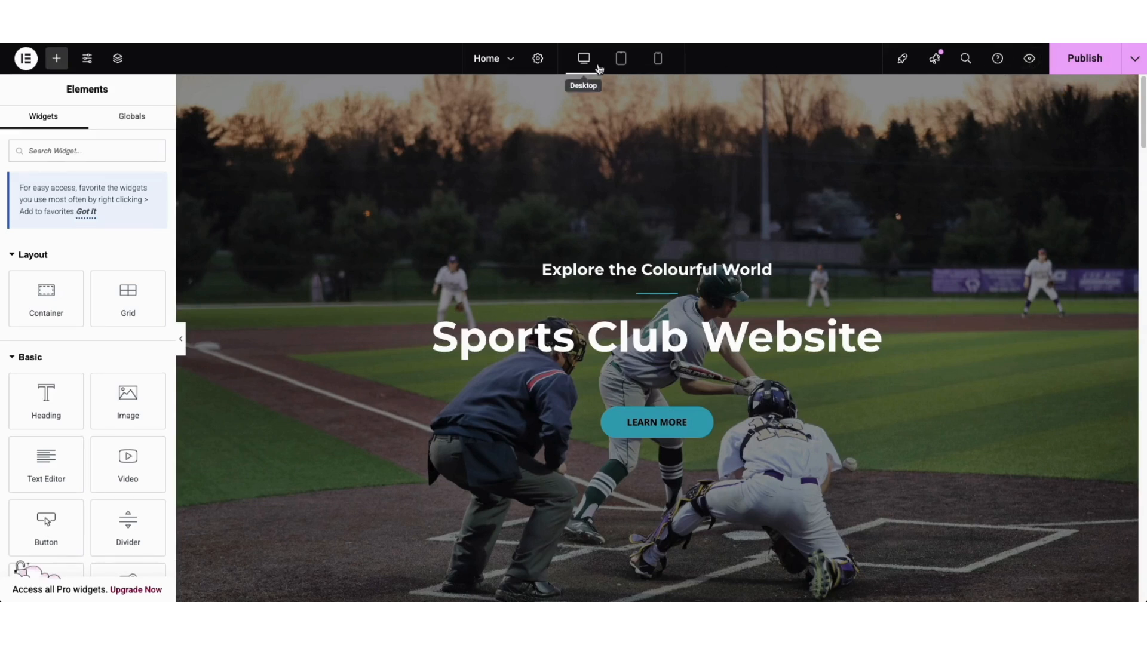
scroll(1131, 179, down, 10)
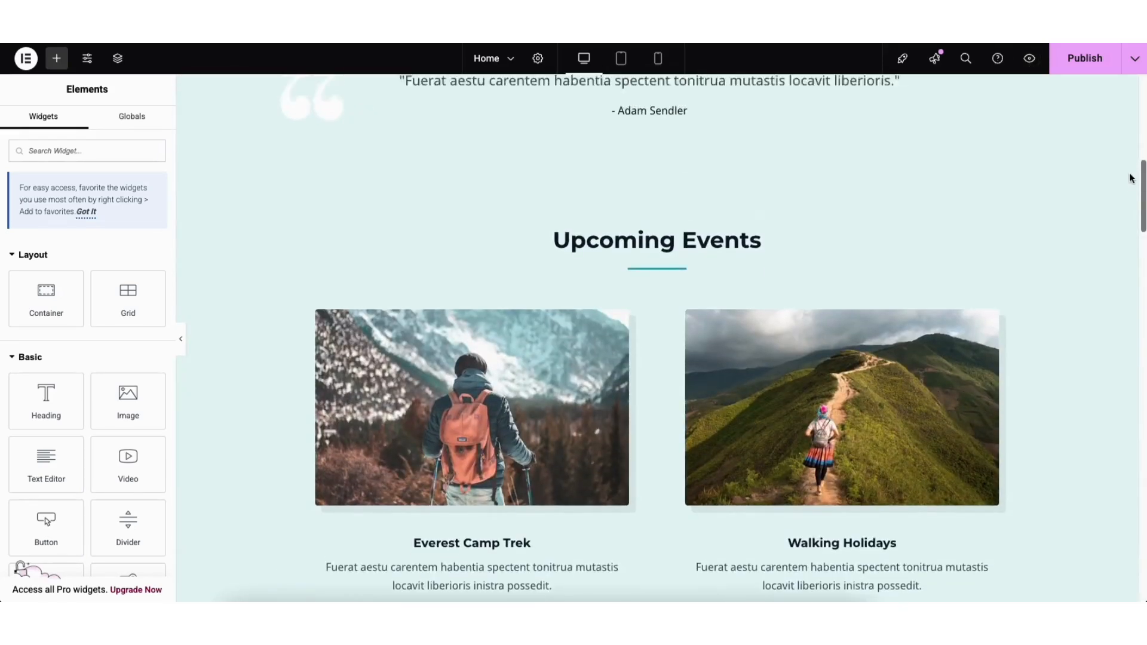
scroll(1131, 183, up, 10)
click(620, 58)
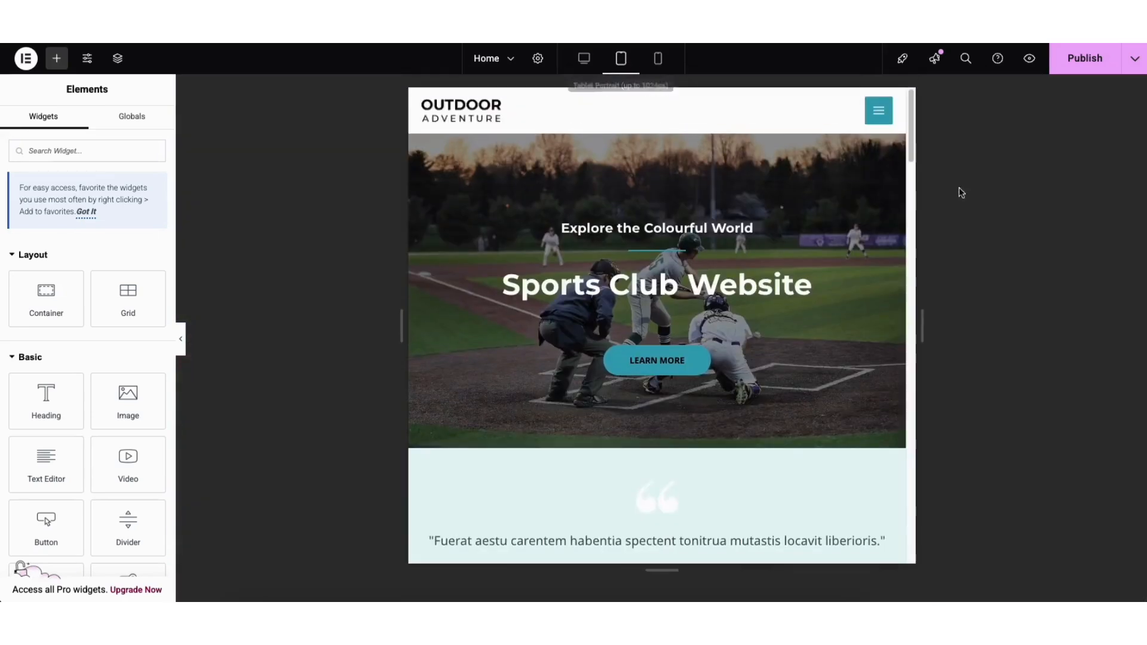
drag(912, 143, 913, 85)
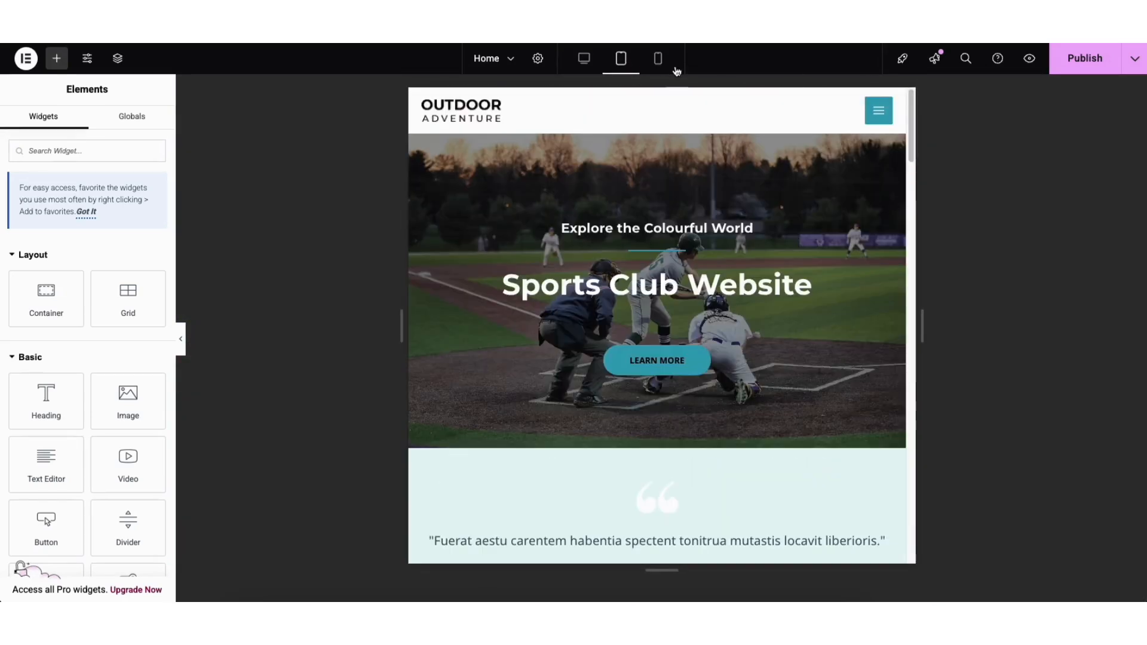
click(658, 58)
mouse_move(778, 108)
mouse_down()
mouse_move(776, 173)
mouse_move(777, 105)
mouse_up()
click(584, 58)
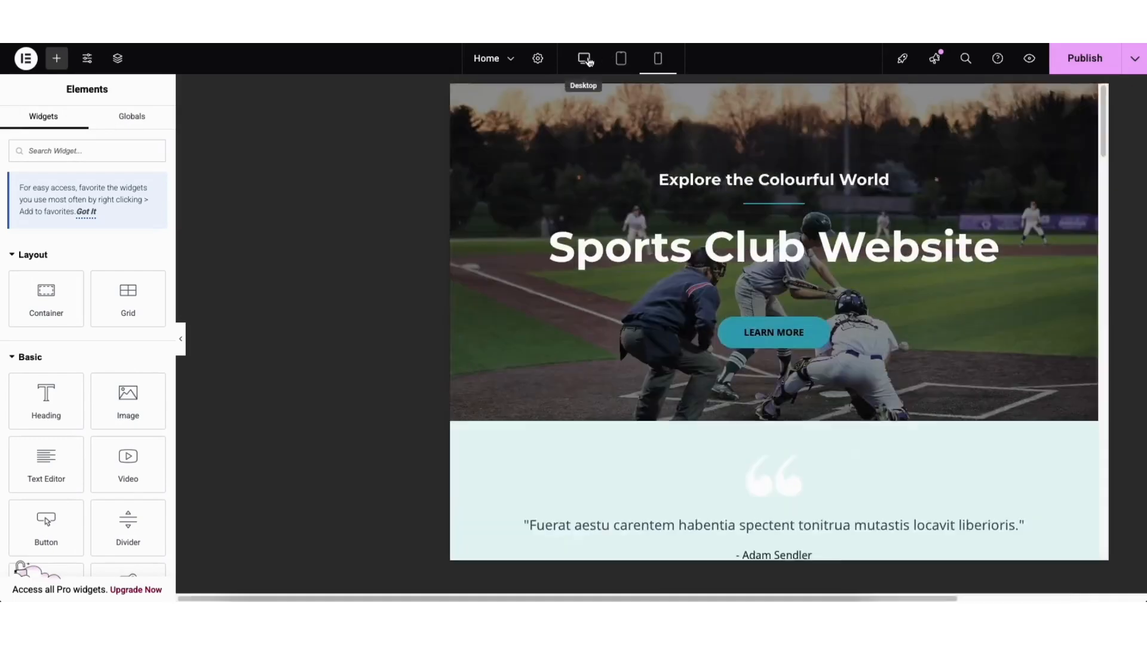
- View Elementor's site settings and the revision history of the Home page
click(87, 59)
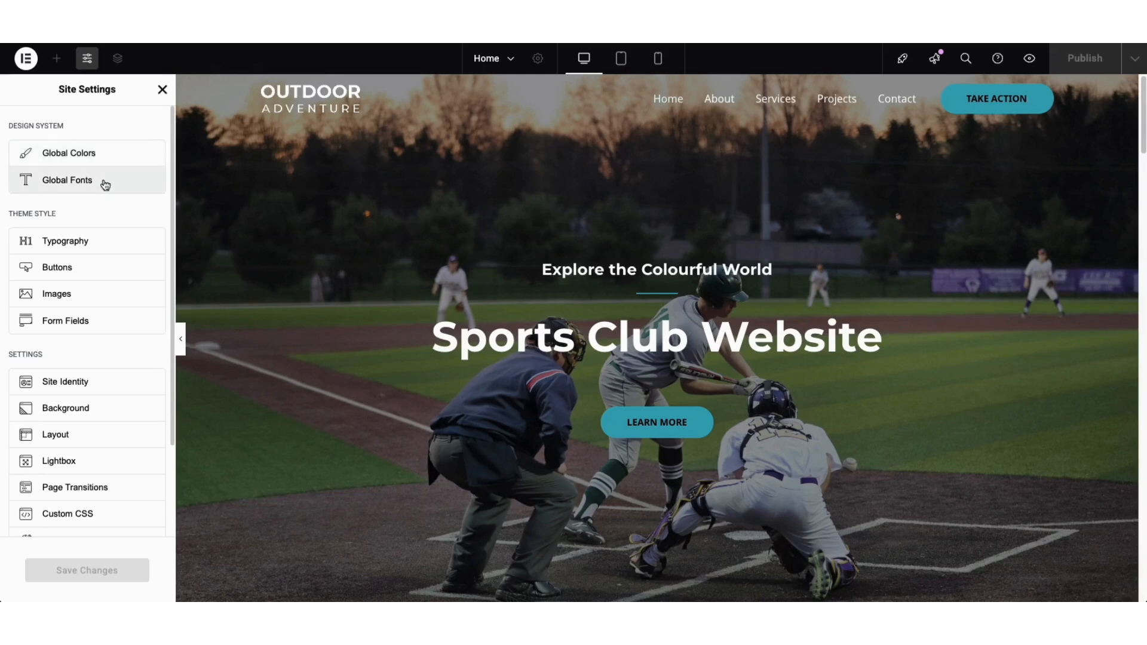
click(162, 89)
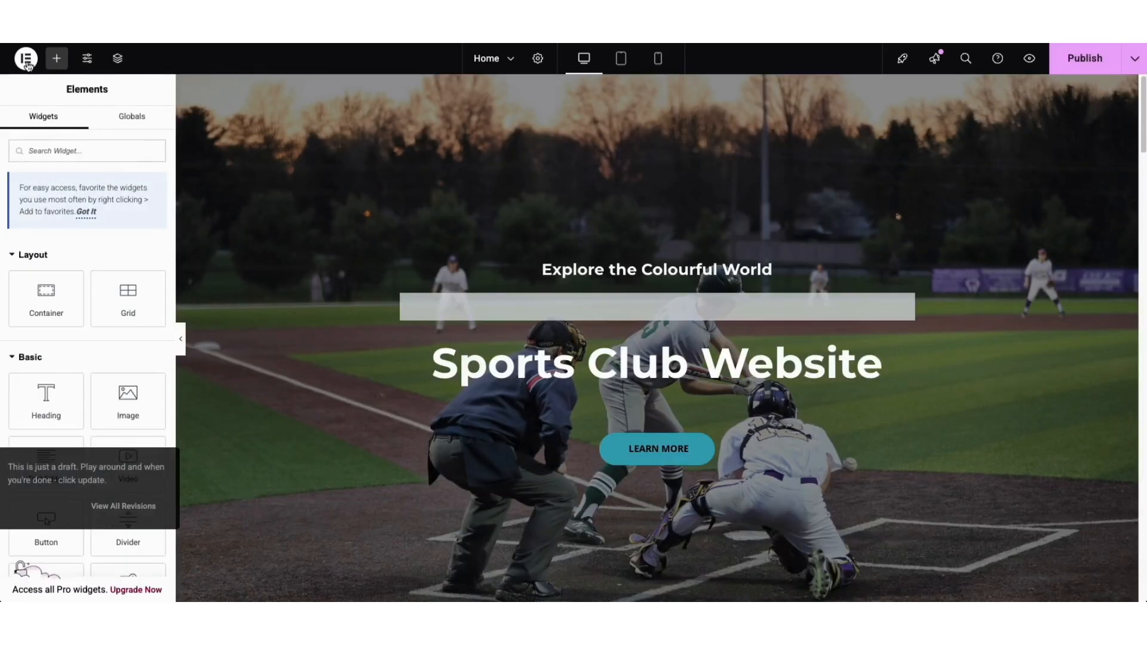
click(26, 58)
click(52, 114)
click(125, 118)
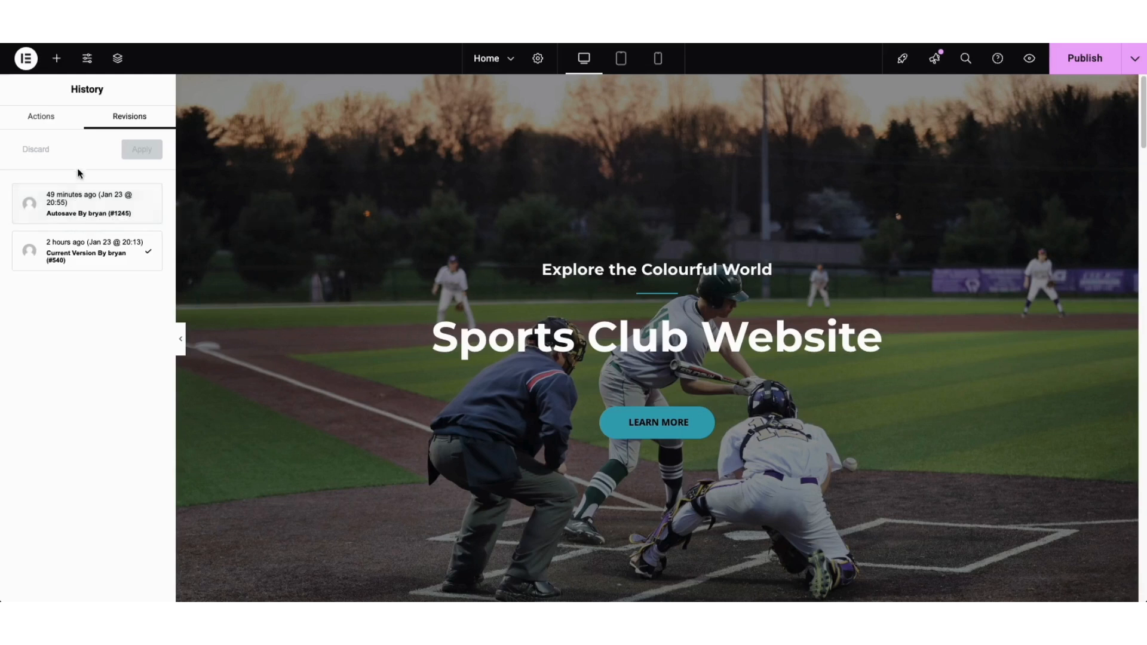
- Exit the Elementor editor to WordPress and return to the admin dashboard
click(31, 64)
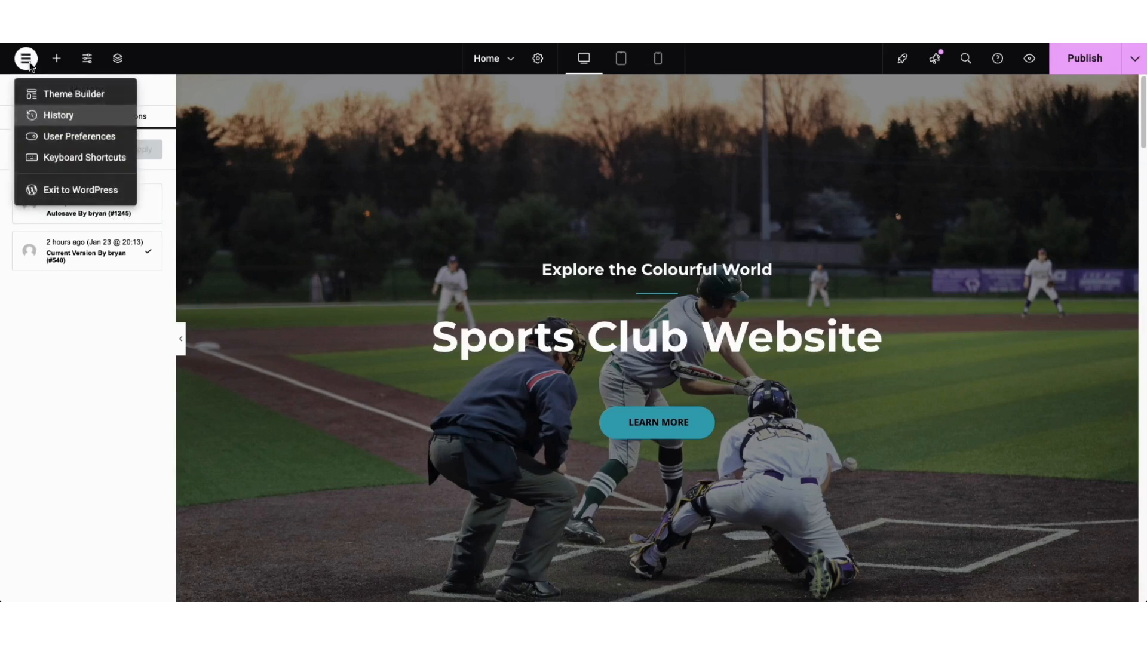
click(64, 190)
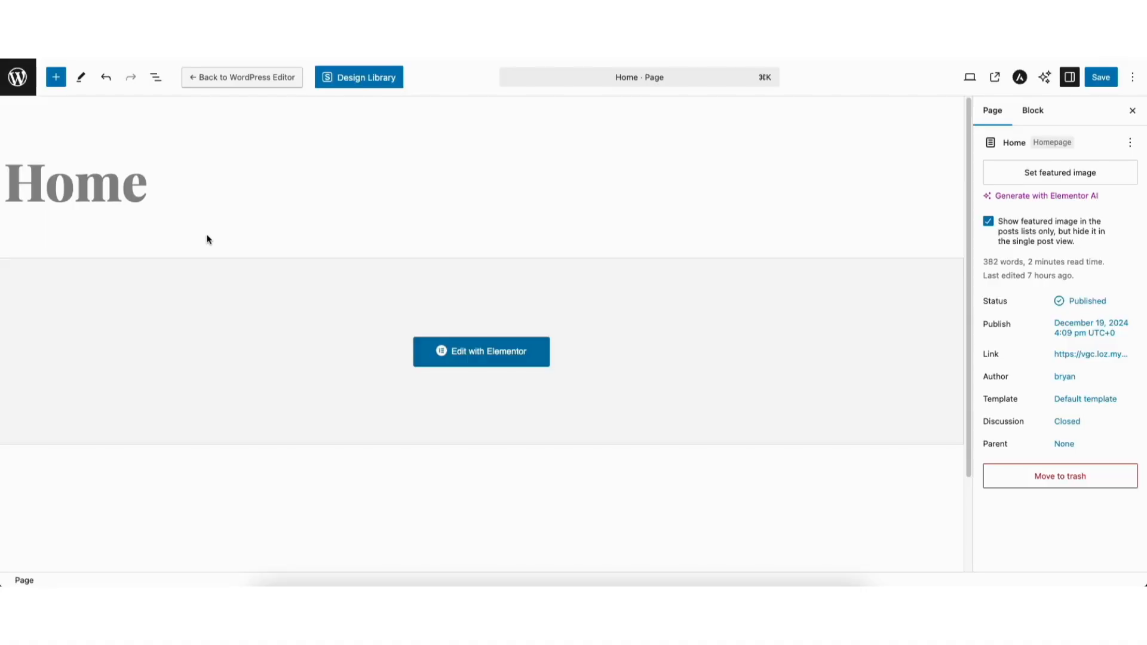
click(16, 77)
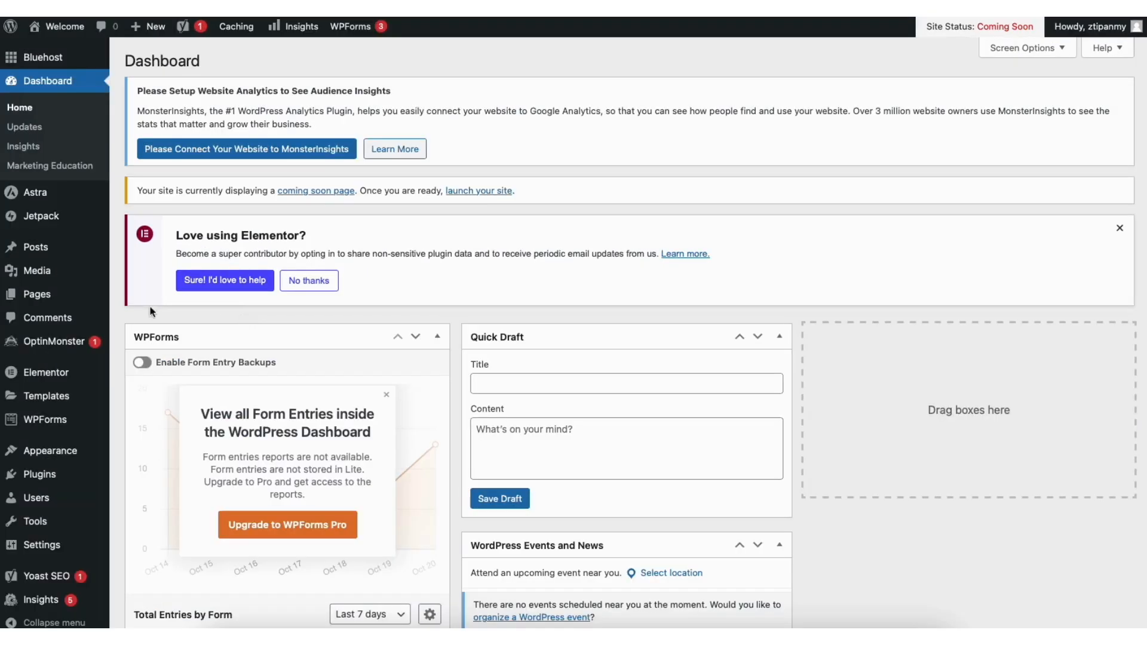
- View the list of all pages and browse the images in the Media Library
mouse_move(50, 299)
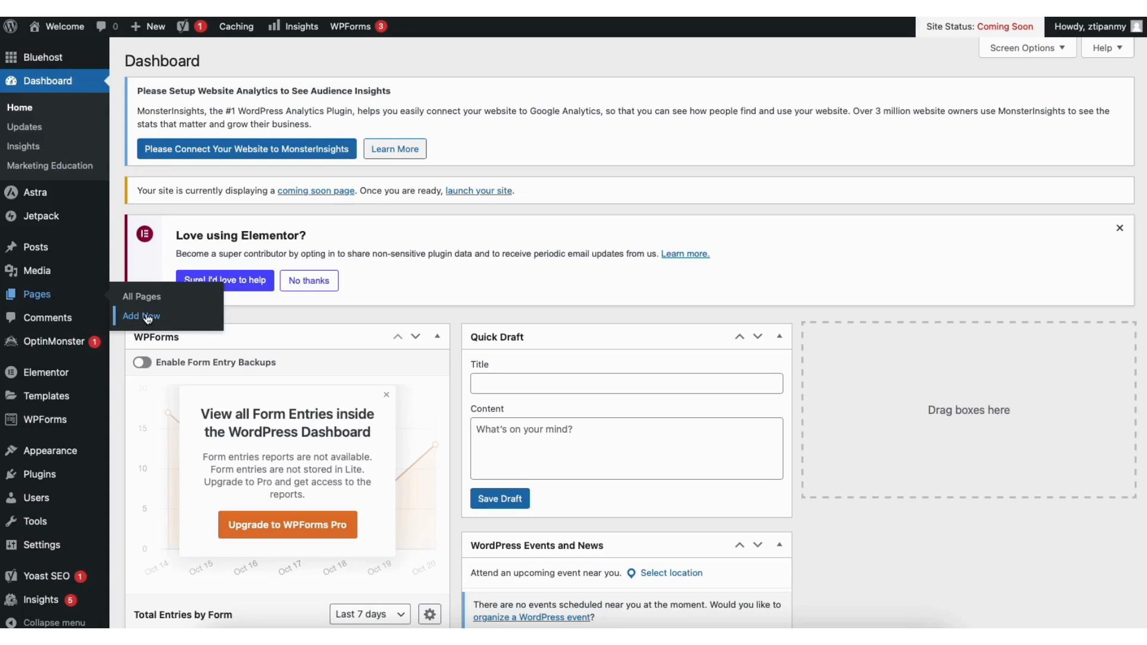
click(150, 295)
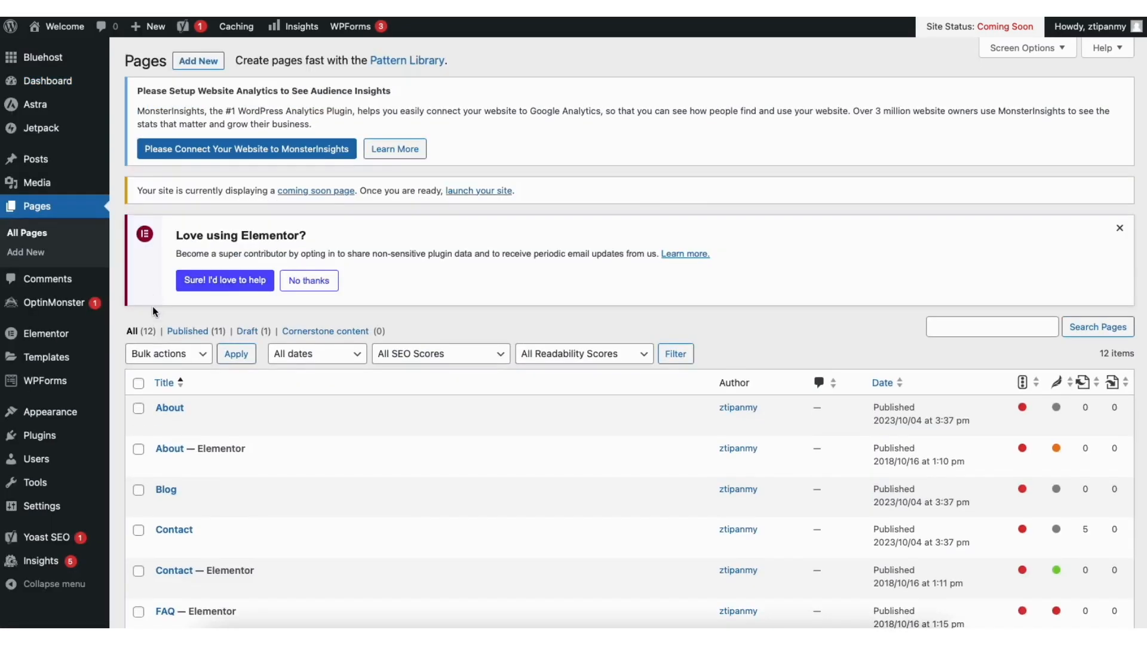
mouse_move(41, 183)
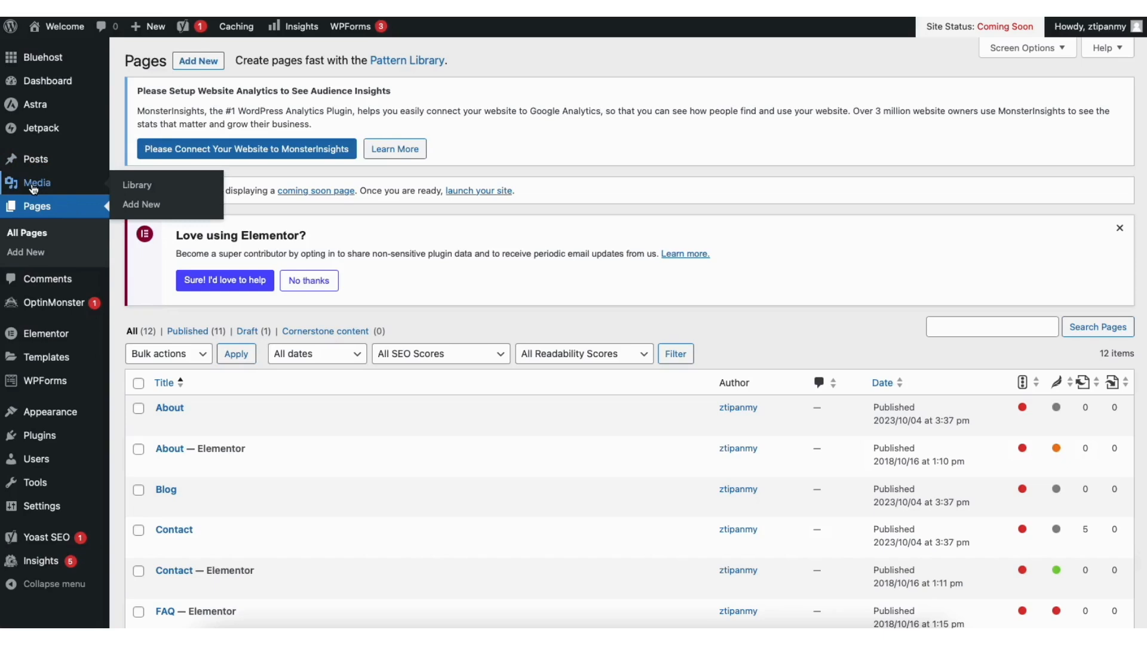
click(154, 190)
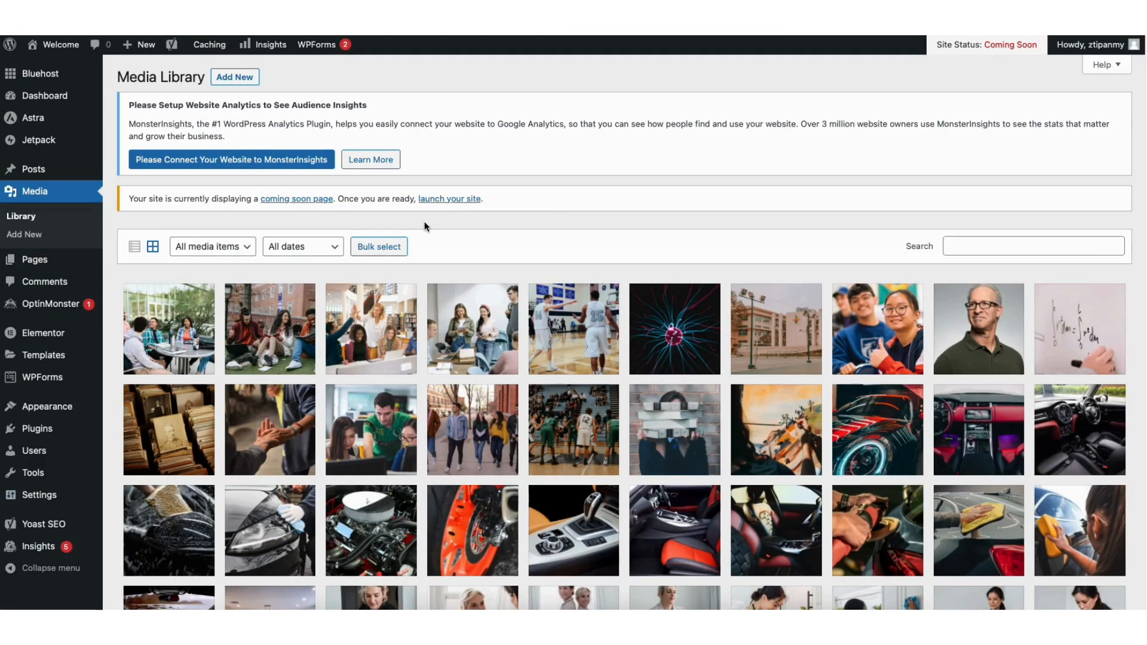
scroll(1135, 198, down, 4)
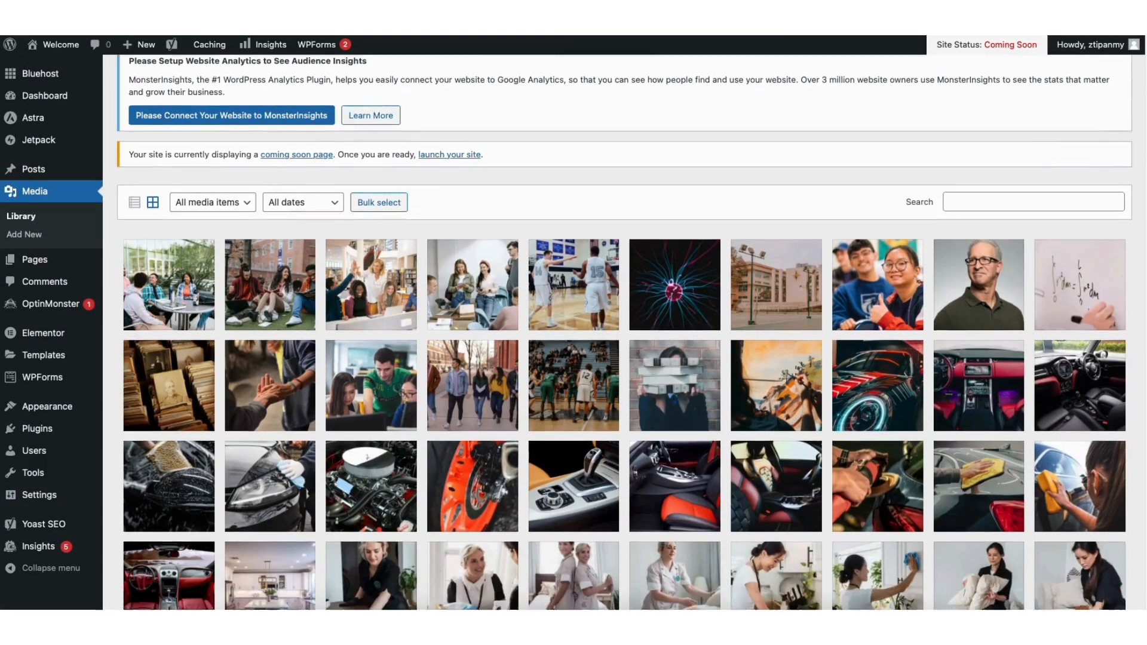
scroll(1135, 198, down, 2)
scroll(239, 88, up, 6)
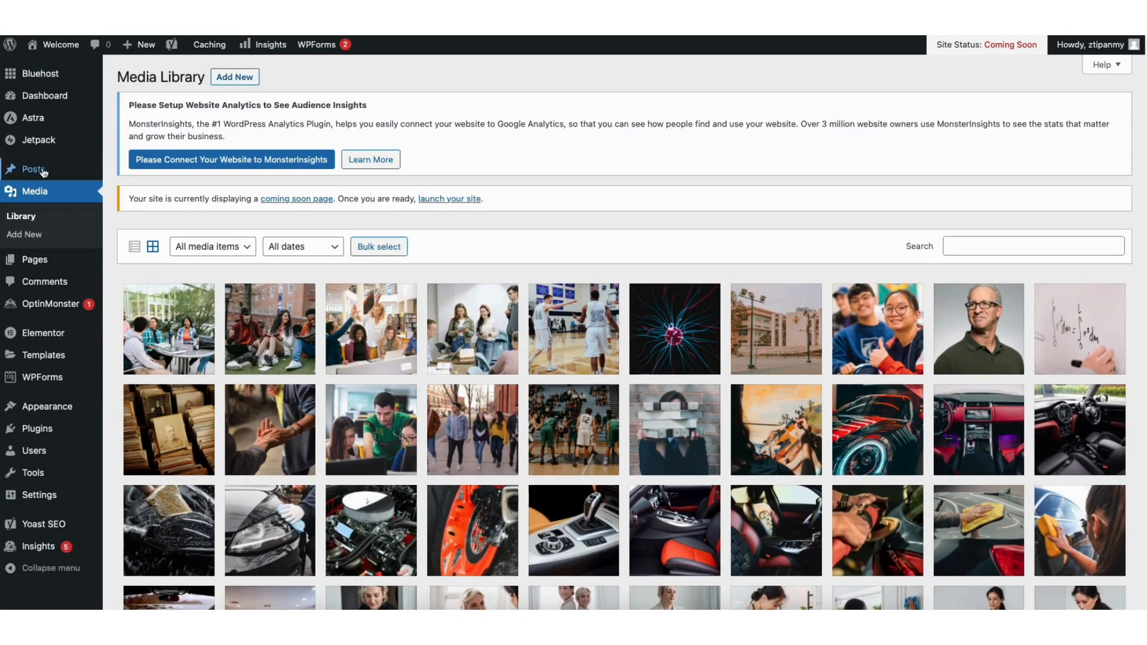
- View the list of all posts and the moderation actions available for the site's comment
mouse_move(43, 172)
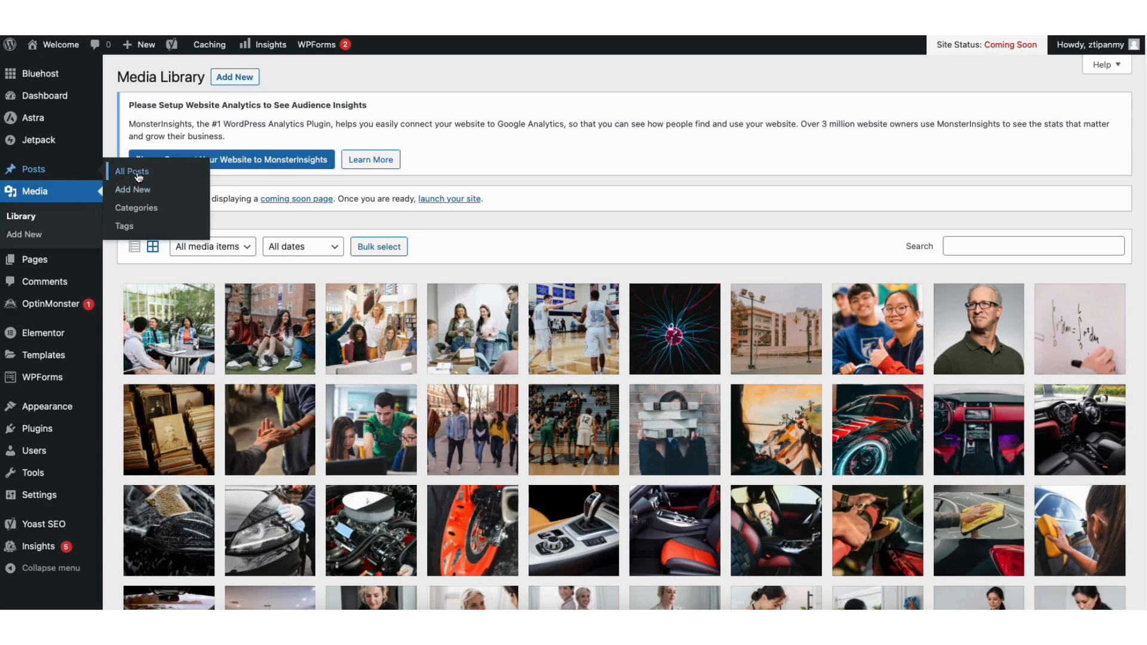
click(134, 172)
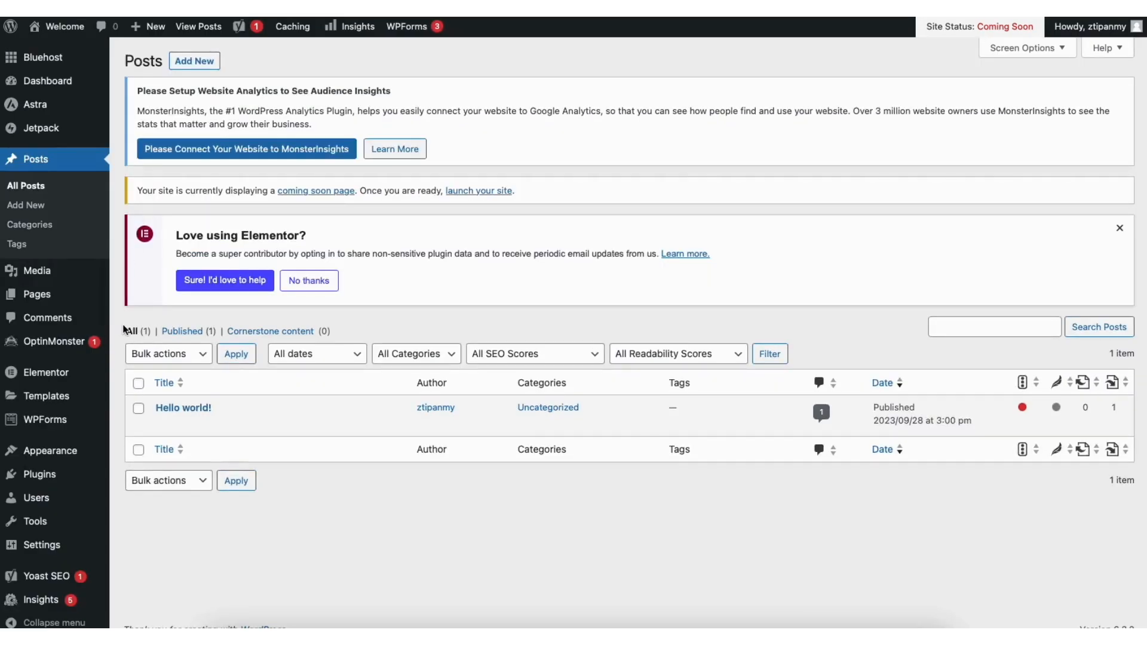
click(58, 320)
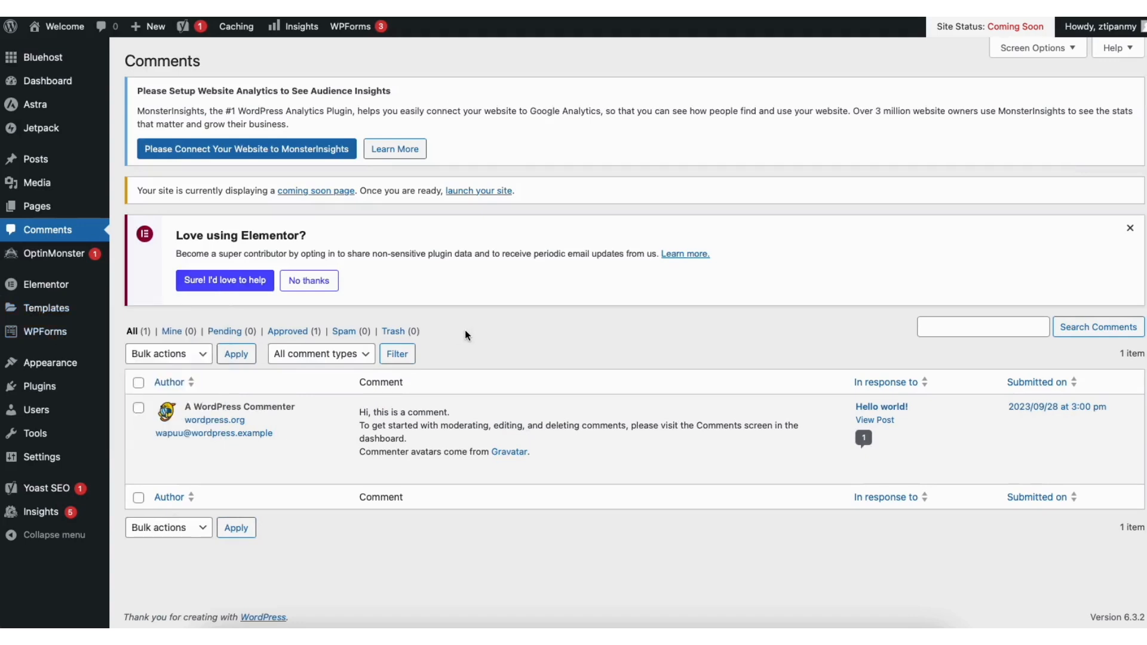
mouse_move(441, 463)
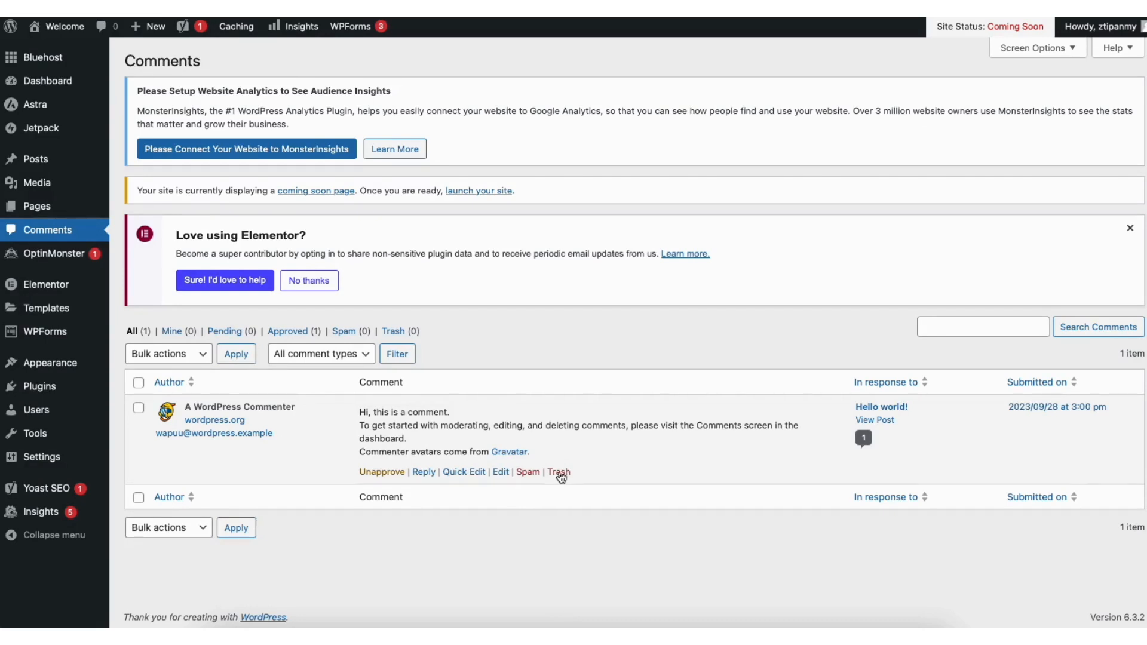
- Open the page for adding new plugins and browse the featured ones
mouse_move(89, 395)
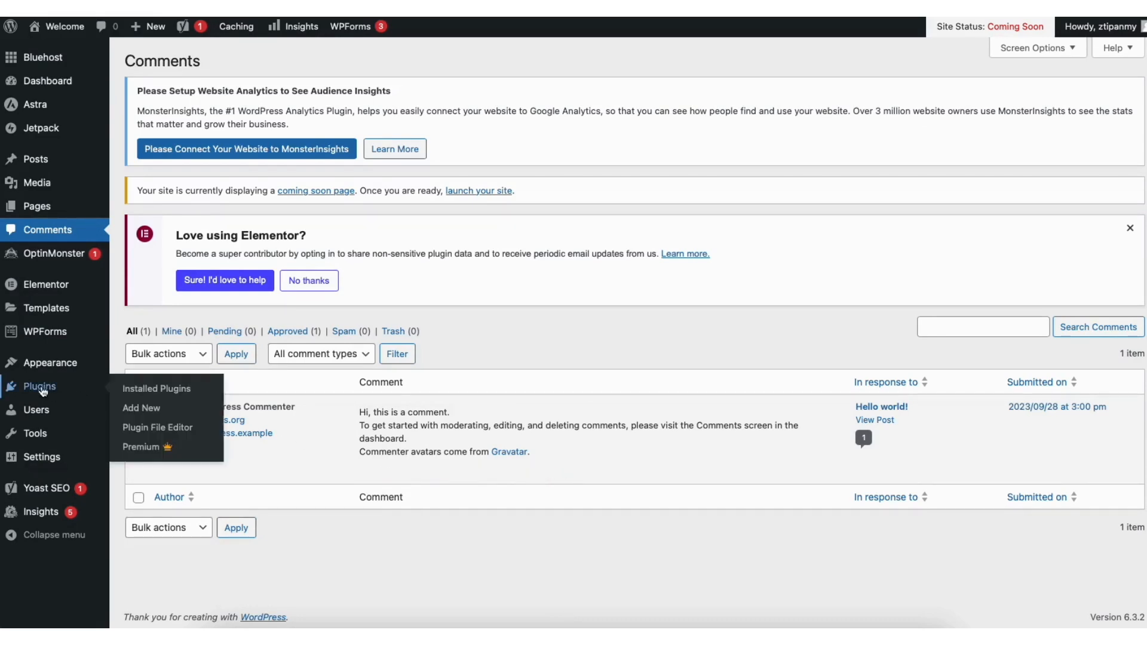
click(147, 407)
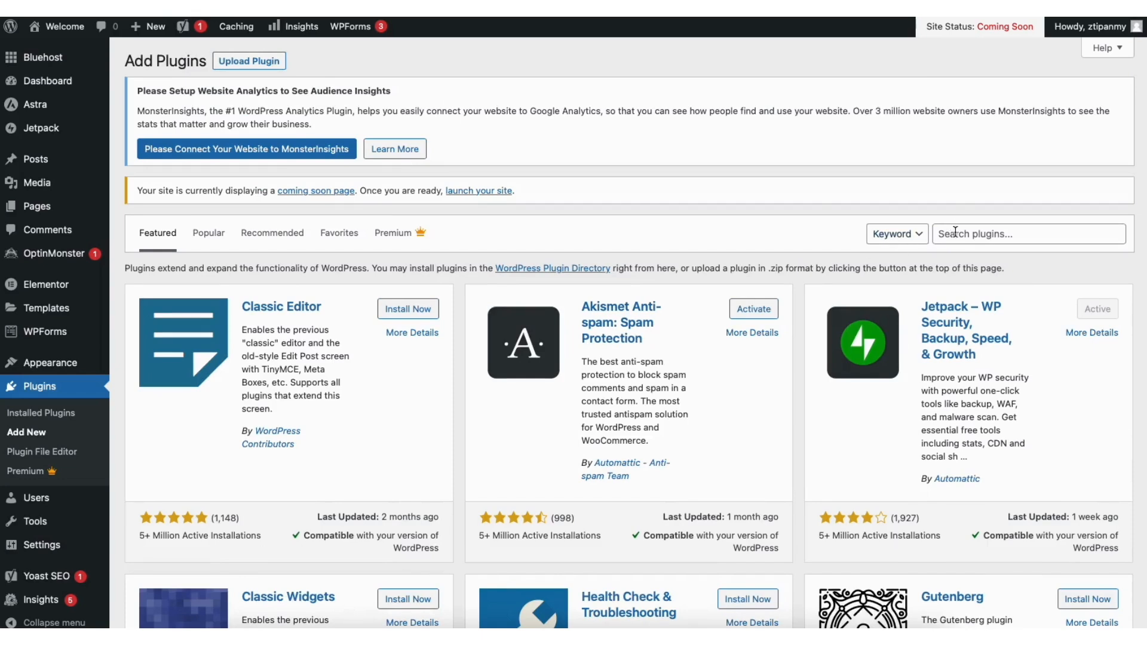
scroll(1086, 193, down, 3)
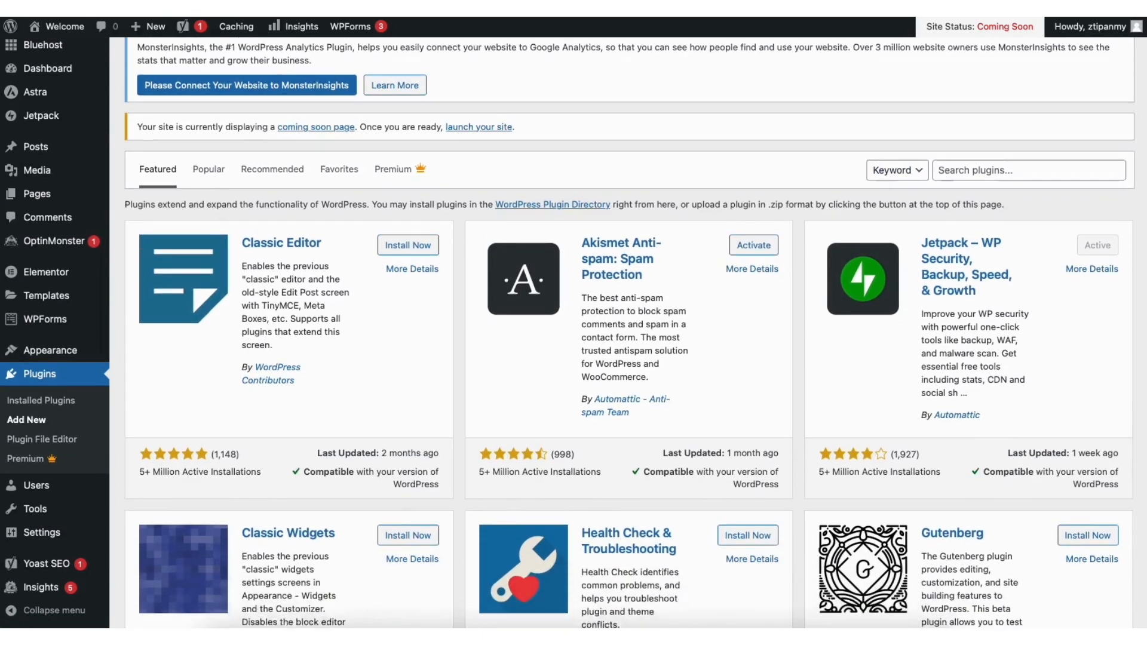
scroll(1086, 193, down, 1)
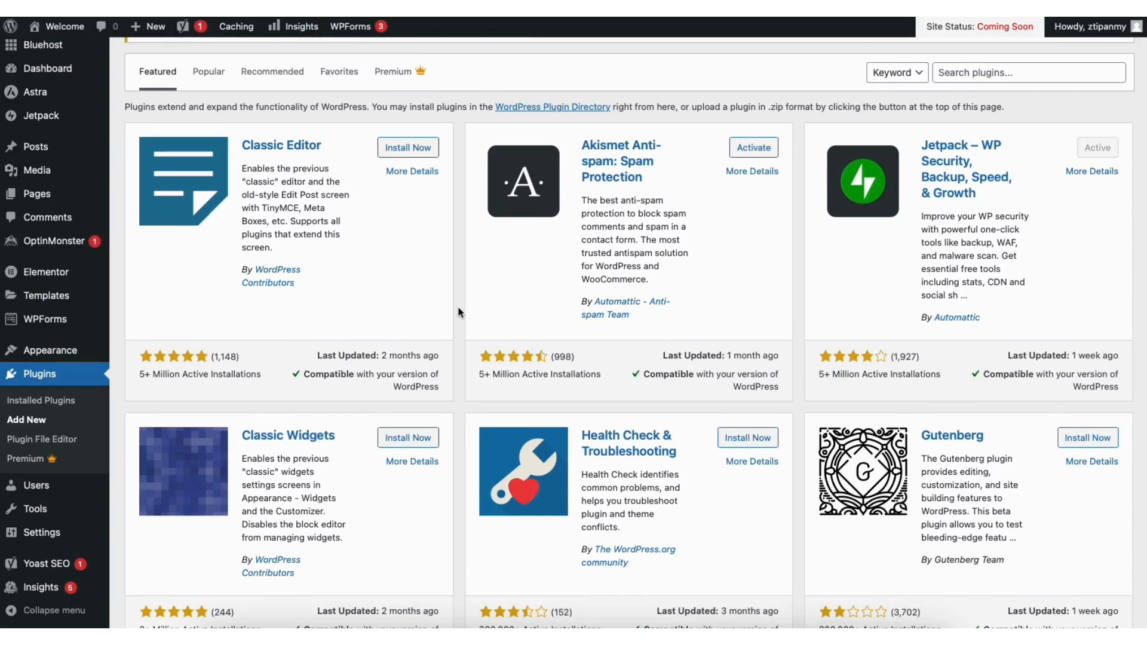
- Add Sample Page to the site's navigation menu and place it between Projects and Contact
mouse_move(69, 355)
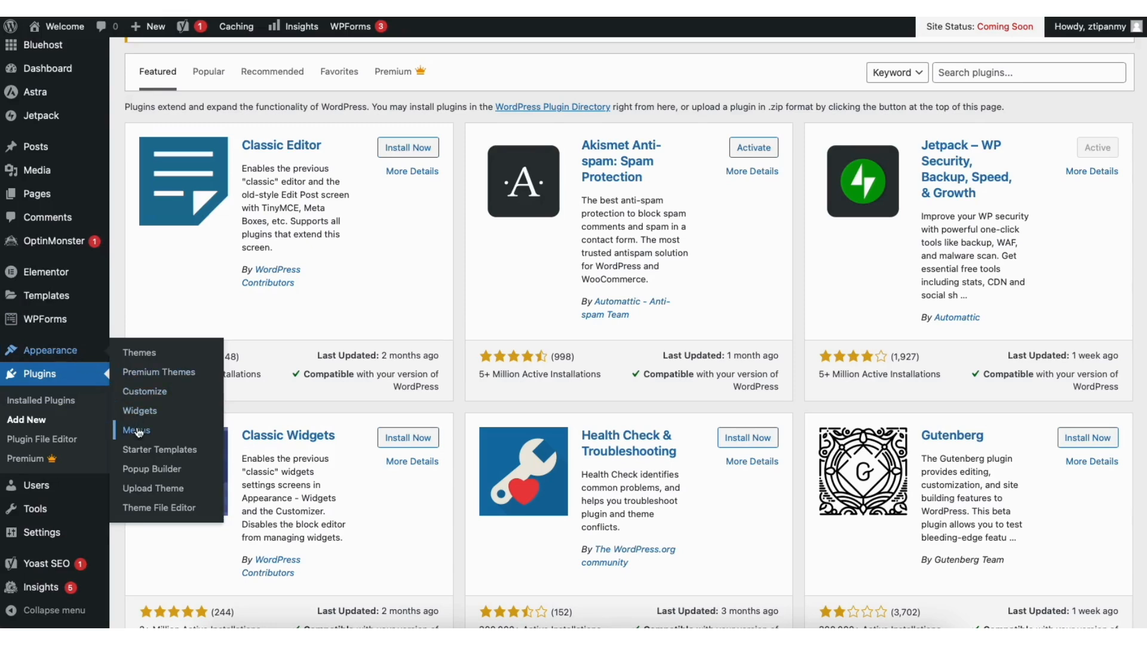
click(137, 432)
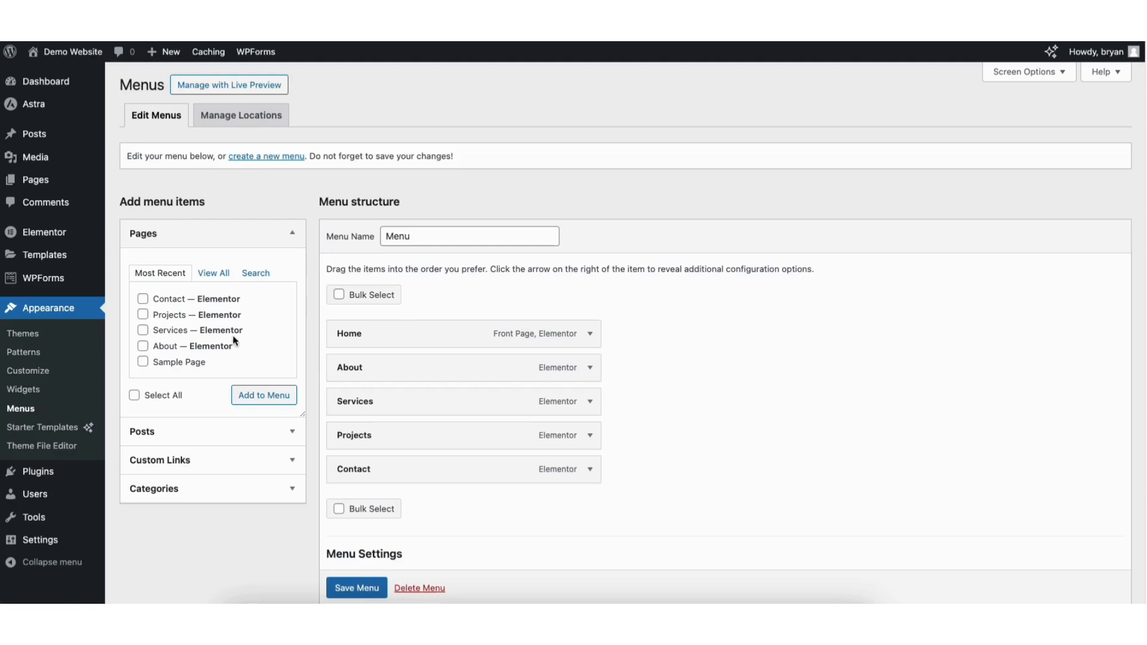
click(143, 362)
click(244, 399)
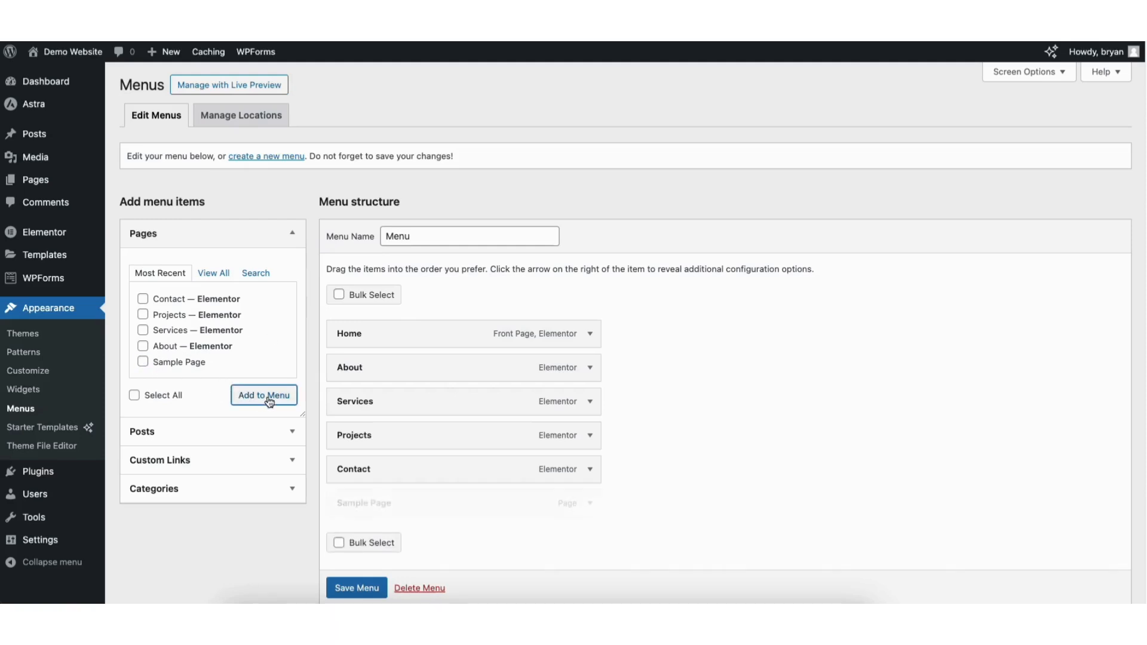
drag(354, 502, 350, 471)
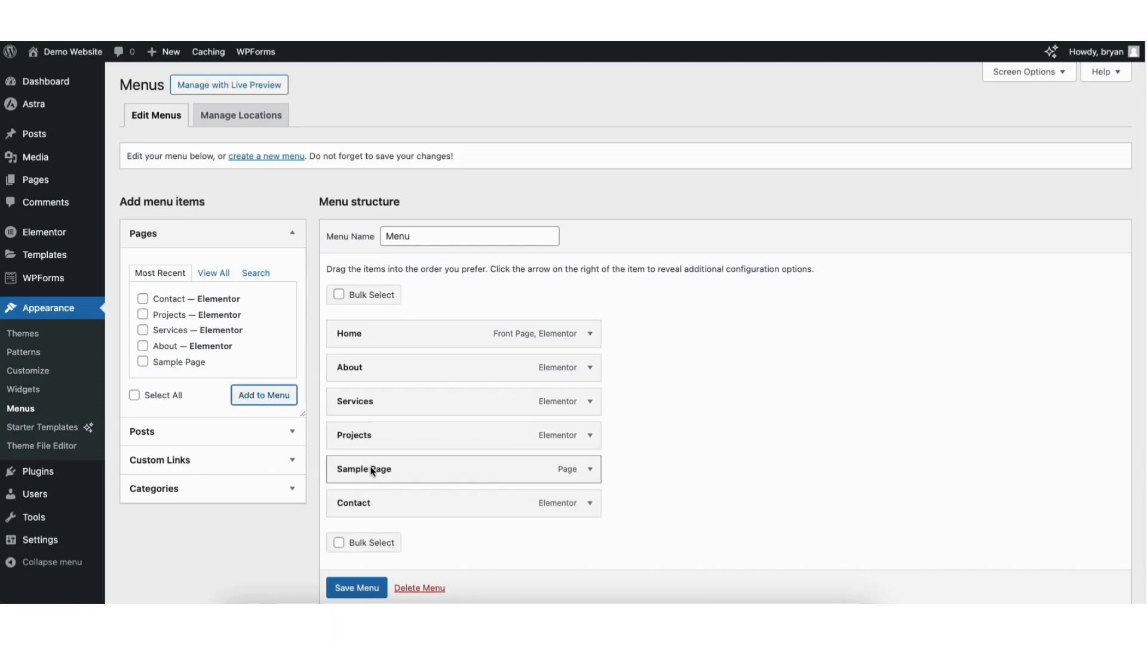
- Expand the Sample Page menu item, review its navigation label and other options, and collapse it again
click(590, 471)
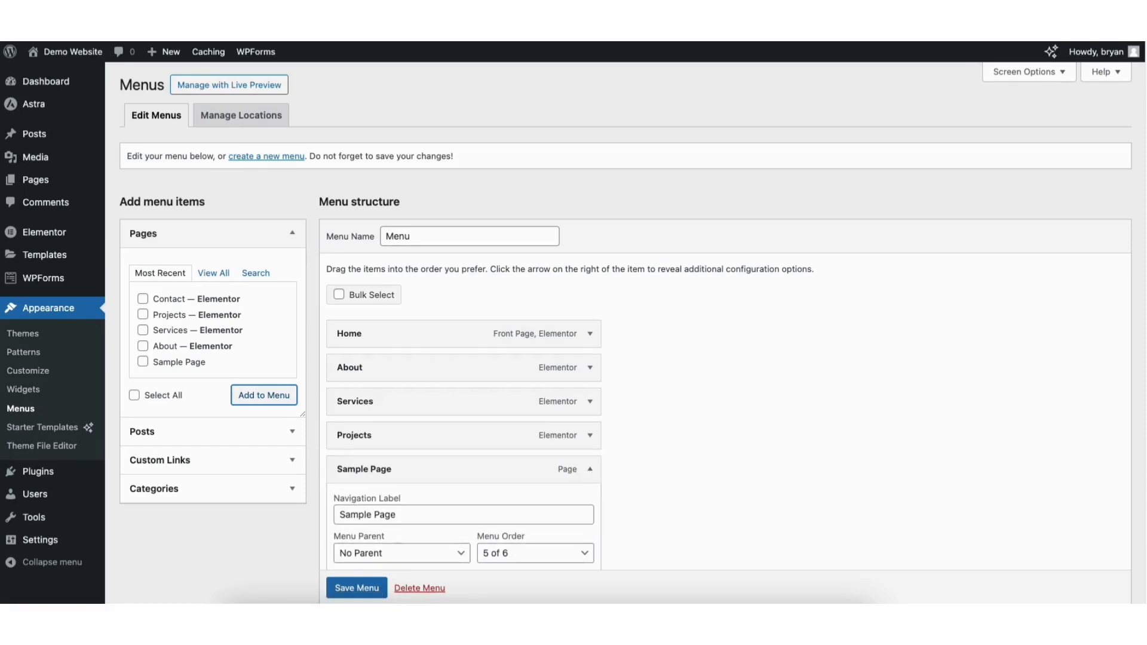
scroll(1132, 328, down, 3)
click(341, 361)
drag(341, 360, 411, 361)
click(391, 360)
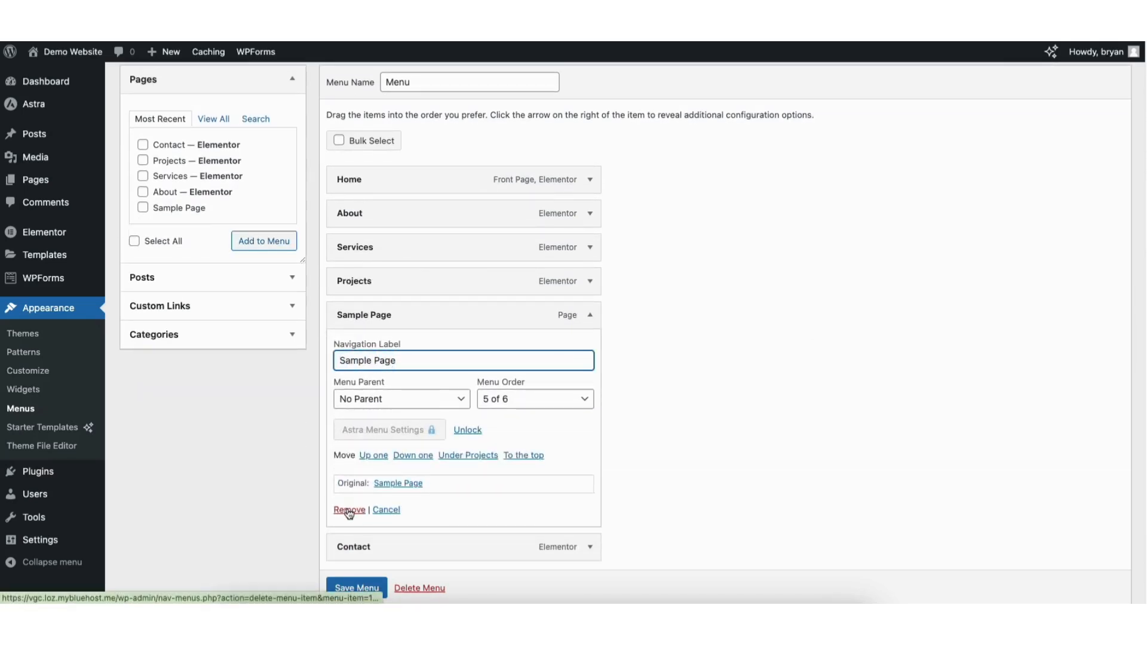
click(591, 315)
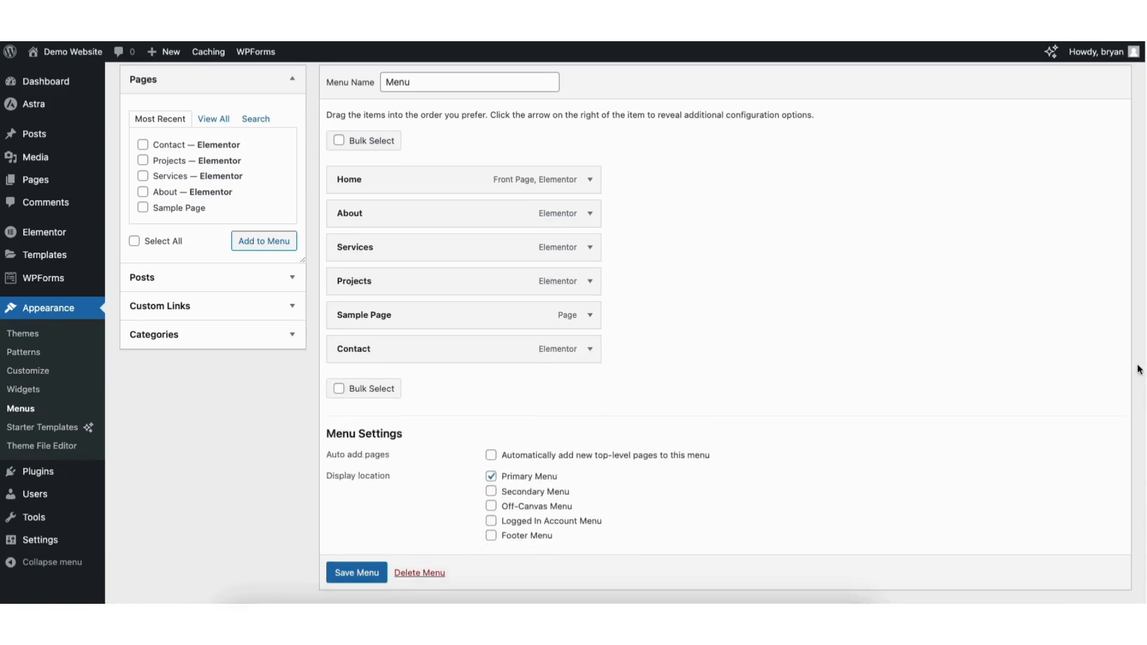
- Add a second Sample Page item, nest both Sample Page items under Services, and save the menu
scroll(1138, 369, up, 3)
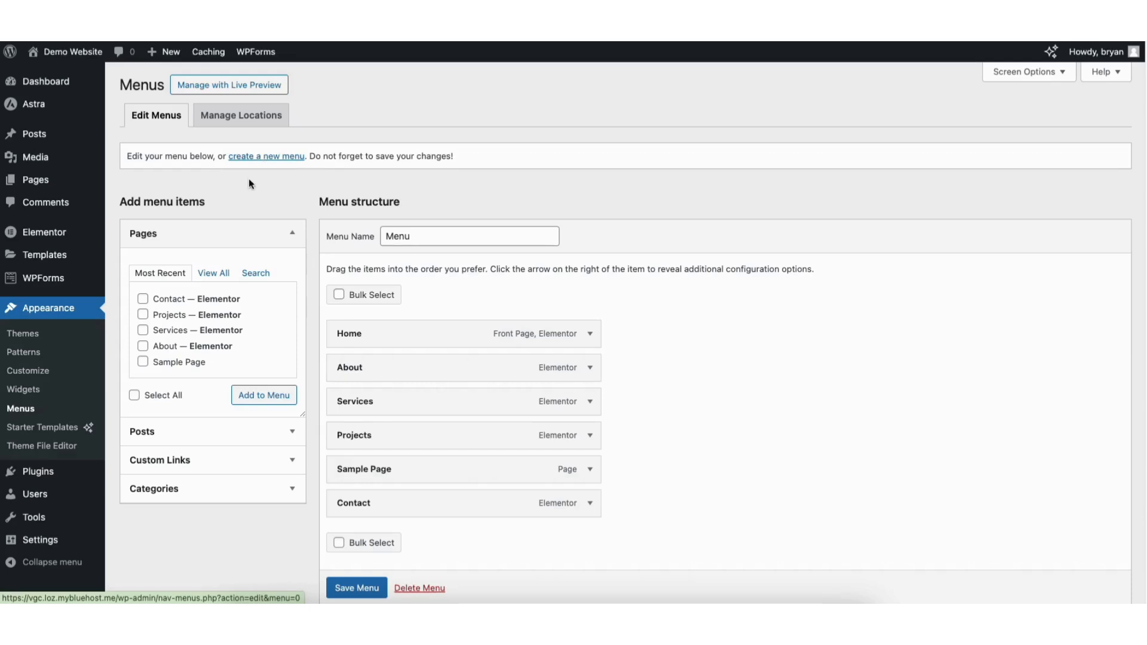
click(143, 362)
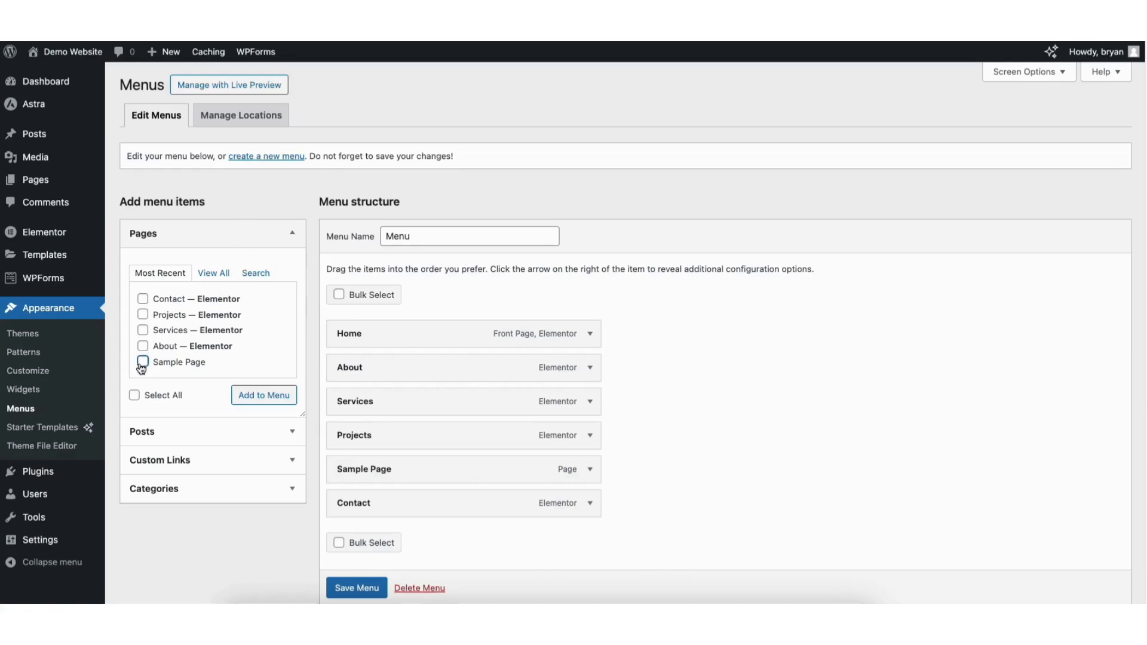
click(255, 394)
drag(371, 537, 383, 433)
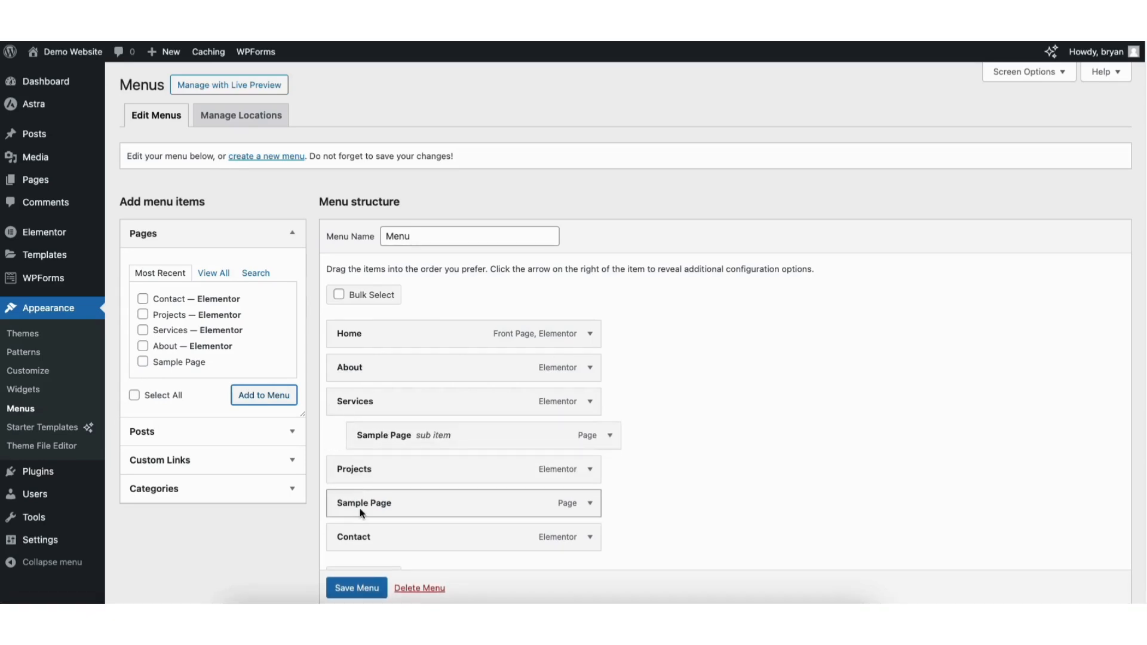
drag(360, 504, 379, 465)
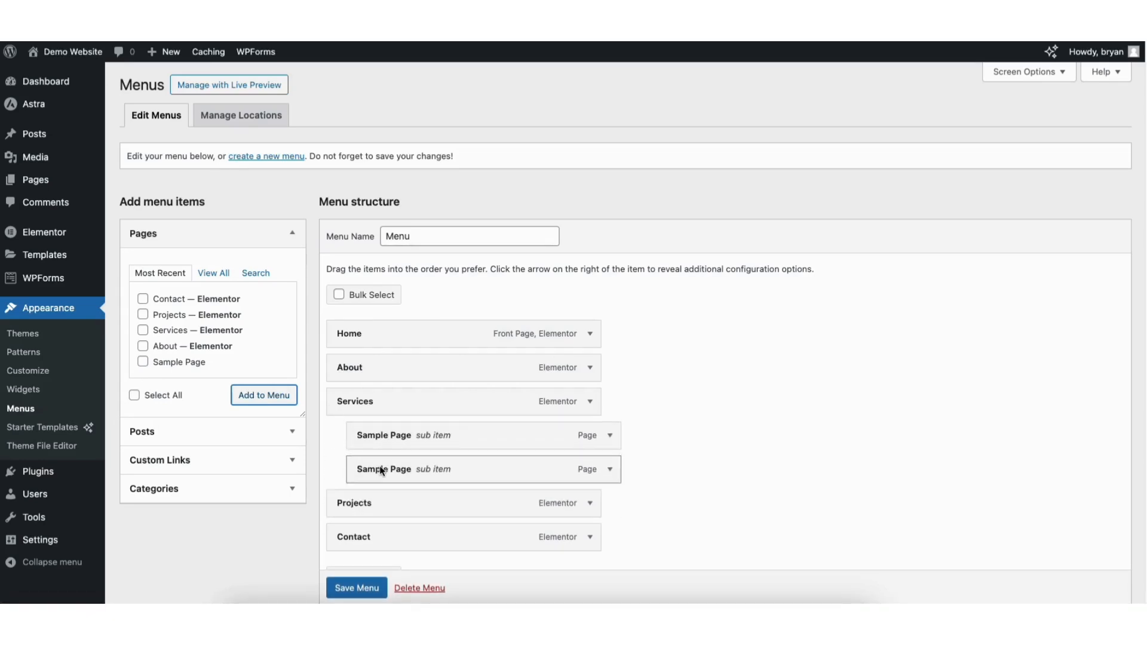
click(351, 589)
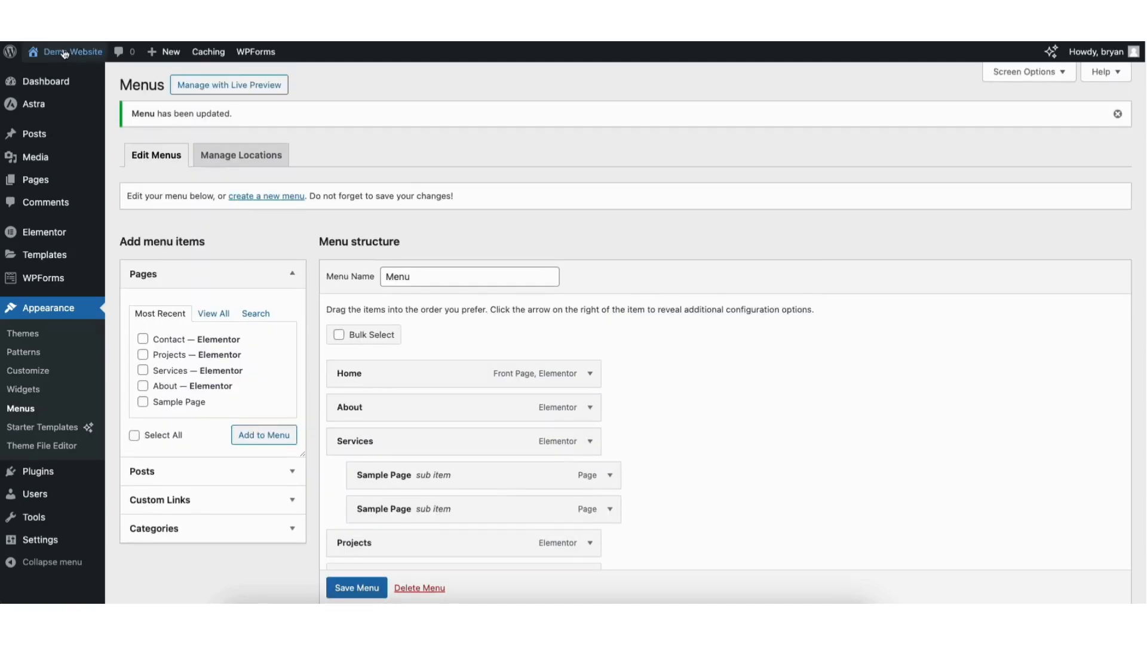
- View the live homepage, check the Services submenu in the header, and open the theme customizer
click(60, 76)
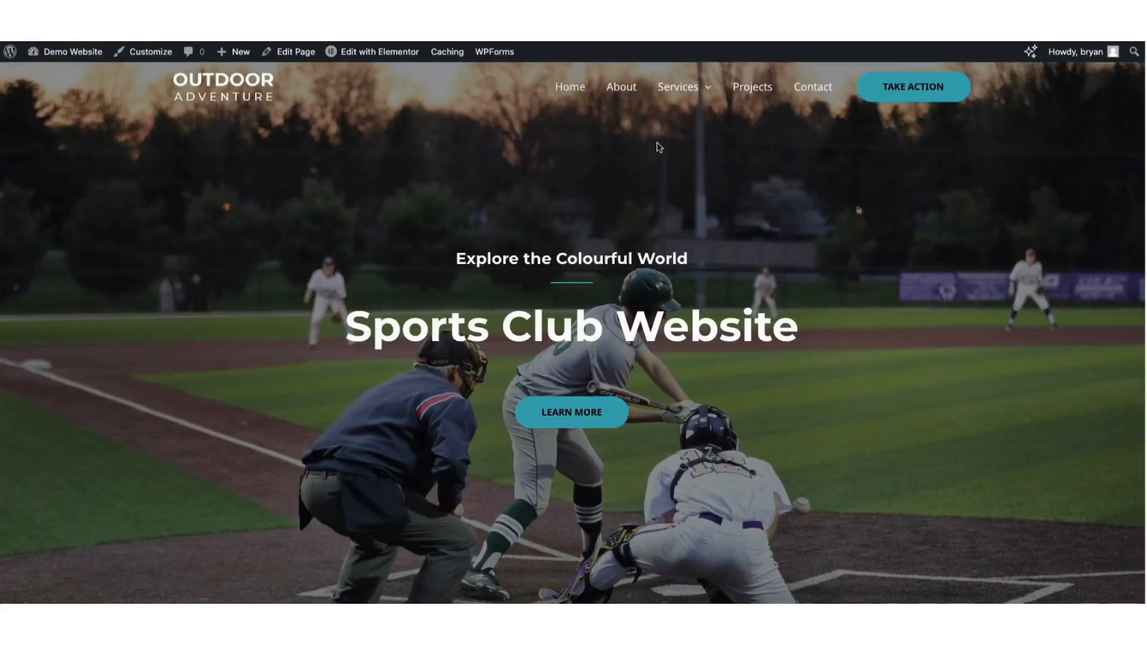
mouse_move(678, 96)
click(146, 51)
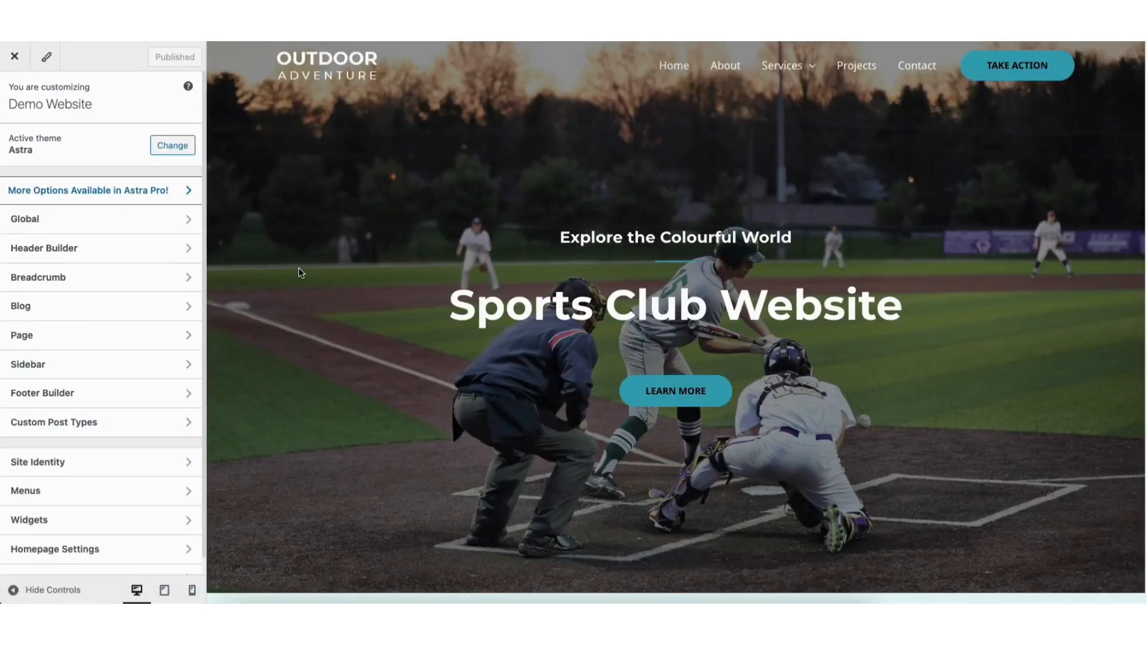
- Open the footer builder and examine the contact details widget's text and the blocks that can be added to it
click(64, 396)
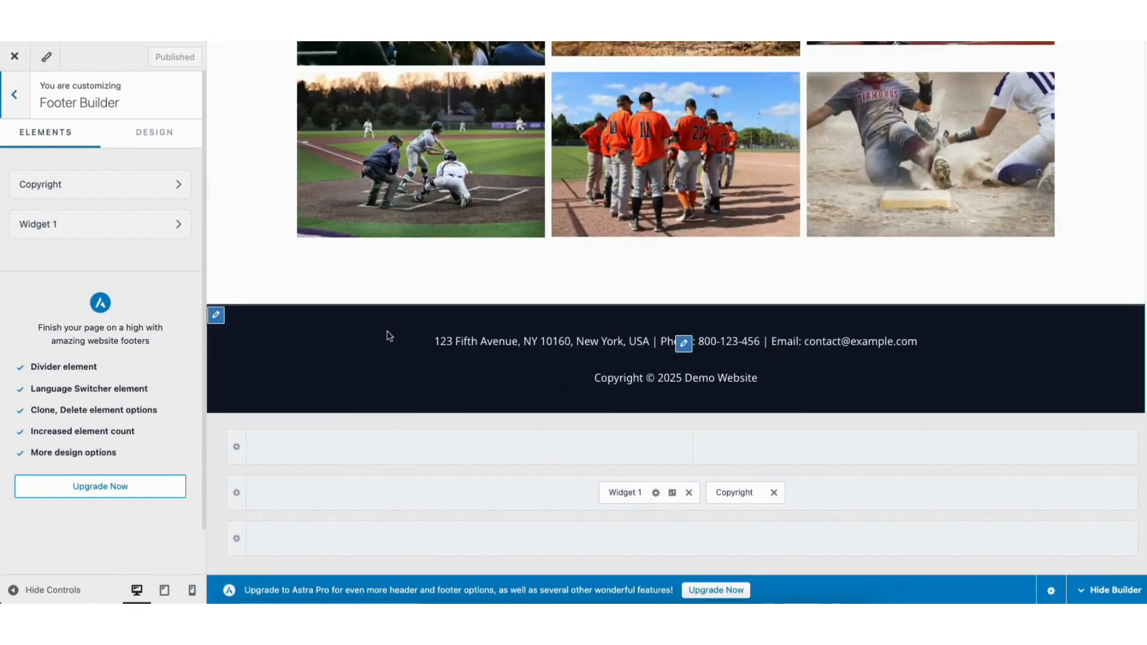
click(684, 343)
click(30, 204)
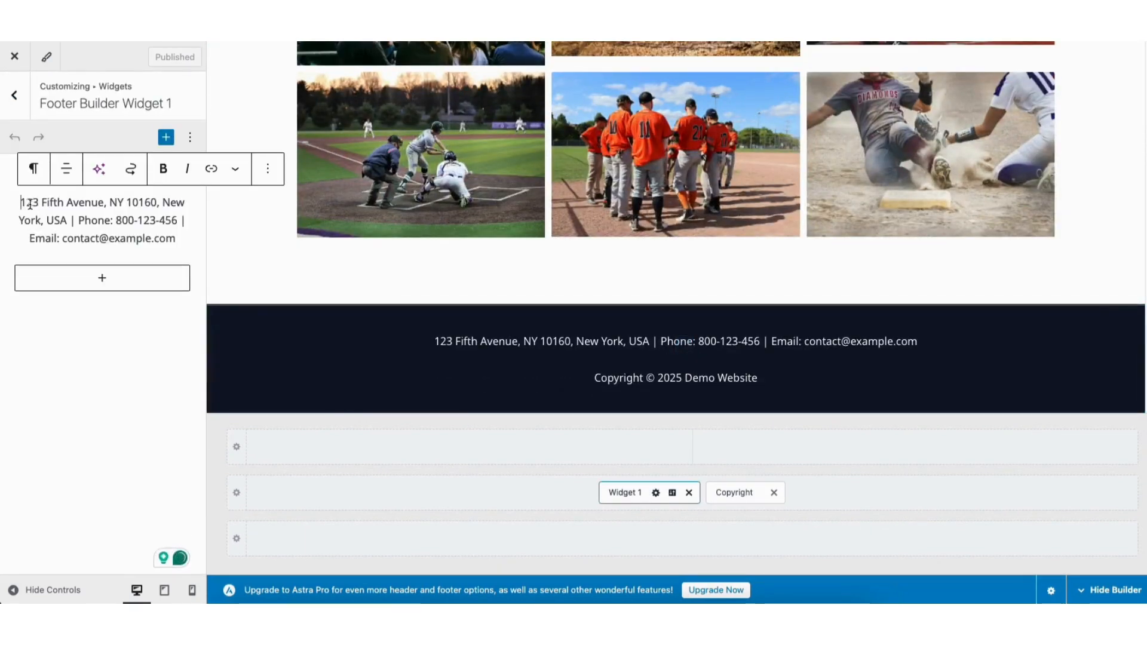
drag(24, 202, 132, 220)
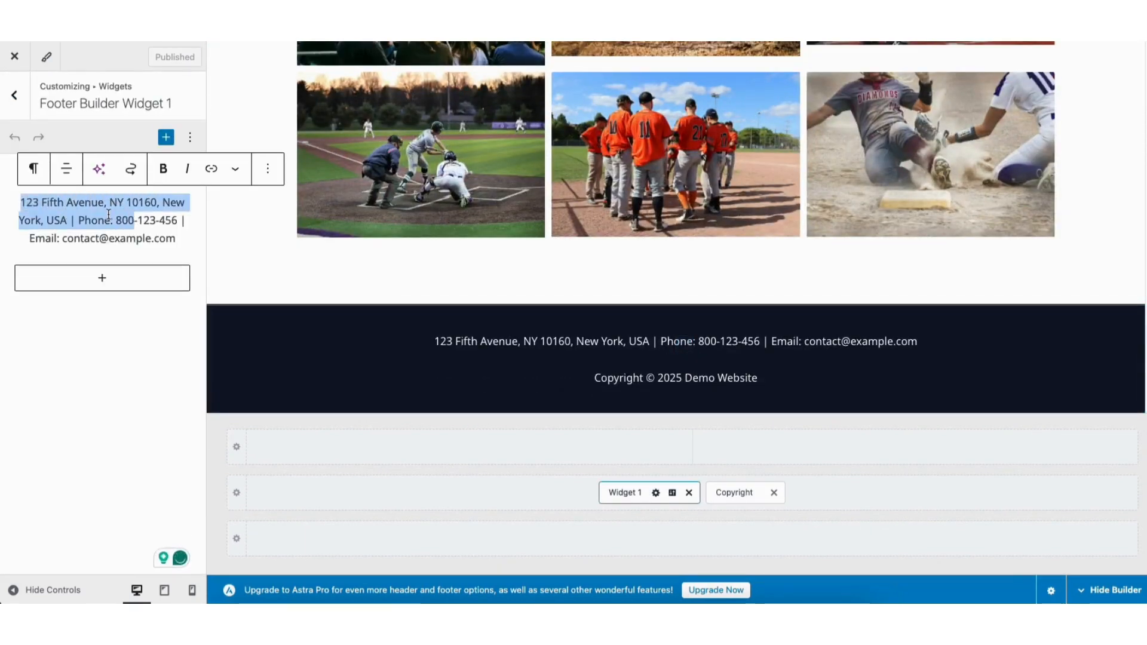
click(106, 214)
click(102, 279)
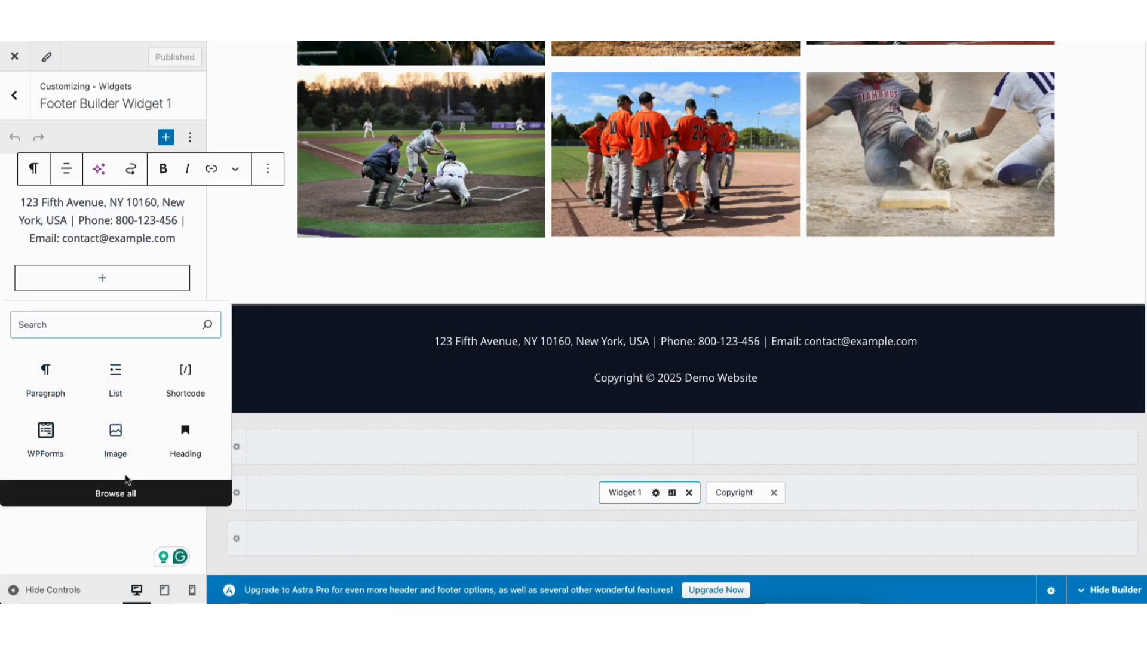
- Review the Widget 1 styling options, the primary footer's layout settings and the elements available for the footer's upper row
click(672, 494)
click(672, 494)
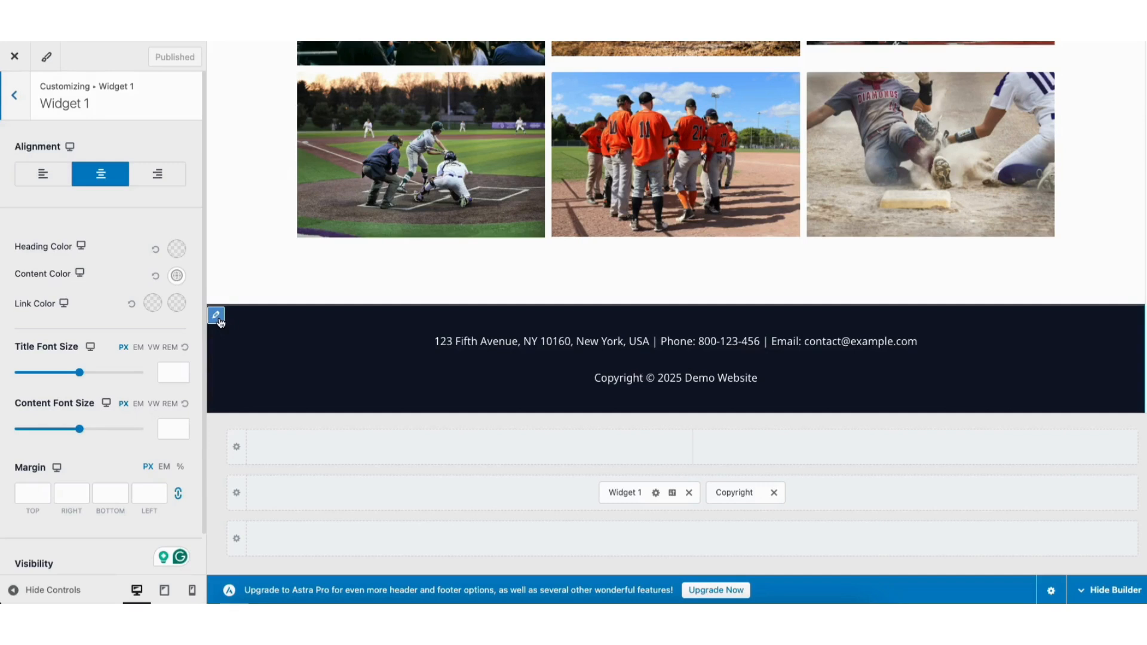
click(217, 316)
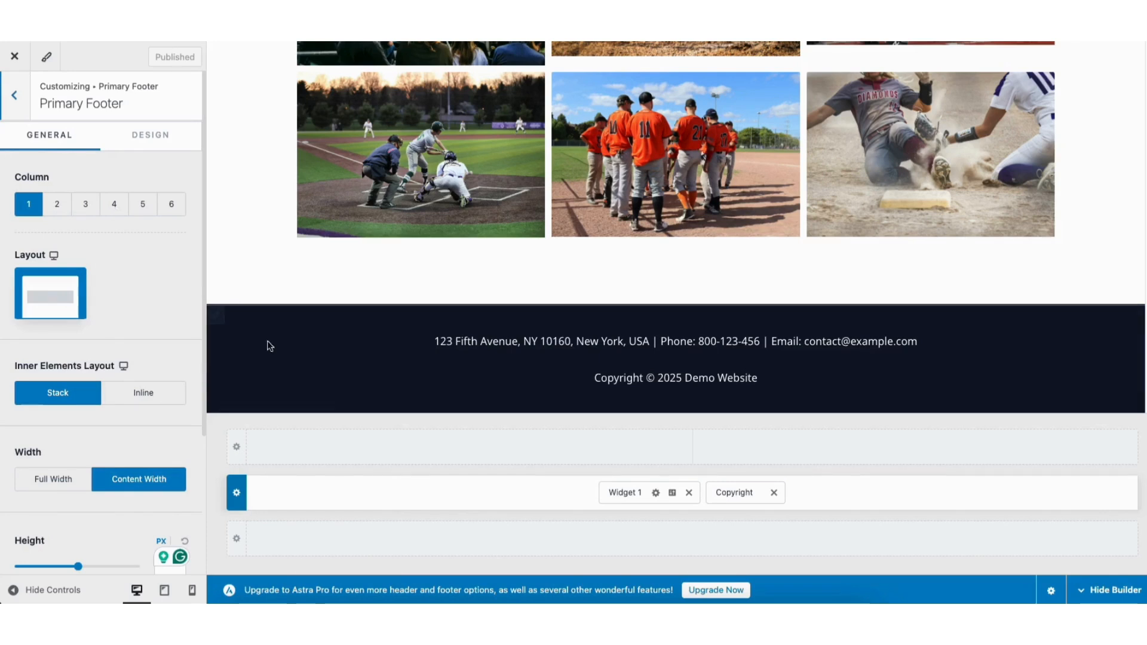
click(471, 448)
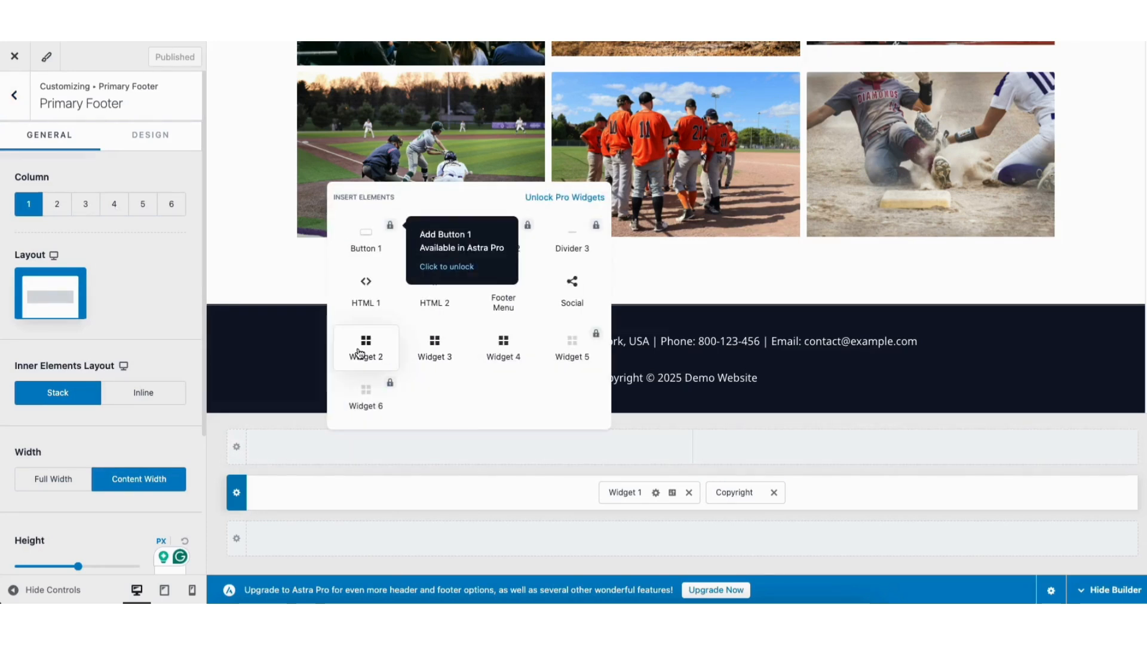
click(290, 419)
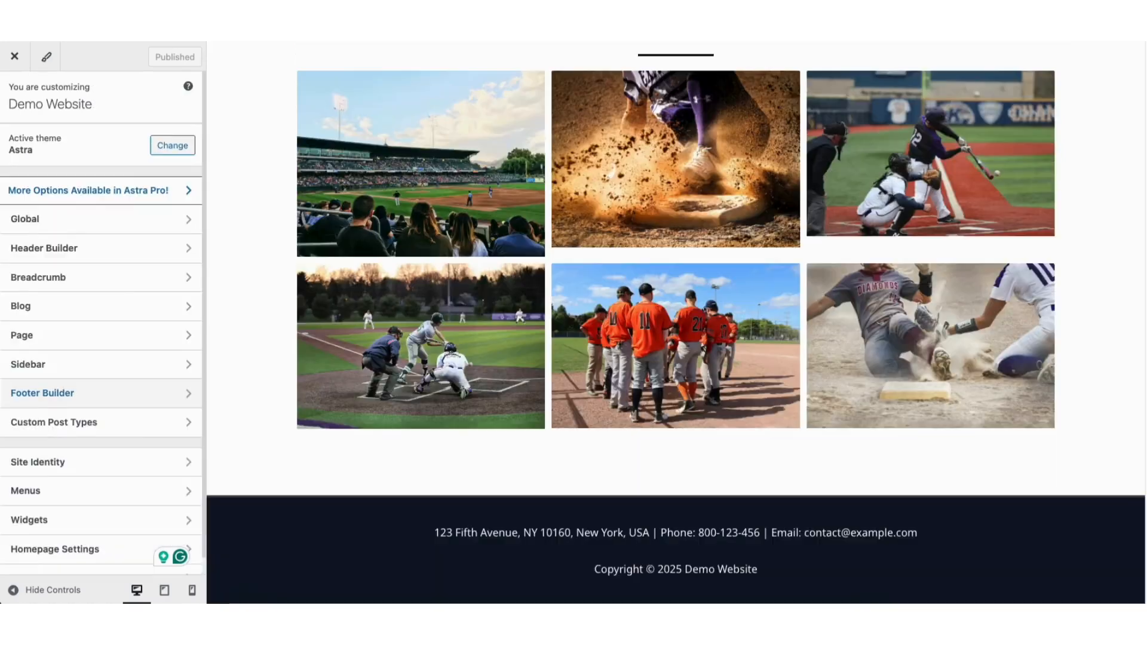
- Open the header's Take Action button settings and remove the button from the header layout
scroll(1134, 327, up, 15)
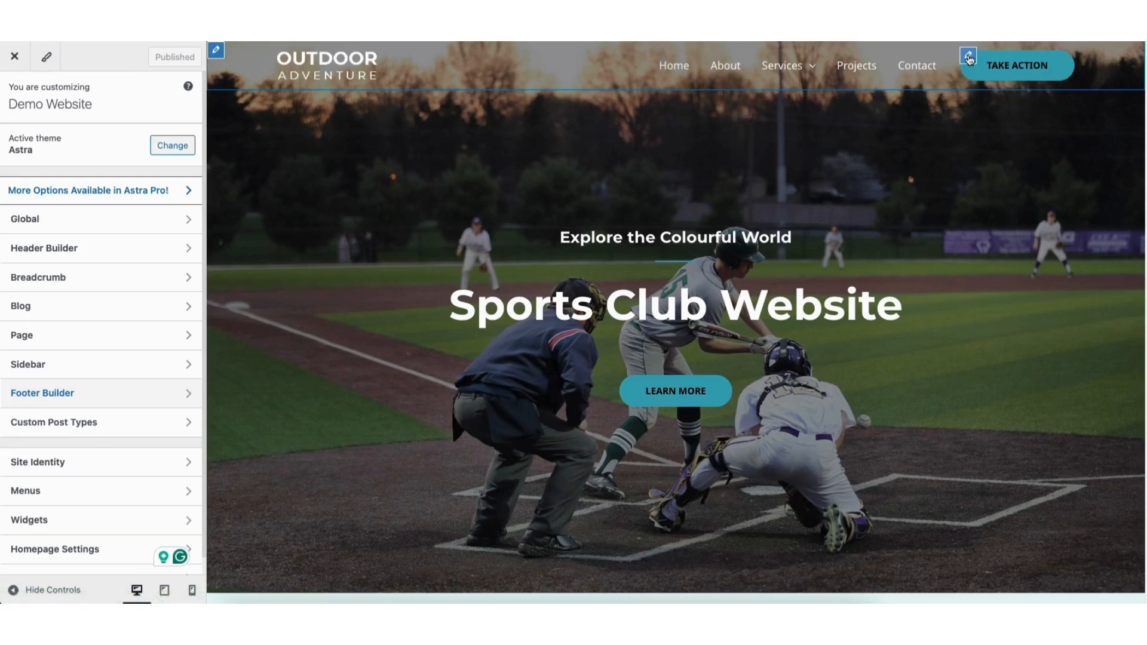
click(969, 58)
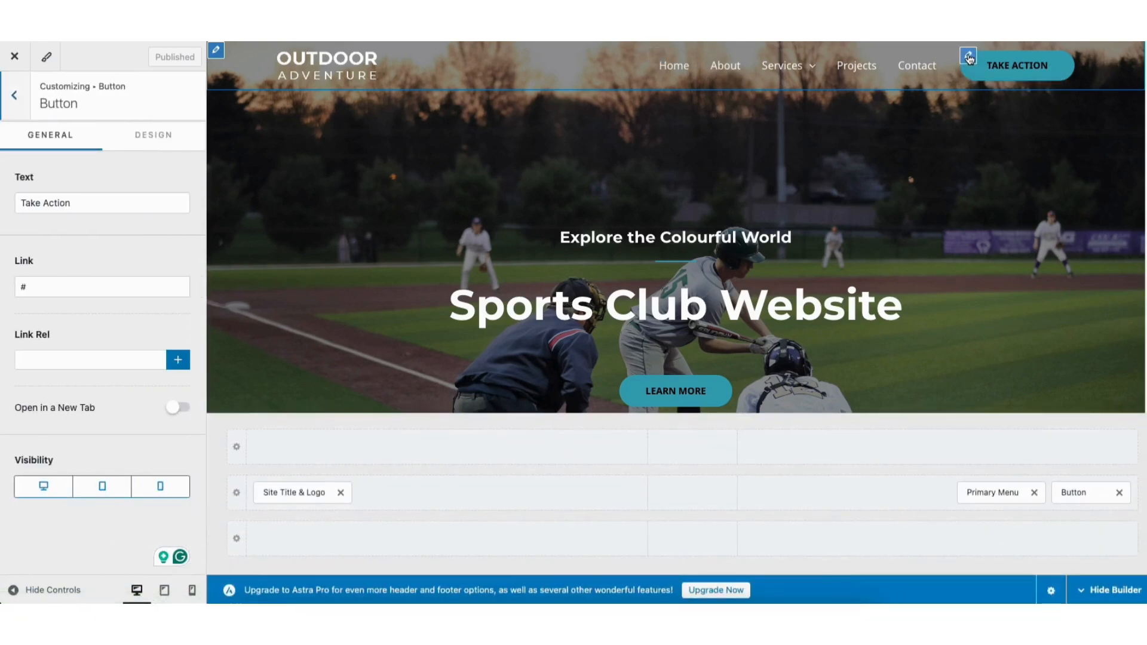
drag(23, 203, 77, 203)
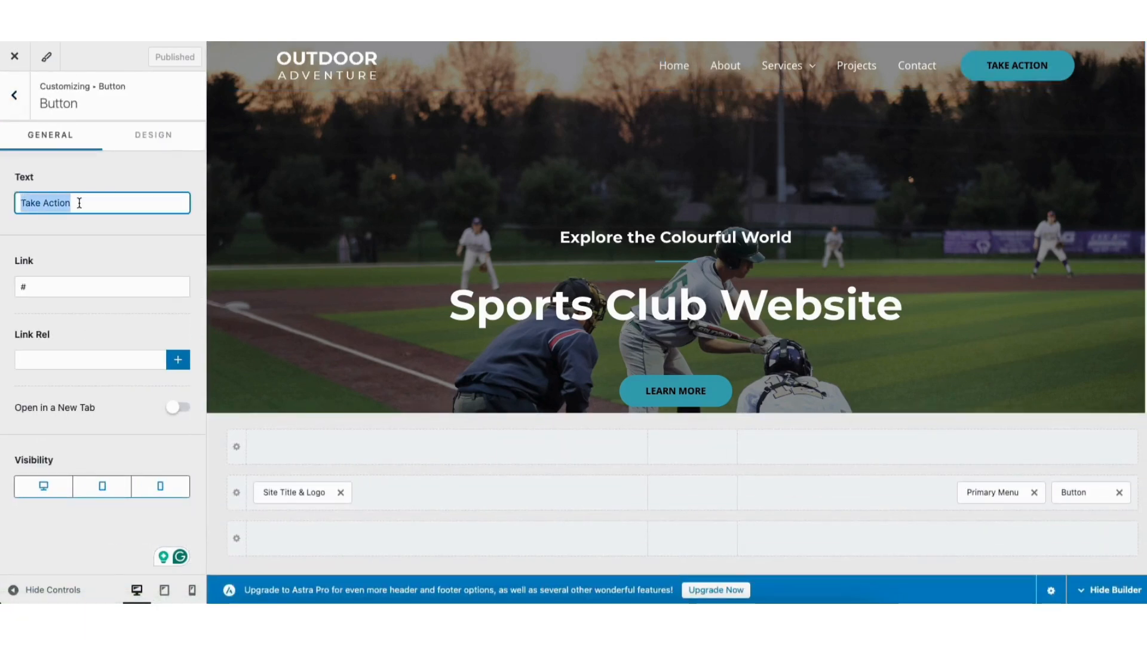
click(64, 203)
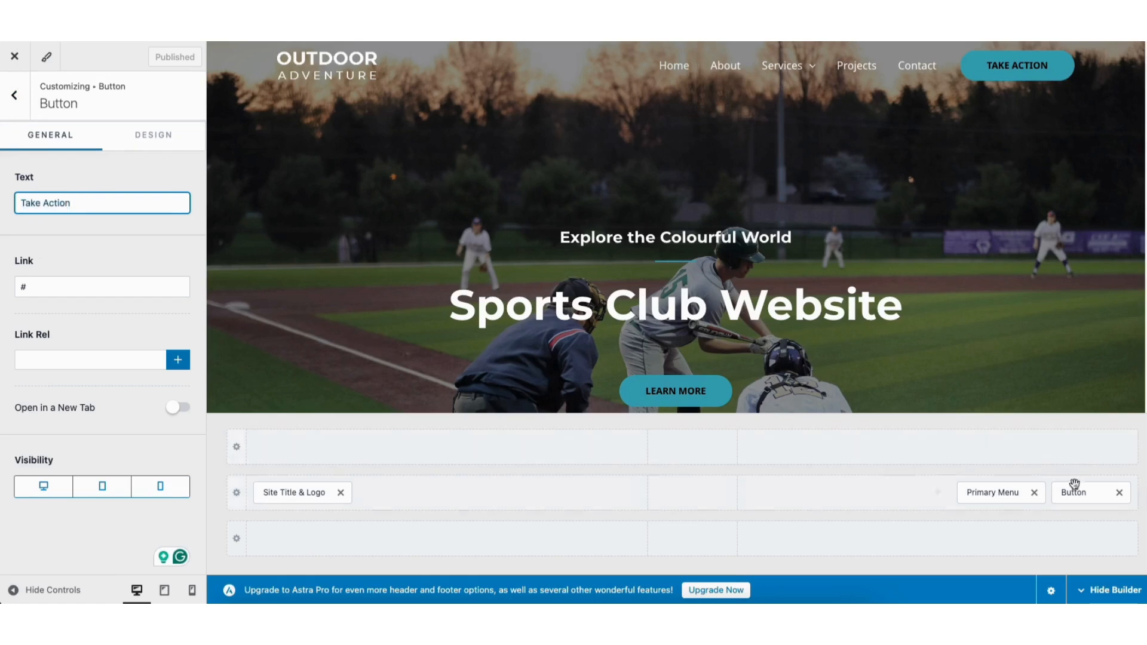
click(1120, 494)
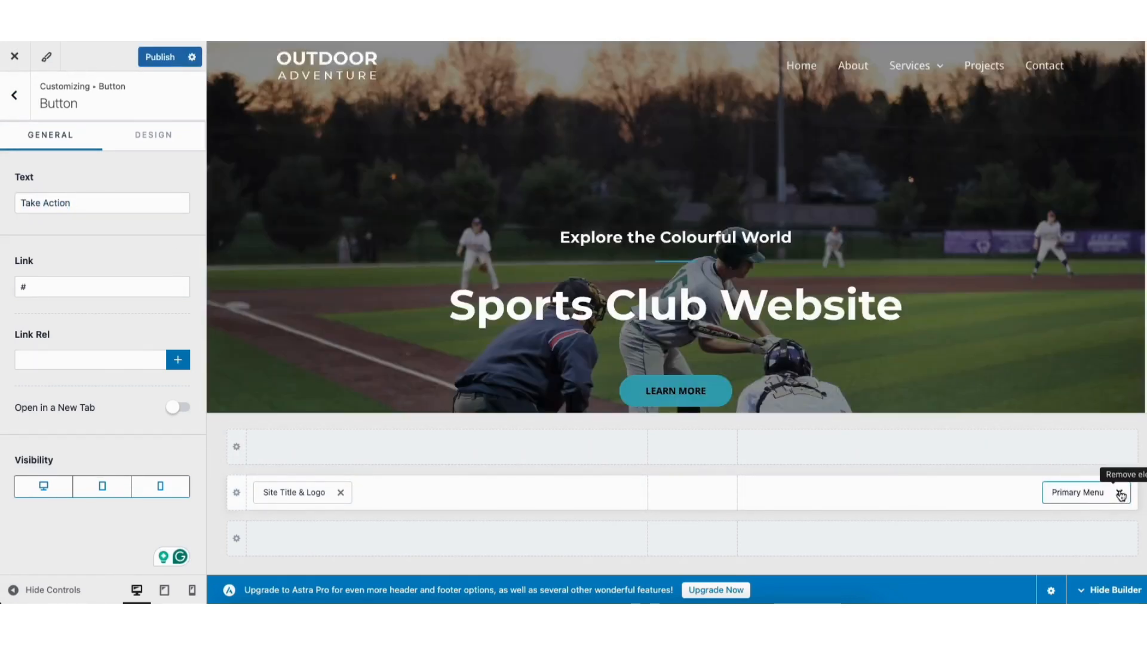
drag(1088, 494, 1017, 506)
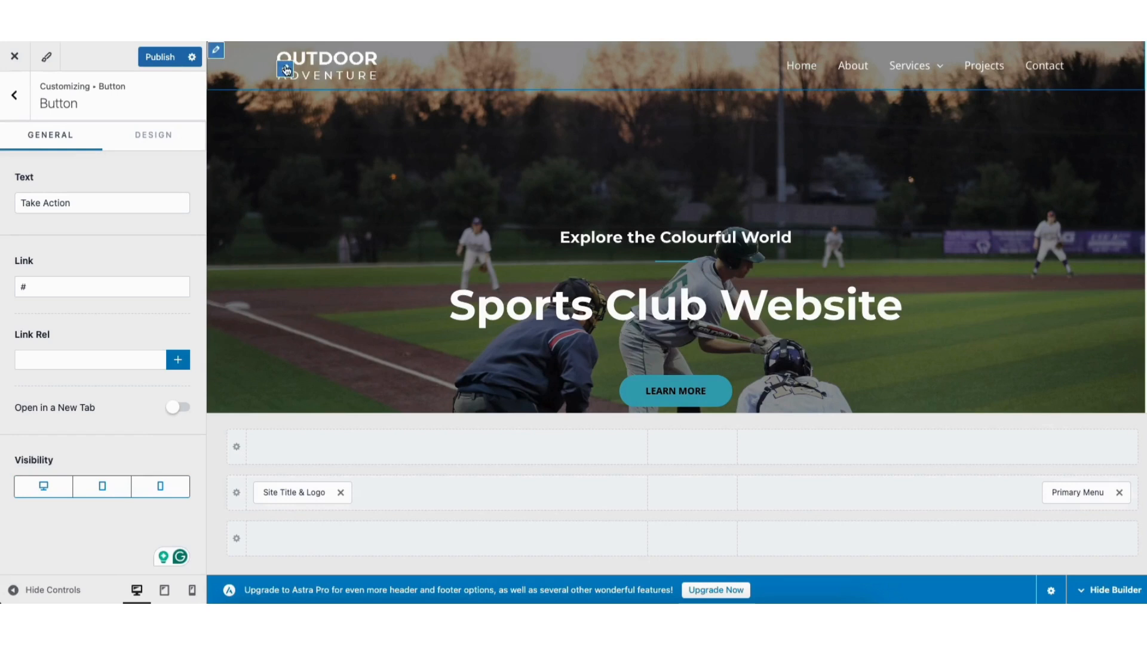
- Review the transparent header's logo options and design settings, and return to the main customizer list
click(286, 69)
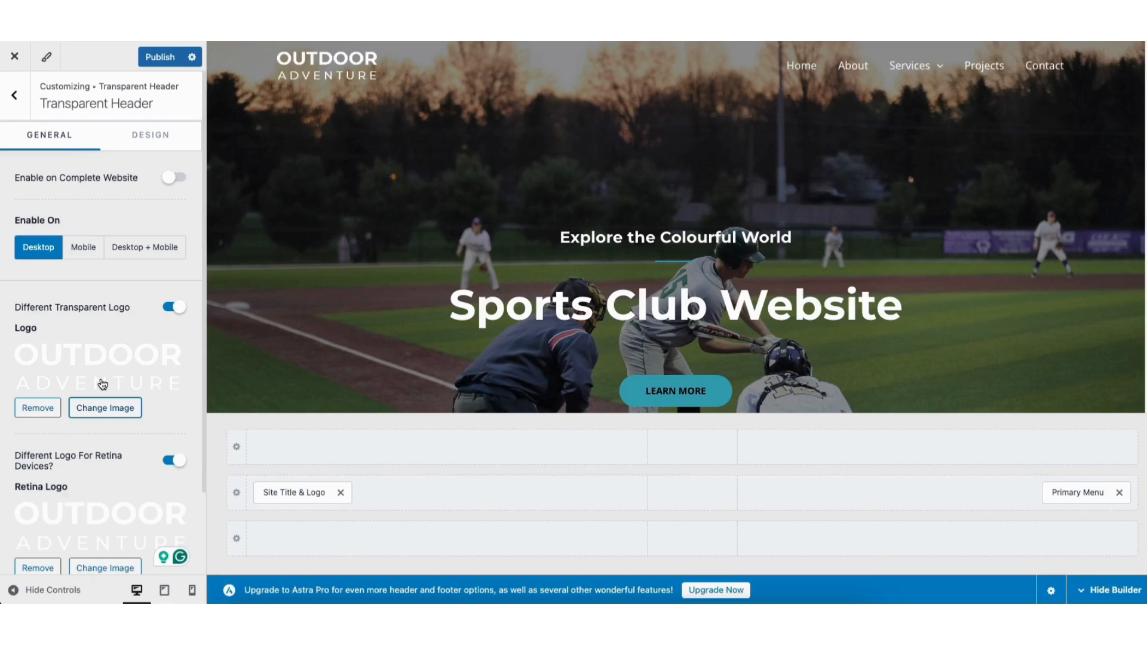
click(144, 141)
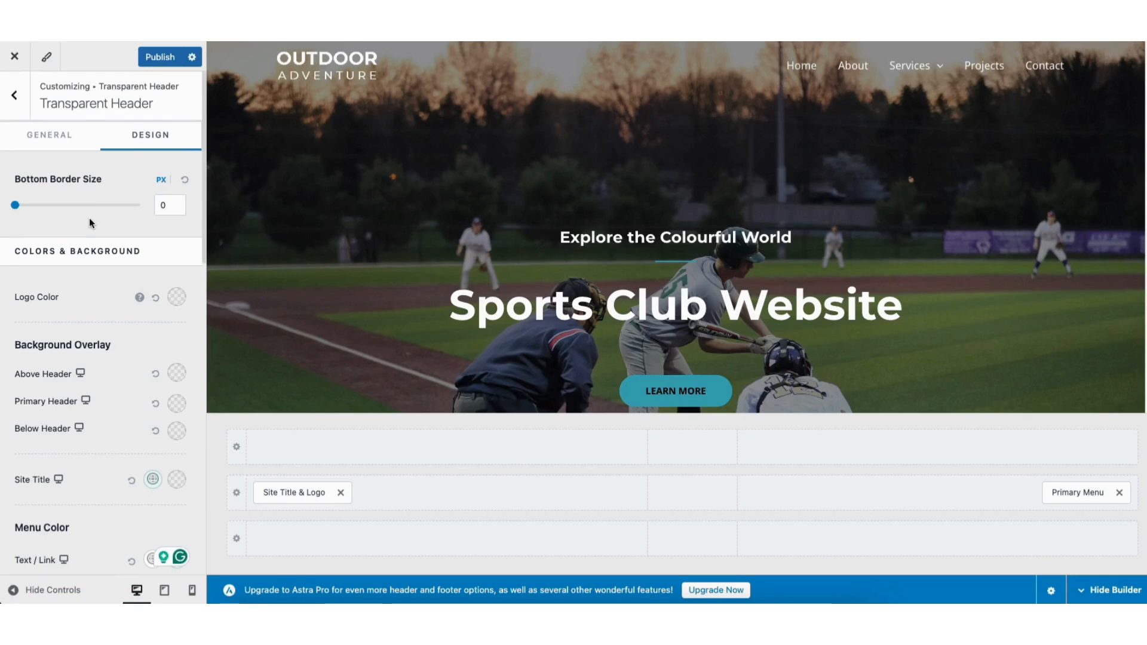
click(15, 99)
click(15, 100)
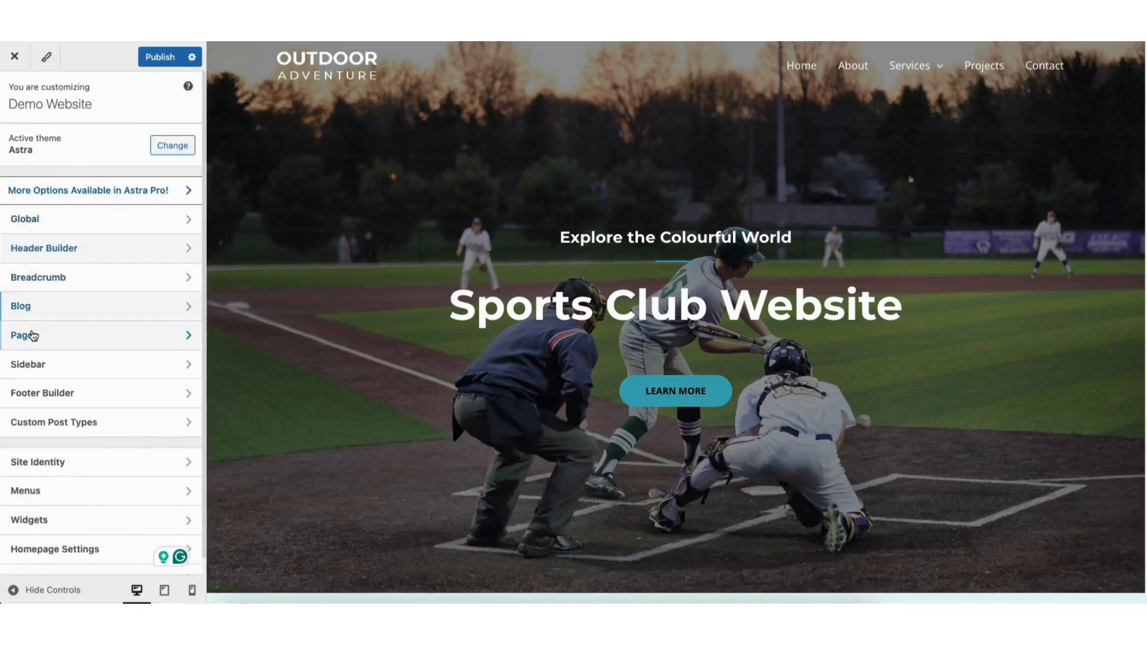
- Examine the Site Identity options, including the site icon, logo and site title settings, and return to the main customizer list
click(43, 459)
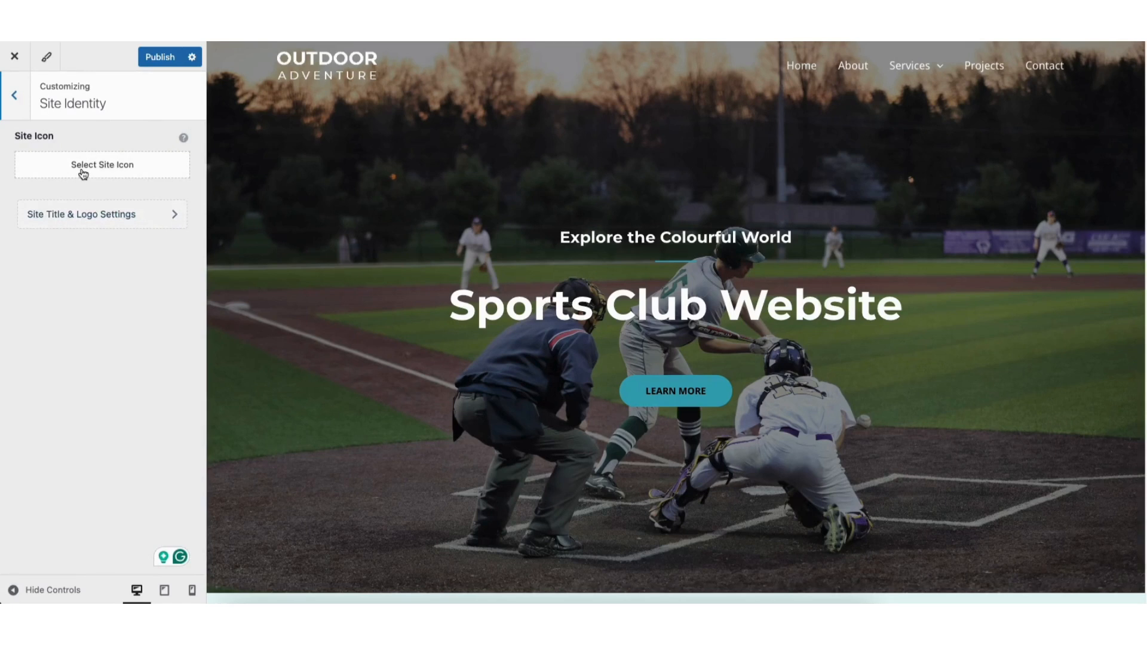
click(81, 221)
drag(203, 226, 201, 405)
drag(21, 307, 96, 304)
click(103, 305)
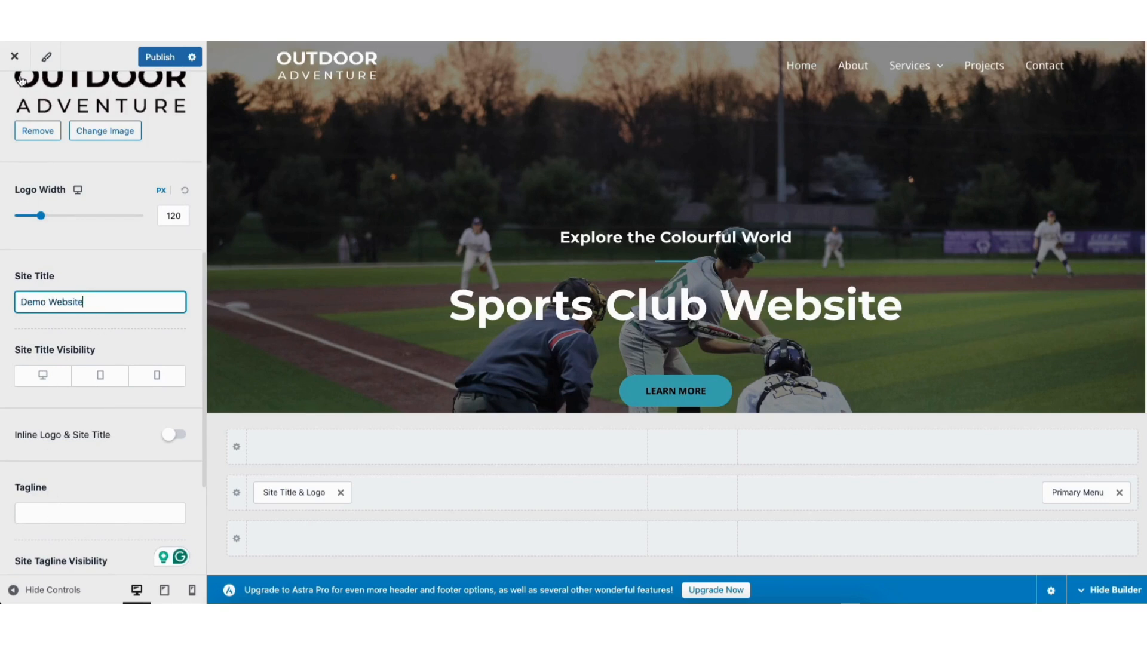
drag(202, 324, 200, 21)
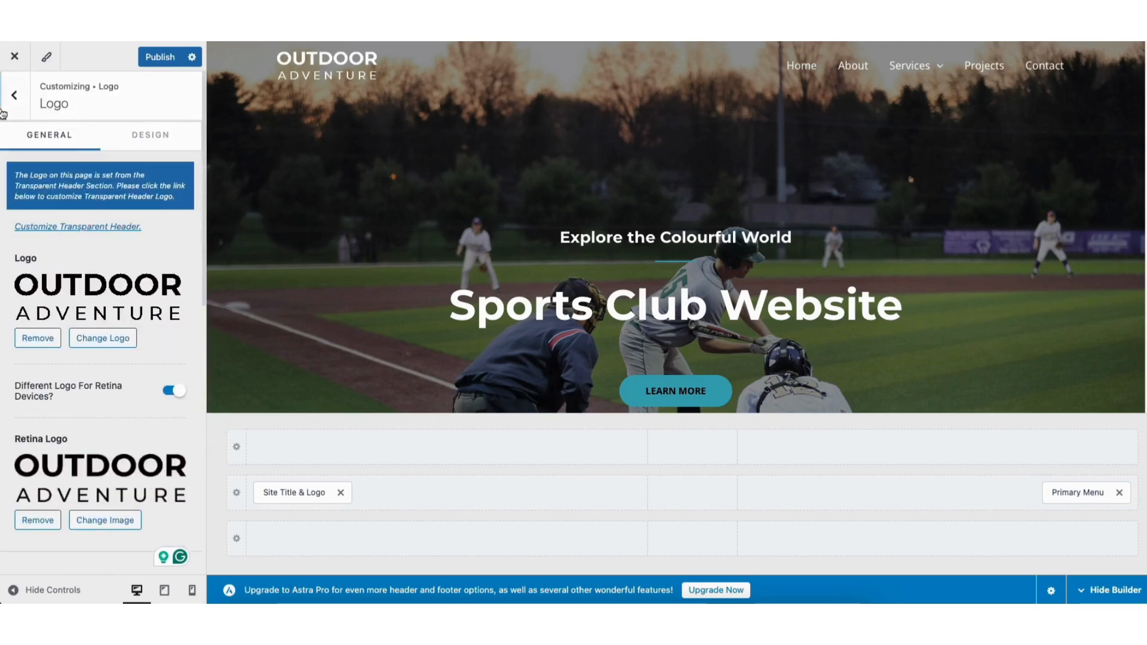
click(17, 97)
click(16, 97)
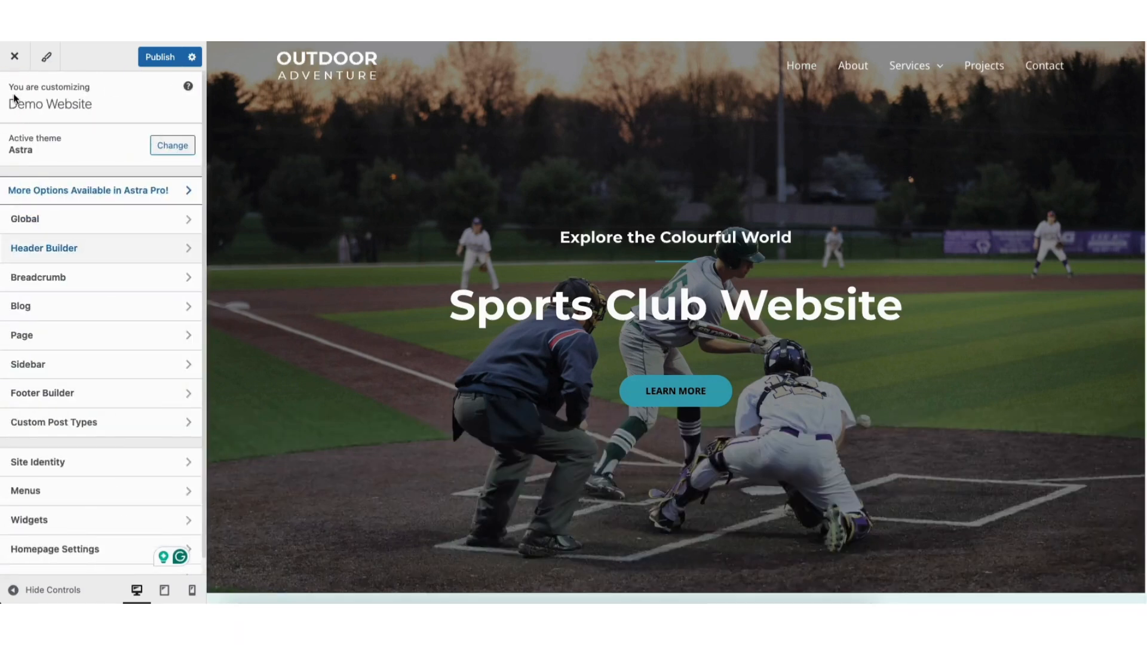
- Review the theme's global typography and color settings, and open the global button settings
click(39, 221)
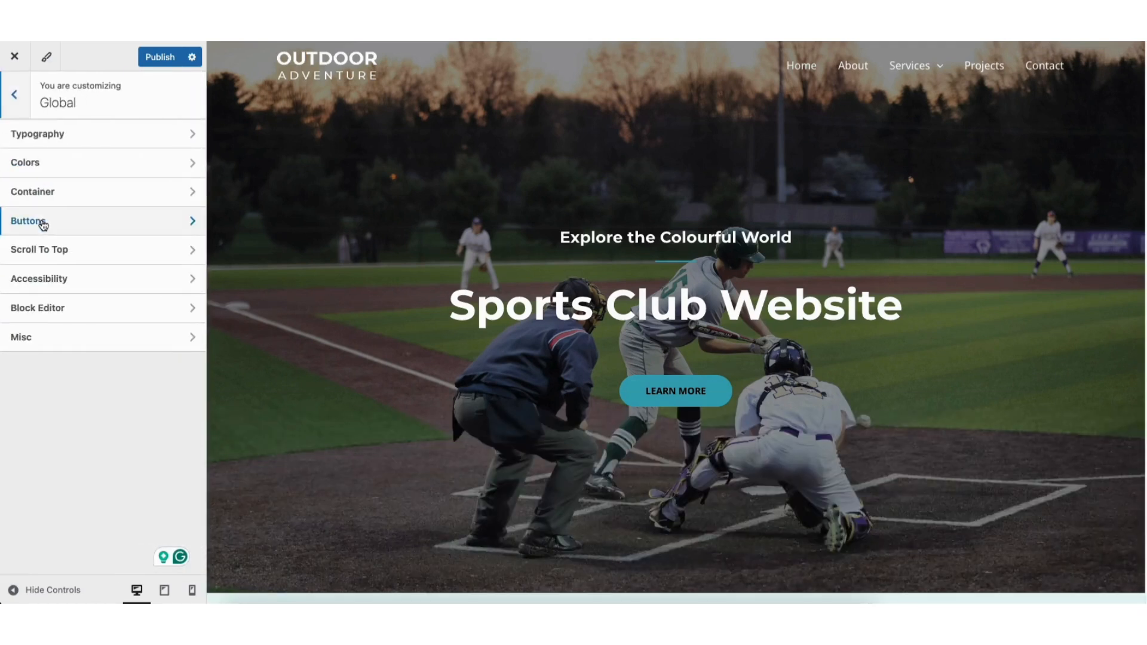
click(88, 135)
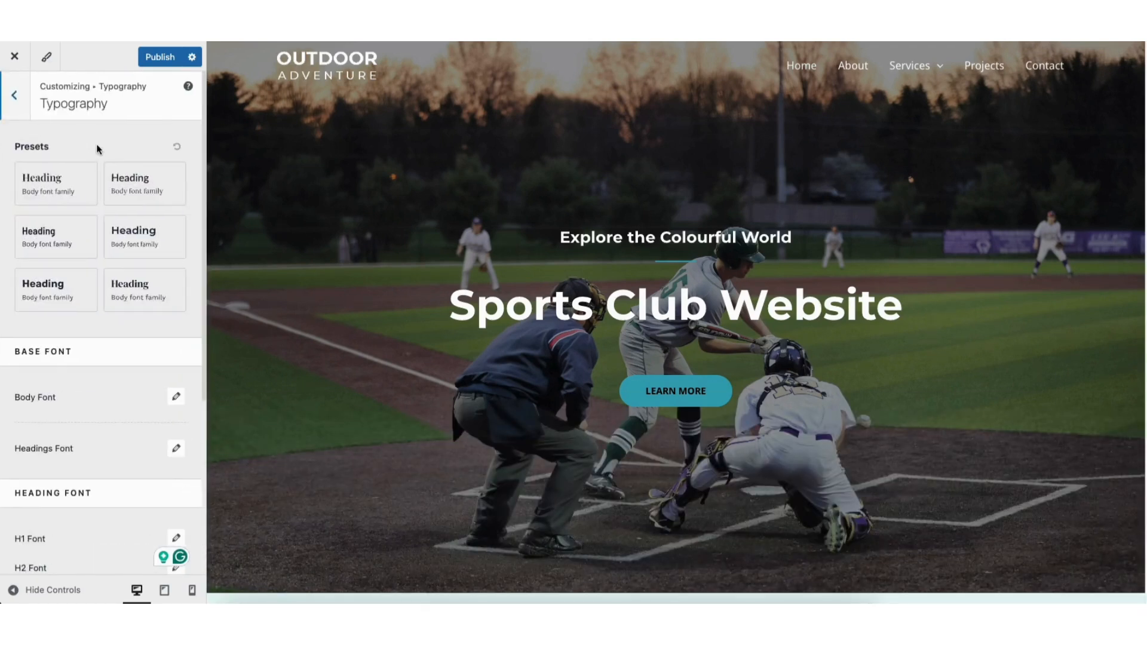
click(14, 95)
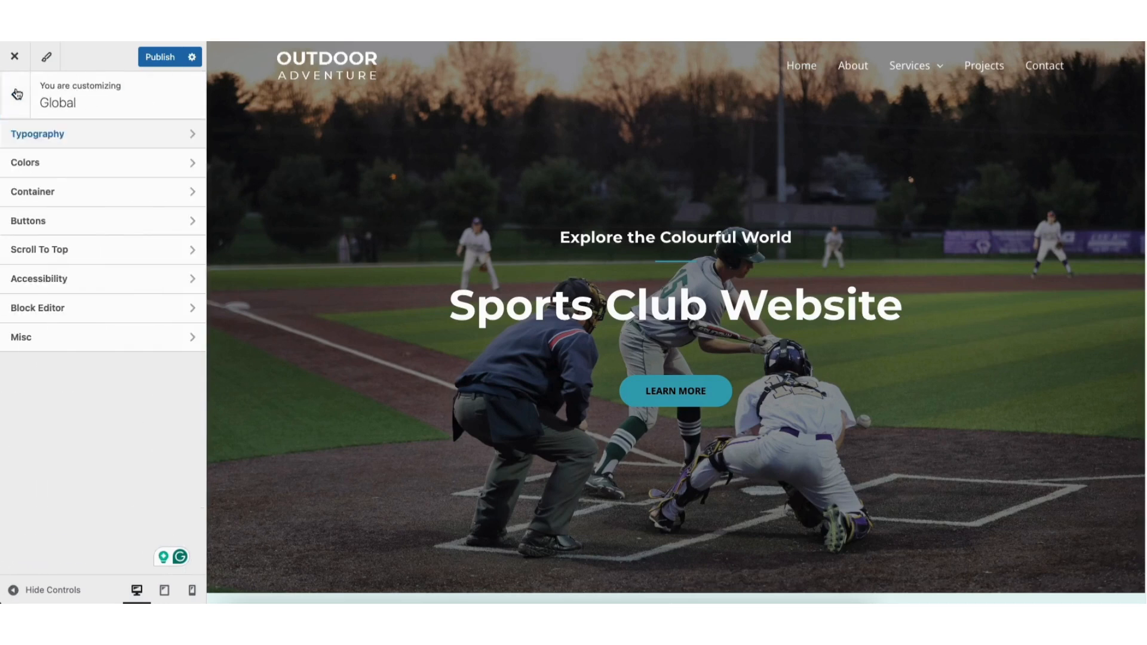
click(58, 158)
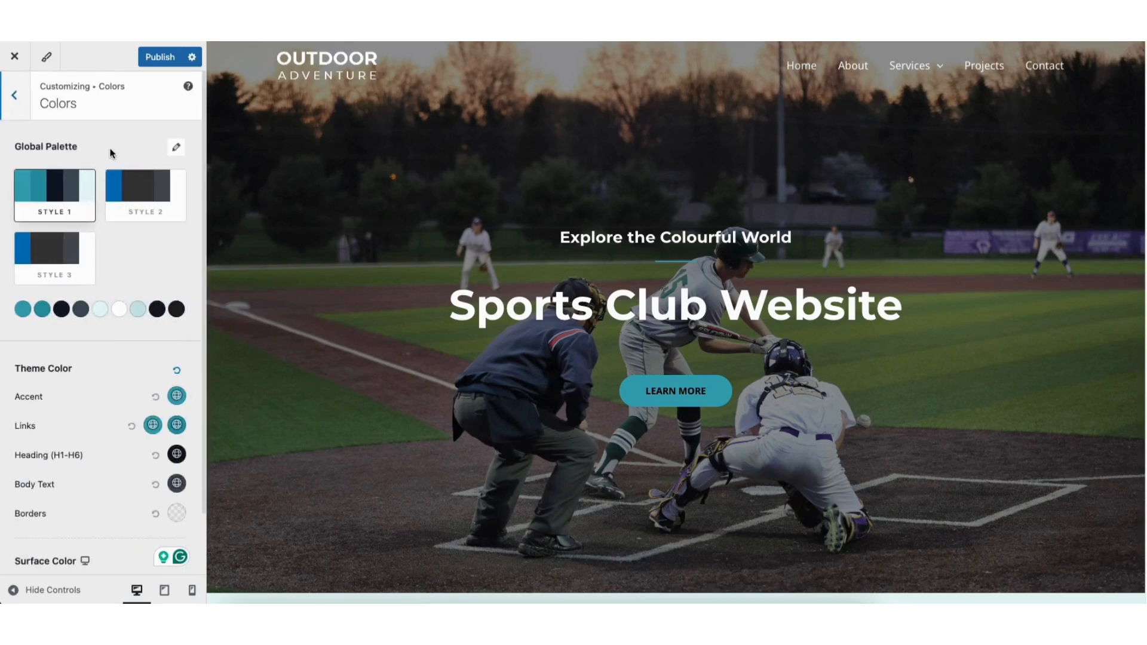
click(15, 95)
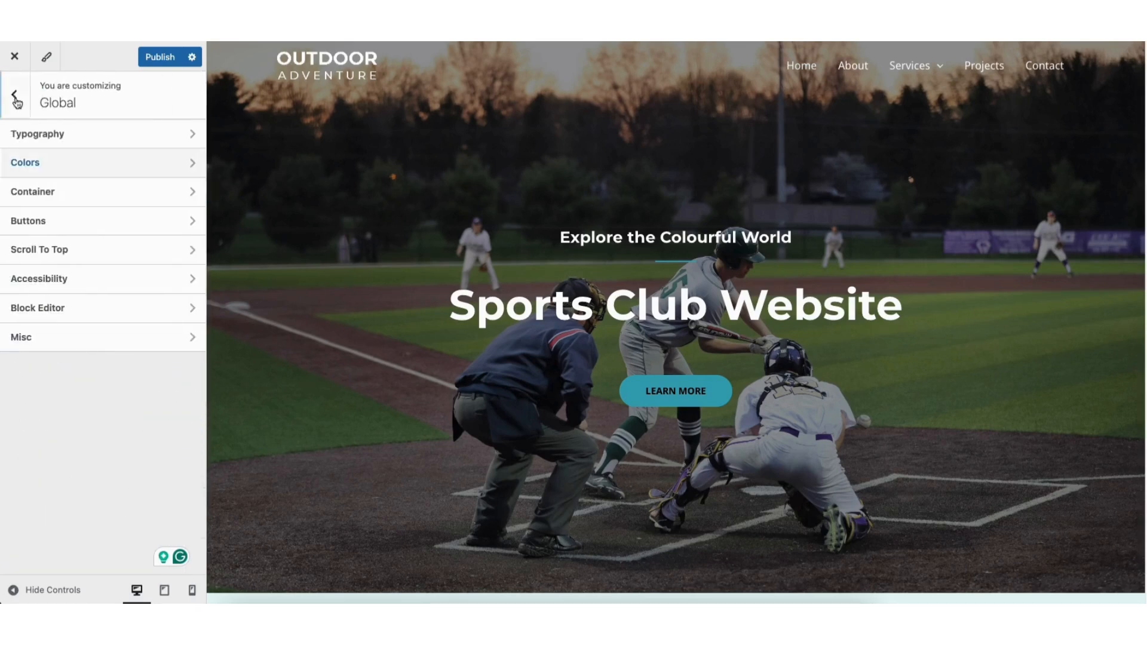
click(59, 221)
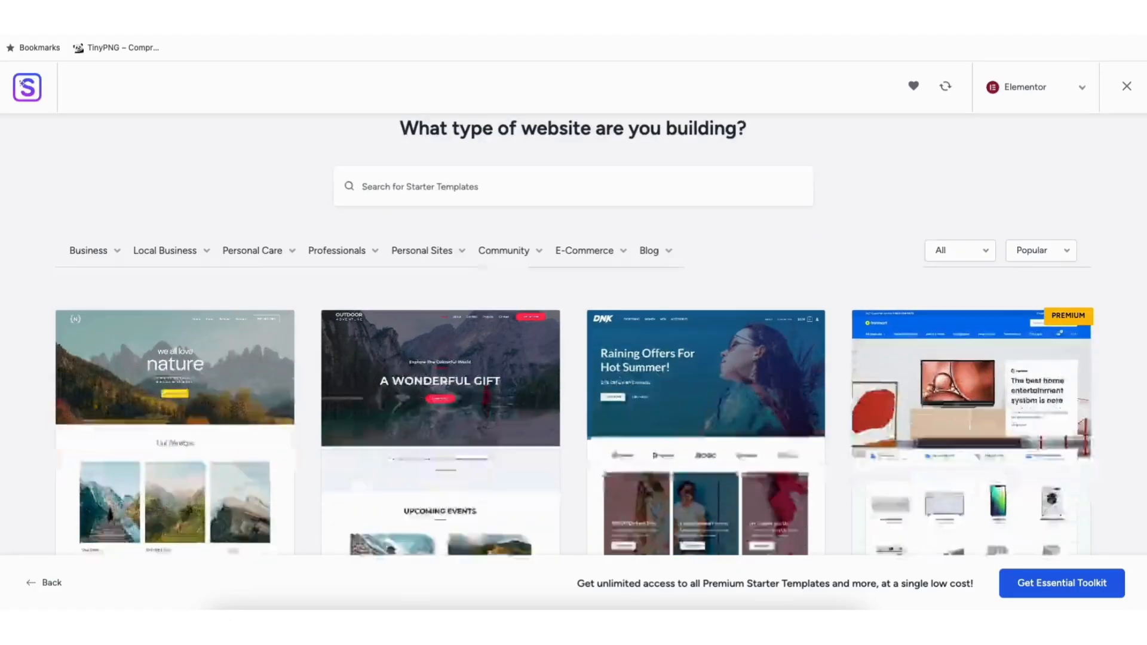
scroll(574, 358, down, 5)
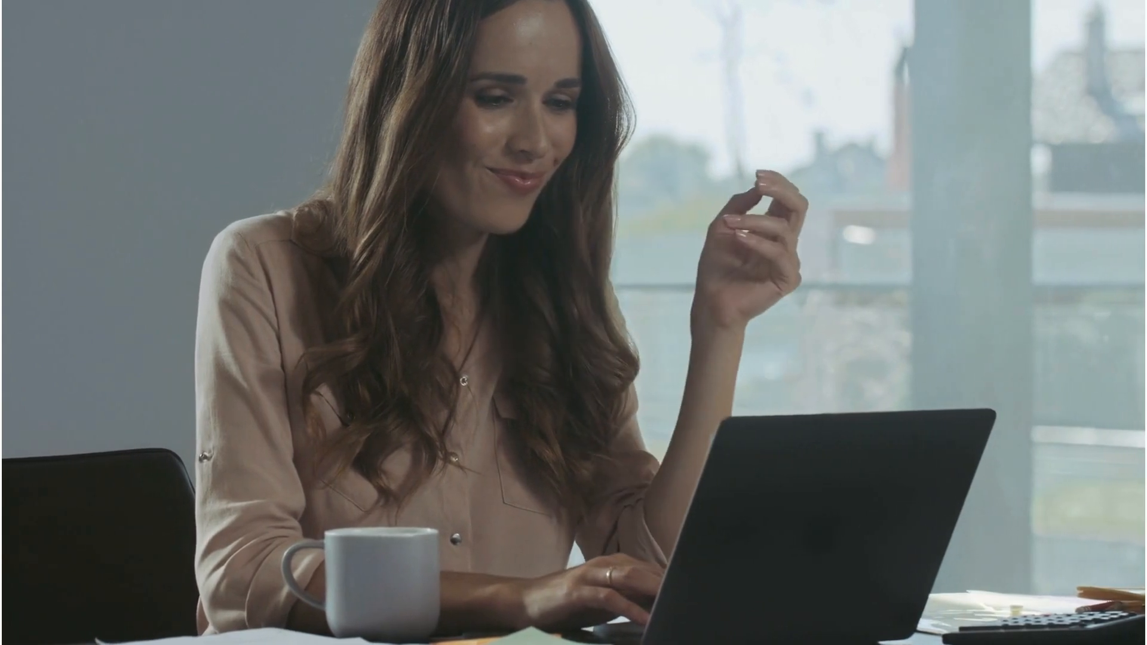
text(Sports Club)
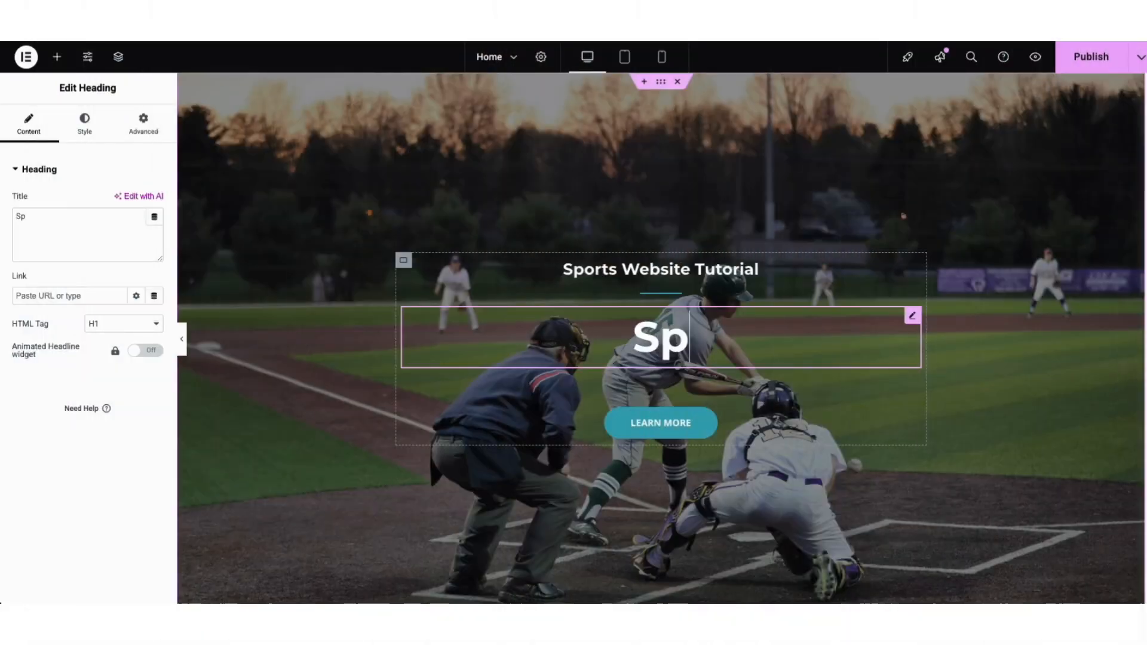
text( Websi)
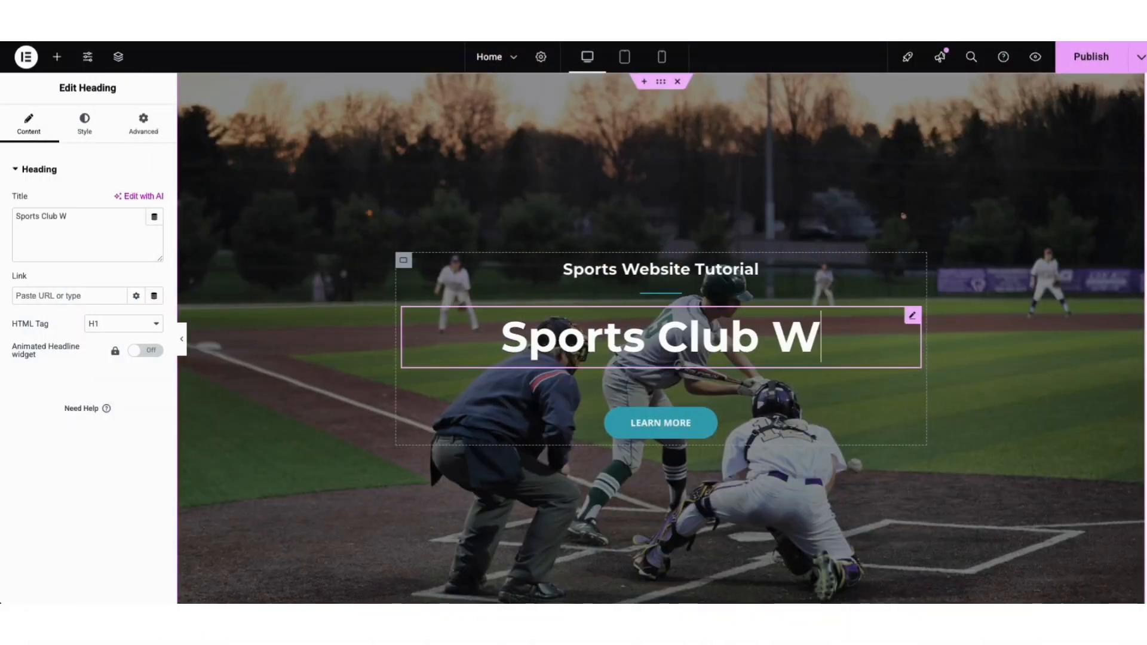
drag(492, 362, 392, 228)
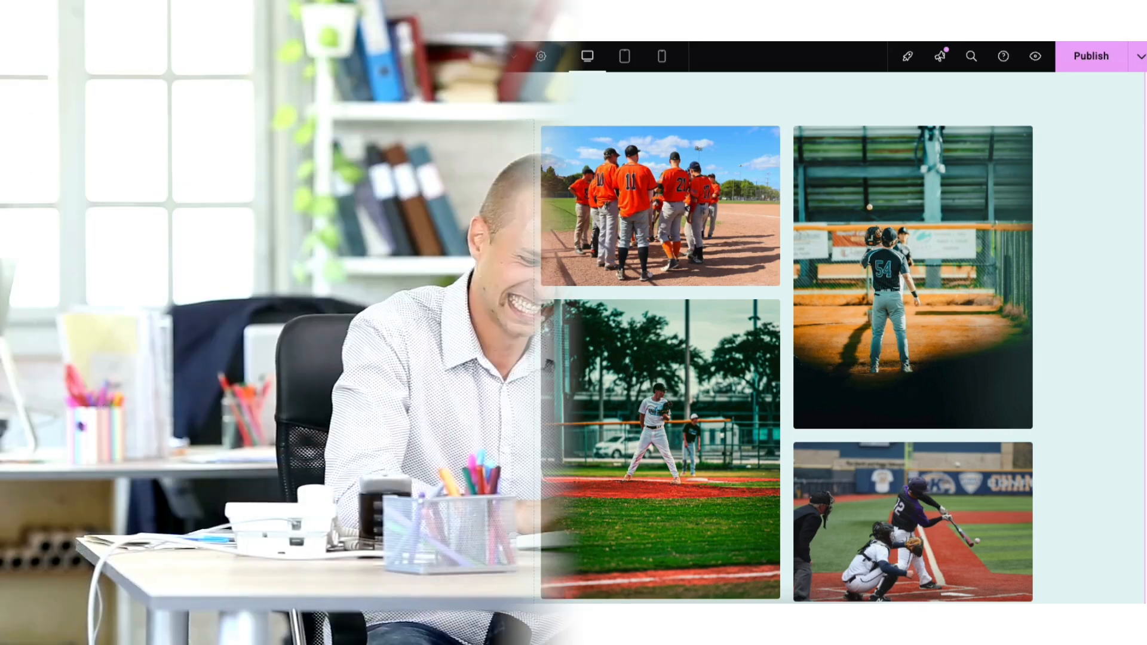